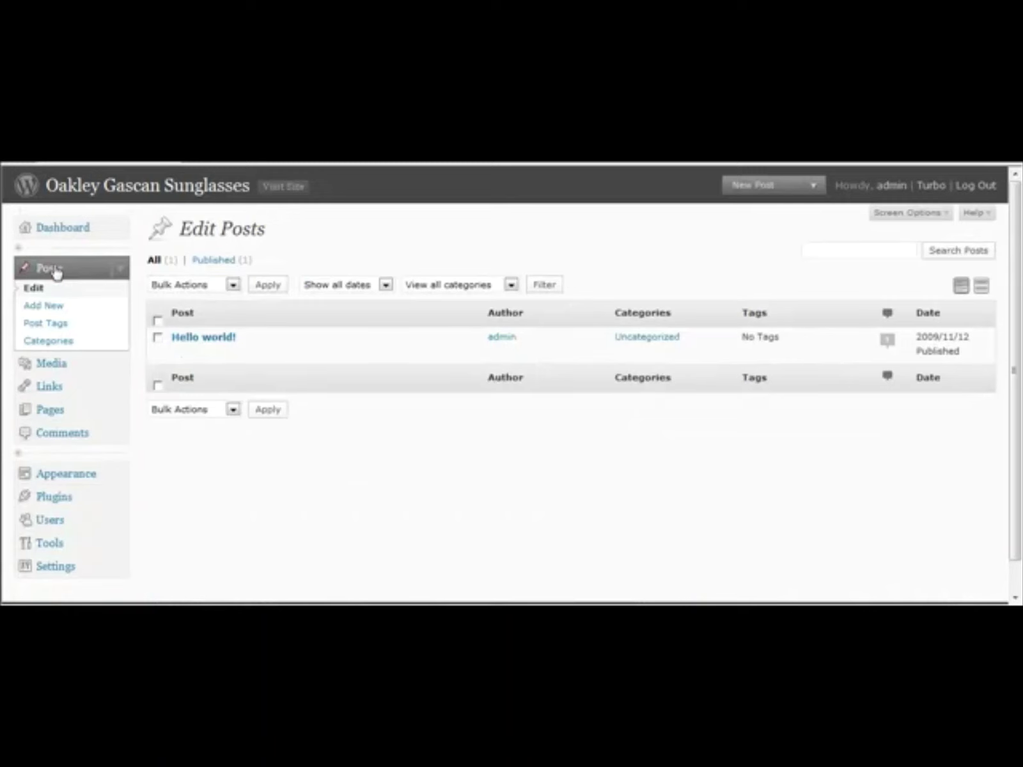
Step: Delete the default 'Hello world!' post from the Posts list and start a blank new post
click(157, 337)
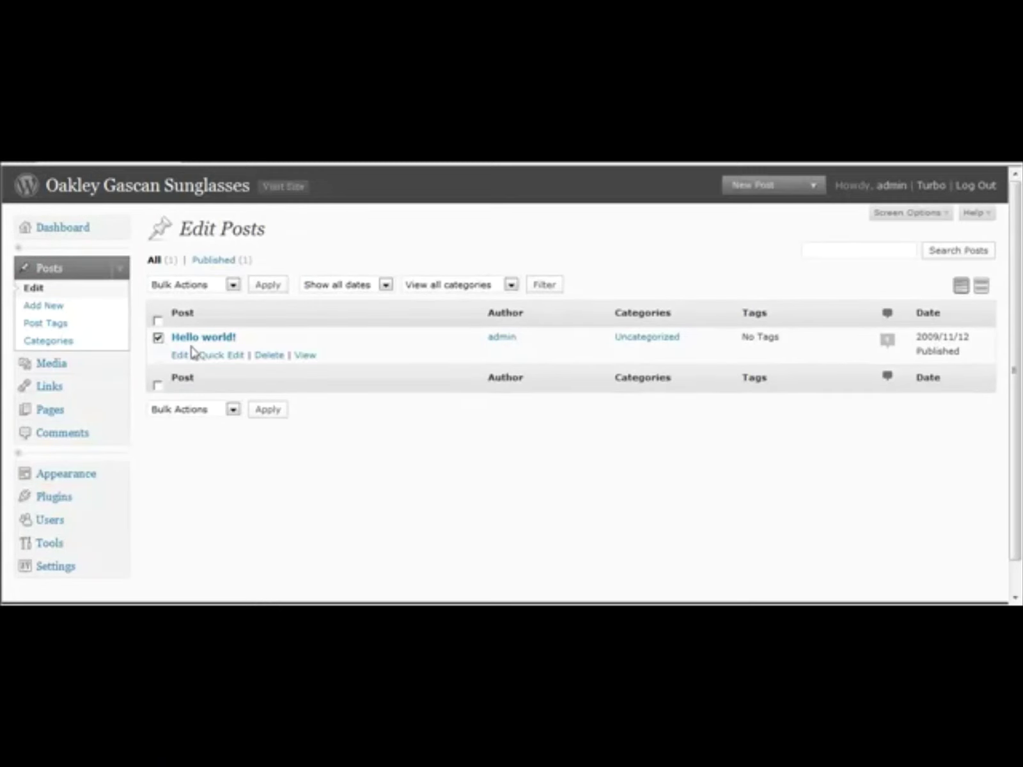
click(272, 355)
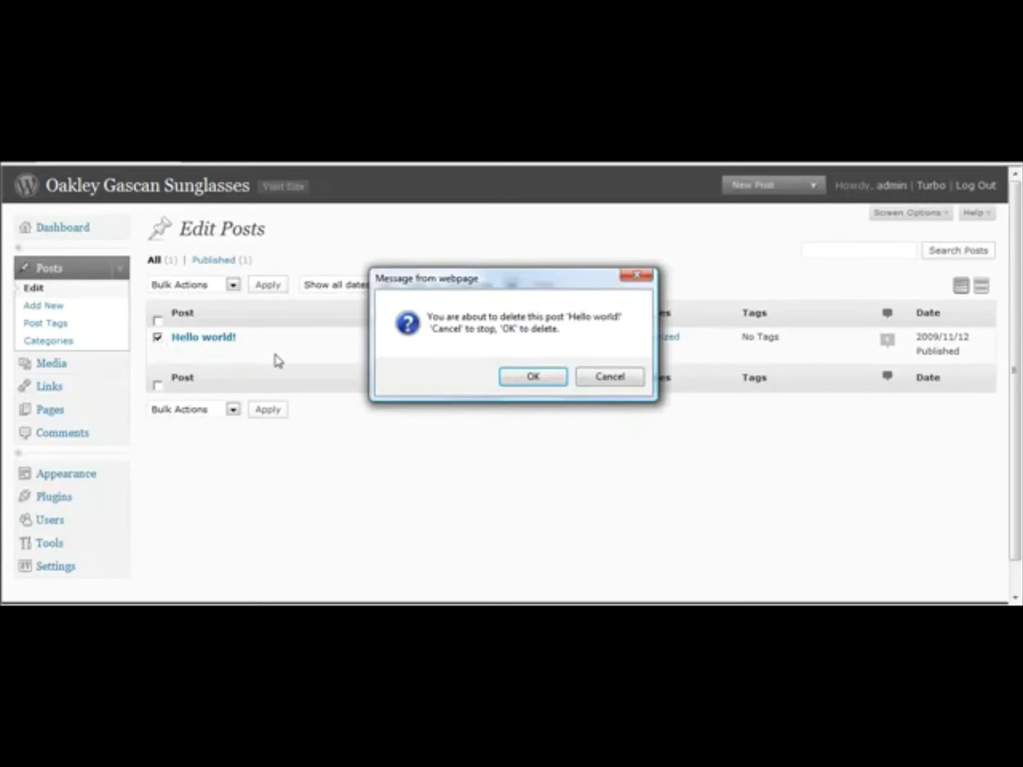
click(521, 376)
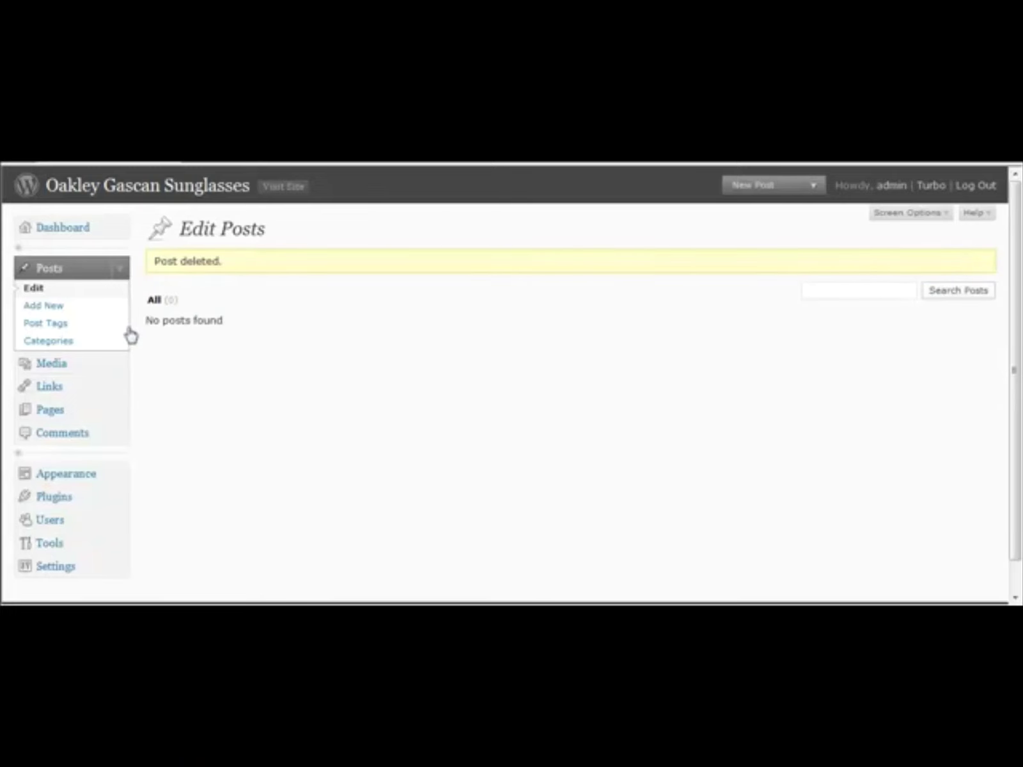
click(72, 312)
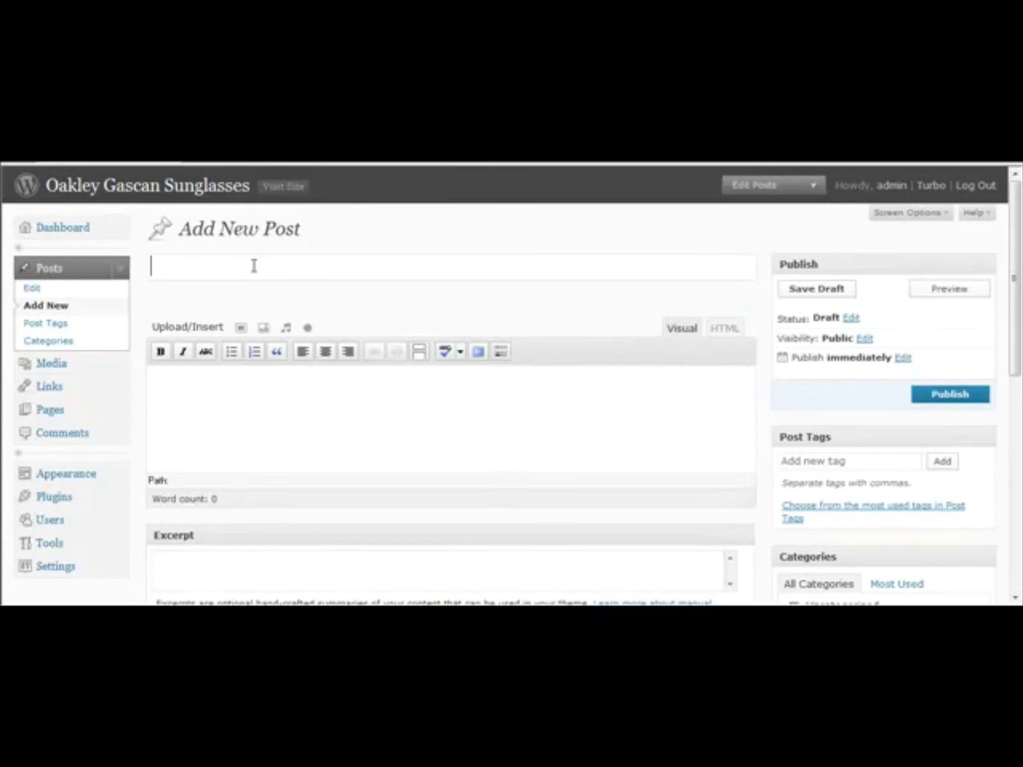
Step: Title the new post 'Oakley Gascan Sunglasses', dropping the 'On Sale' suffix
text(Oakley Gas)
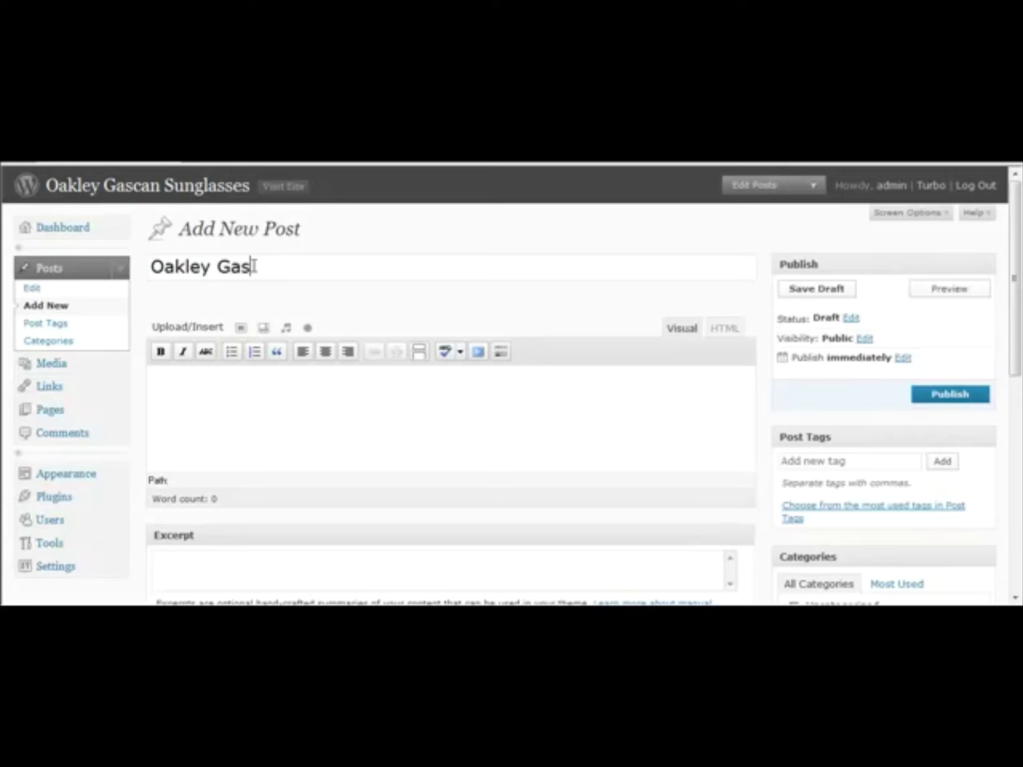
text(can Sunglas)
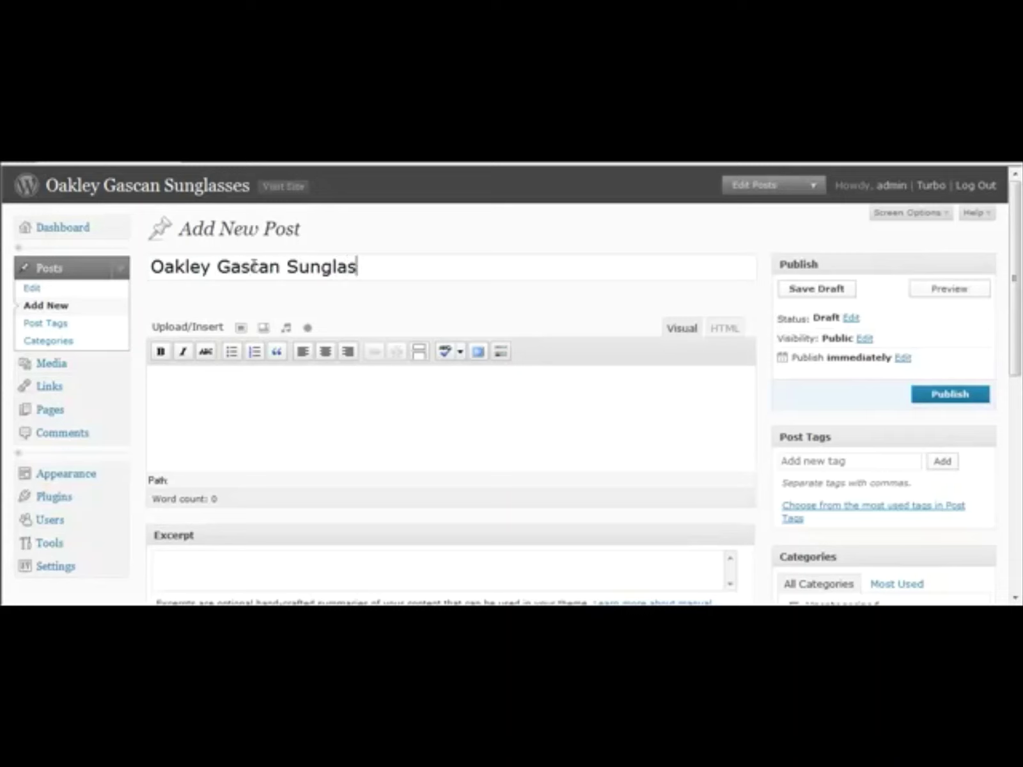
text(ses On Sale)
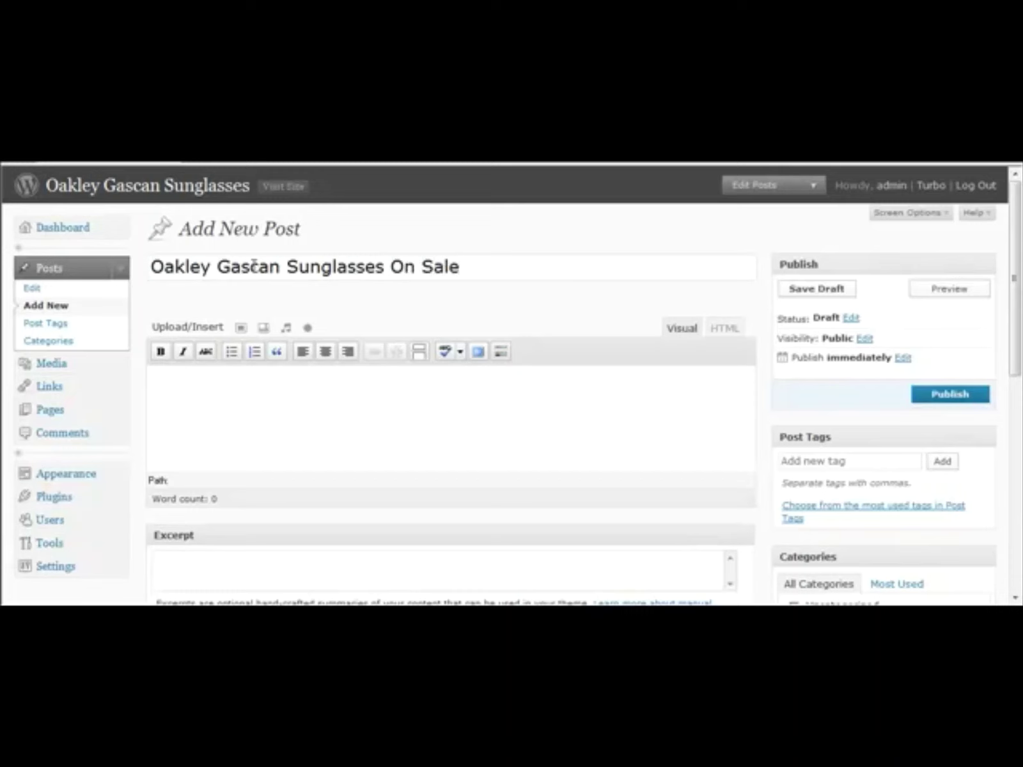
key(BackSpace)
key(BackSpace)
key(BackSpace)
key(BackSpace)
key(BackSpace)
key(BackSpace)
key(BackSpace)
key(BackSpace)
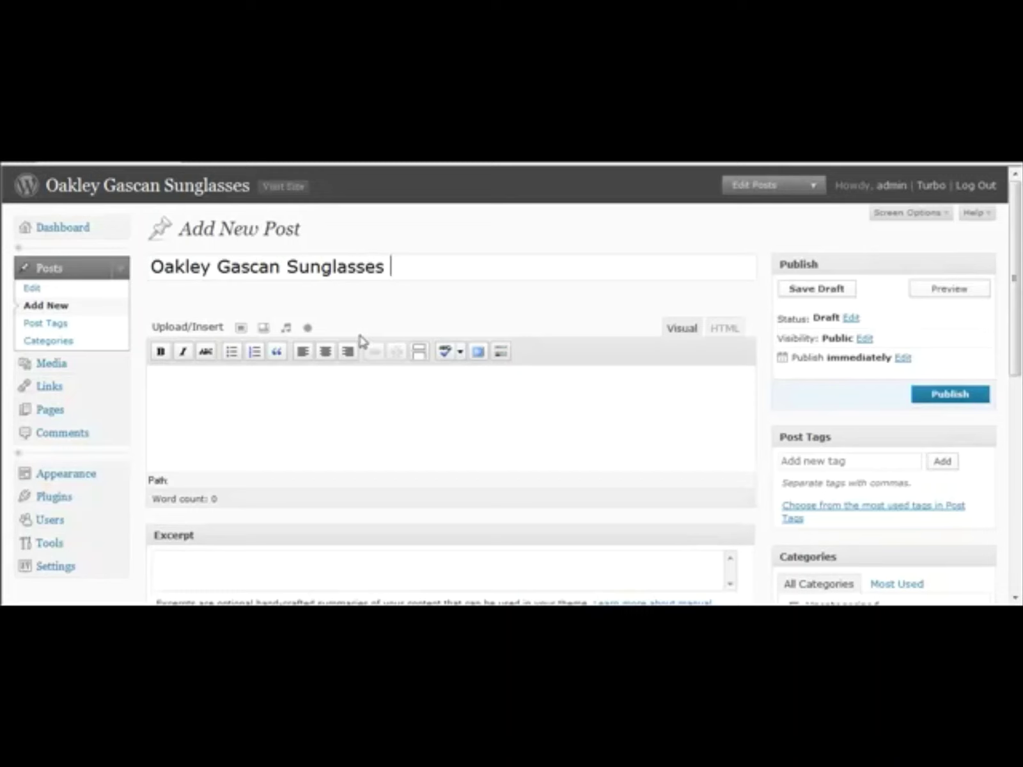
click(306, 384)
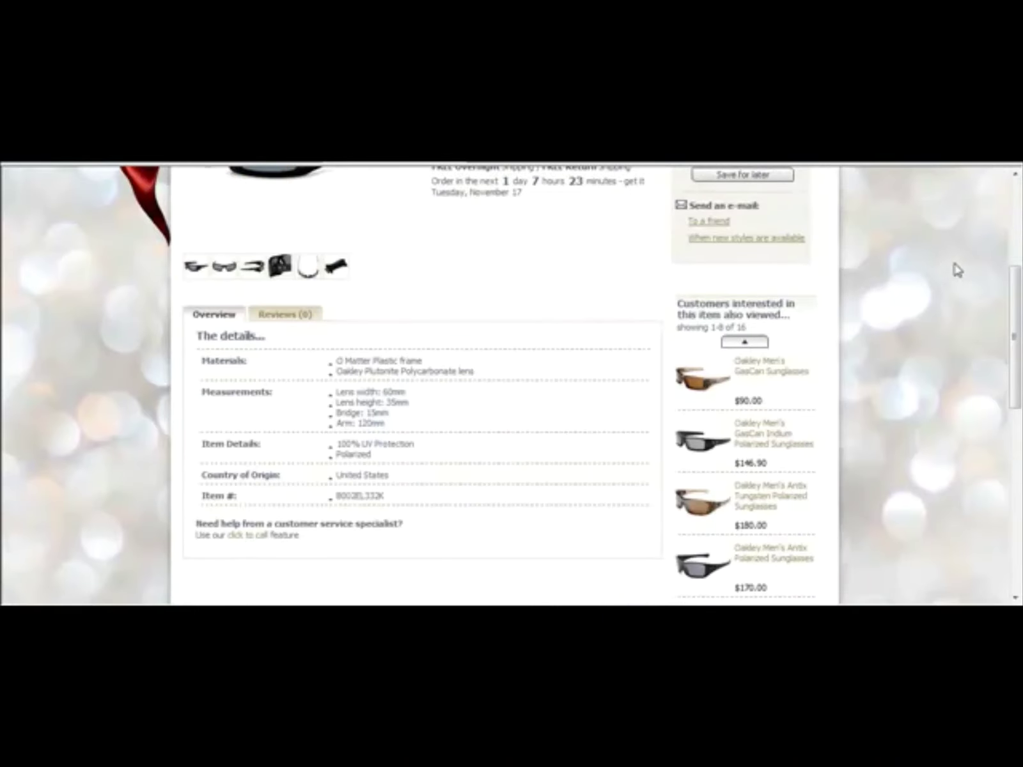
Step: Review the GasCan product page and copy the name 'Oakley Men's GasCan Polarized Sunglasses'
scroll(515, 466, down, 2)
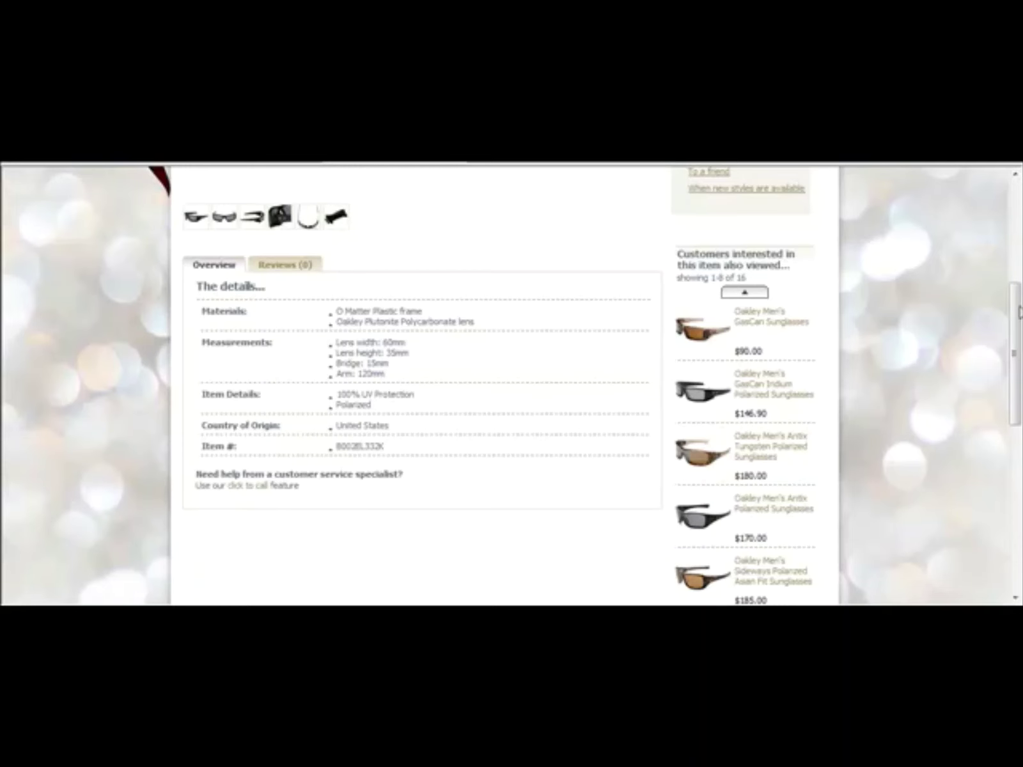
drag(1015, 323, 1008, 230)
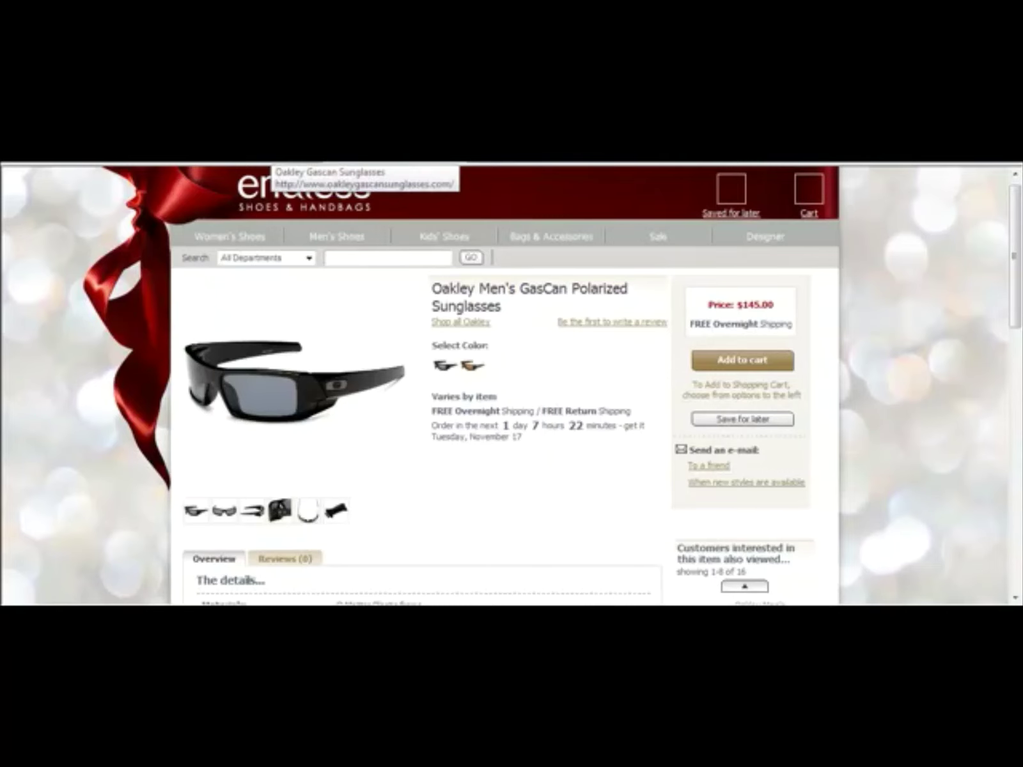
click(294, 186)
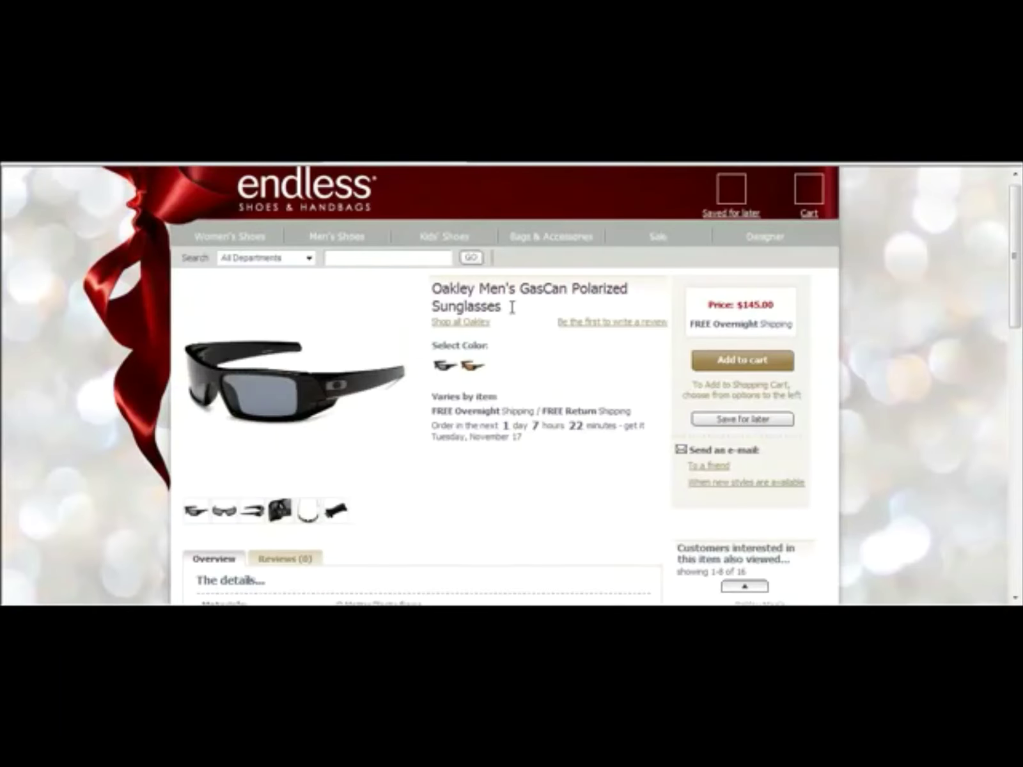
triple_click(448, 296)
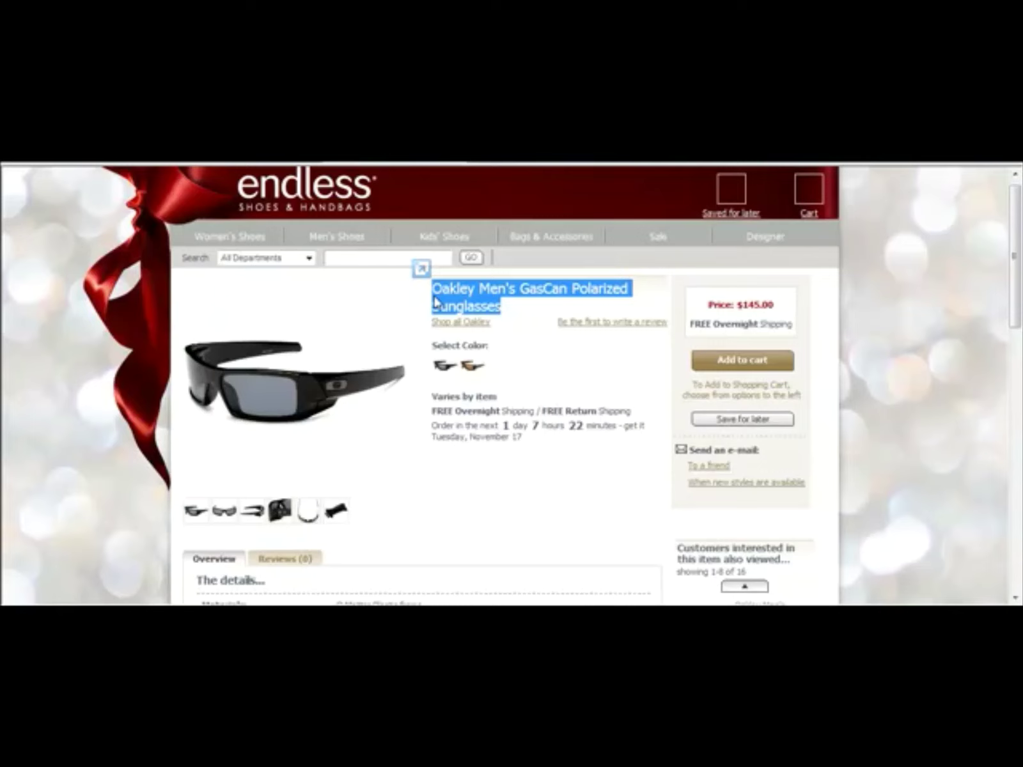
right_click(481, 301)
click(519, 330)
key(alt+Tab)
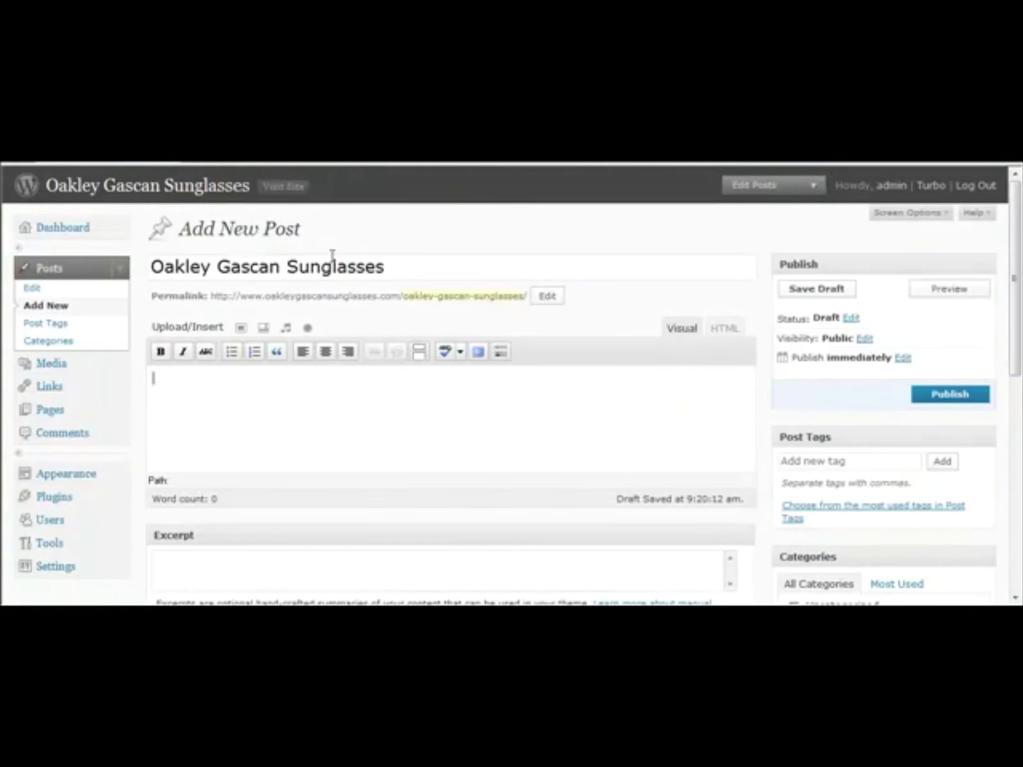
Step: Retitle the post 'Oakley Men's GasCan Polarized Sunglasses' and update its permalink slug to match
triple_click(333, 257)
key(ctrl+v)
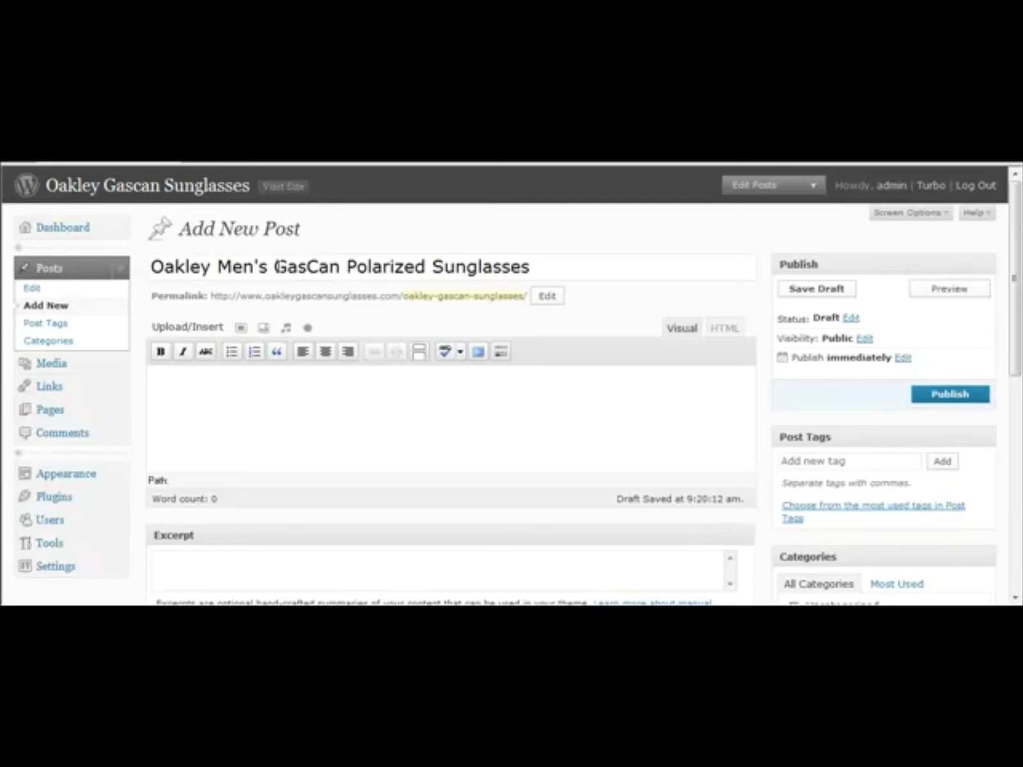
click(302, 406)
drag(537, 264, 202, 230)
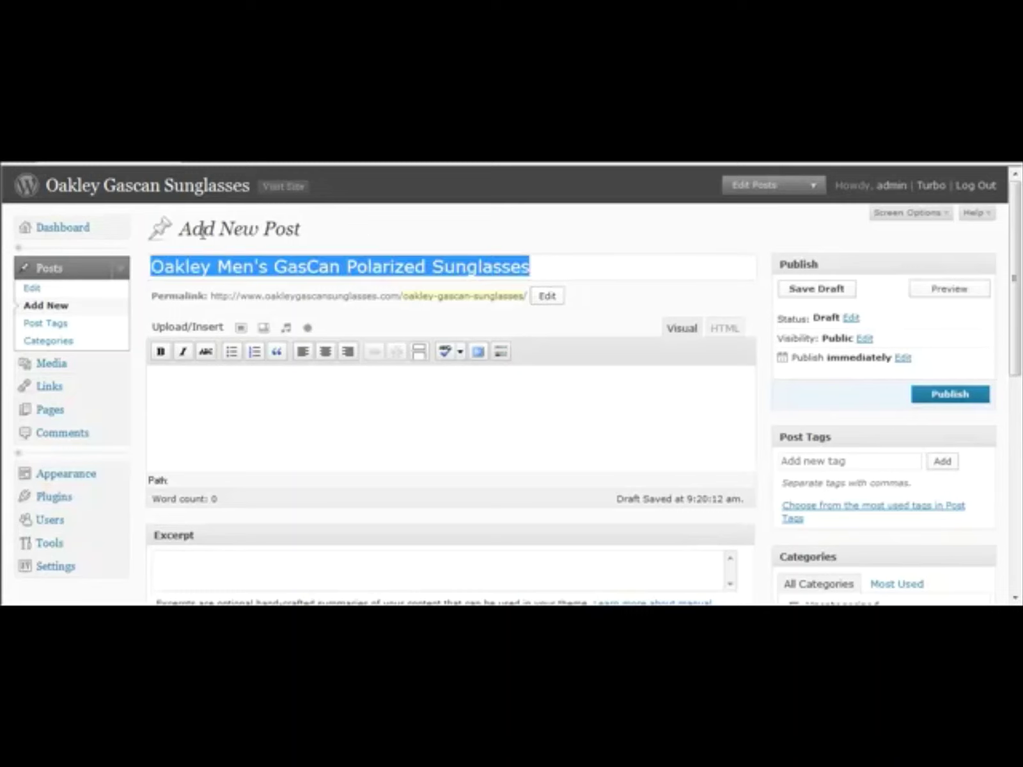
click(553, 298)
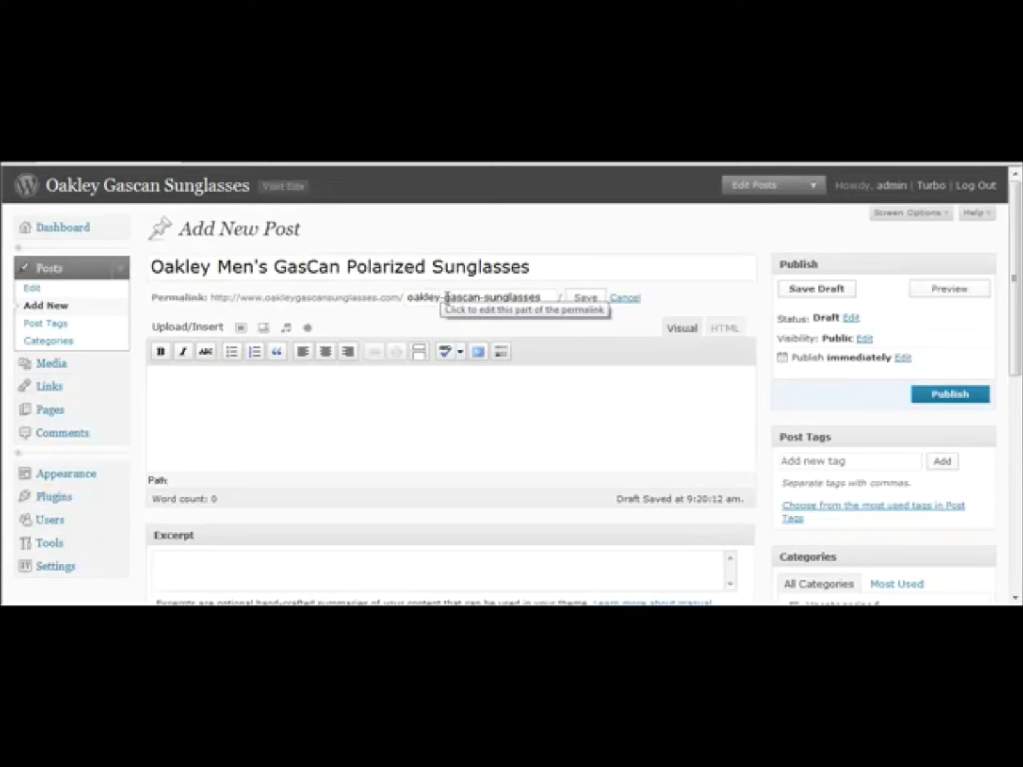
drag(445, 298, 476, 305)
key(Return)
Step: Begin the body with 'The classy looking Oakley Men's GasCan polarized sunglasses'
text(The)
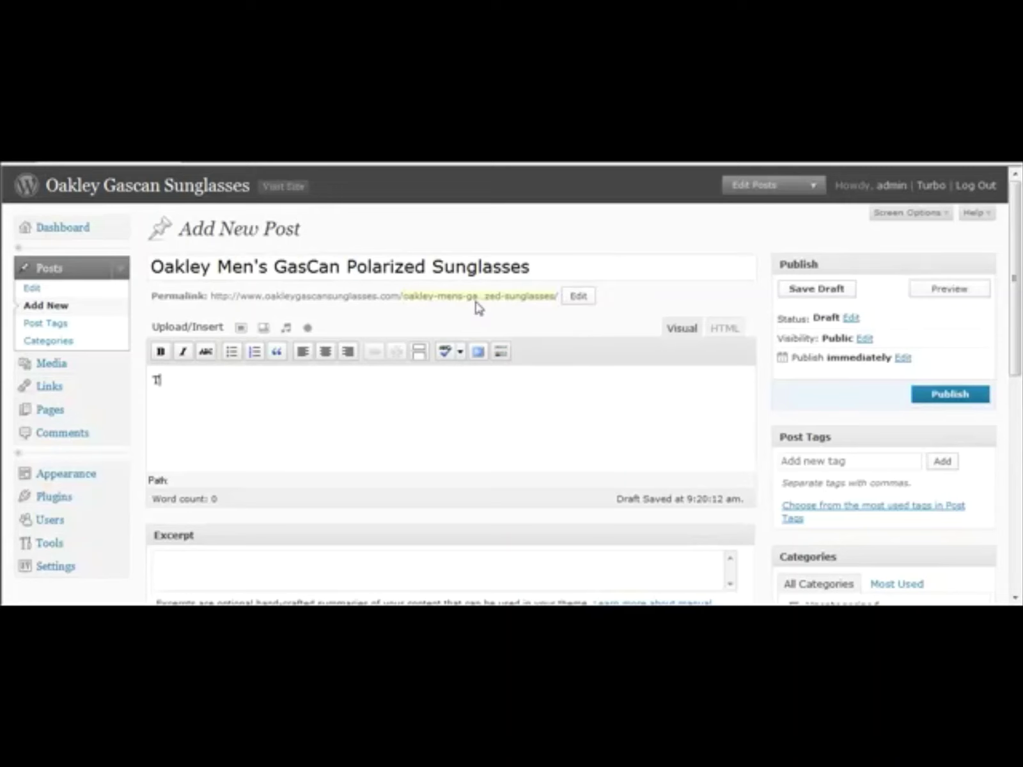
key(BackSpace)
key(BackSpace)
key(BackSpace)
text(The)
text( high)
key(BackSpace)
key(BackSpace)
key(BackSpace)
key(BackSpace)
text(classy looking)
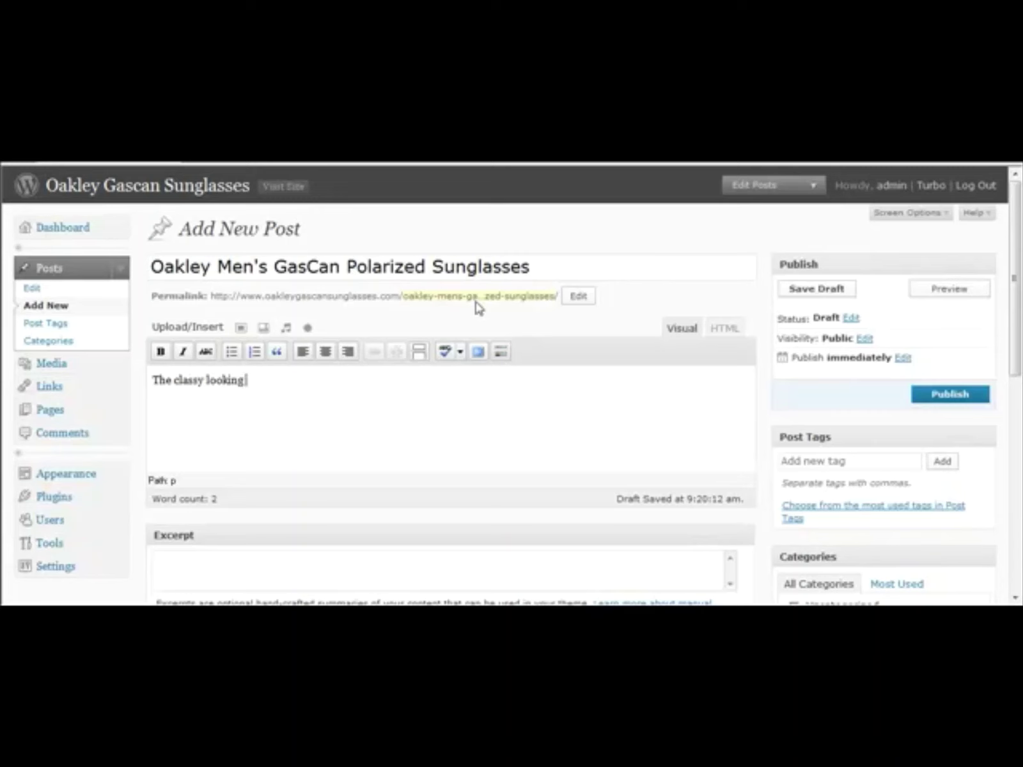
text( Oakley Men's Ga)
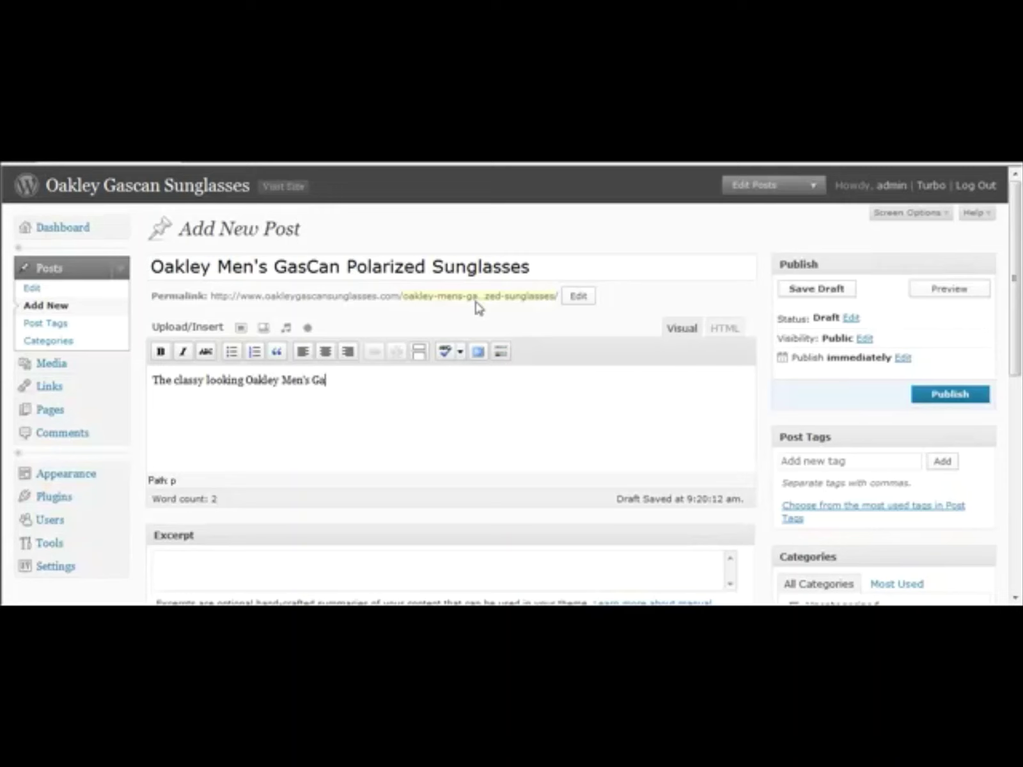
text(sCan polarized sung)
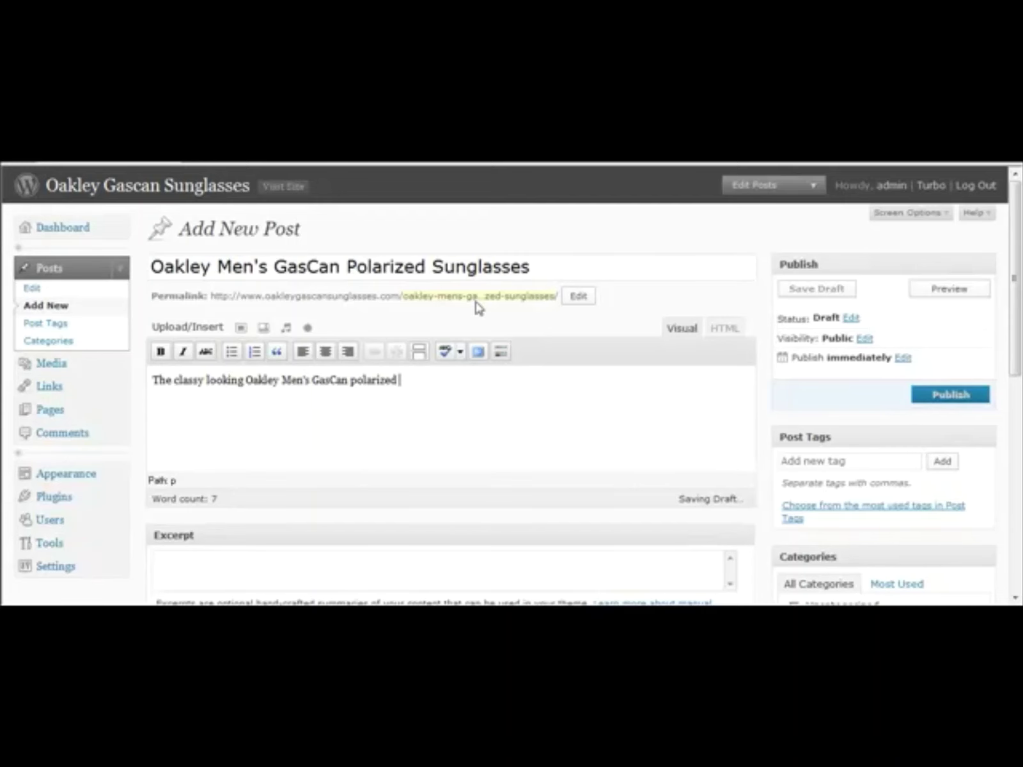
text(lasses)
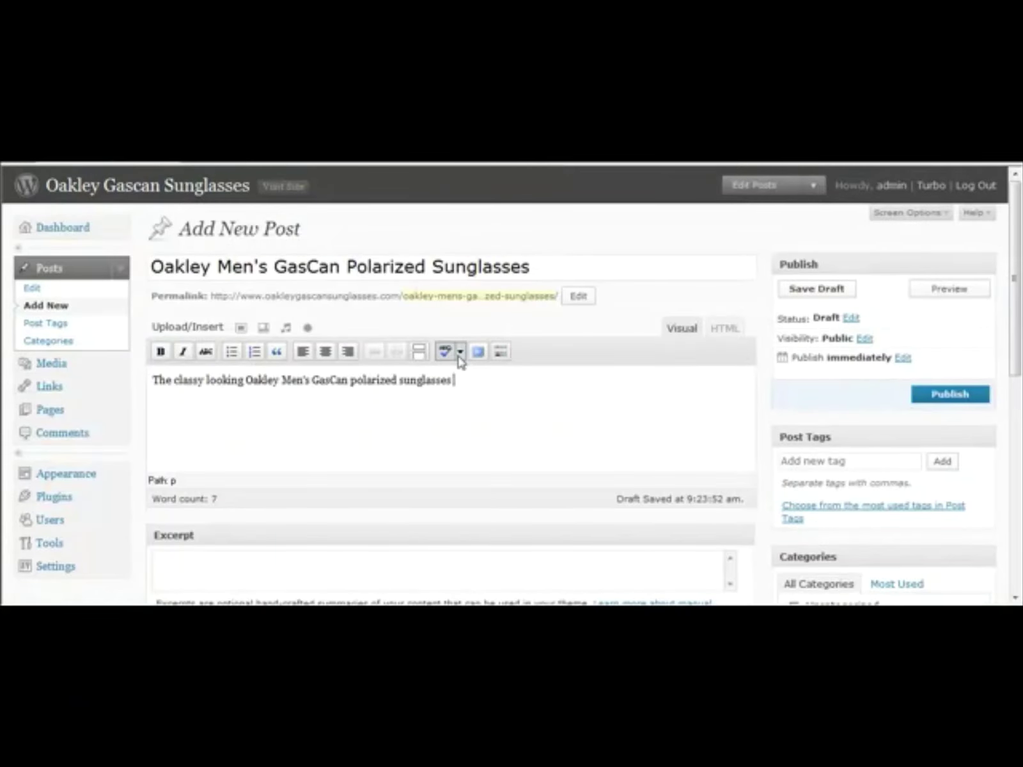
Step: Extend the description to mention 100% UV protection and a solid, professional look
text(classy looking Oakley Men's GasCan polarized sunglasses o)
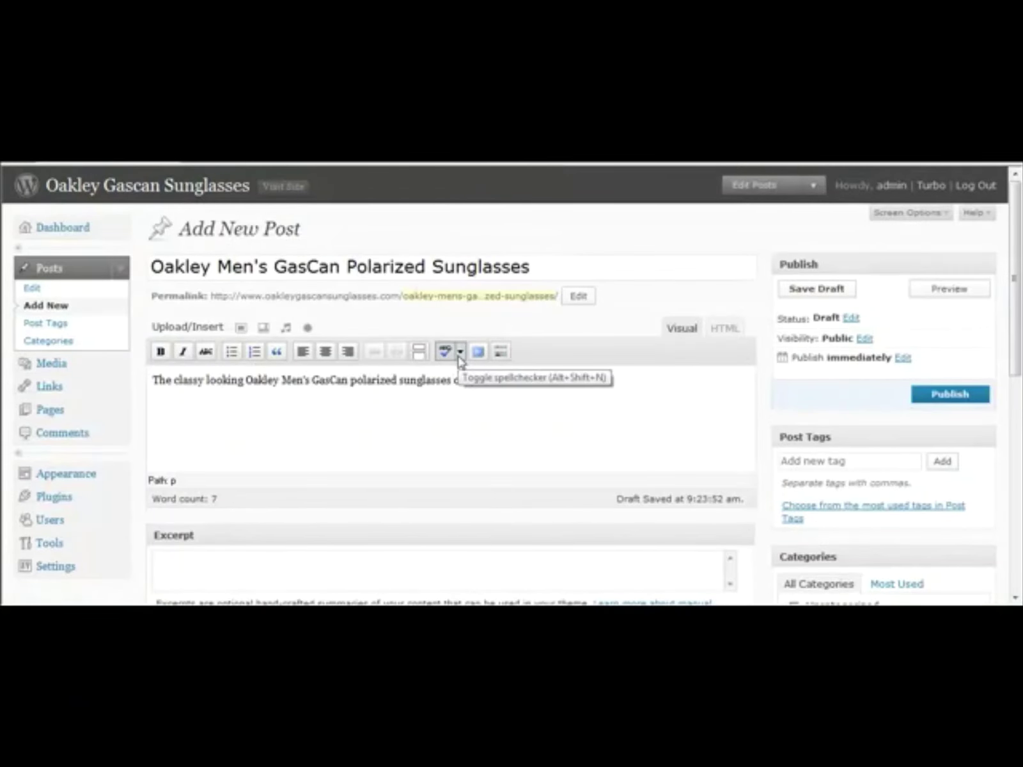
text(ffer you)
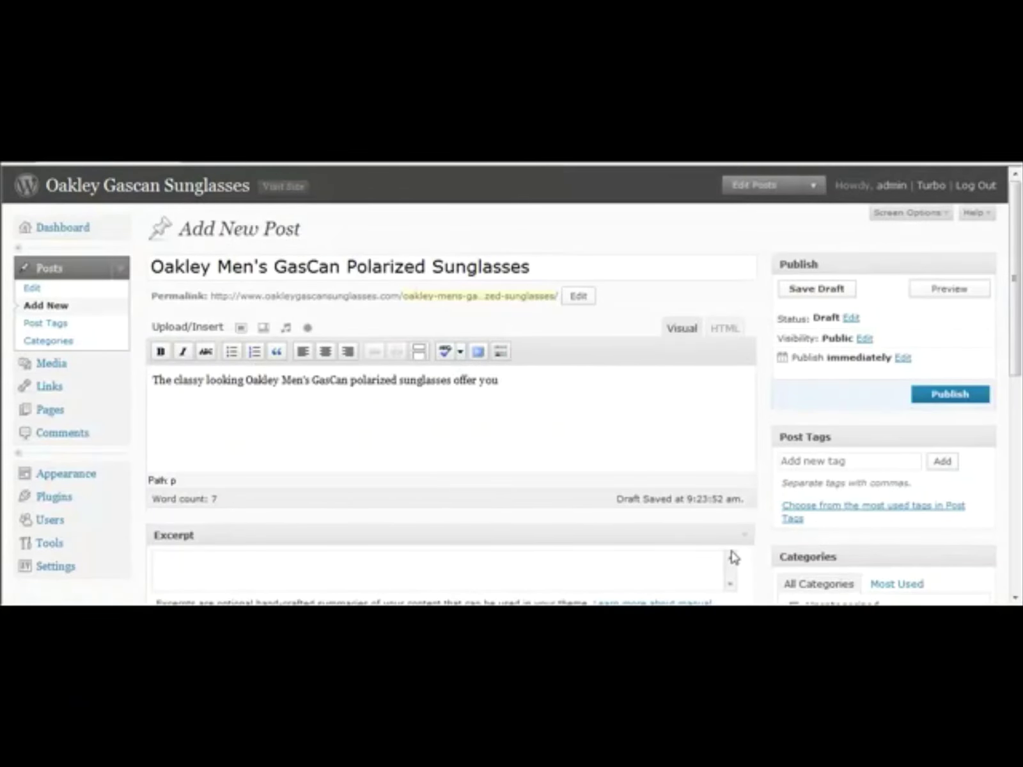
text( 100% UV protection)
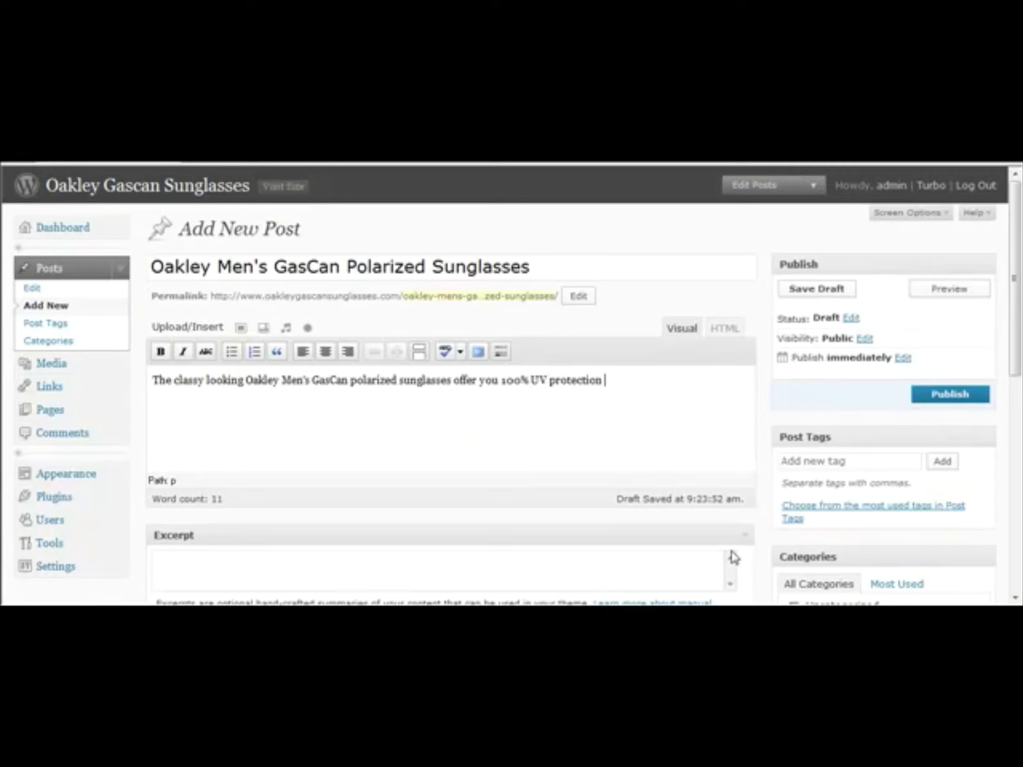
text( and most import)
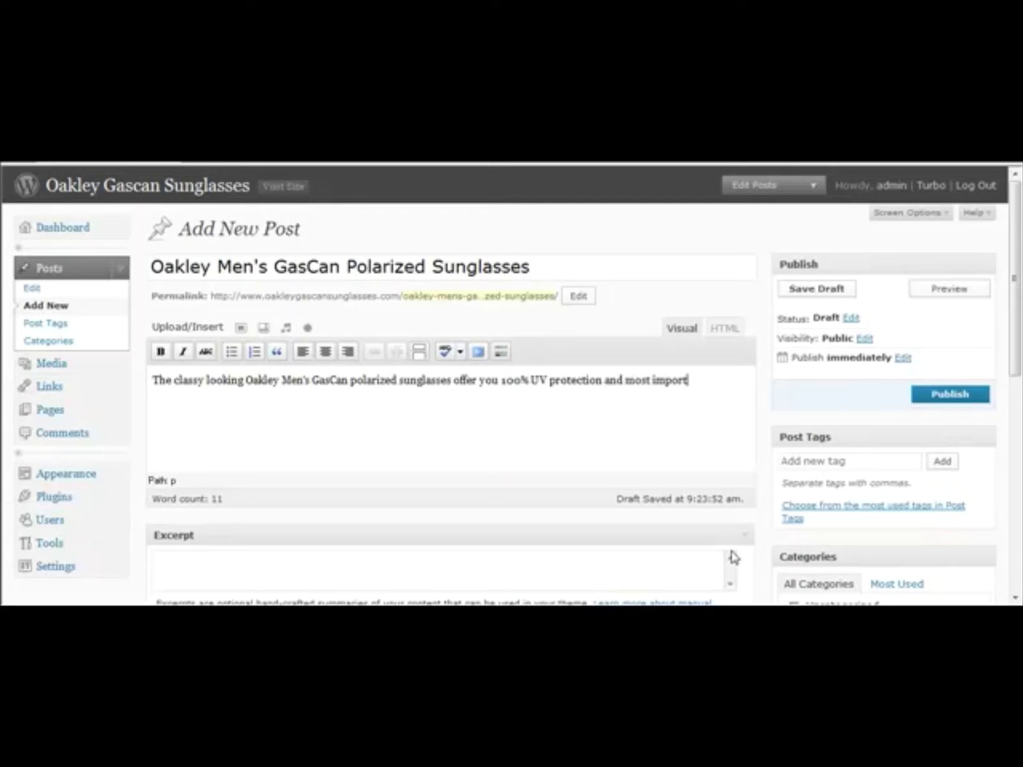
text(antly a solid look)
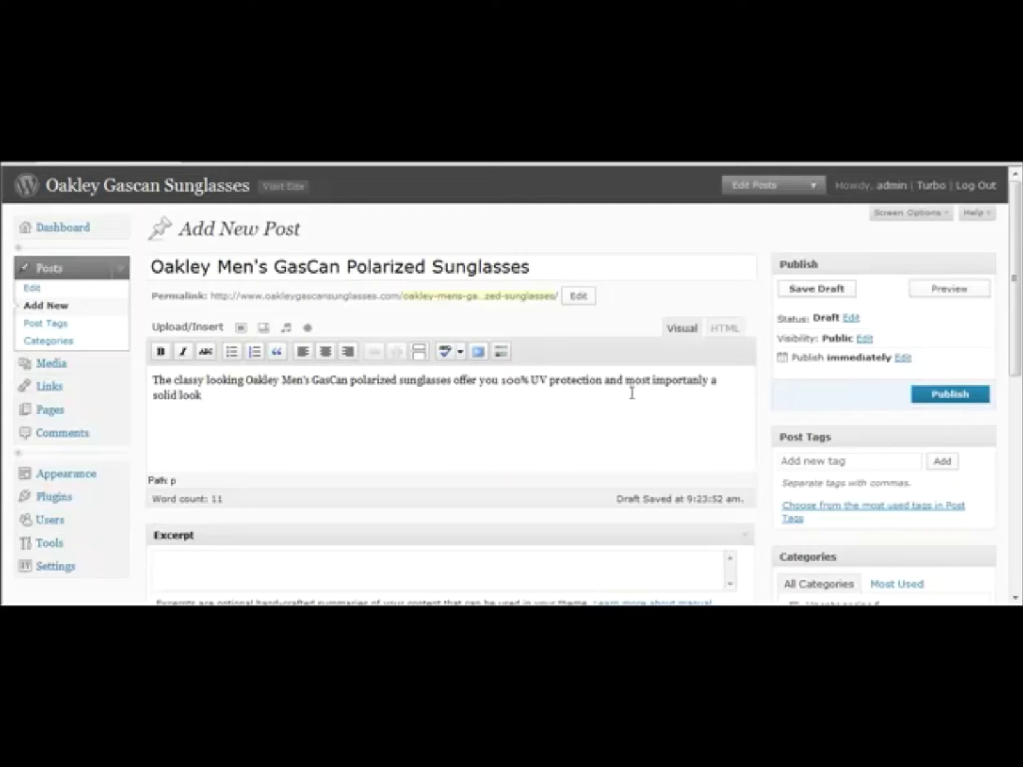
key(ctrl+Tab)
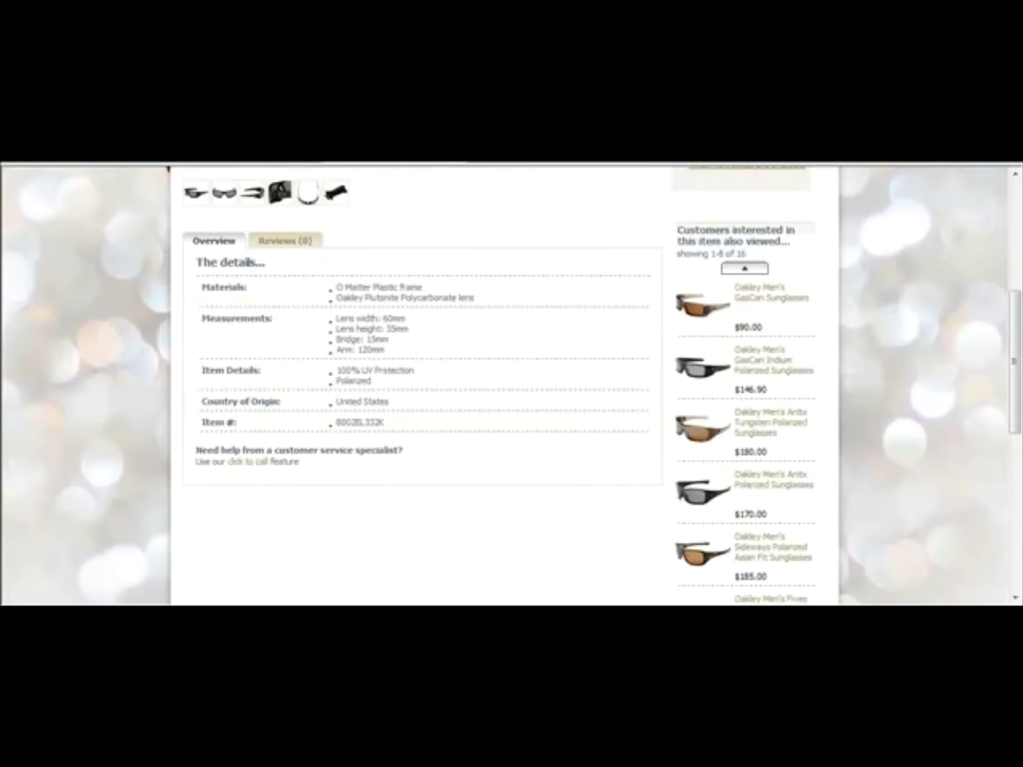
key(ctrl+Tab)
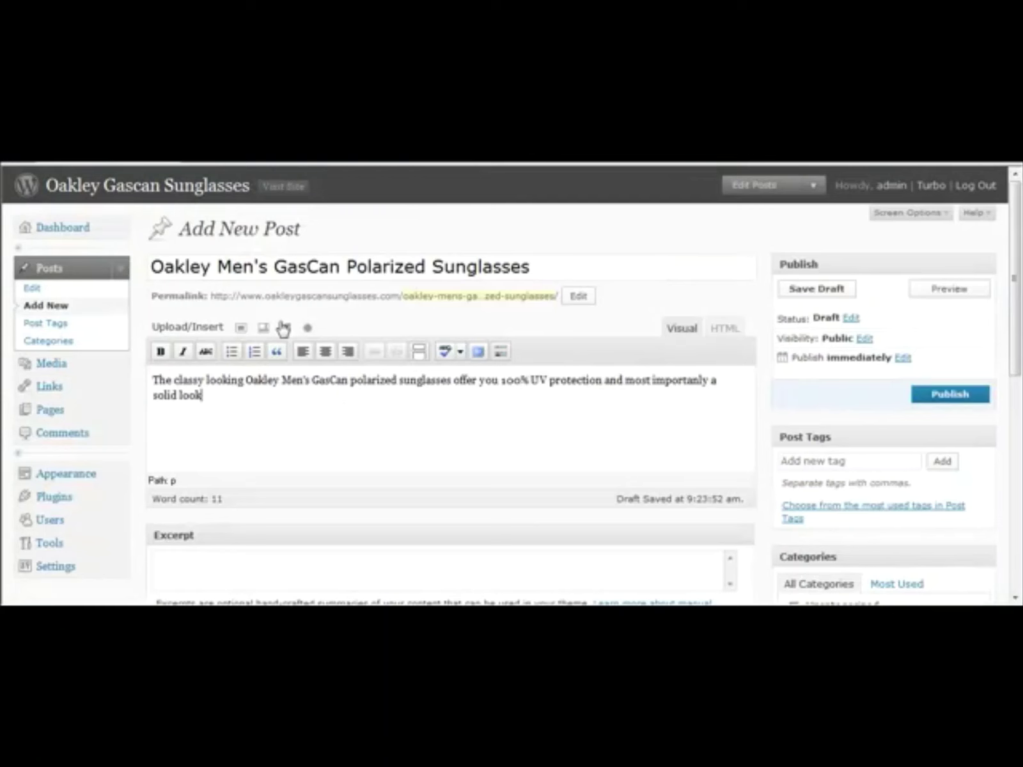
key(BackSpace)
key(BackSpace)
key(BackSpace)
key(BackSpace)
text(, pr)
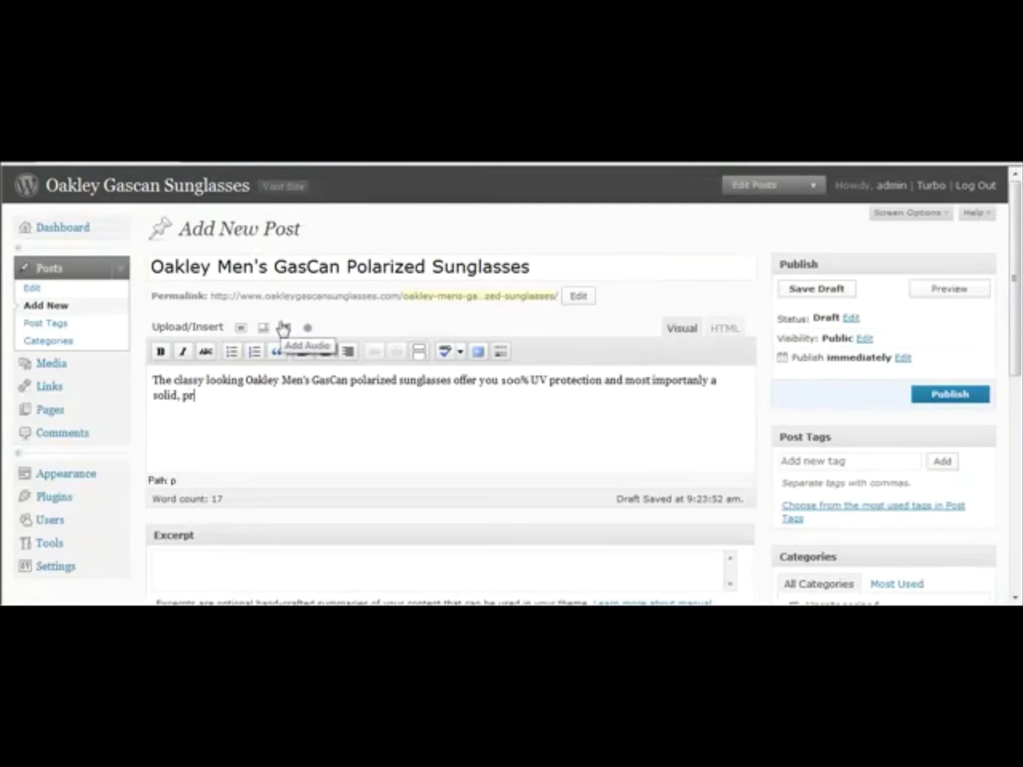
text(ofessional look)
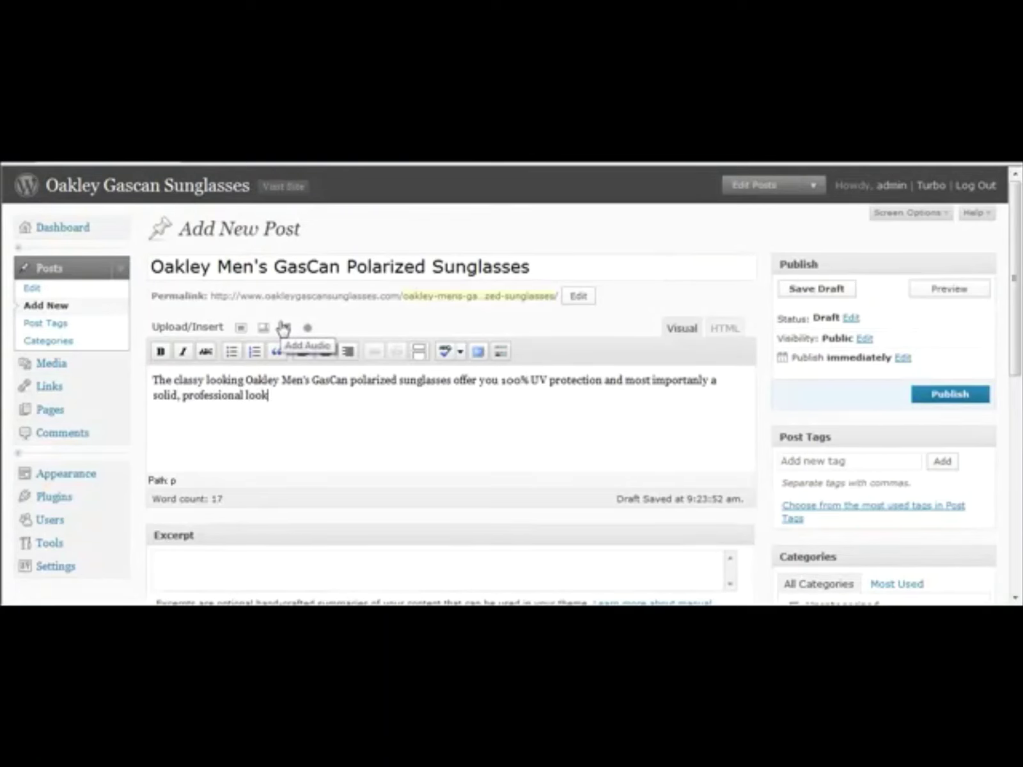
text(.)
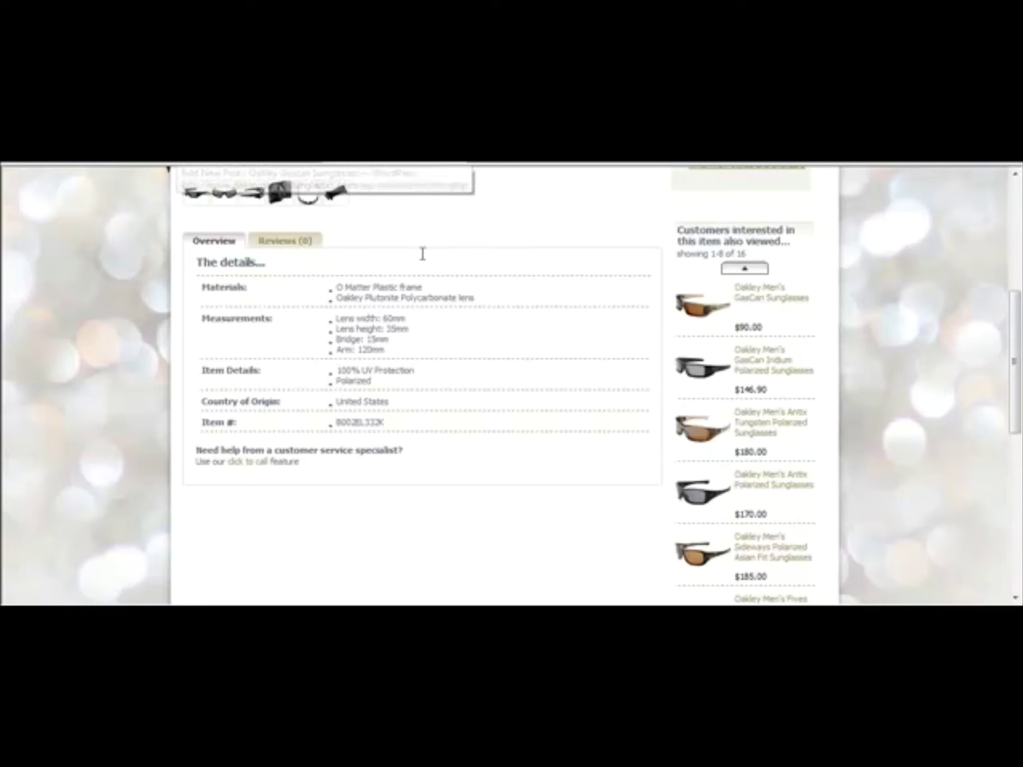
Step: Add 'This product also features' plus the Oakley Plutonite Polycarbonate lens text copied from the product page
drag(484, 296, 337, 298)
key(ctrl+c)
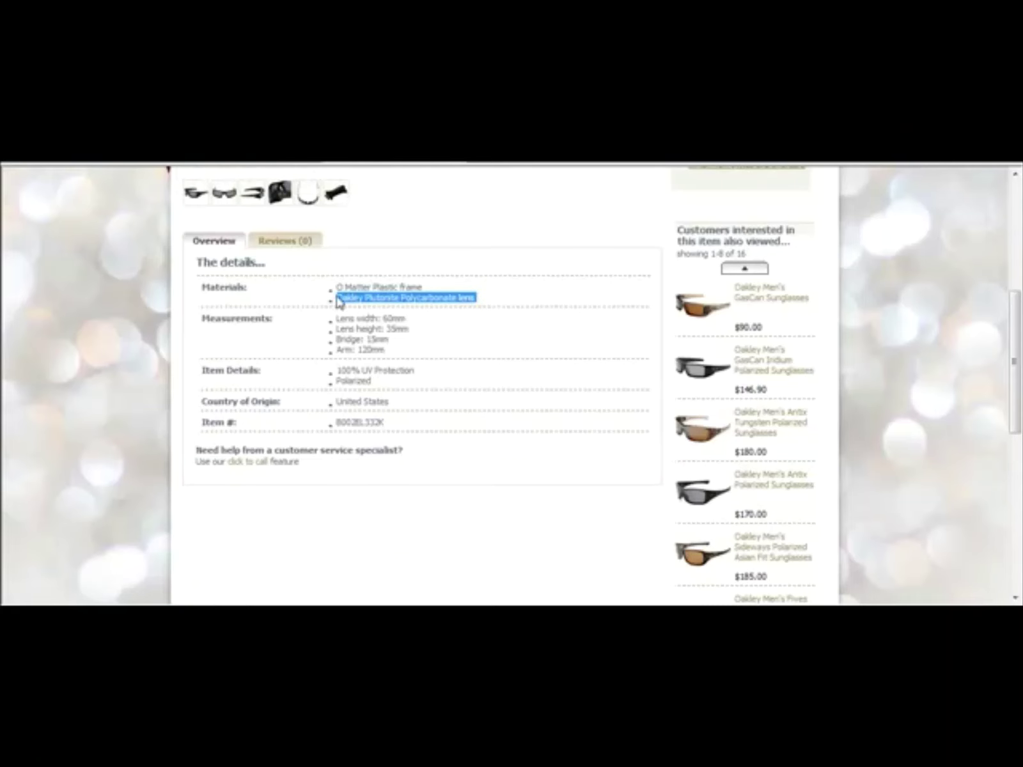
key(ctrl+Tab)
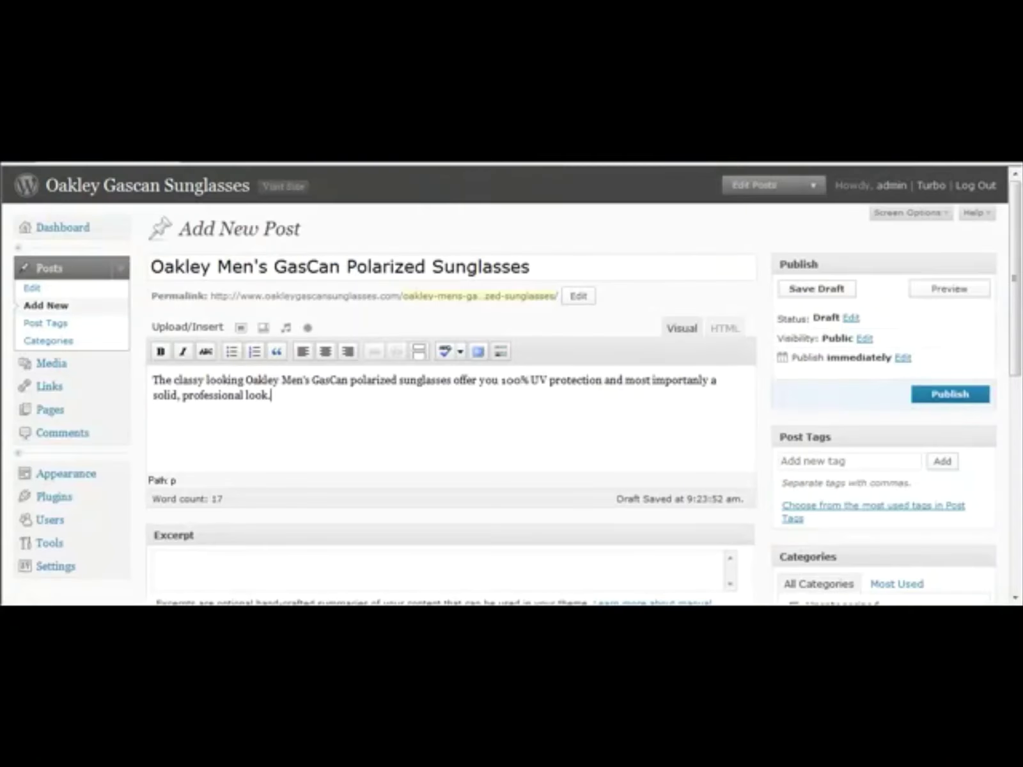
text(. This product also)
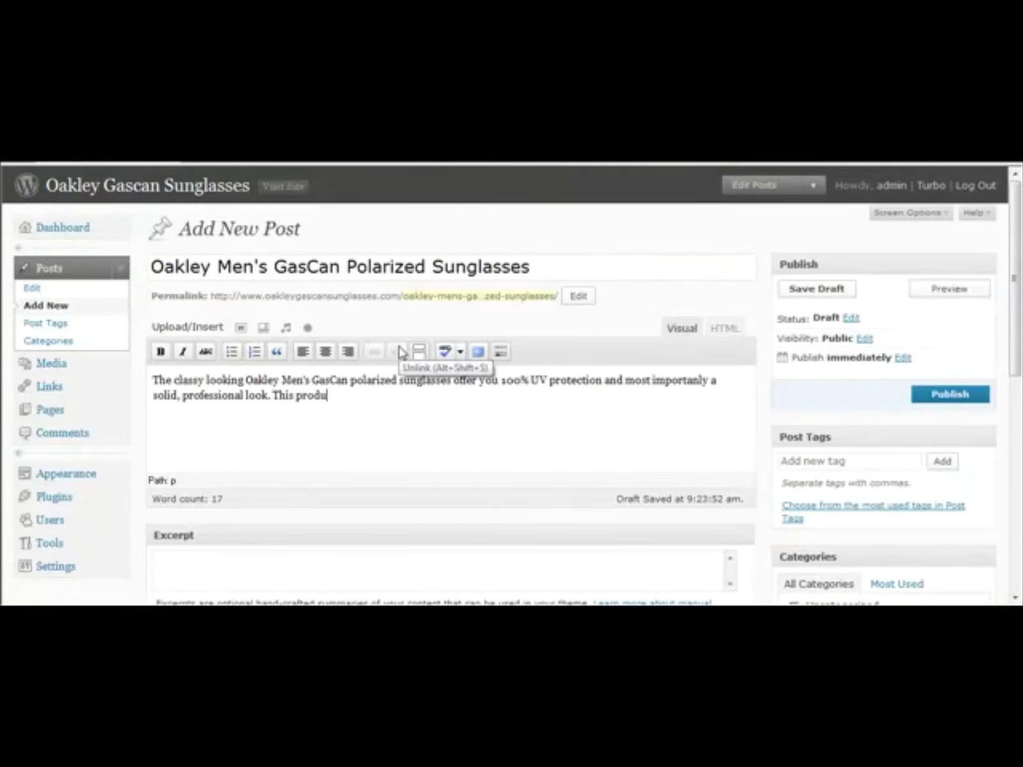
key(BackSpace)
key(BackSpace)
text(o)
key(BackSpace)
text(so features)
key(ctrl+v)
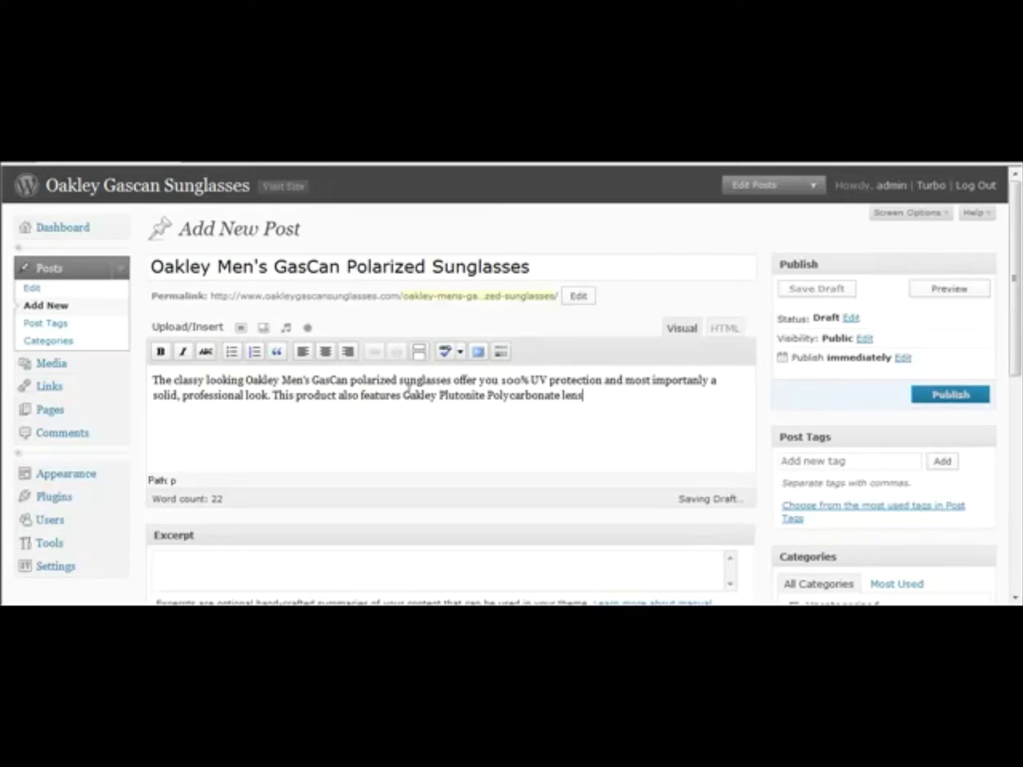
click(403, 395)
Step: Change 'lens' to 'lenses' at the end of the lens sentence
click(594, 401)
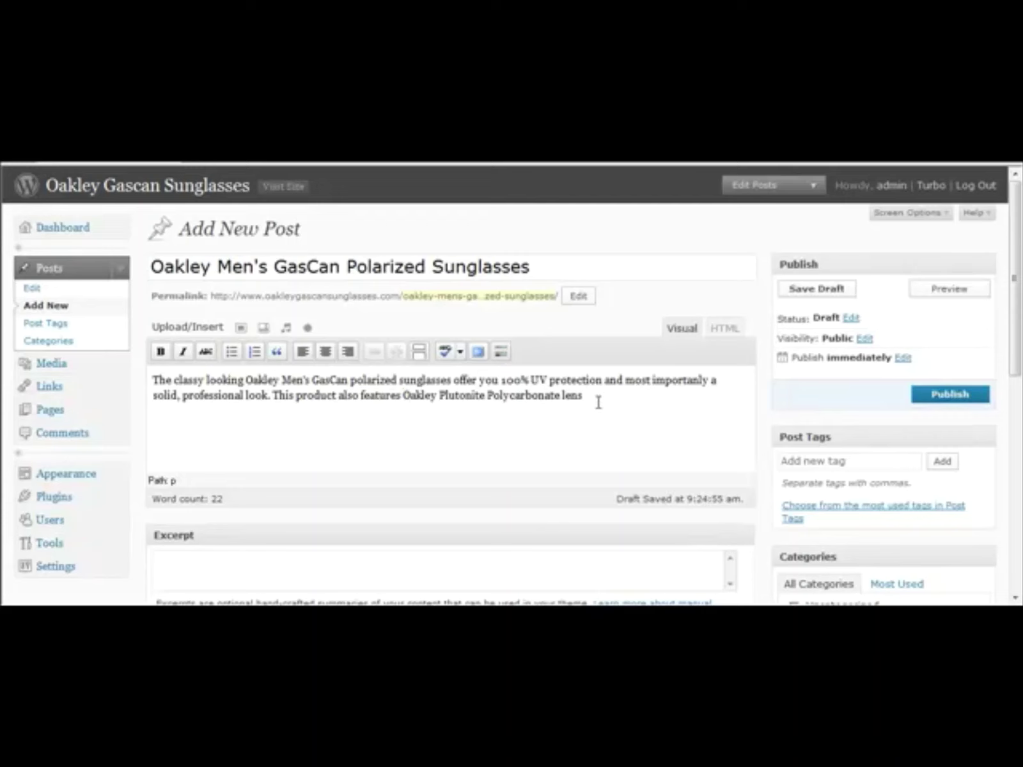
text(es)
text( for extra)
key(BackSpace)
key(BackSpace)
key(BackSpace)
key(BackSpace)
key(BackSpace)
key(BackSpace)
key(BackSpace)
key(BackSpace)
key(BackSpace)
key(BackSpace)
key(Return)
Step: Add the closing sentence 'Make sure you grab this hot item now.'
click(611, 394)
text(Make sure you grab this item)
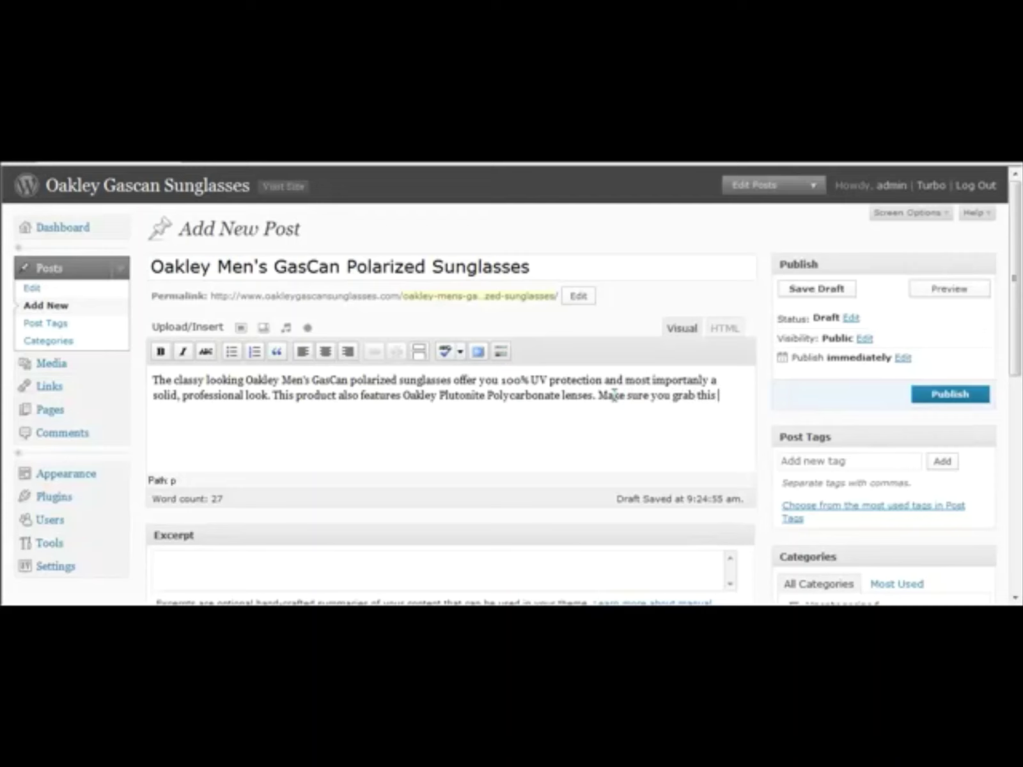
key(BackSpace)
key(BackSpace)
key(BackSpace)
key(BackSpace)
key(BackSpace)
key(BackSpace)
key(BackSpace)
key(BackSpace)
key(BackSpace)
key(BackSpace)
key(BackSpace)
text(this hot item now.)
key(Return)
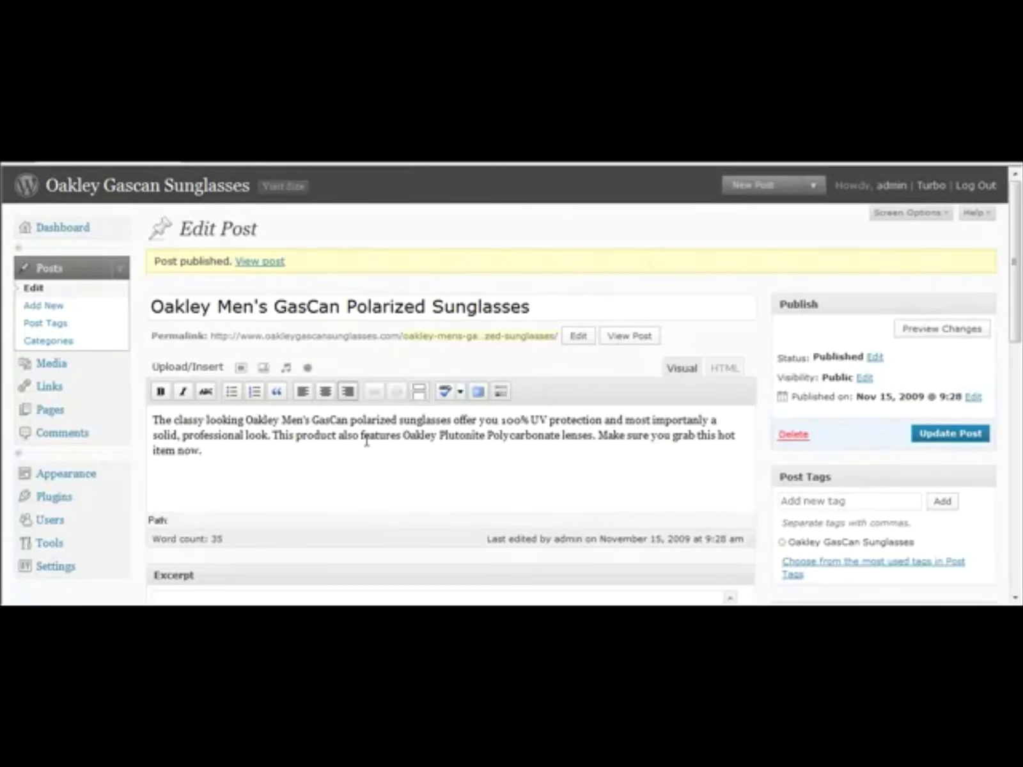
Step: Switch the post editor to HTML view and add blank lines after the description
click(716, 369)
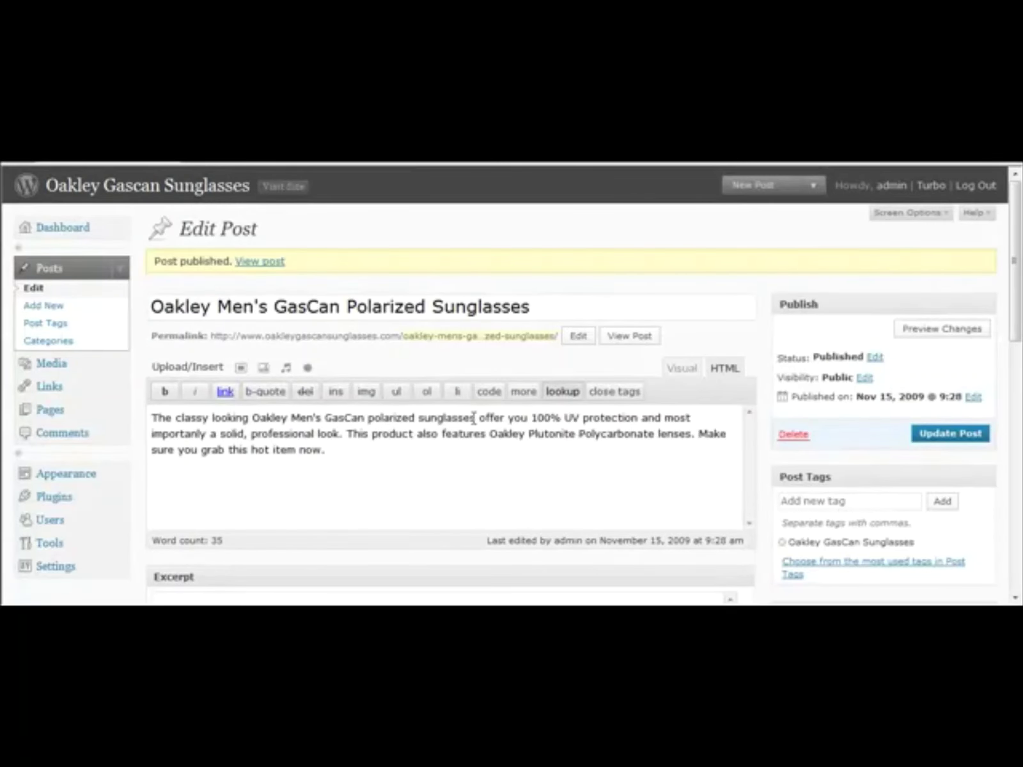
click(353, 456)
key(Return)
key(Return)
Step: Copy the Amazon iframe code from Notepad and paste it below the description
key(alt+Tab)
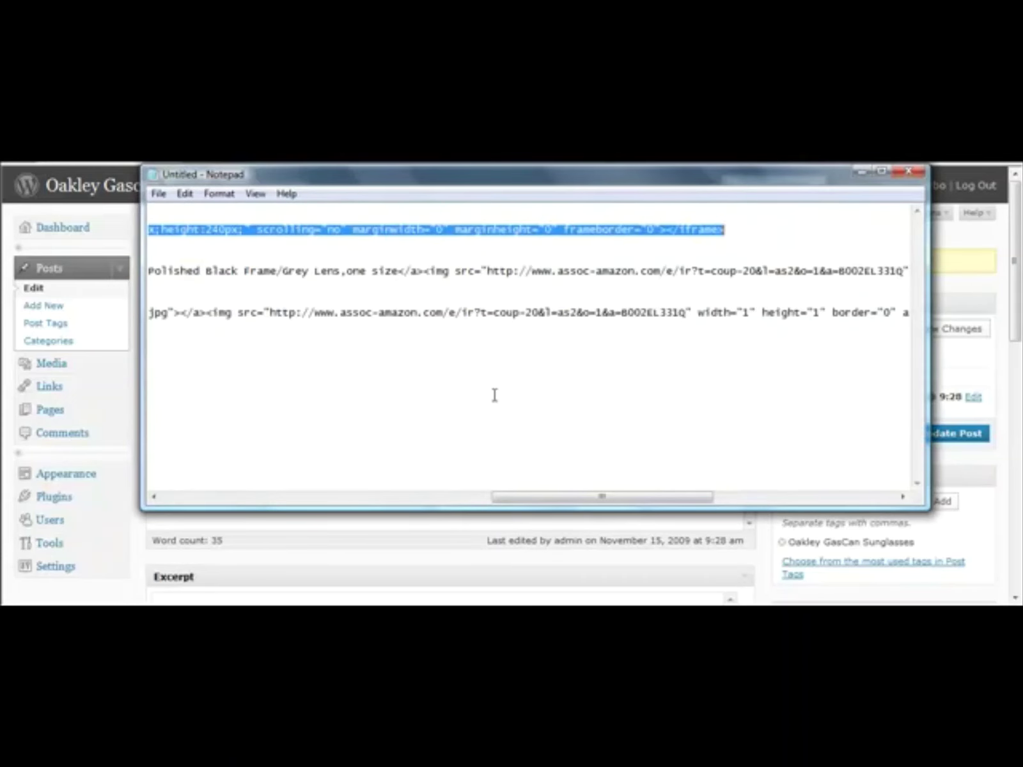
right_click(386, 225)
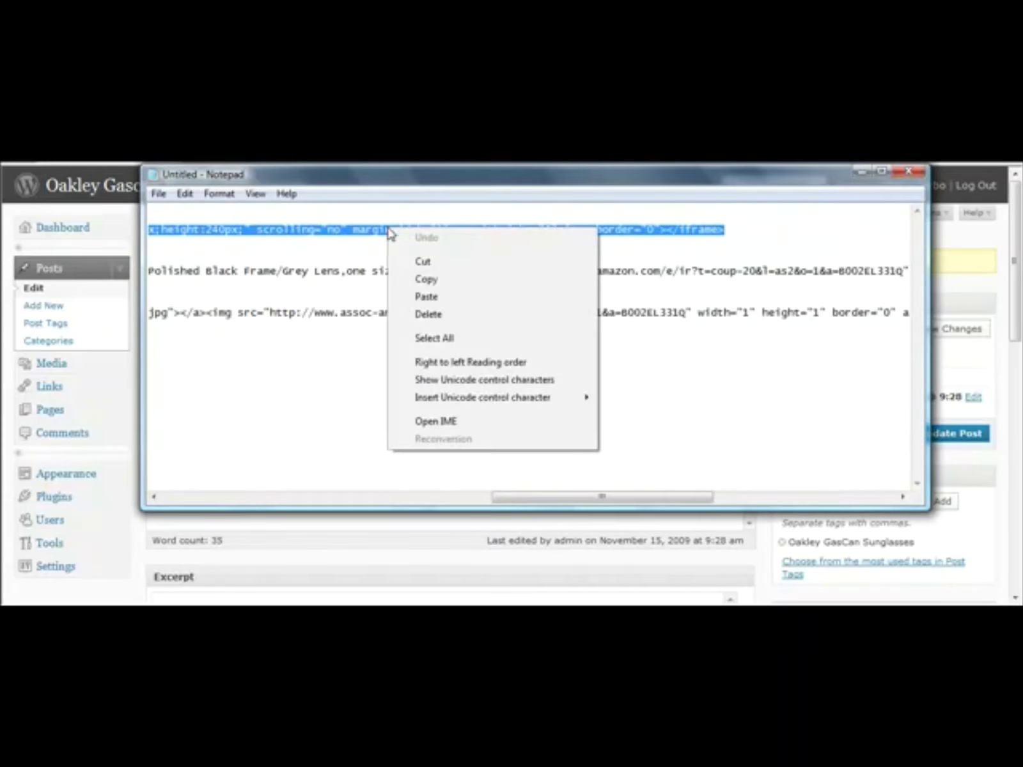
click(424, 280)
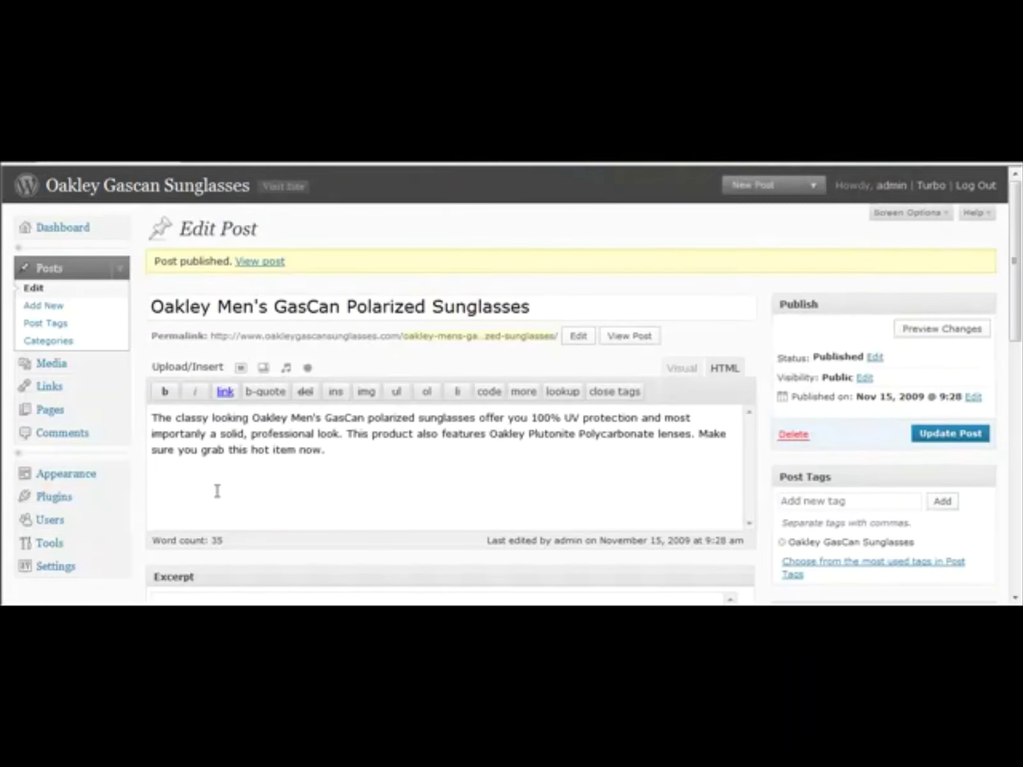
key(alt+Tab)
right_click(217, 480)
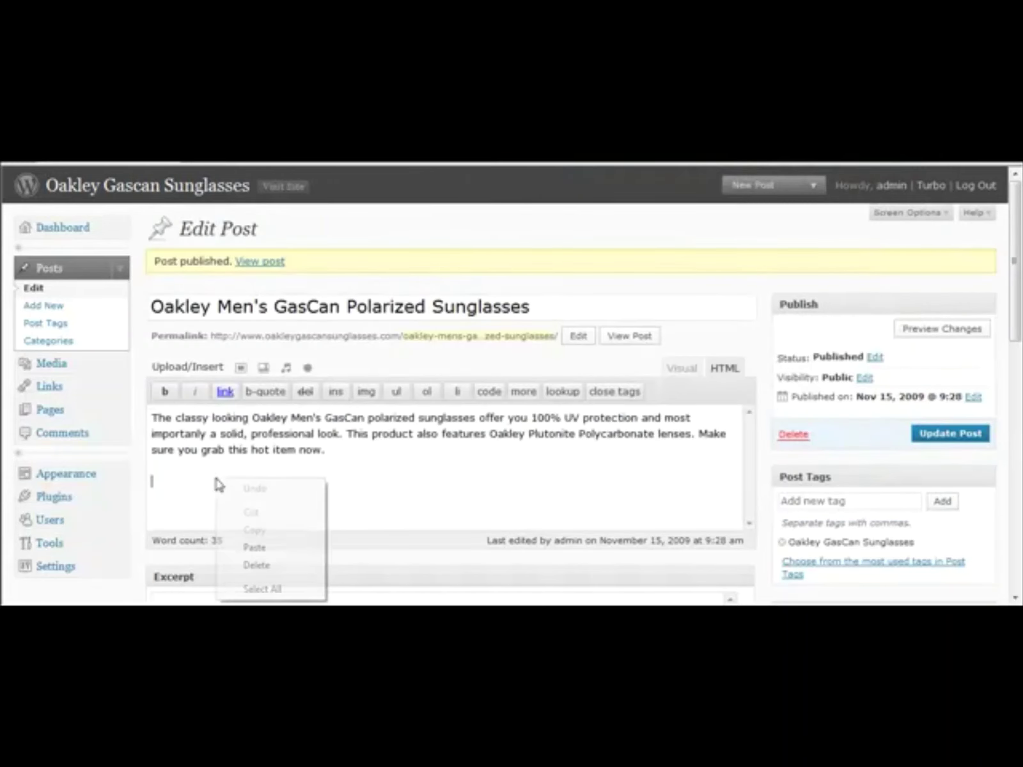
click(259, 548)
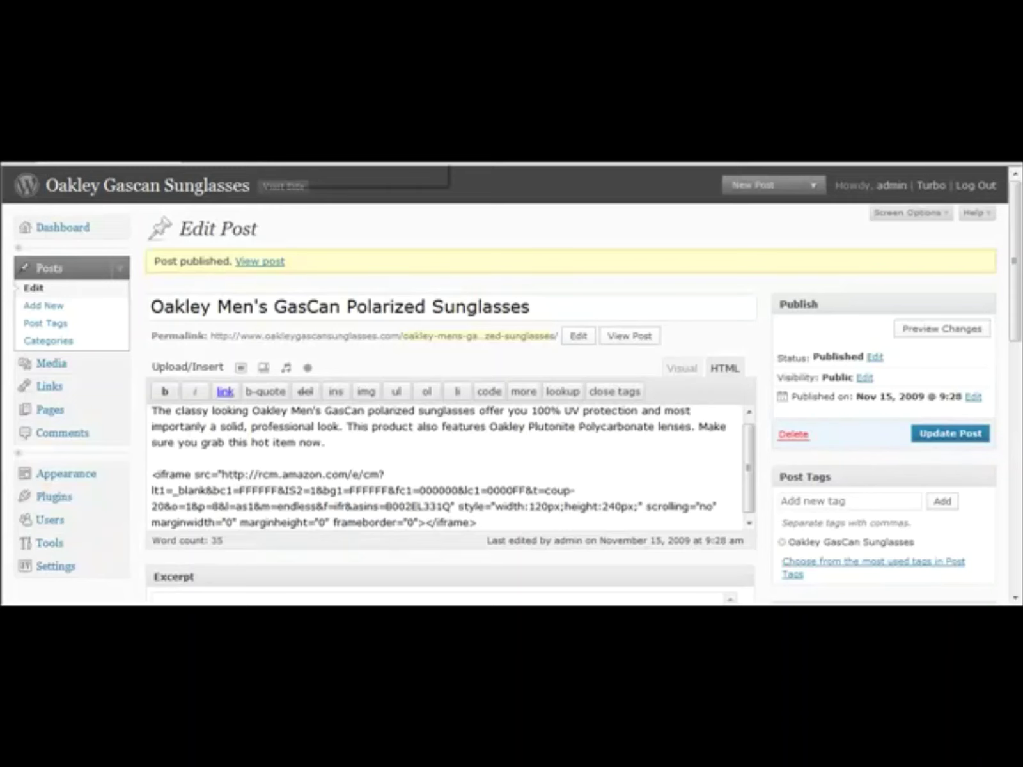
Step: Open the published post on the live site to check the embedded Amazon product box
click(285, 187)
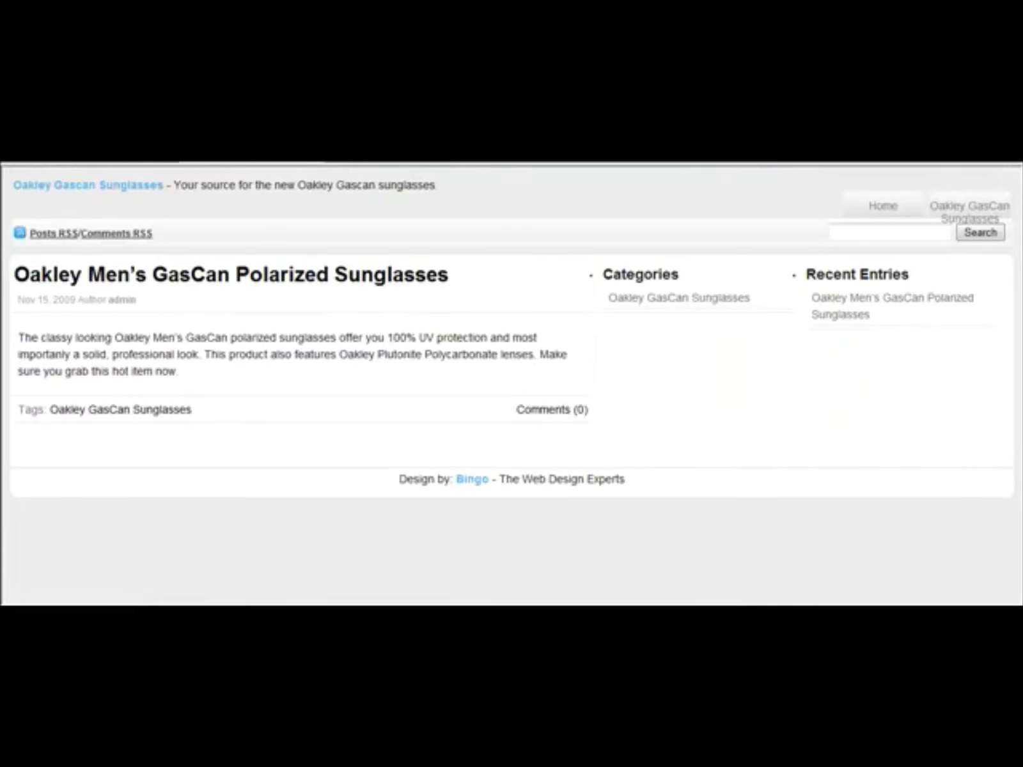
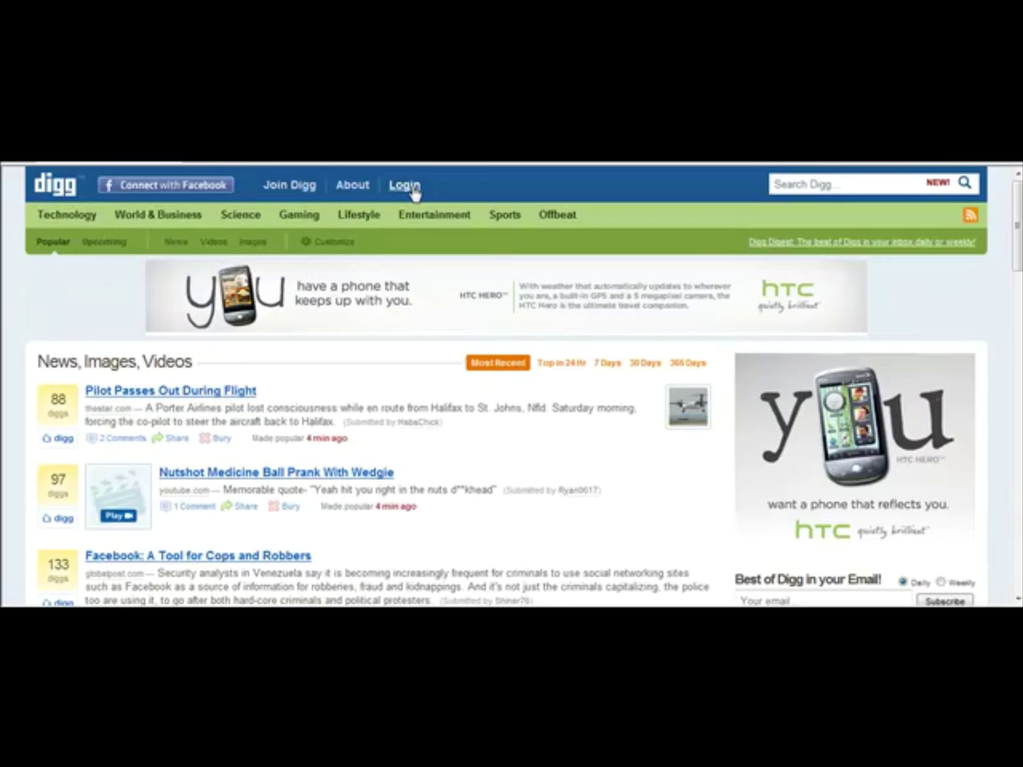
Step: Log in to Digg with the saved username and password after backing out of the Join page
click(306, 191)
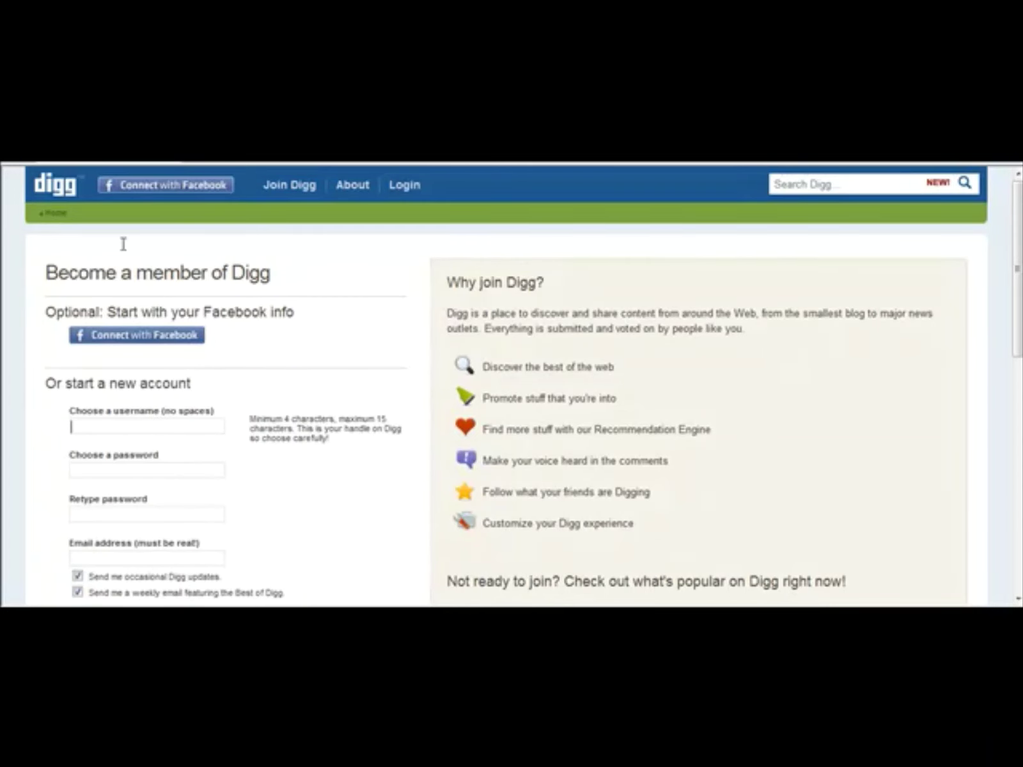
click(35, 197)
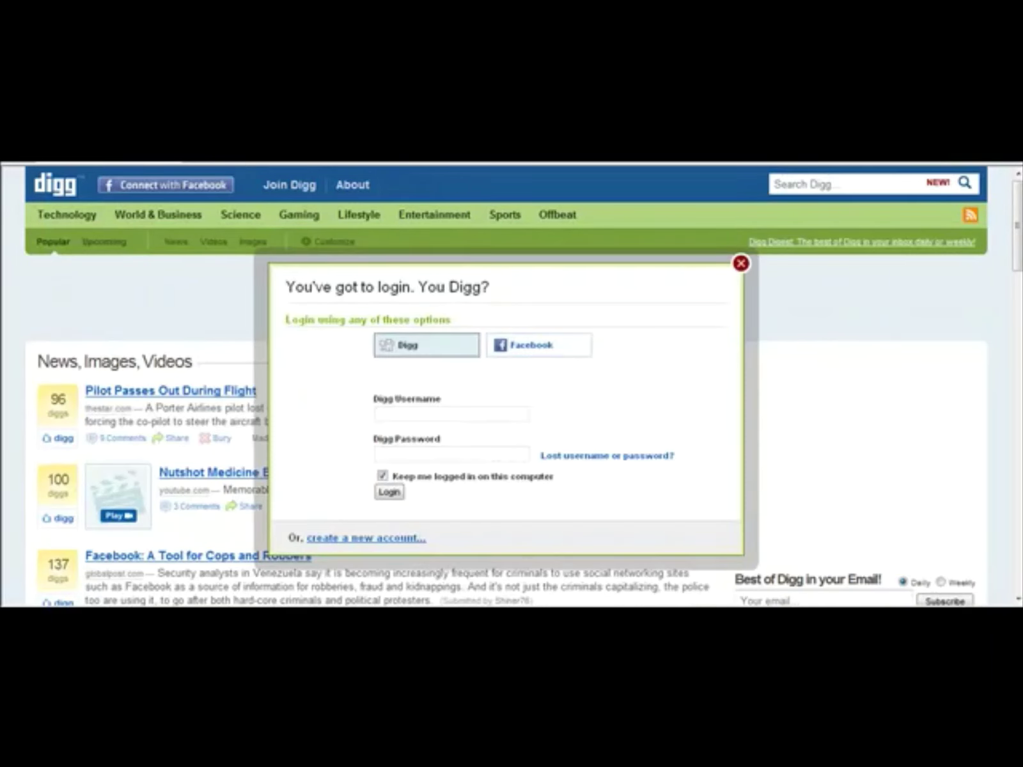
click(300, 164)
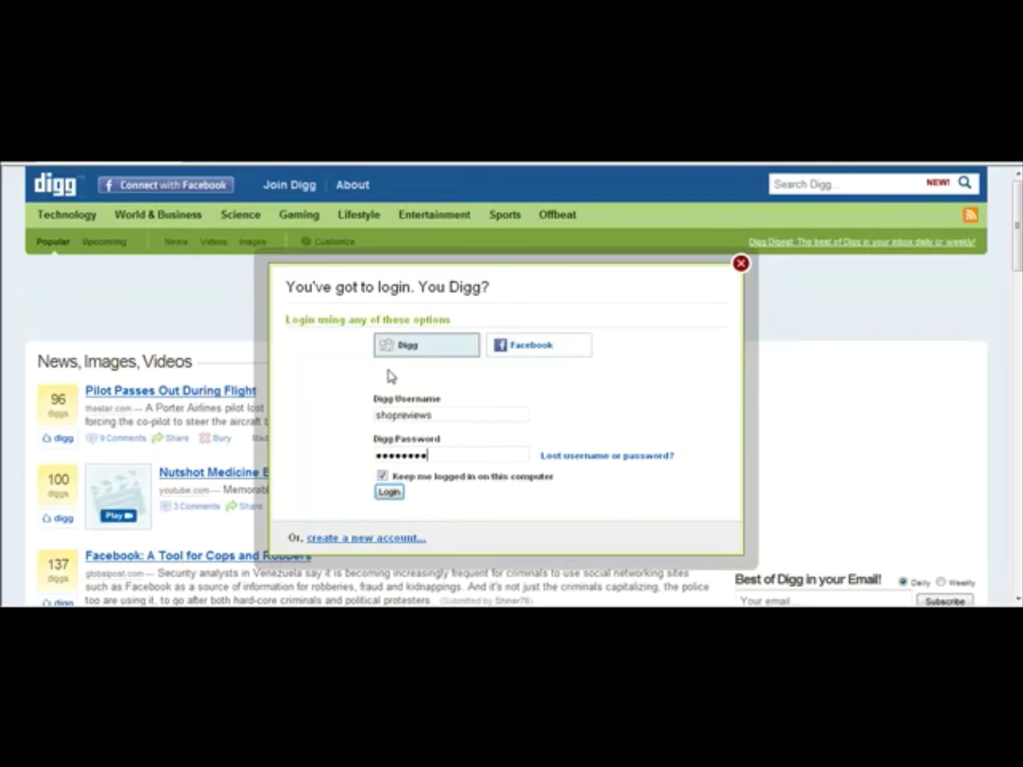
click(389, 492)
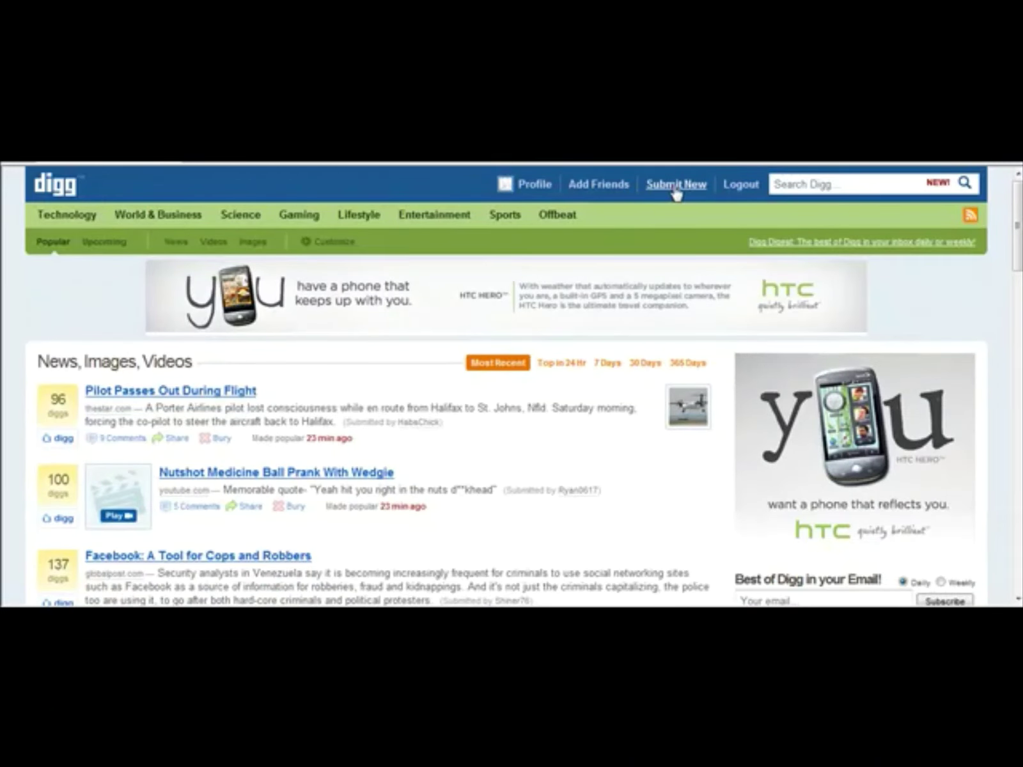
click(676, 185)
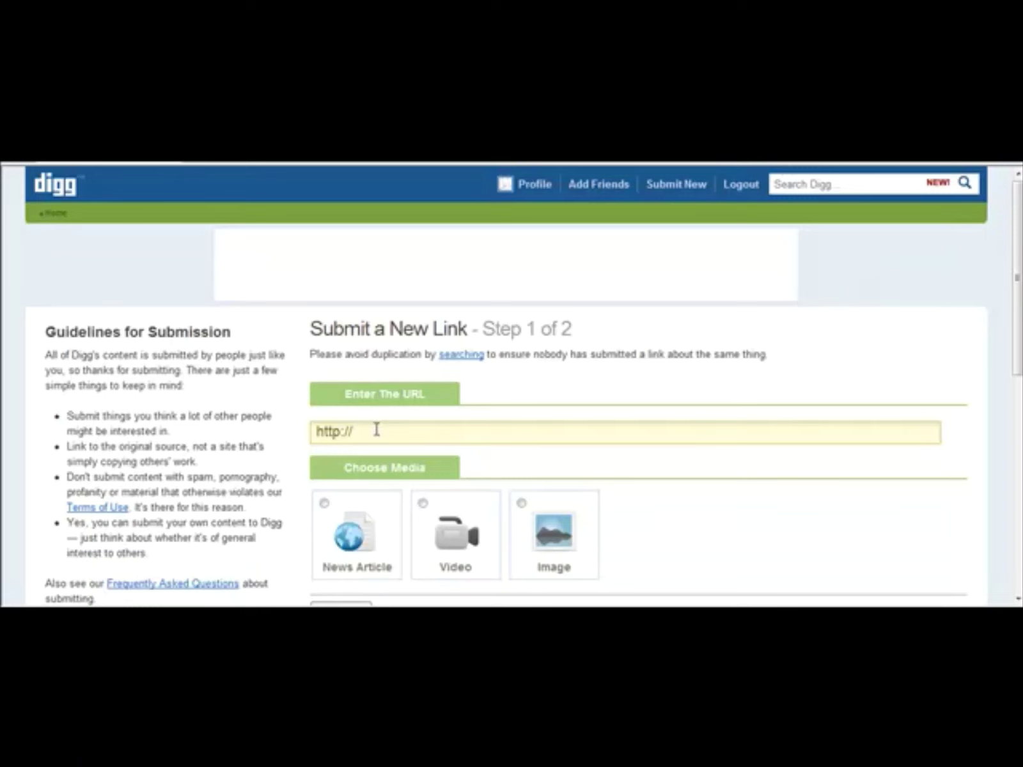
click(376, 430)
text(h)
text(http)
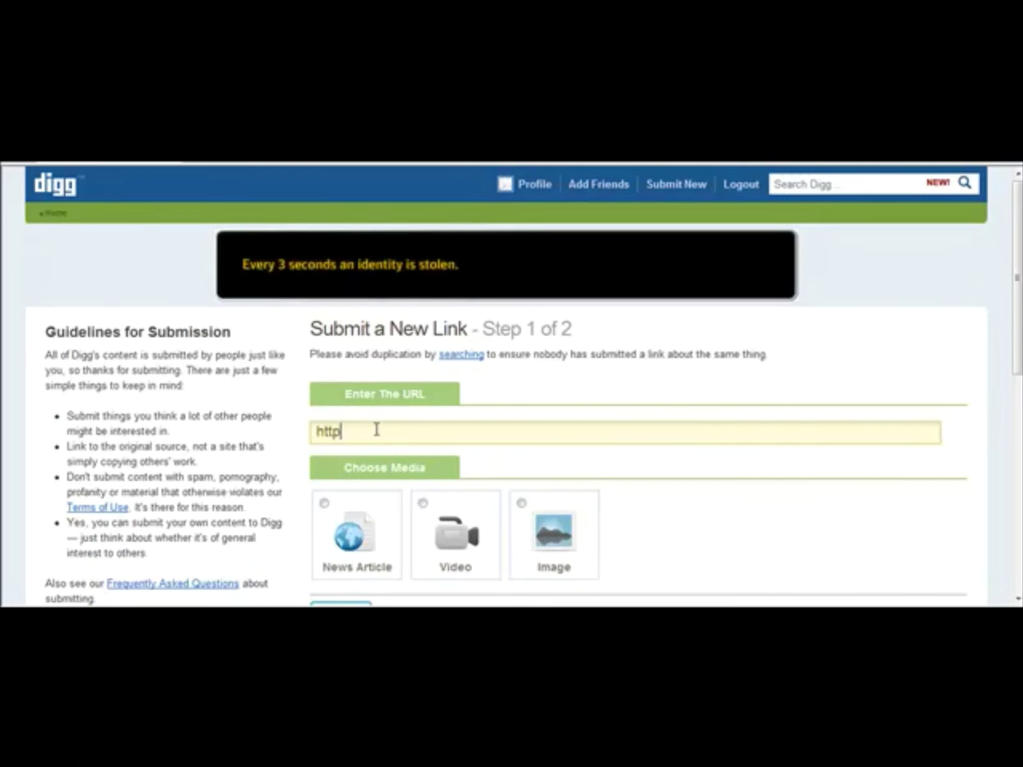
text(://www.oakle)
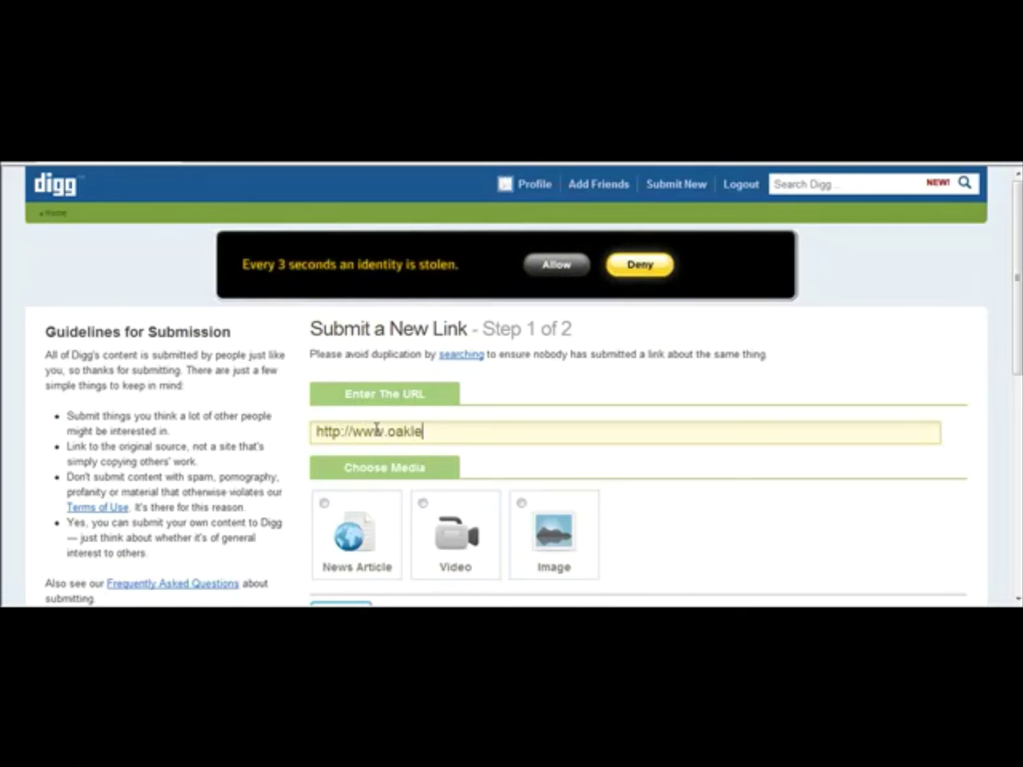
text(ygascansunglasses.com)
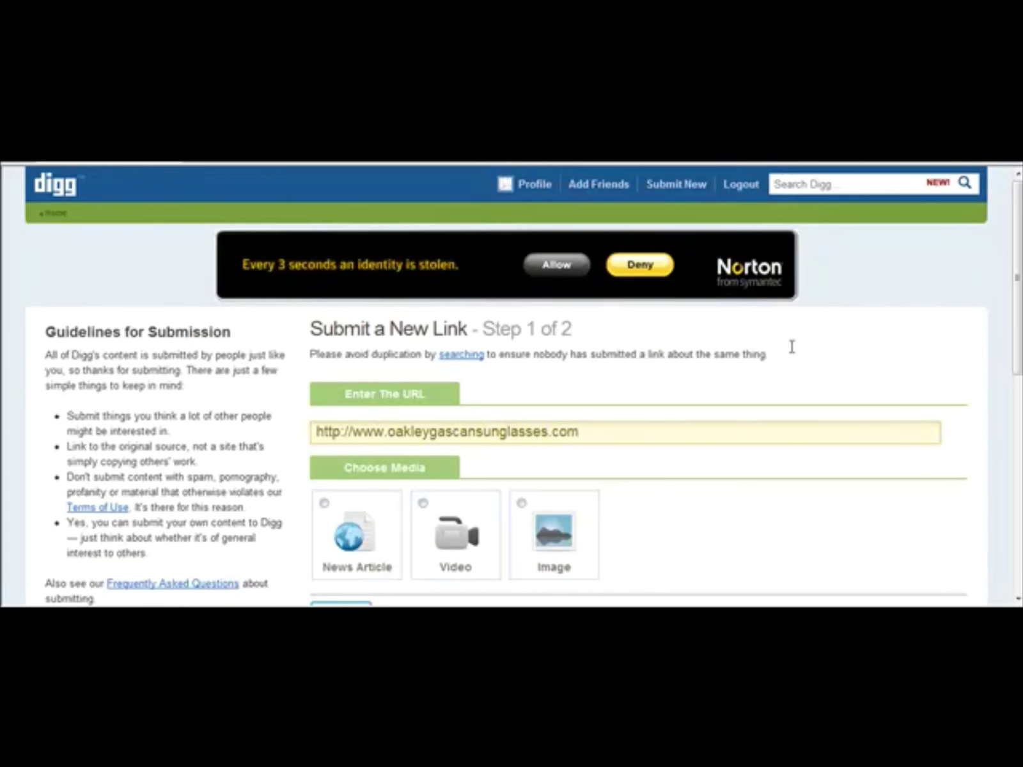
drag(1016, 317, 1015, 384)
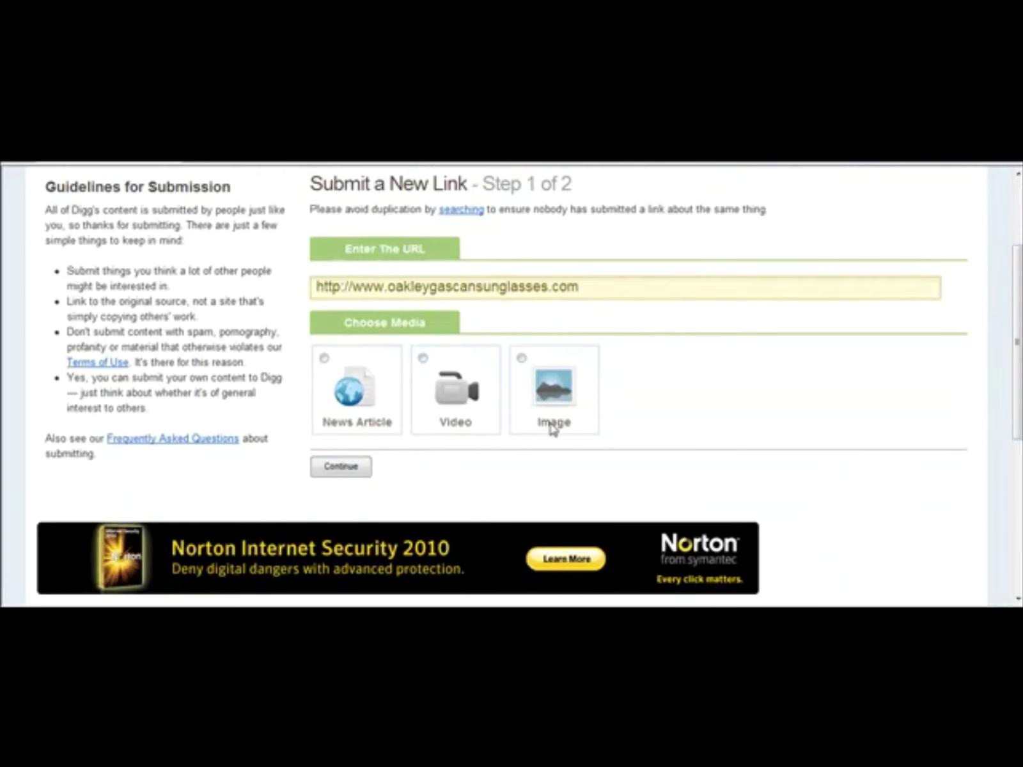
click(324, 359)
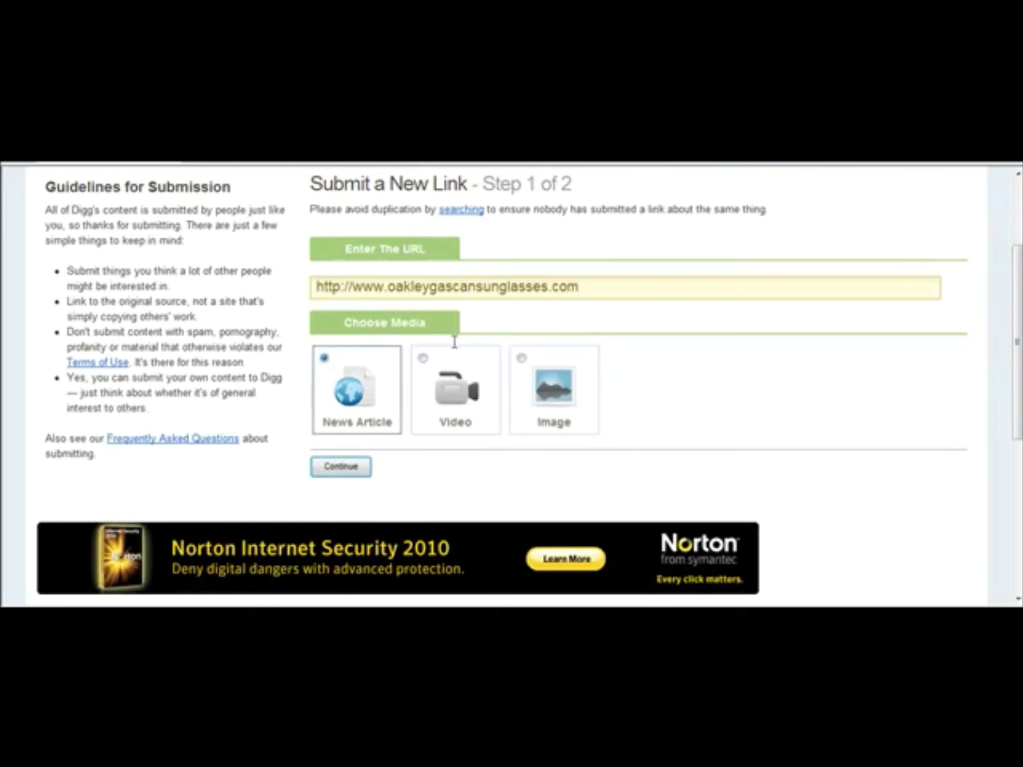
click(621, 286)
Step: Continue to Step 2 and review the title 'Oakley GasCan Sunglasses'
click(324, 467)
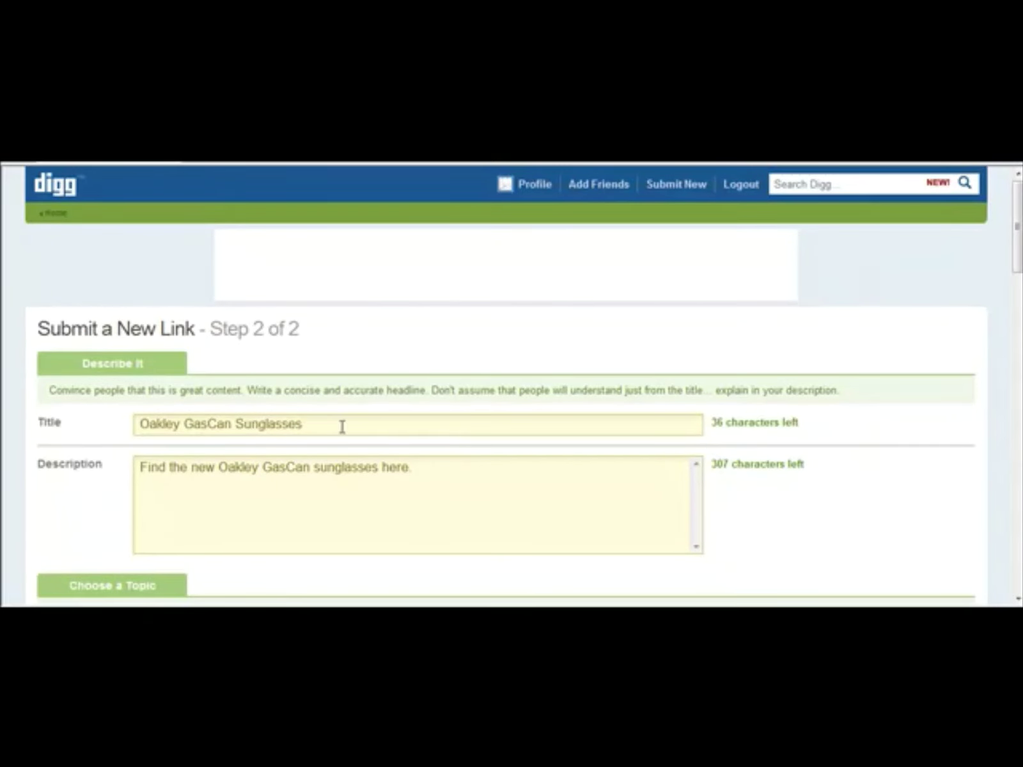
drag(140, 423, 402, 427)
click(329, 424)
drag(305, 424, 139, 423)
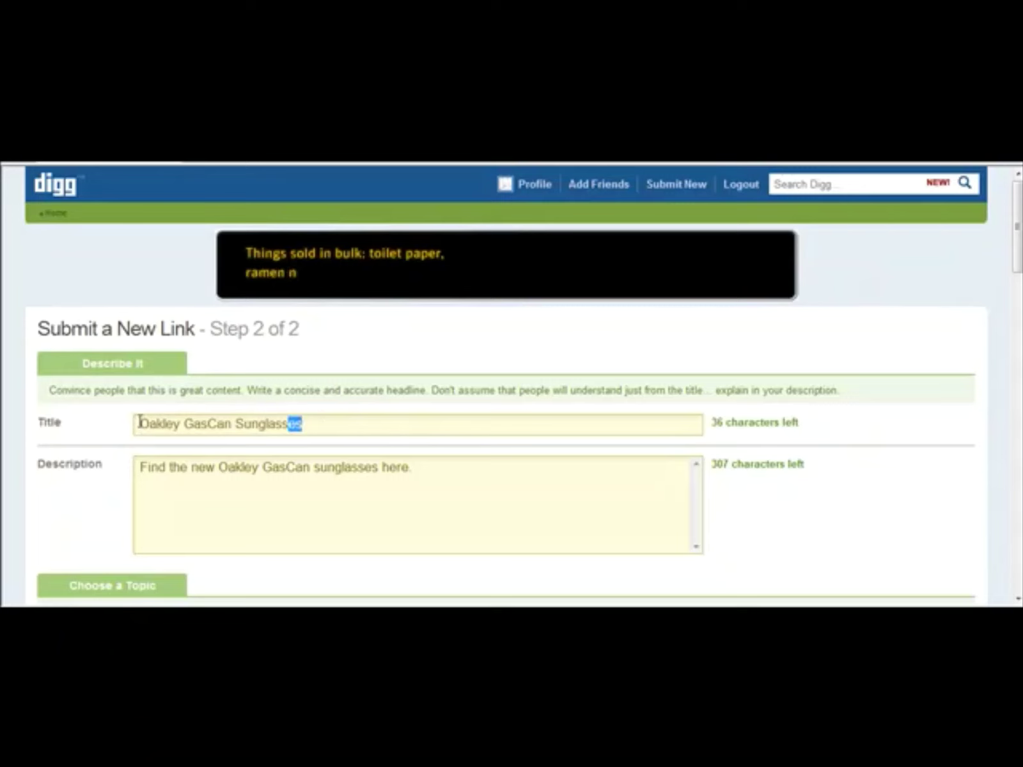
click(360, 422)
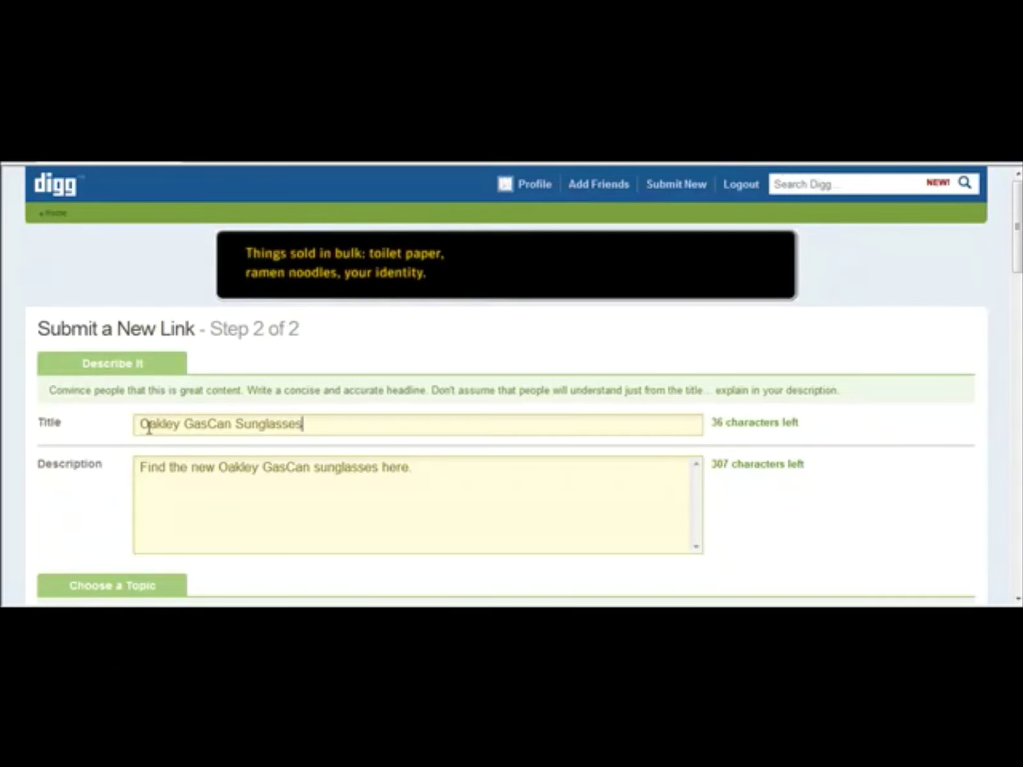
drag(147, 422, 301, 423)
click(245, 427)
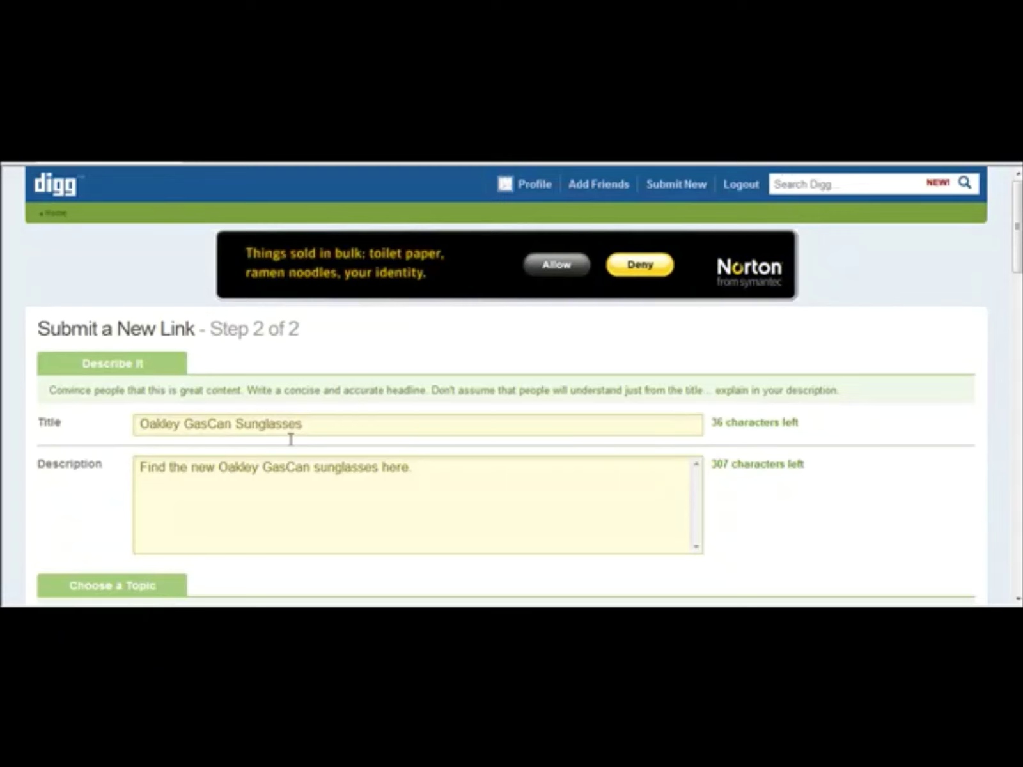
Step: End the description with a full stop and scroll down to the topic choices
text(.)
drag(1018, 263, 1020, 294)
scroll(1020, 295, down, 6)
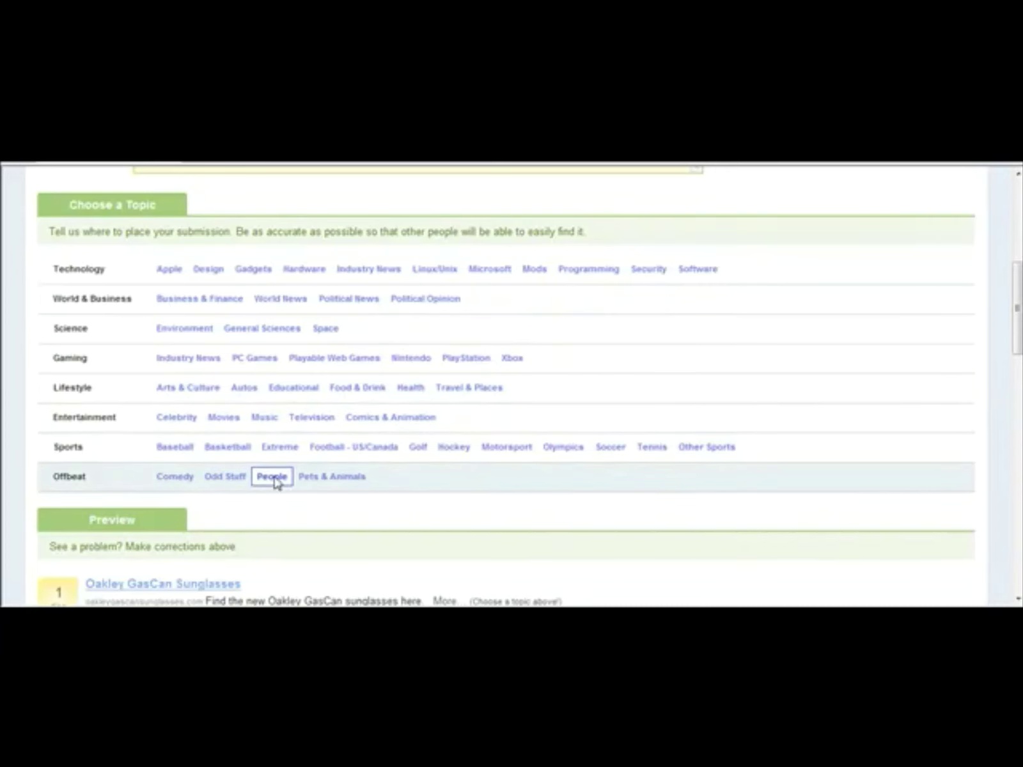
Step: Choose the Odd Stuff topic, enter the verification text, and submit the story
click(233, 482)
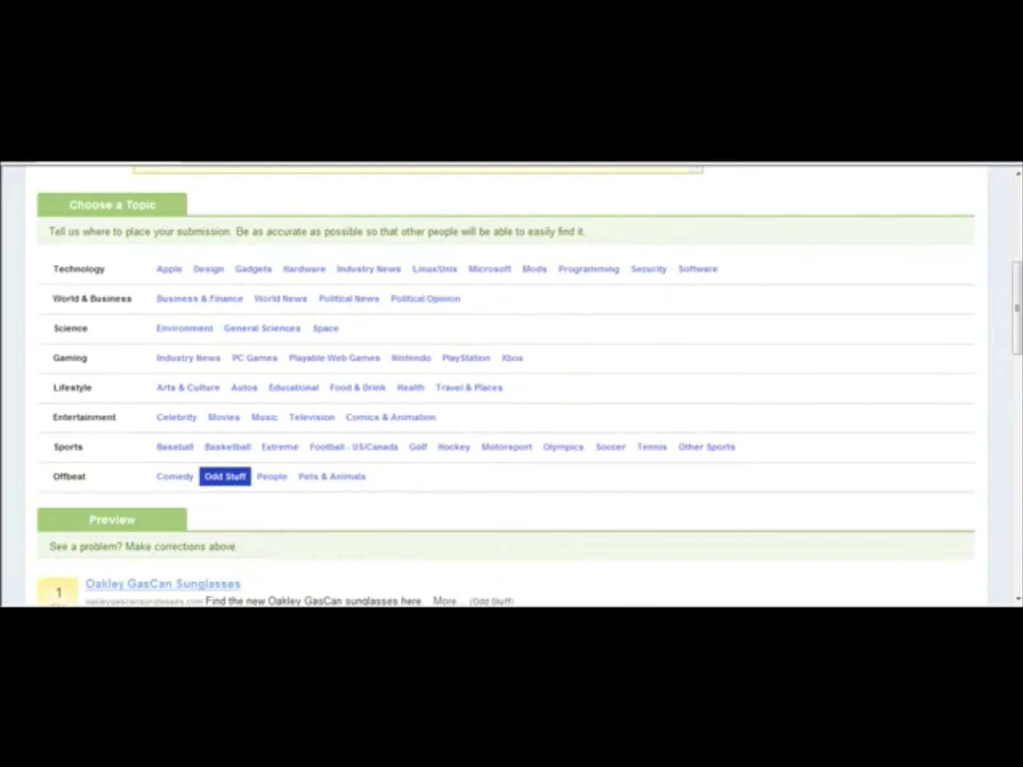
drag(1016, 350, 1016, 474)
click(179, 391)
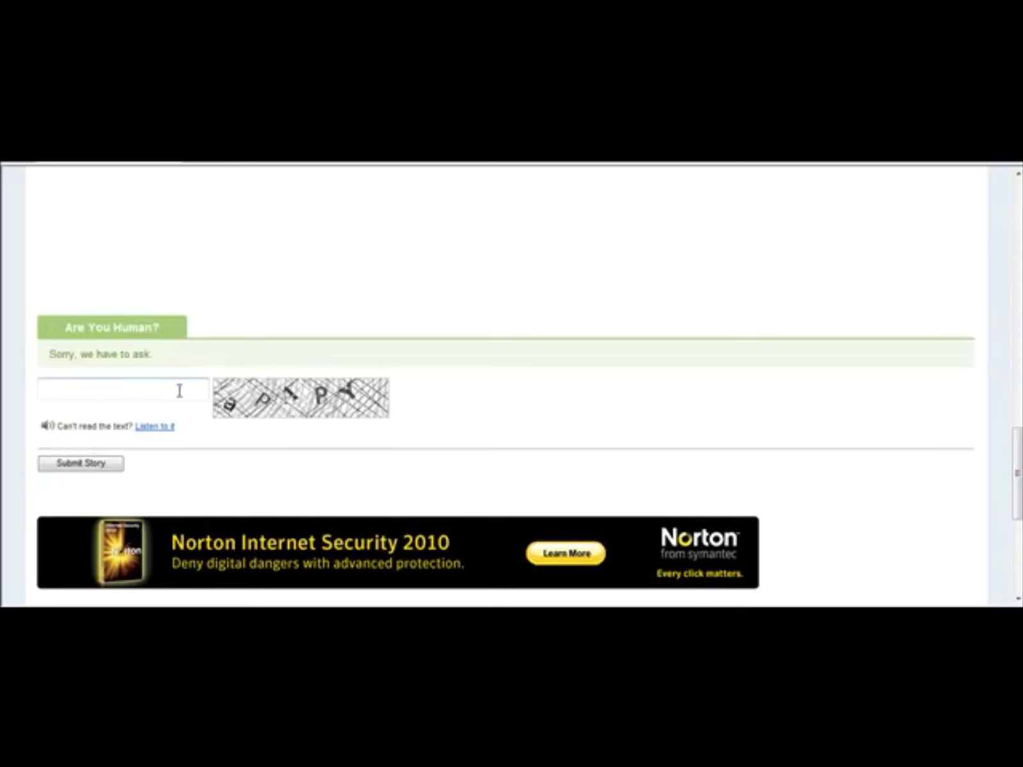
click(168, 391)
text(apA)
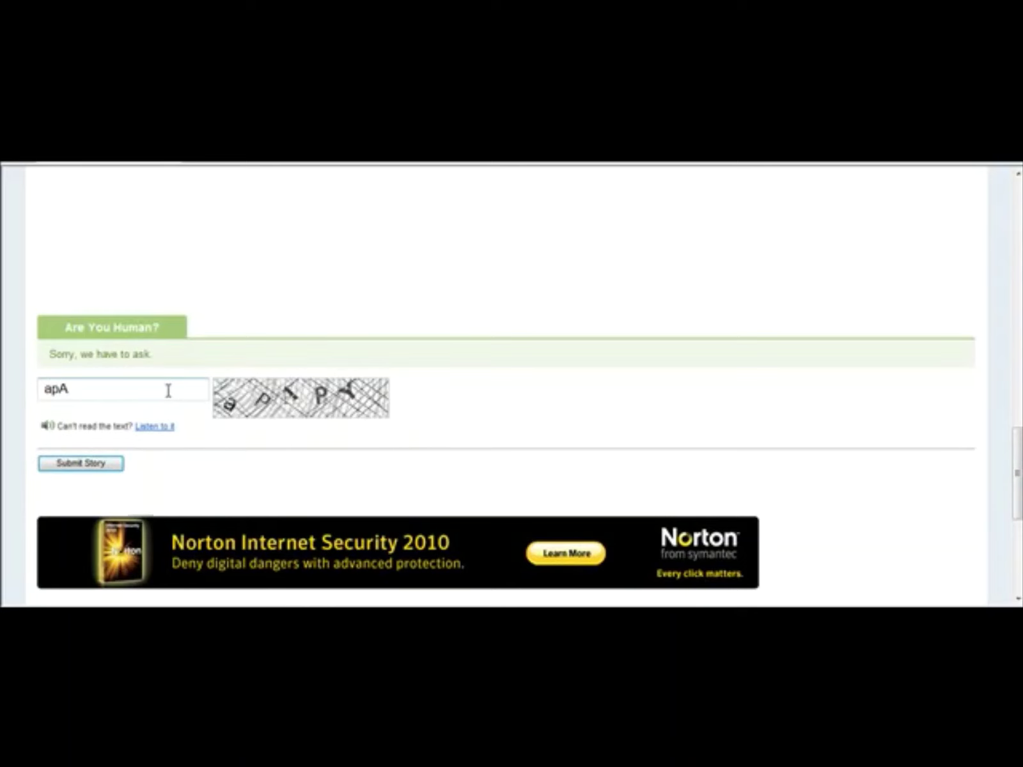
text(PY)
click(107, 467)
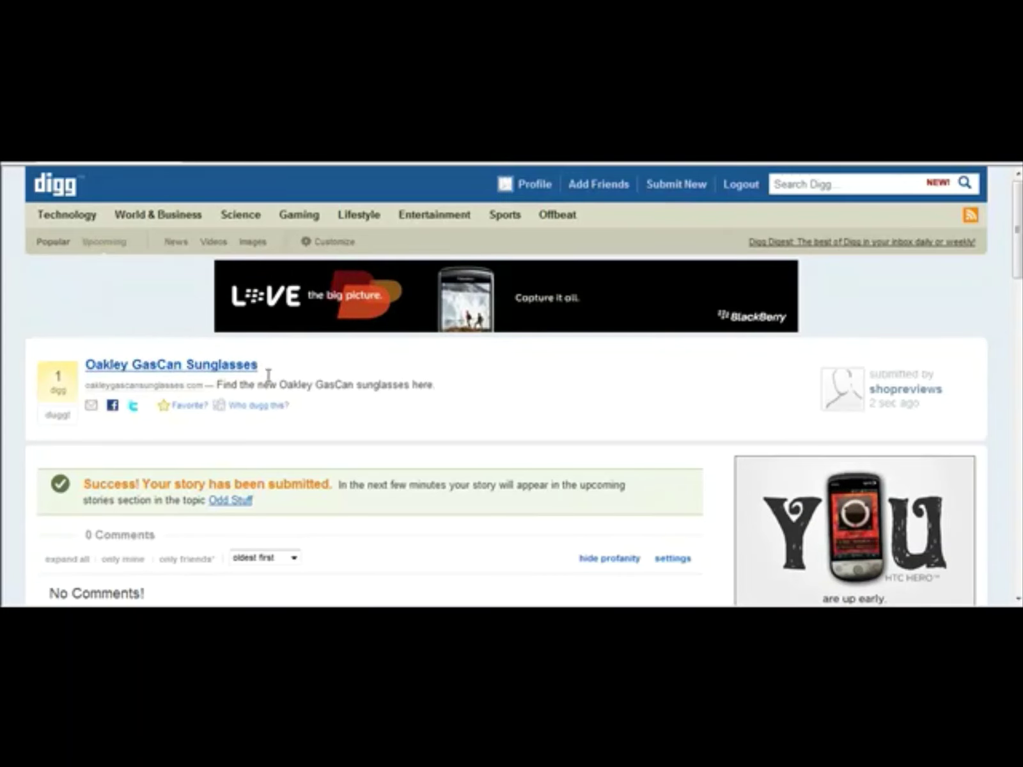
Step: Open the submitted Oakley GasCan Sunglasses story's title link
click(218, 366)
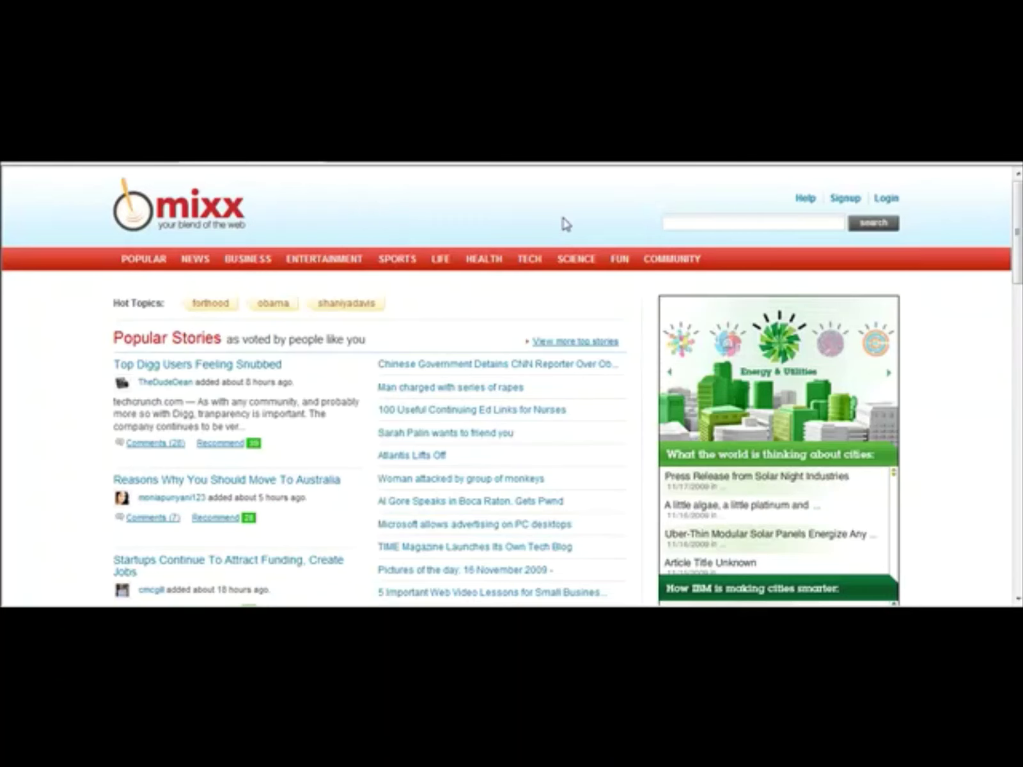
Step: Sign in to Mixx with the saved RoboForm login, declining to save the password
click(845, 198)
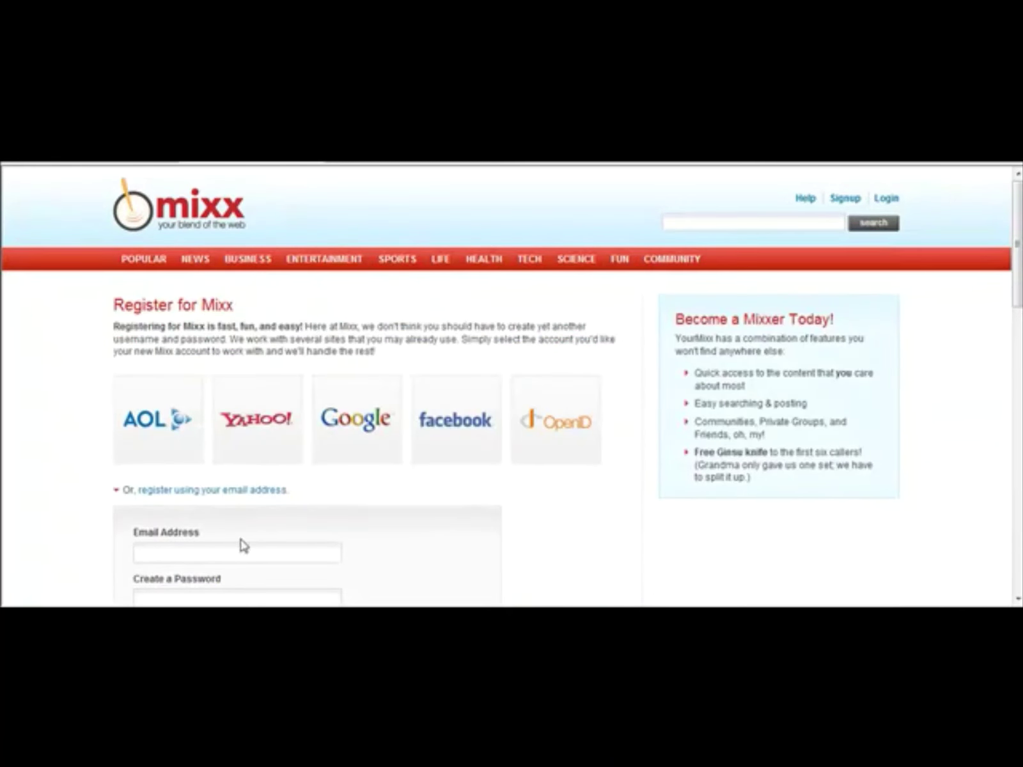
click(241, 547)
drag(1019, 273, 1019, 273)
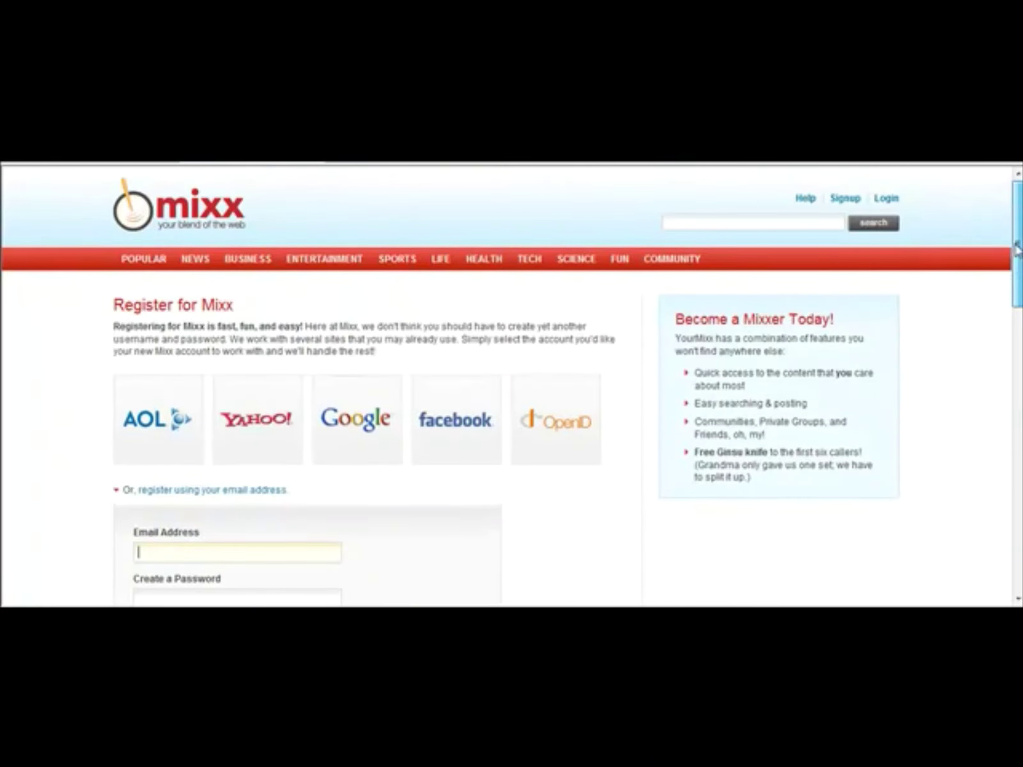
click(888, 200)
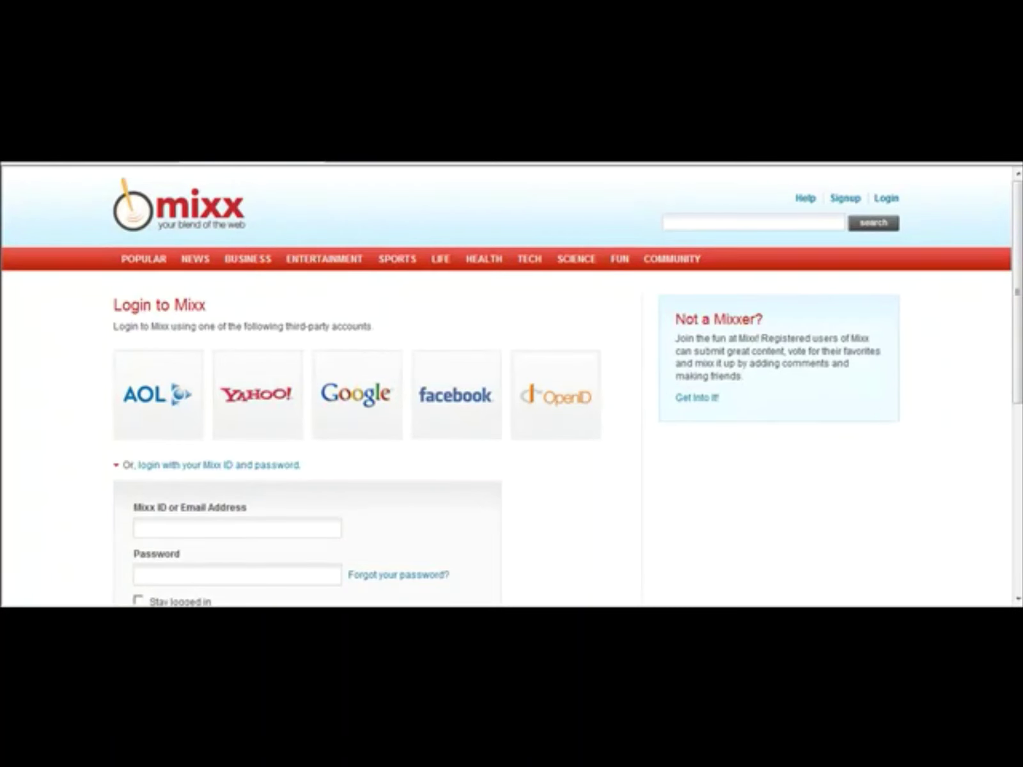
click(292, 165)
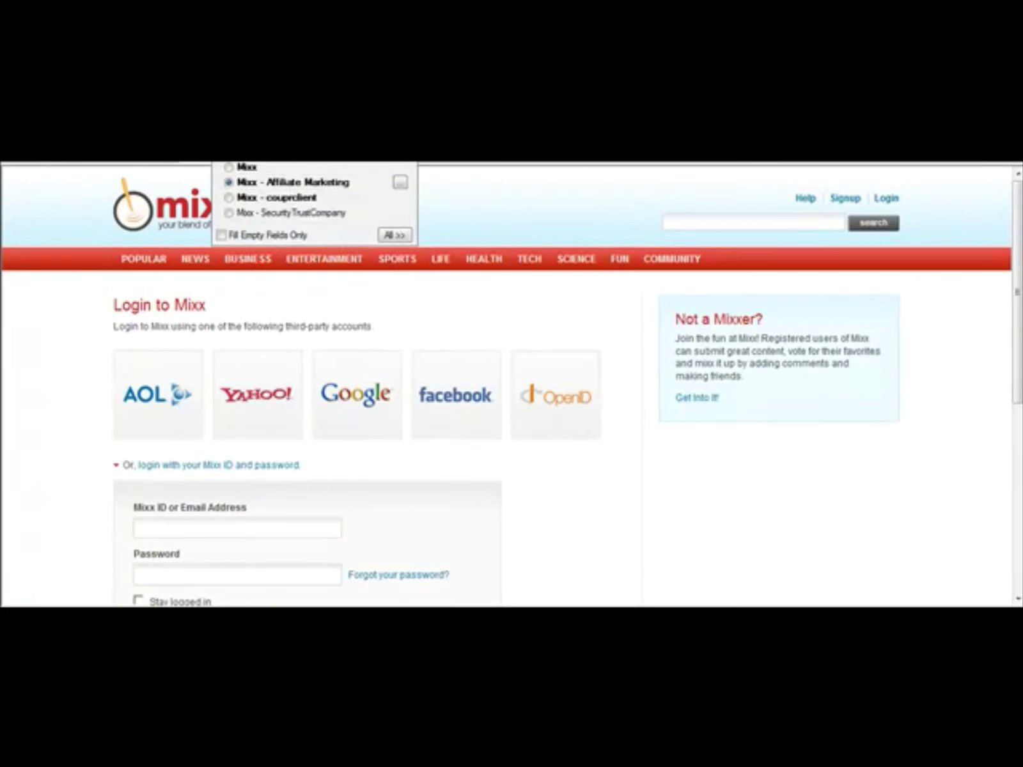
click(292, 182)
drag(1018, 334, 1016, 424)
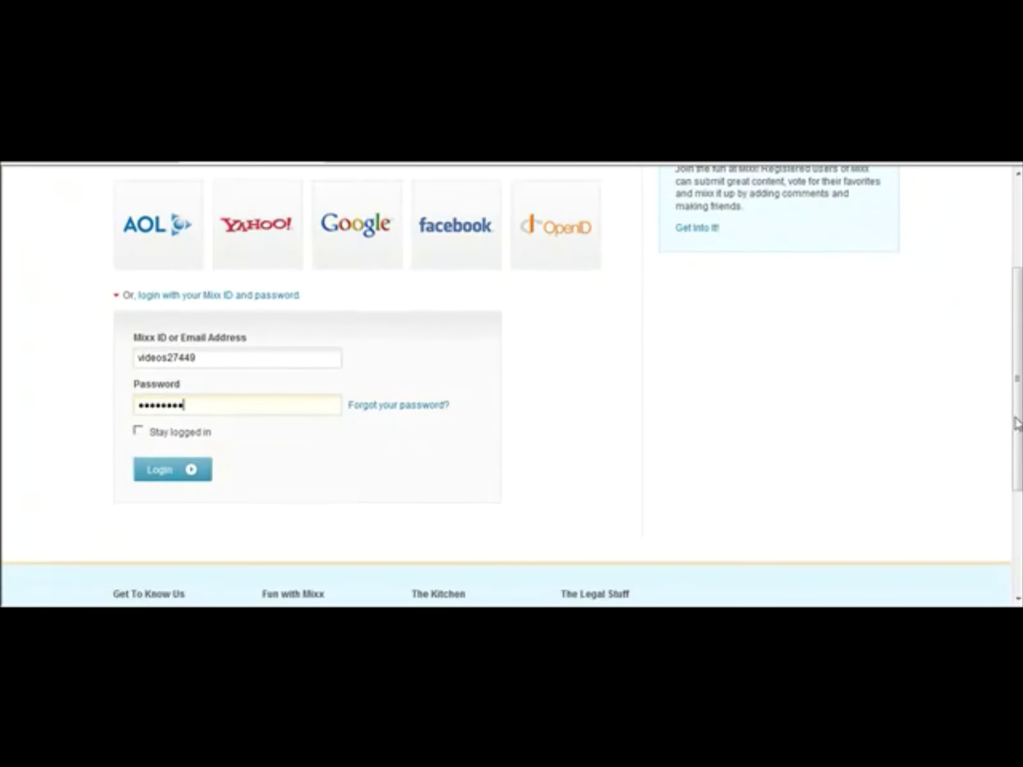
click(206, 470)
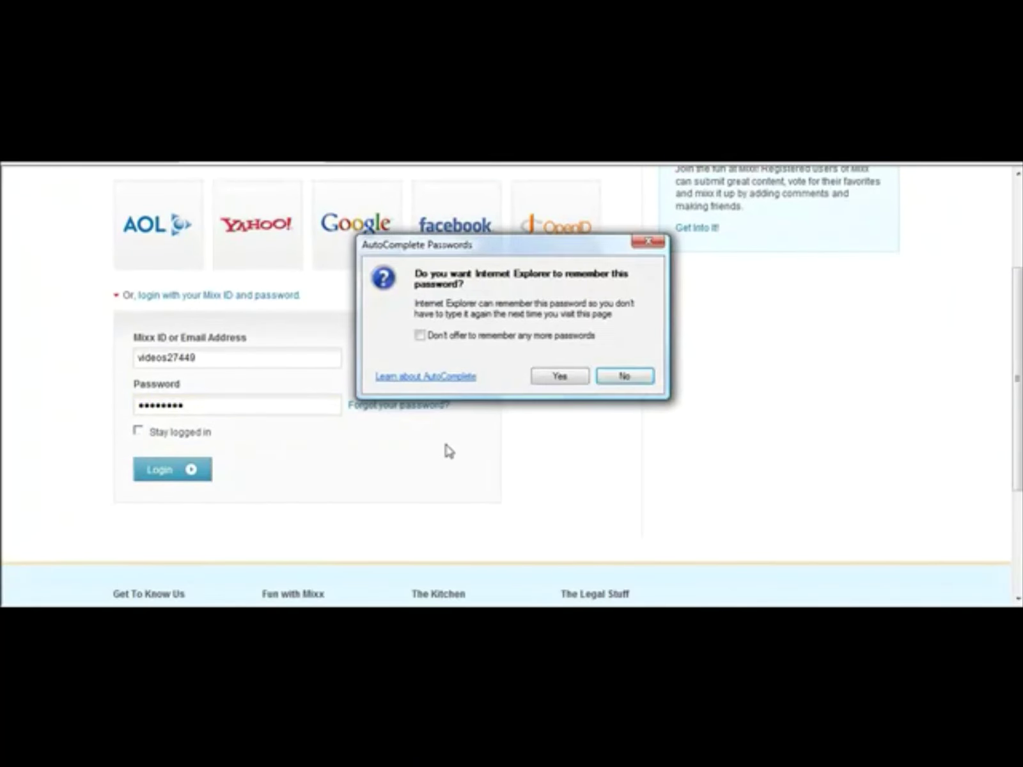
click(622, 377)
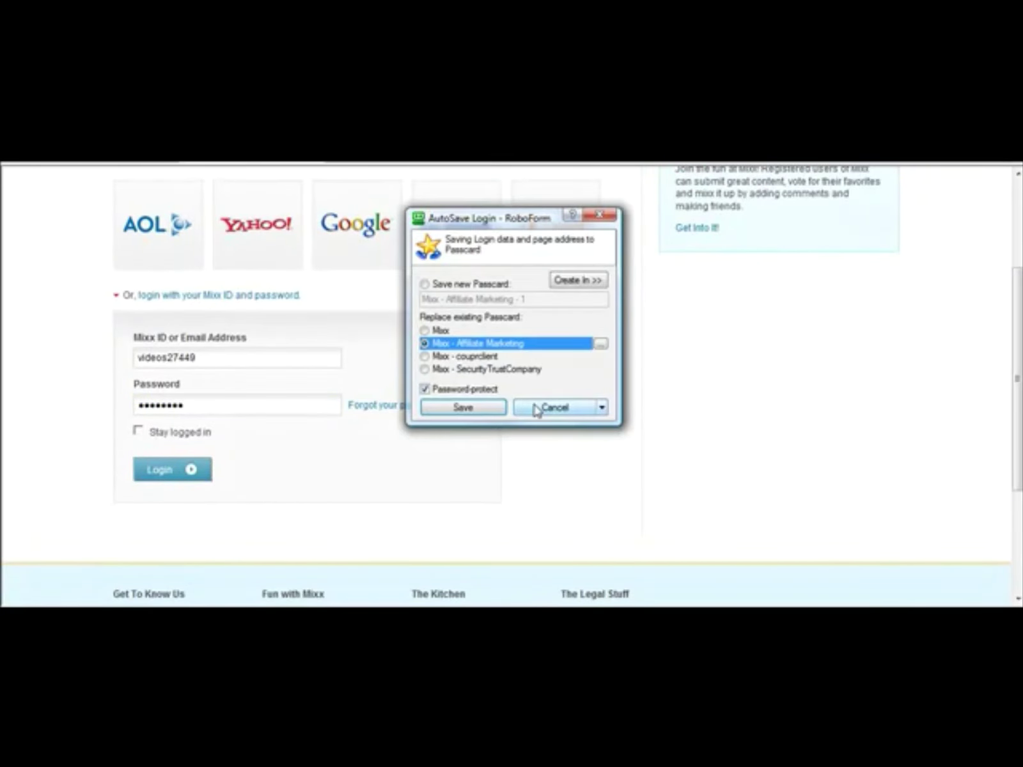
click(535, 409)
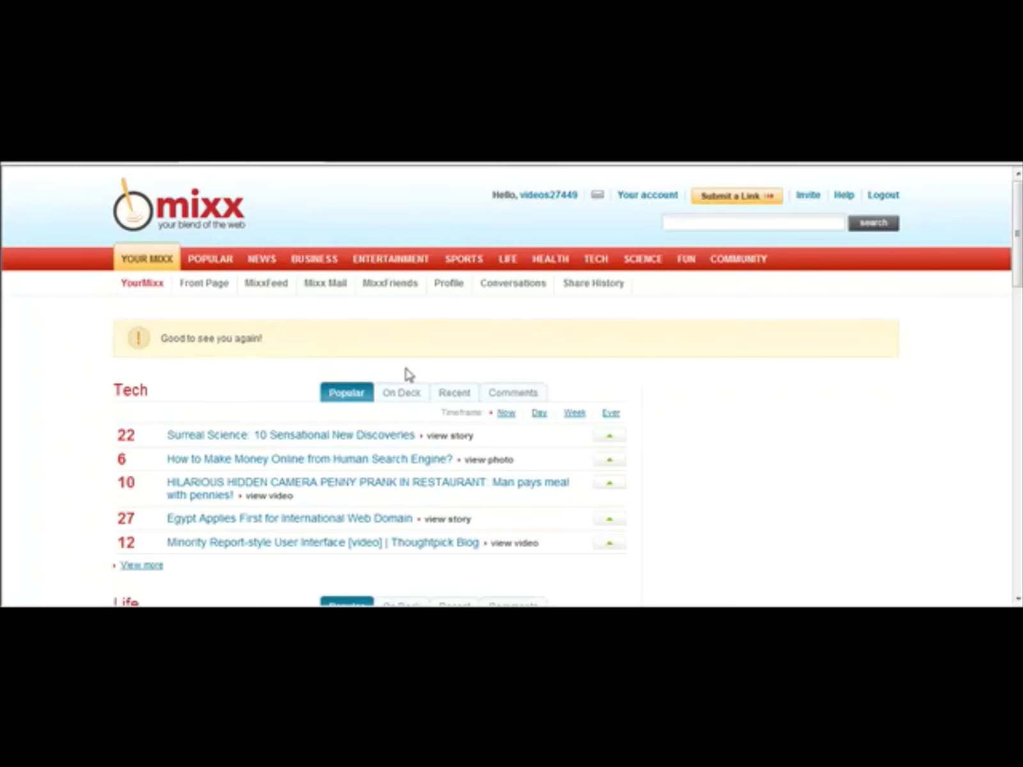
click(728, 199)
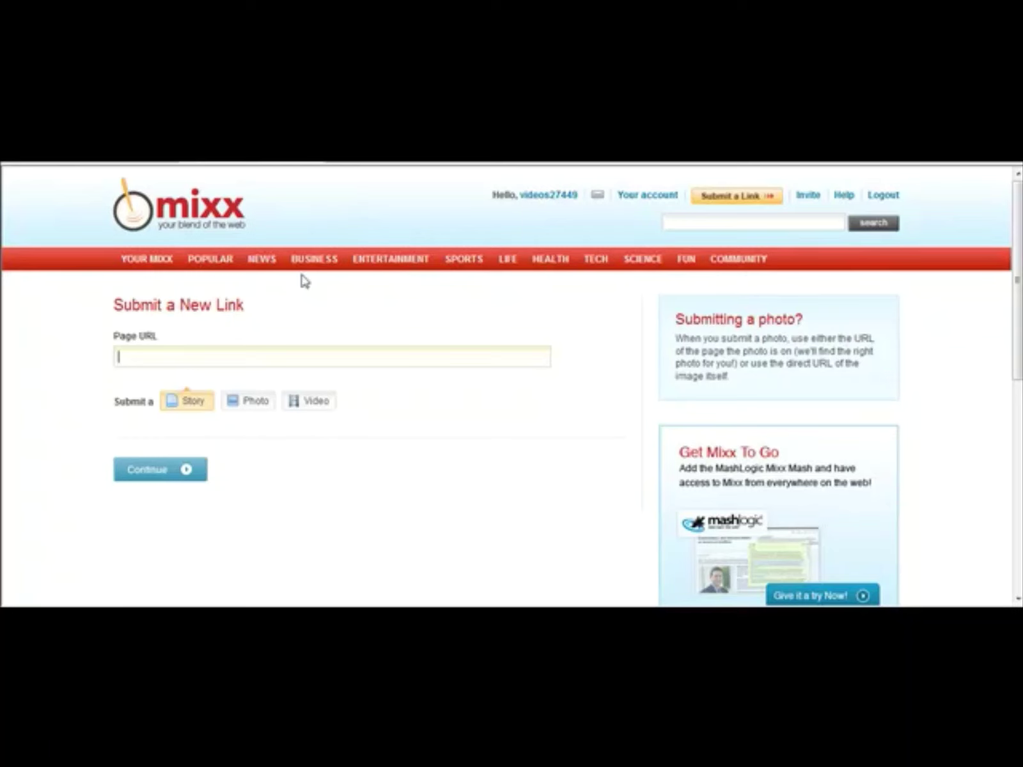
text(http://www.oakleygascansu)
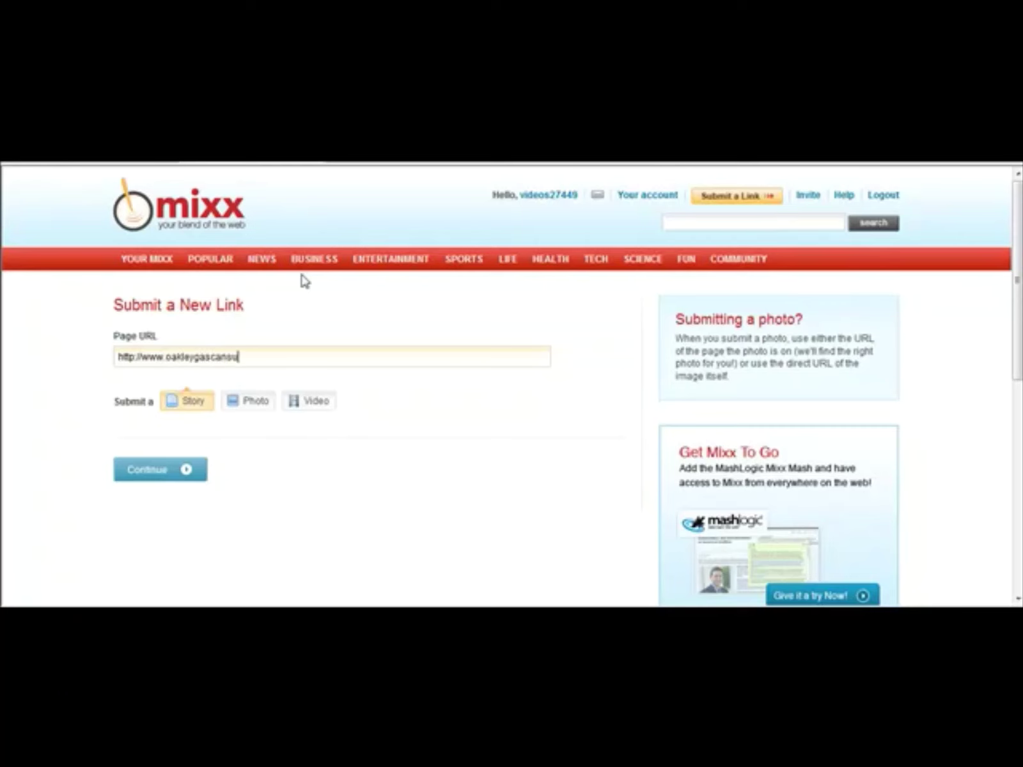
text(nglasses.com)
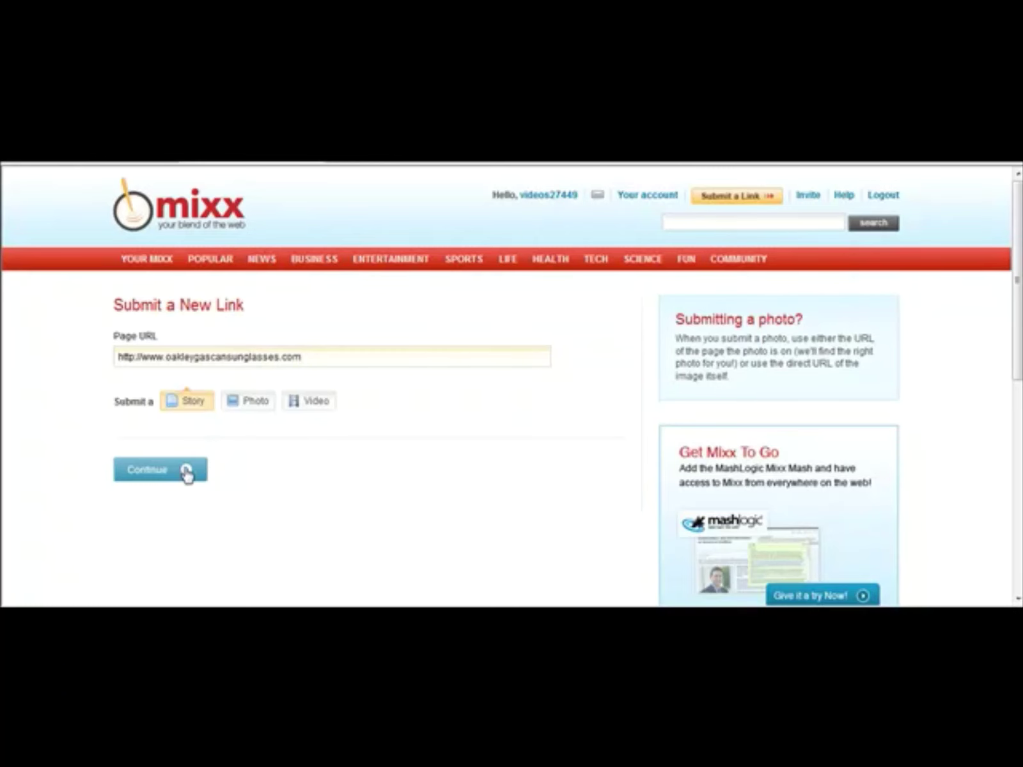
click(187, 471)
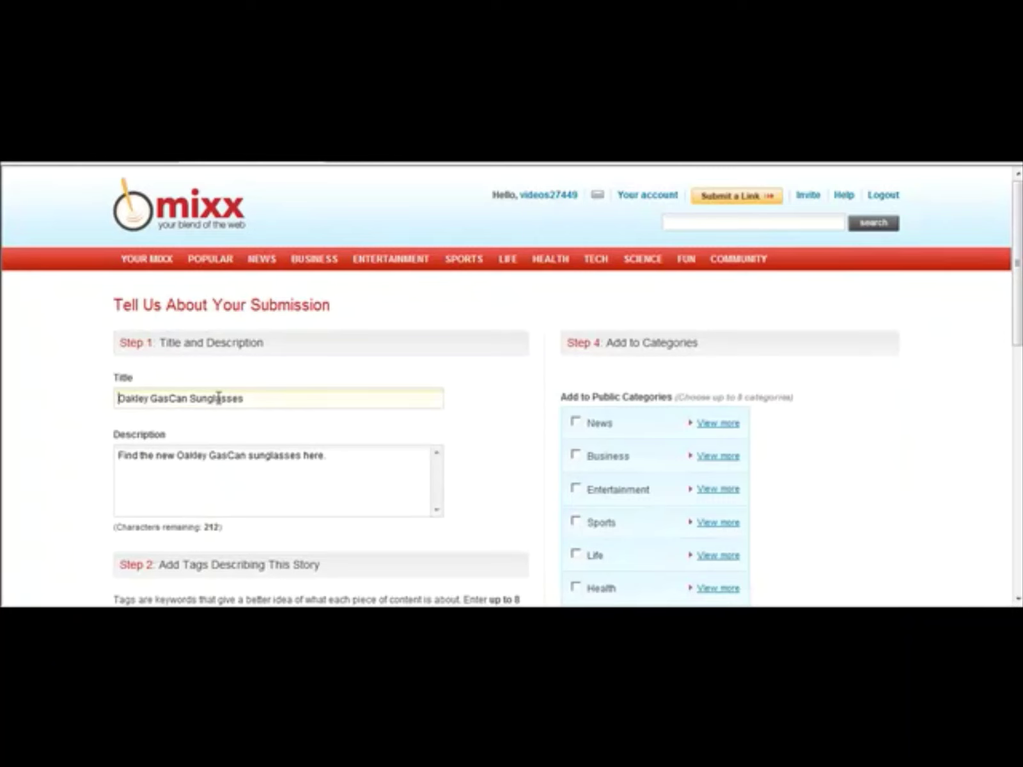
Step: Review the prefilled title and description of the Oakley GasCan Sunglasses story
drag(190, 397, 261, 403)
click(260, 403)
drag(356, 461, 7, 458)
click(359, 463)
scroll(1019, 343, down, 3)
scroll(1016, 332, down, 2)
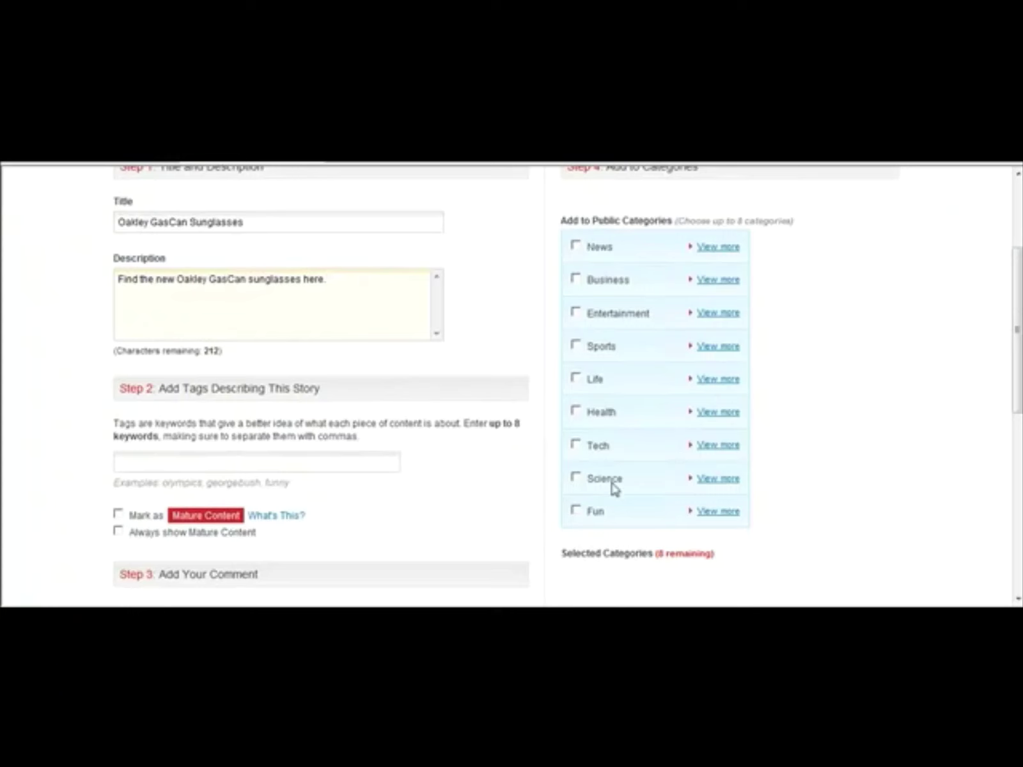
Step: Expand the category lists and select Fun with its Odd News subcategory
click(709, 513)
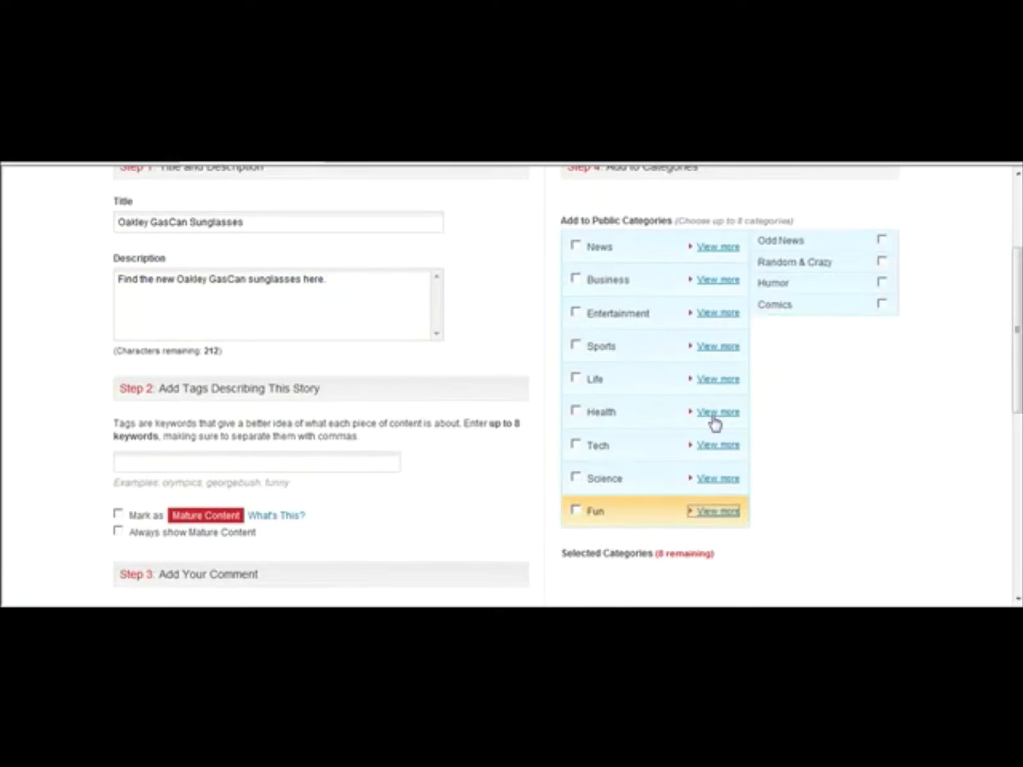
click(715, 381)
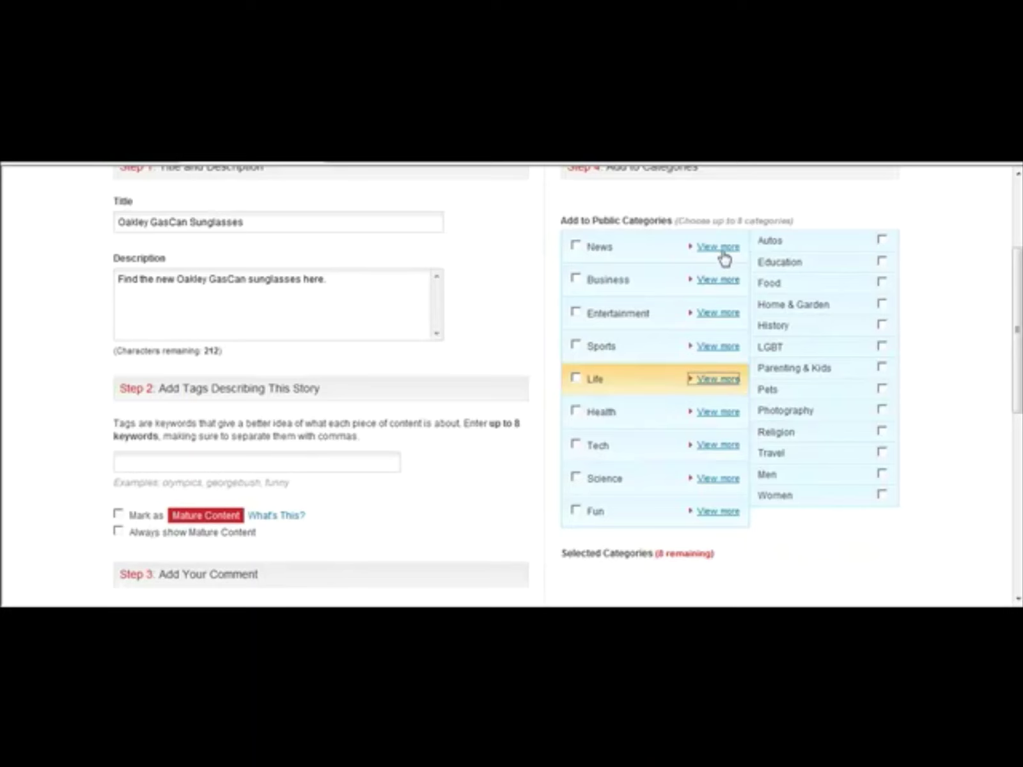
click(719, 282)
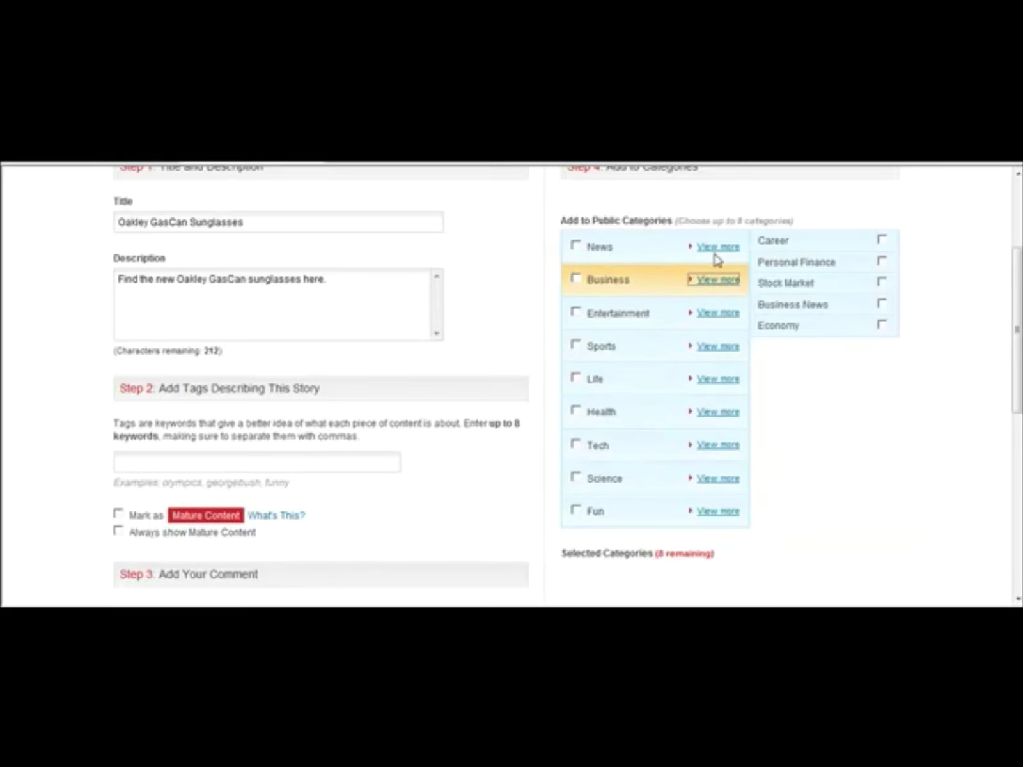
click(715, 252)
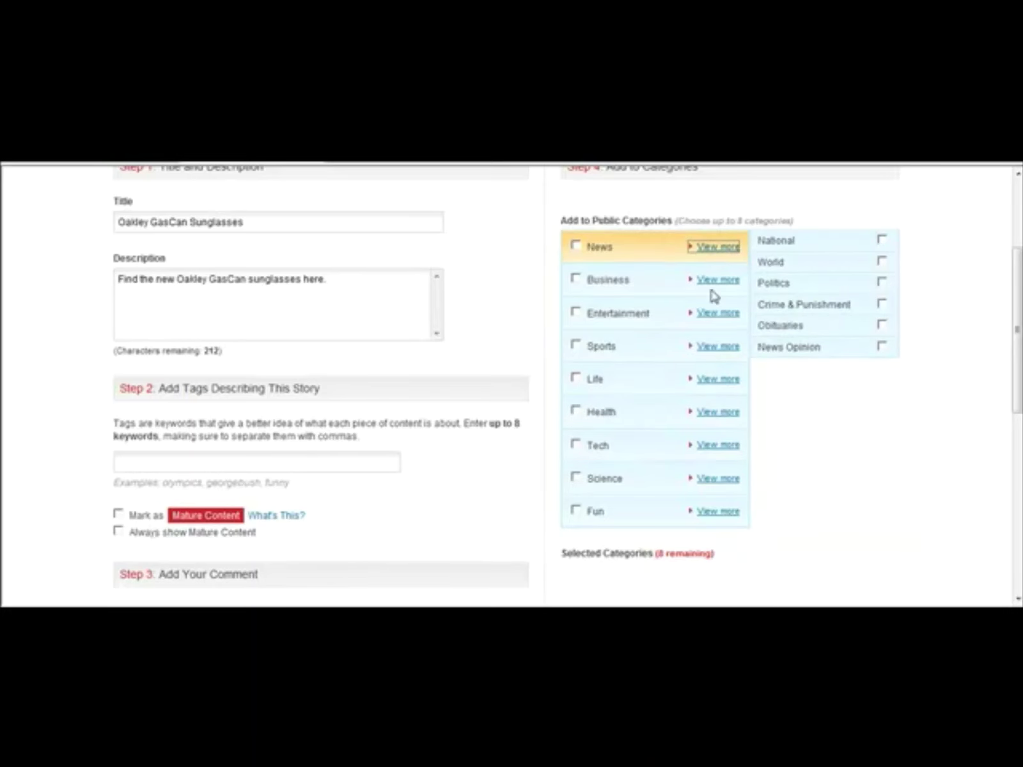
click(705, 451)
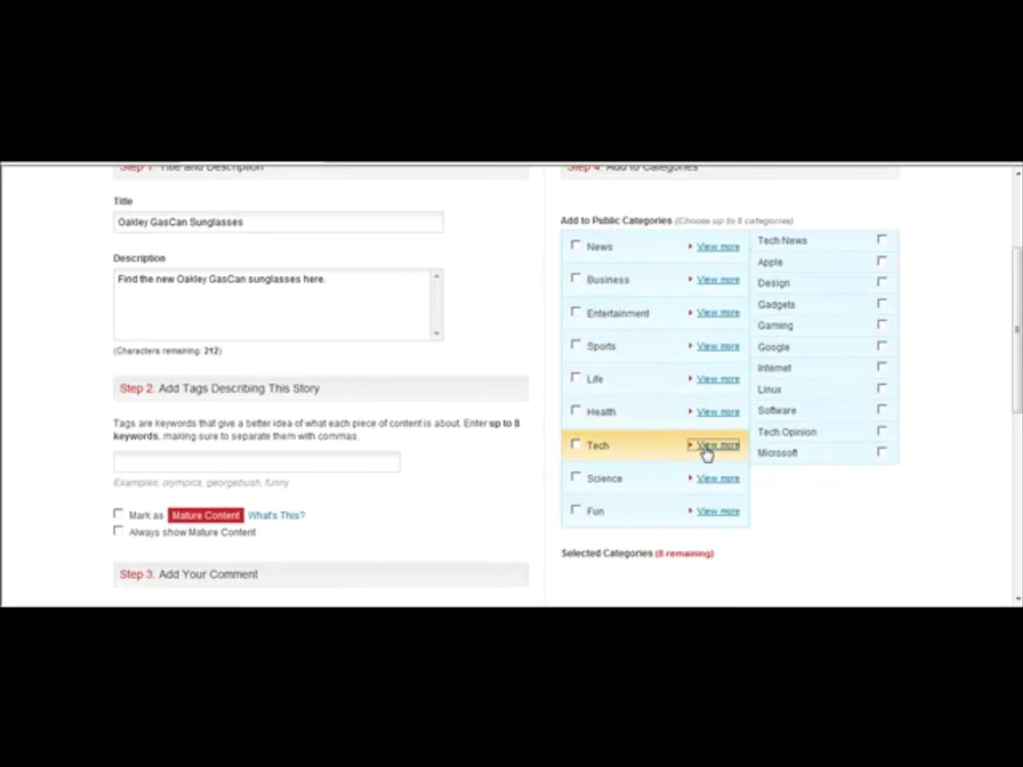
click(575, 512)
click(576, 511)
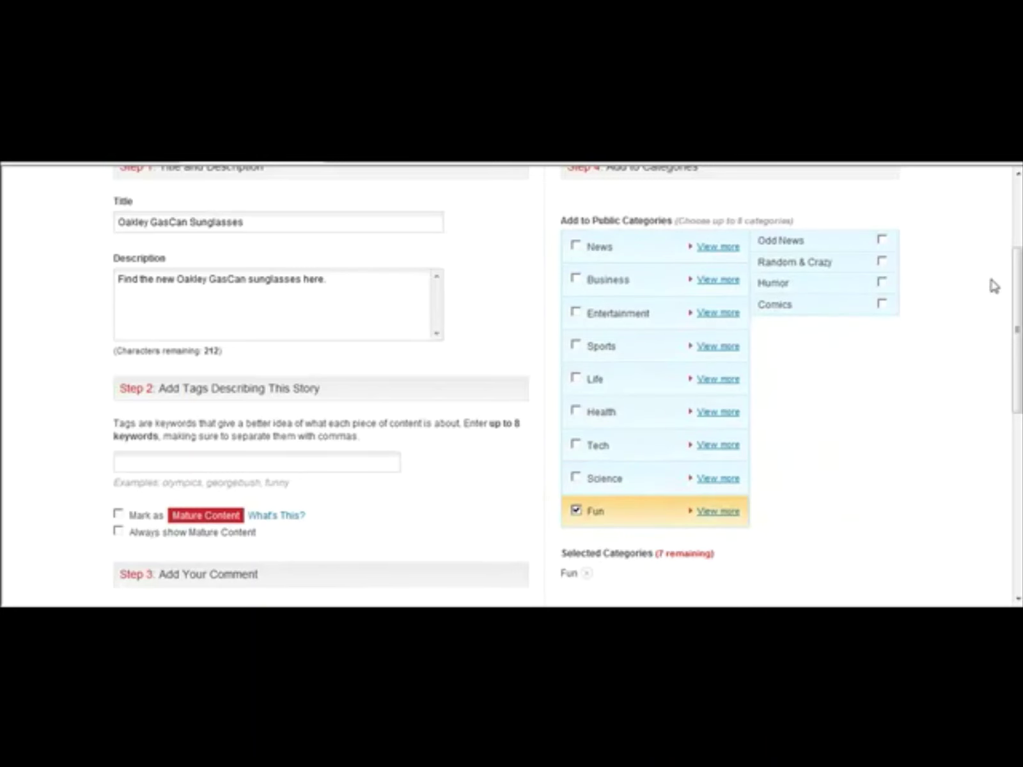
click(882, 239)
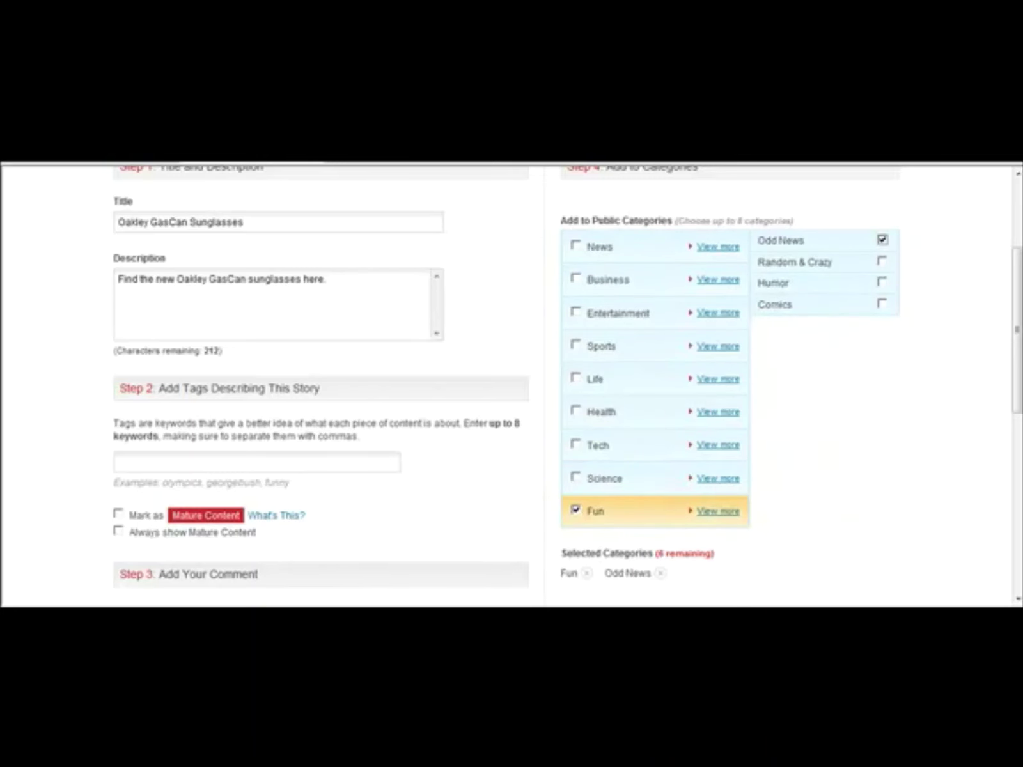
drag(1017, 299, 1017, 356)
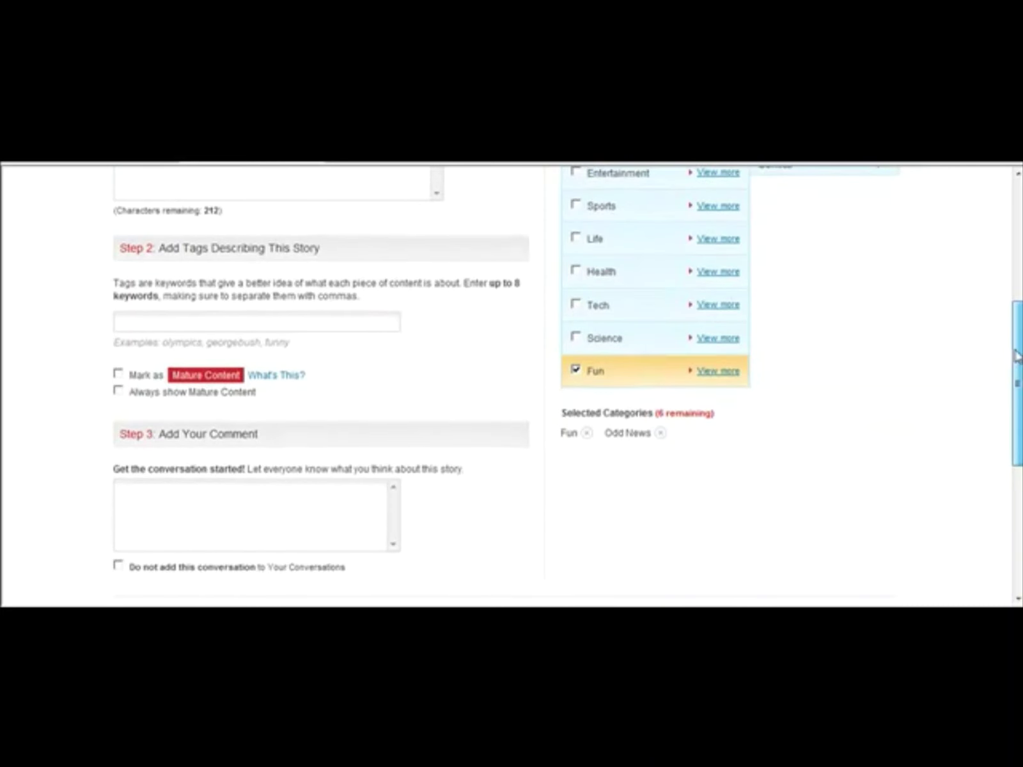
Step: Enter tags 'Oakley sunglasses, gascan sunglasses' without a trailing comma and submit
click(331, 320)
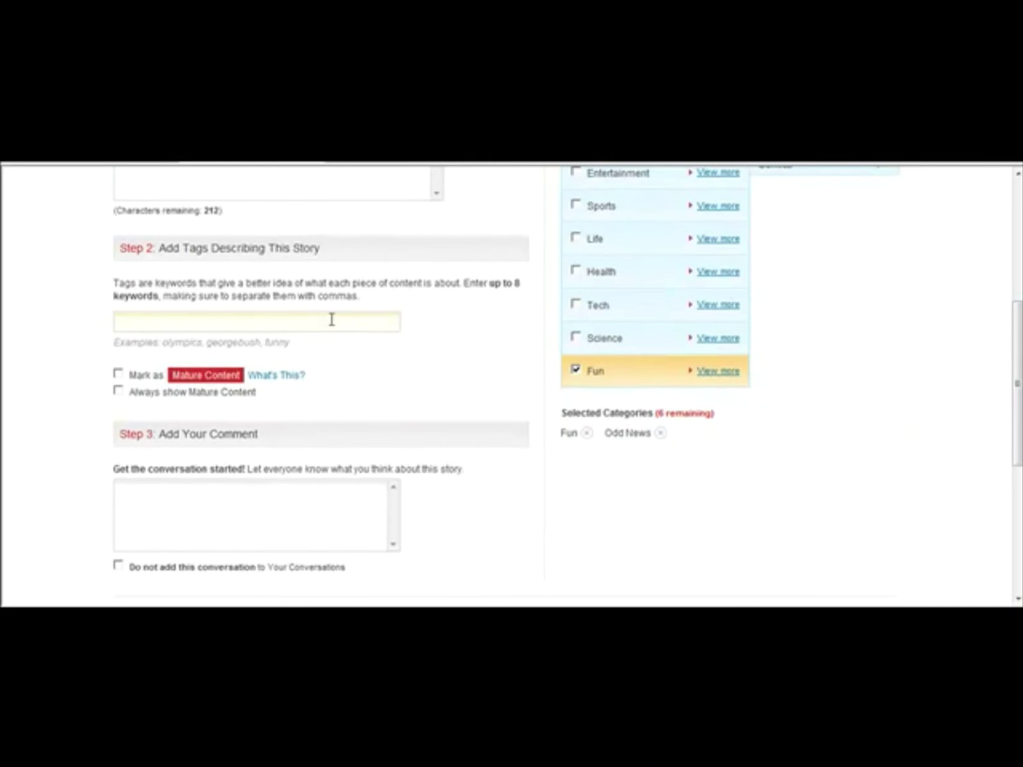
text(Oakley sunglasses)
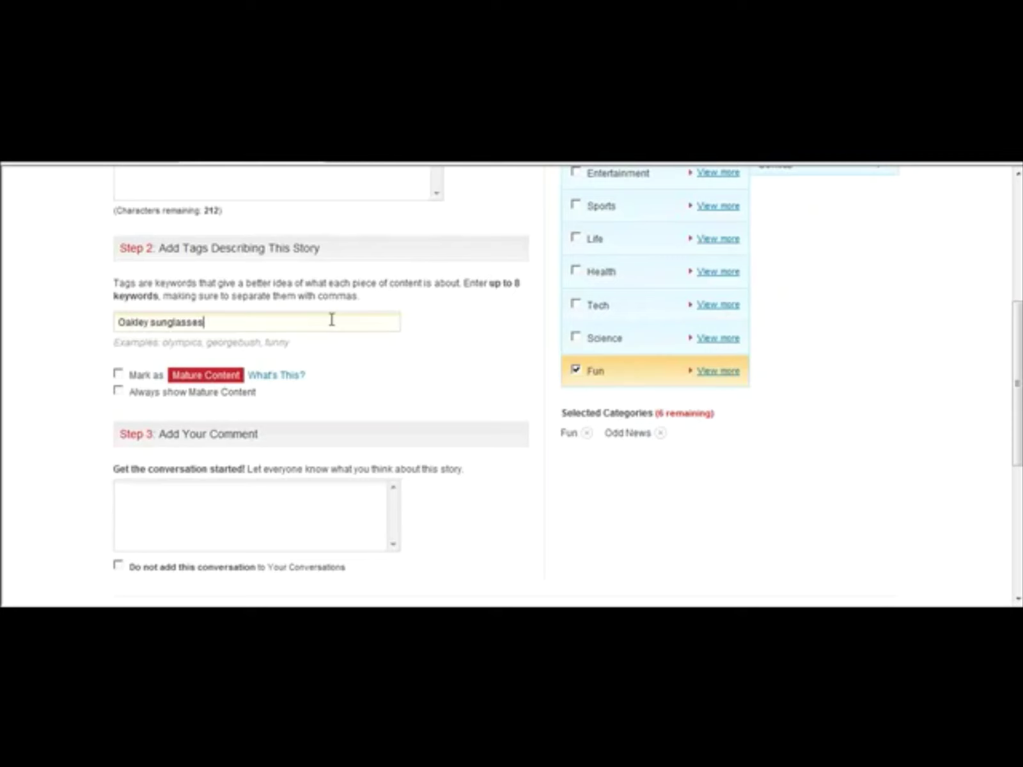
text(, gascan sunglasses,)
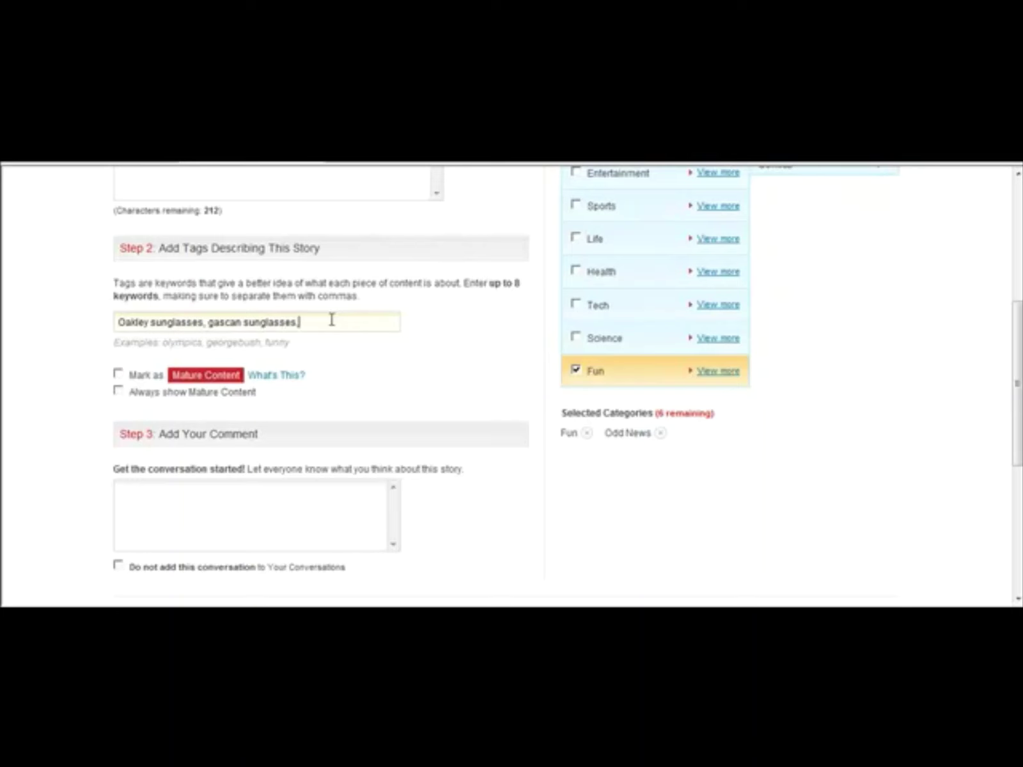
key(BackSpace)
key(BackSpace)
scroll(511, 383, down, 3)
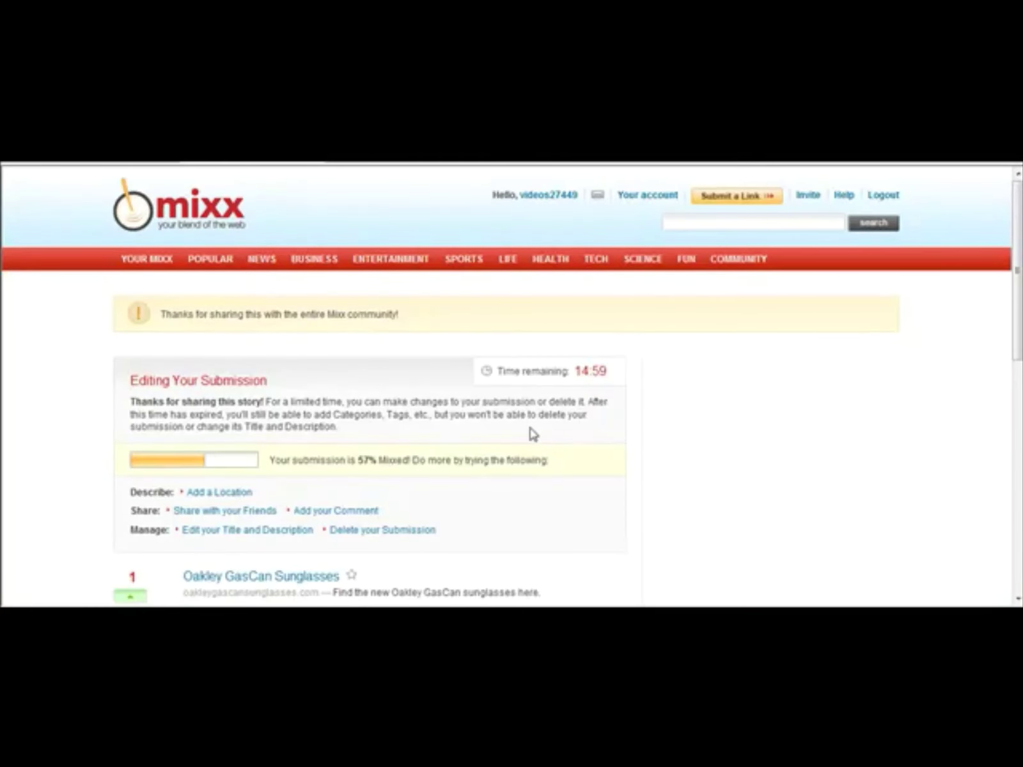
Step: Open the Oakley GasCan Sunglasses website from the story title link in a new window
drag(1014, 338, 1018, 326)
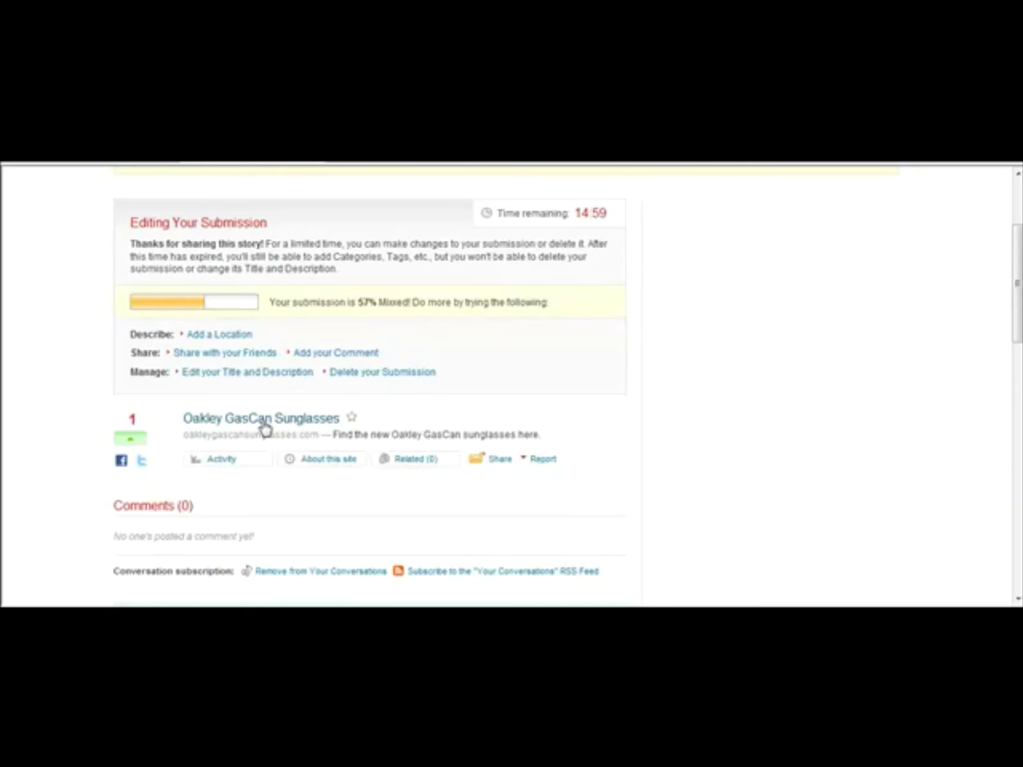
click(560, 356)
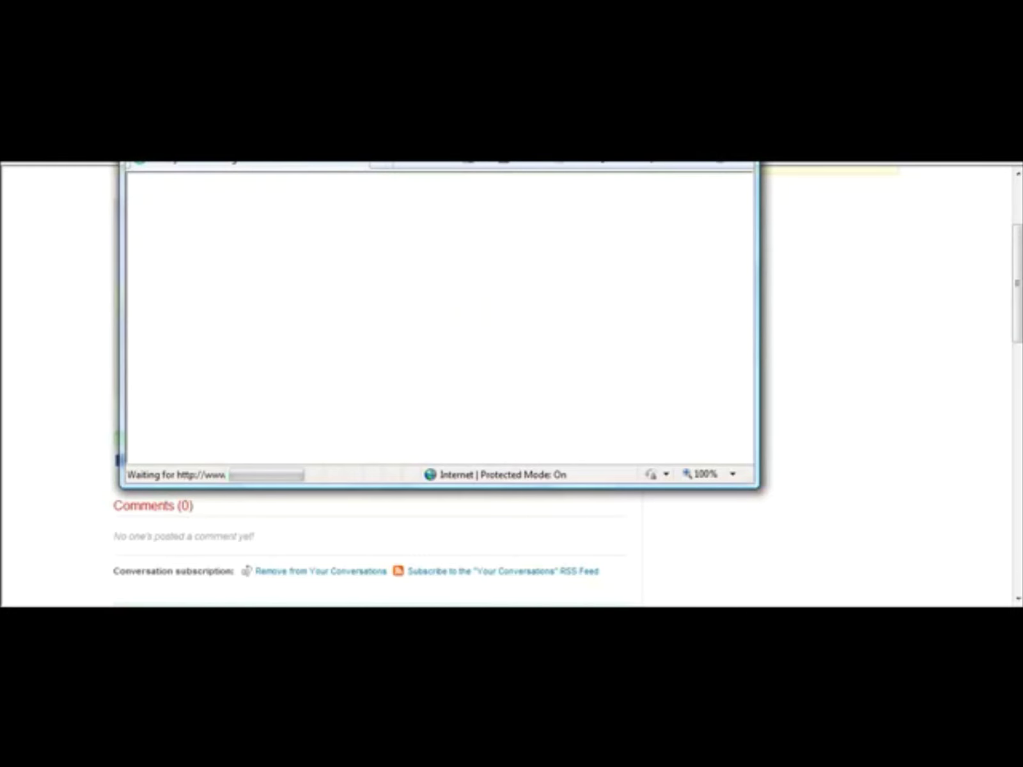
Step: Maximize and close the Oakley sunglasses window, returning to the SocialMarker home page
key(super+Up)
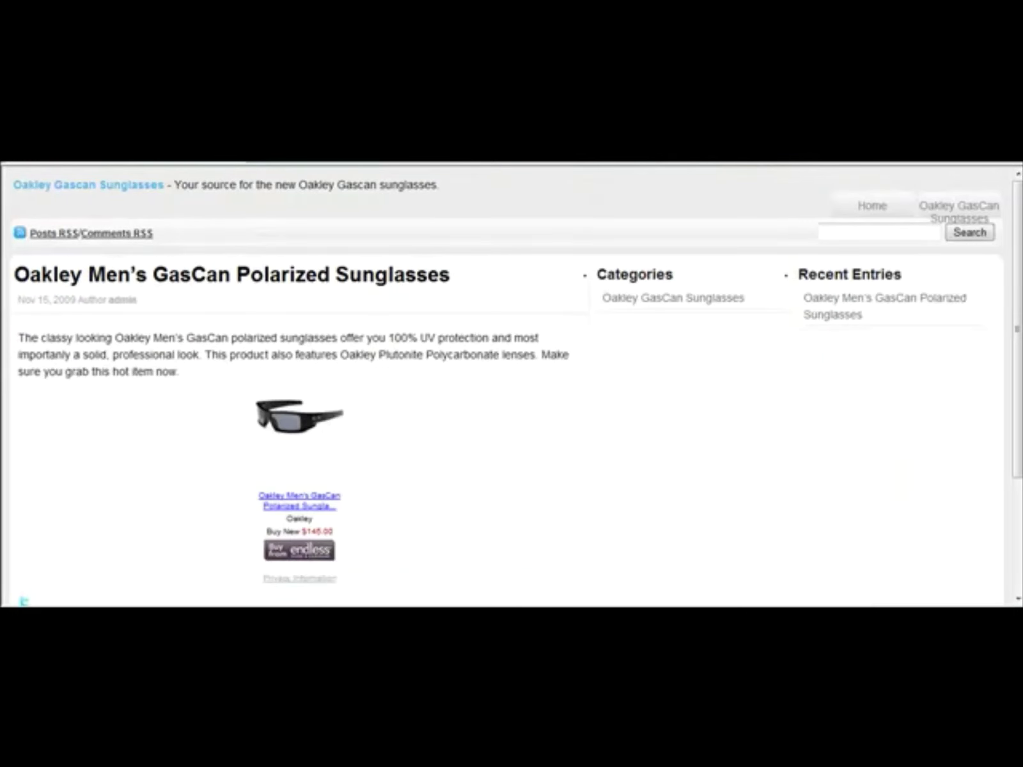
key(ctrl+w)
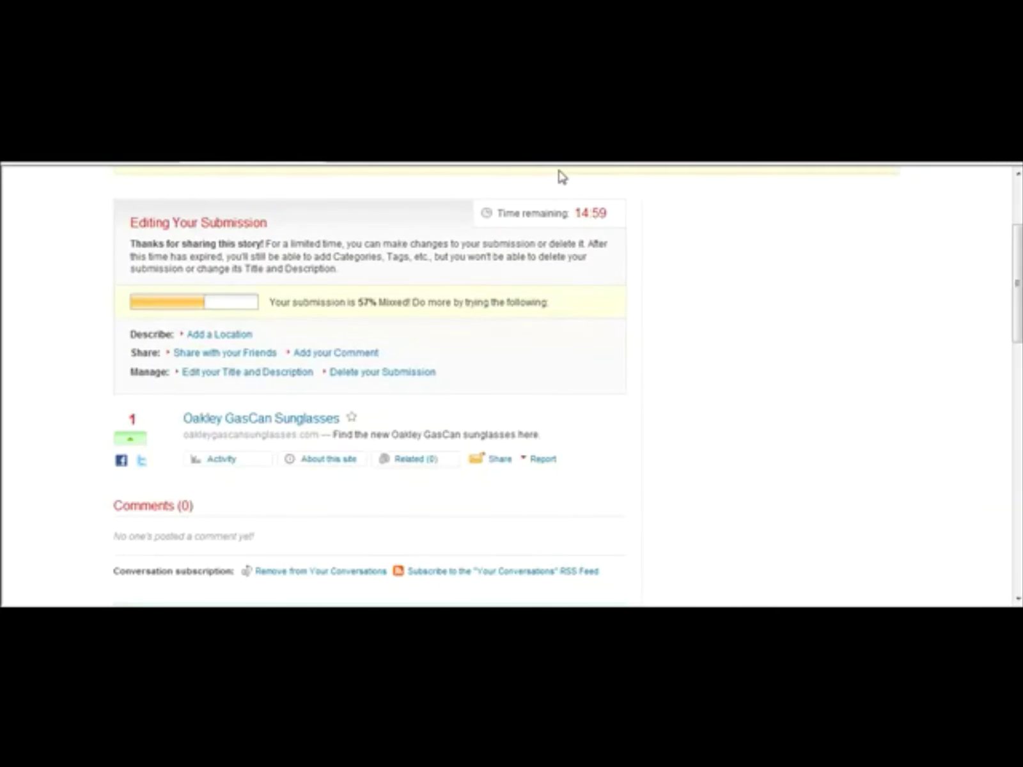
key(ctrl+Tab)
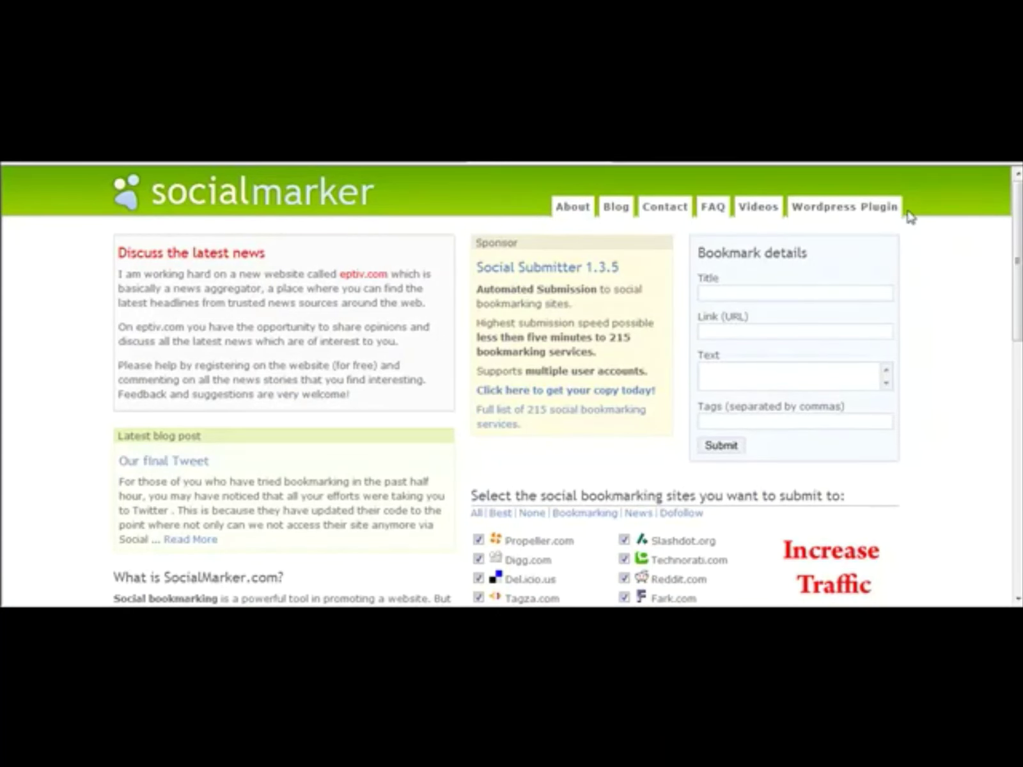
Step: Tick the Best sites, then switch the selection to Dofollow sites only
drag(1019, 213, 1004, 297)
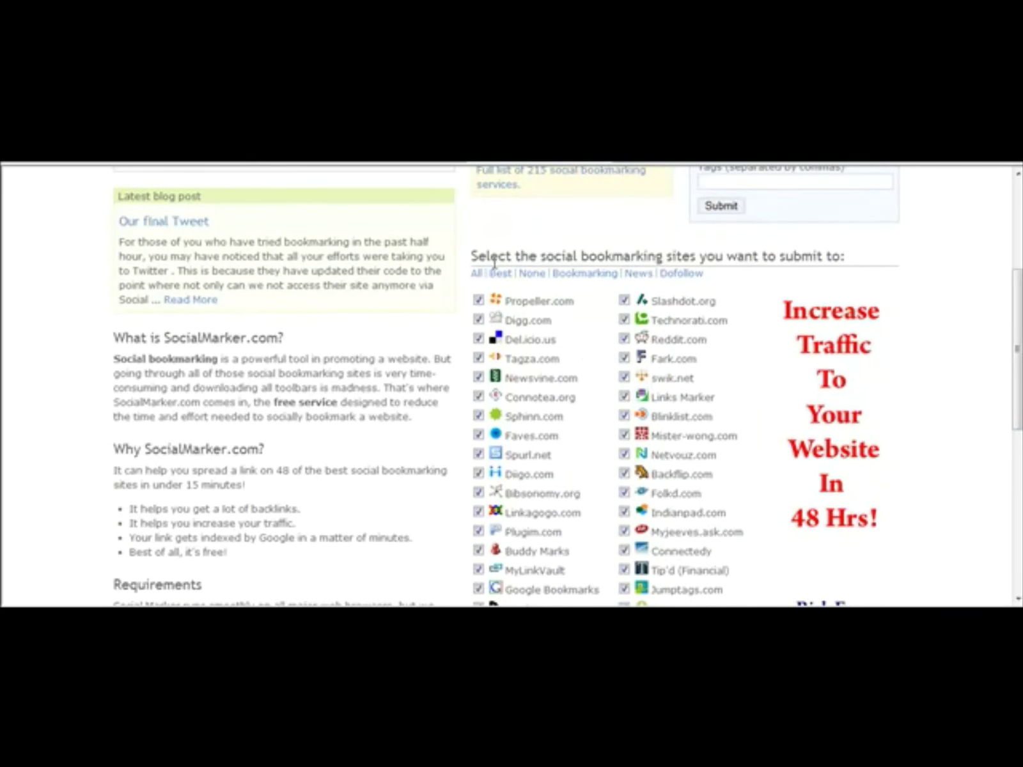
click(500, 273)
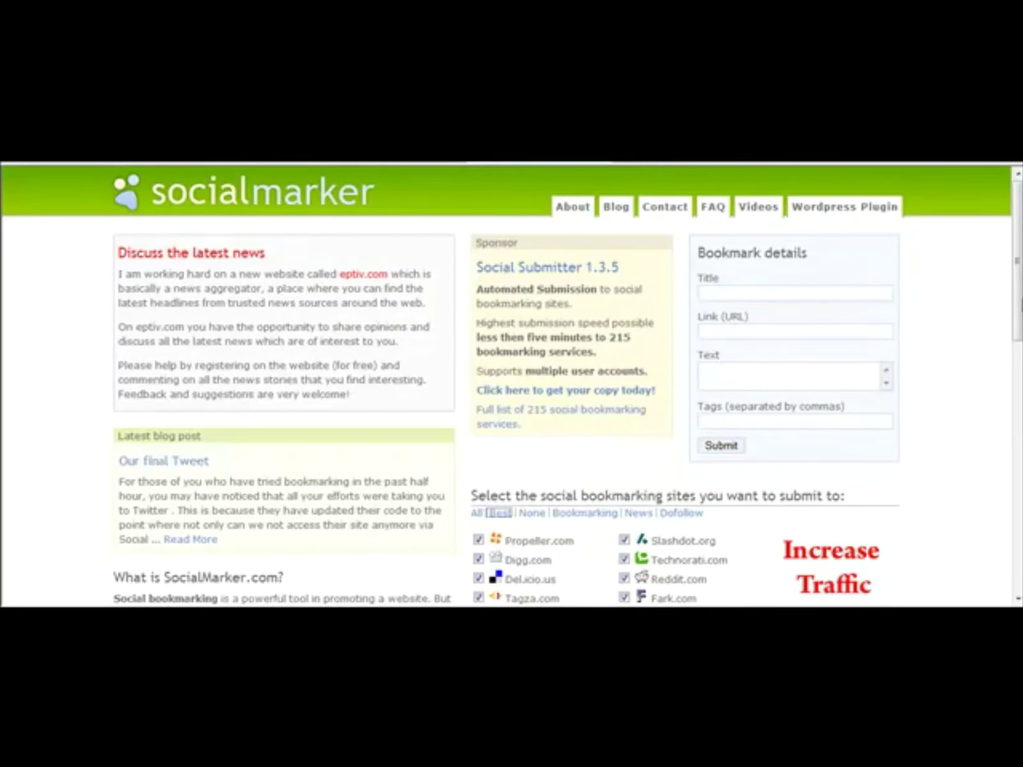
drag(1019, 287, 1015, 389)
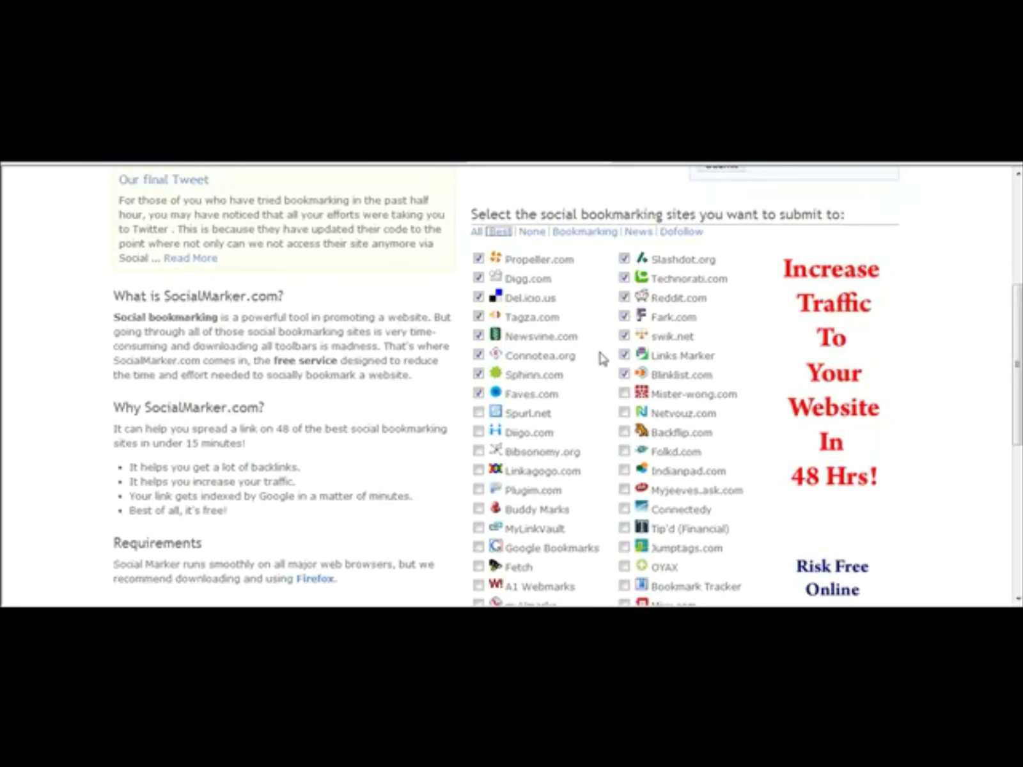
click(682, 234)
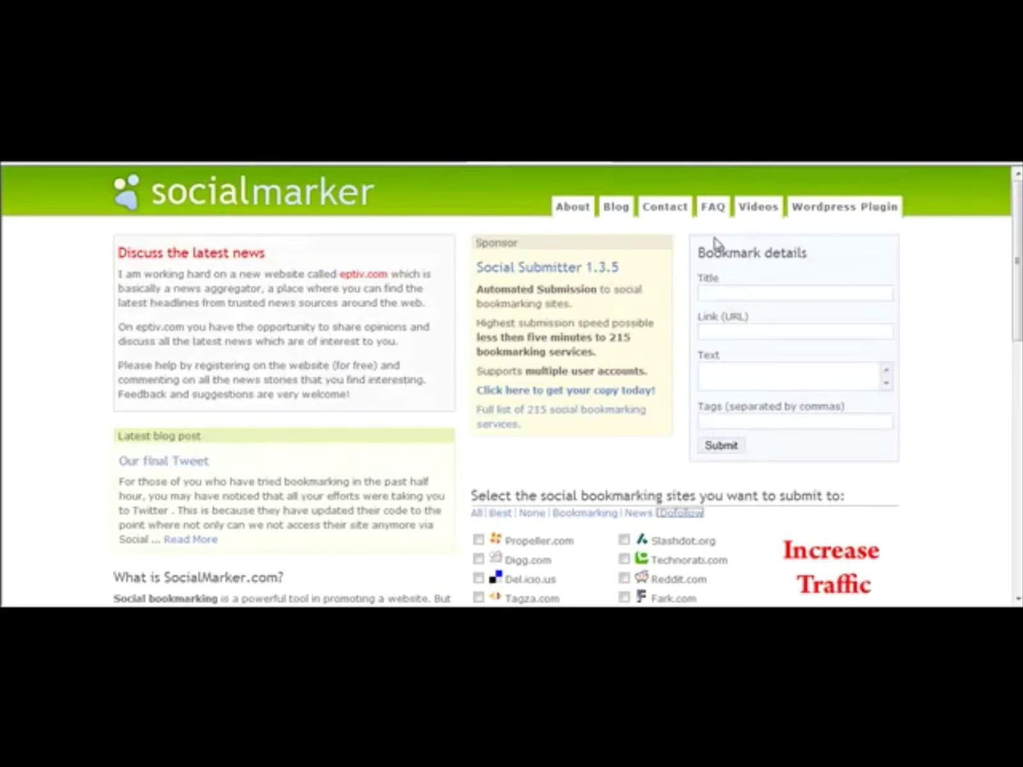
Step: Review the ticked Dofollow sites such as Mister-wong.com, then return to the top
drag(1019, 295, 1020, 431)
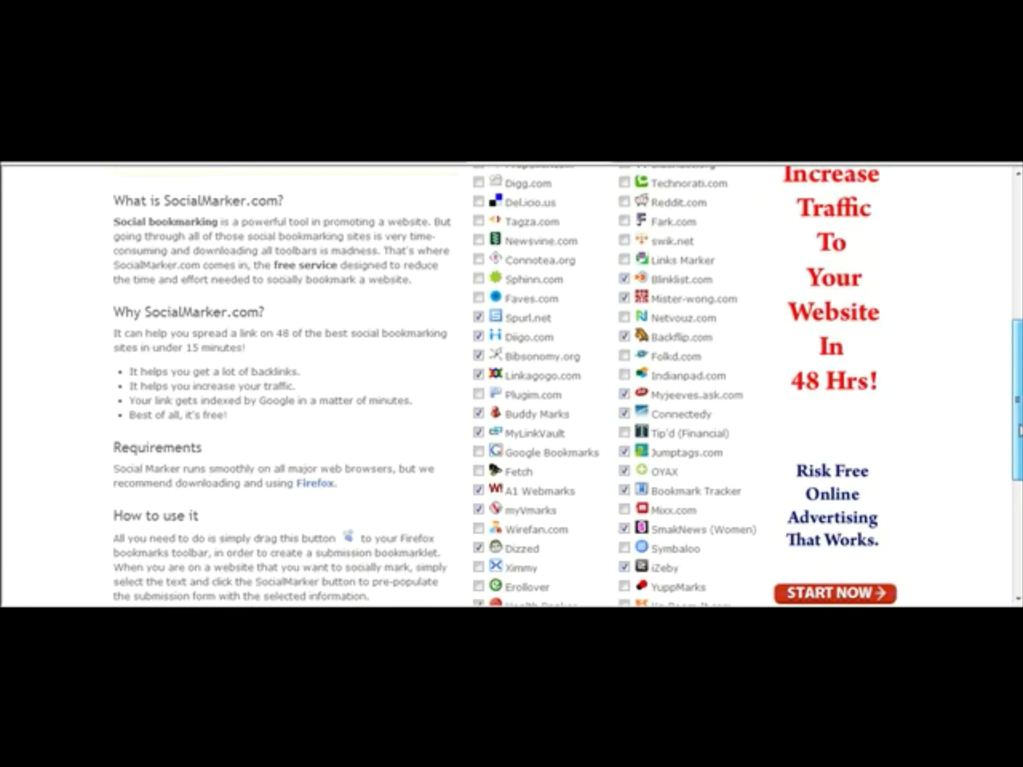
triple_click(658, 308)
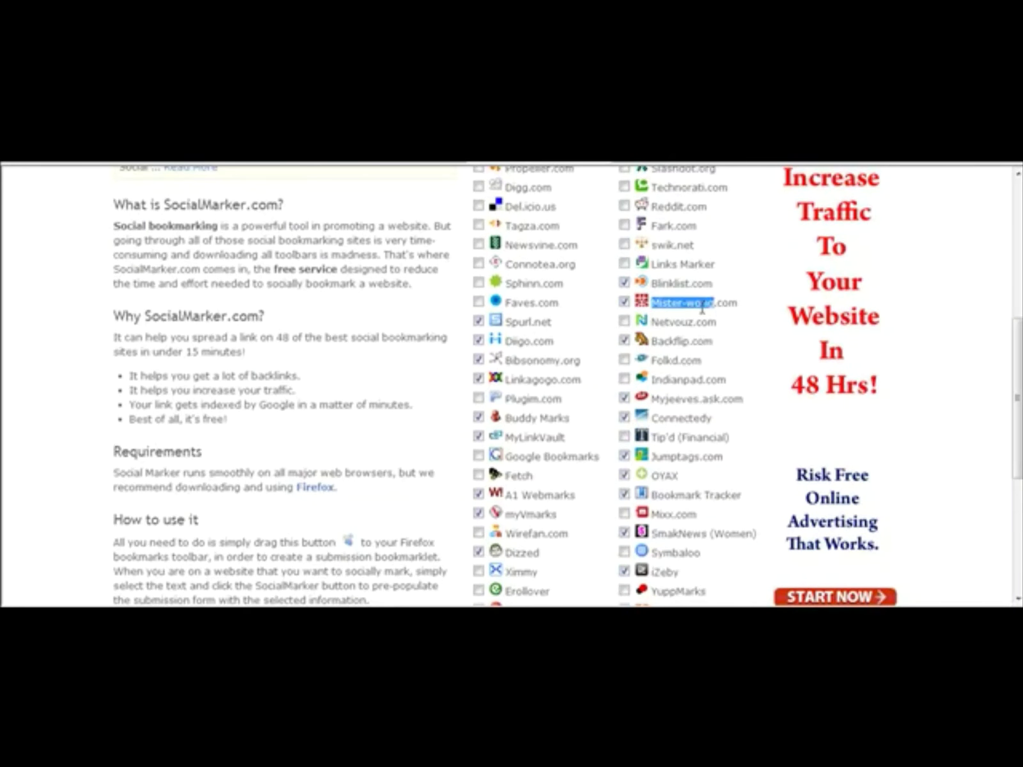
click(742, 309)
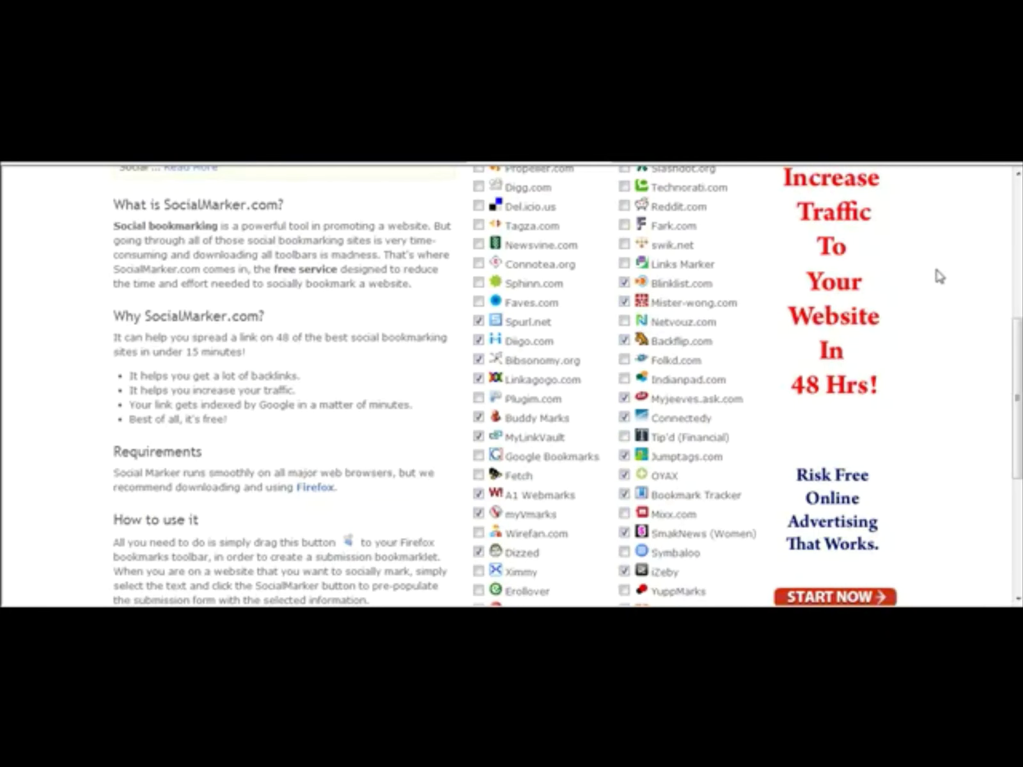
drag(1016, 331, 1018, 191)
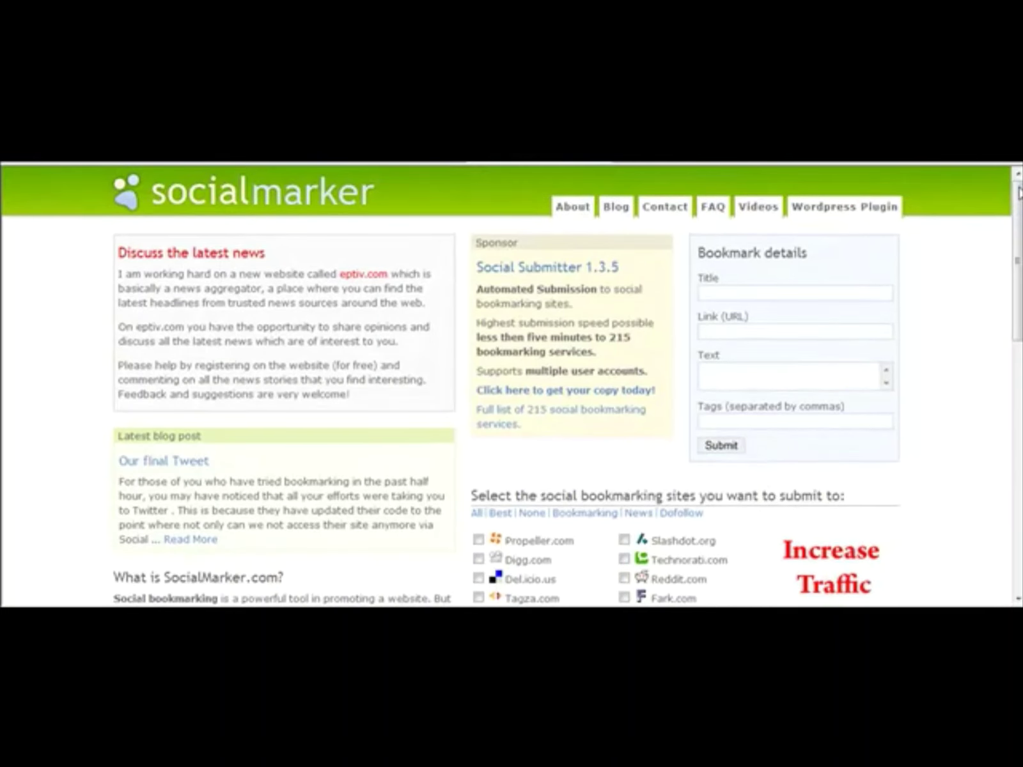
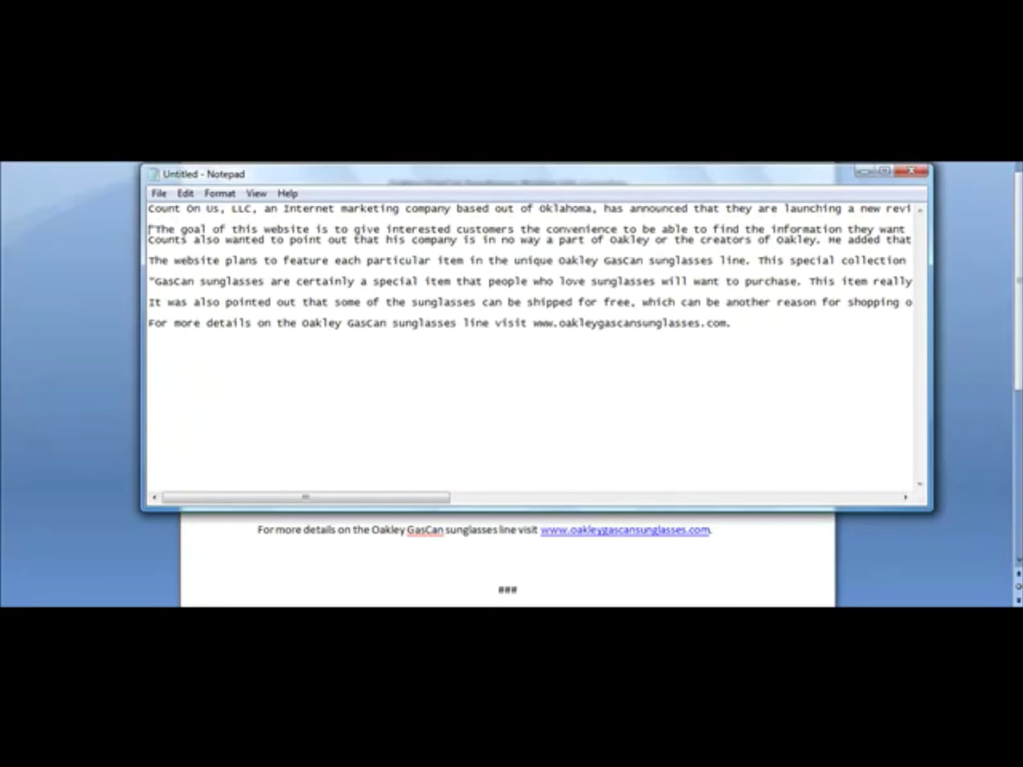
Step: Add an empty headline line at the top of the Notepad text, then return to Word
key(Down)
key(Return)
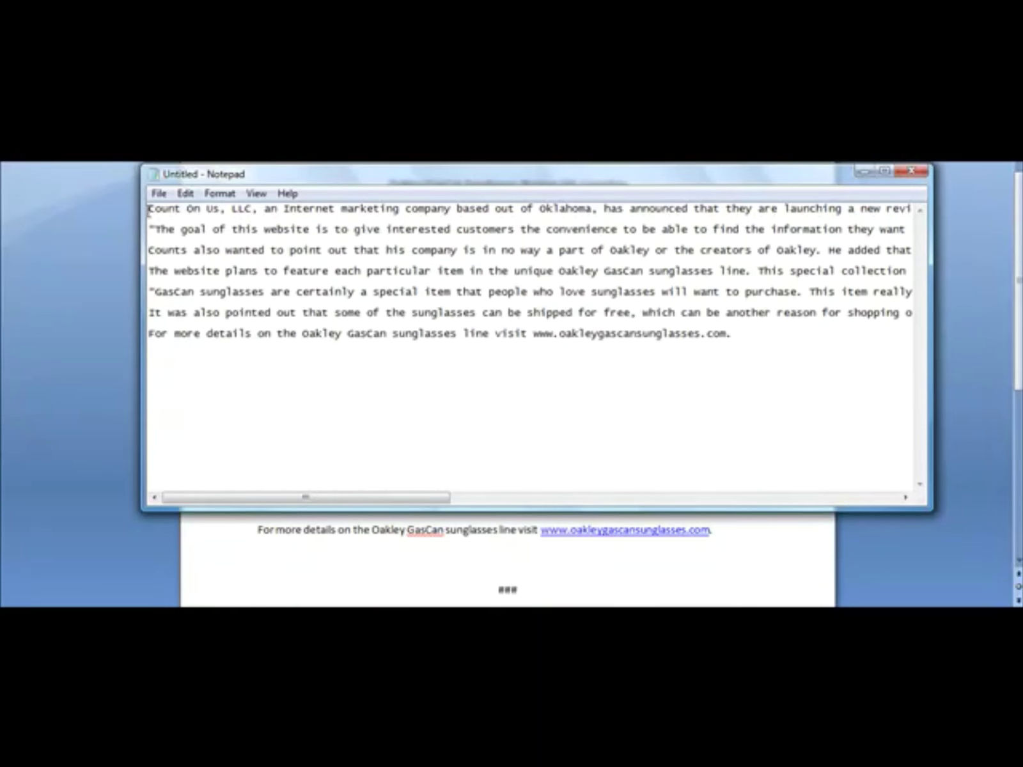
drag(148, 211, 62, 181)
click(760, 331)
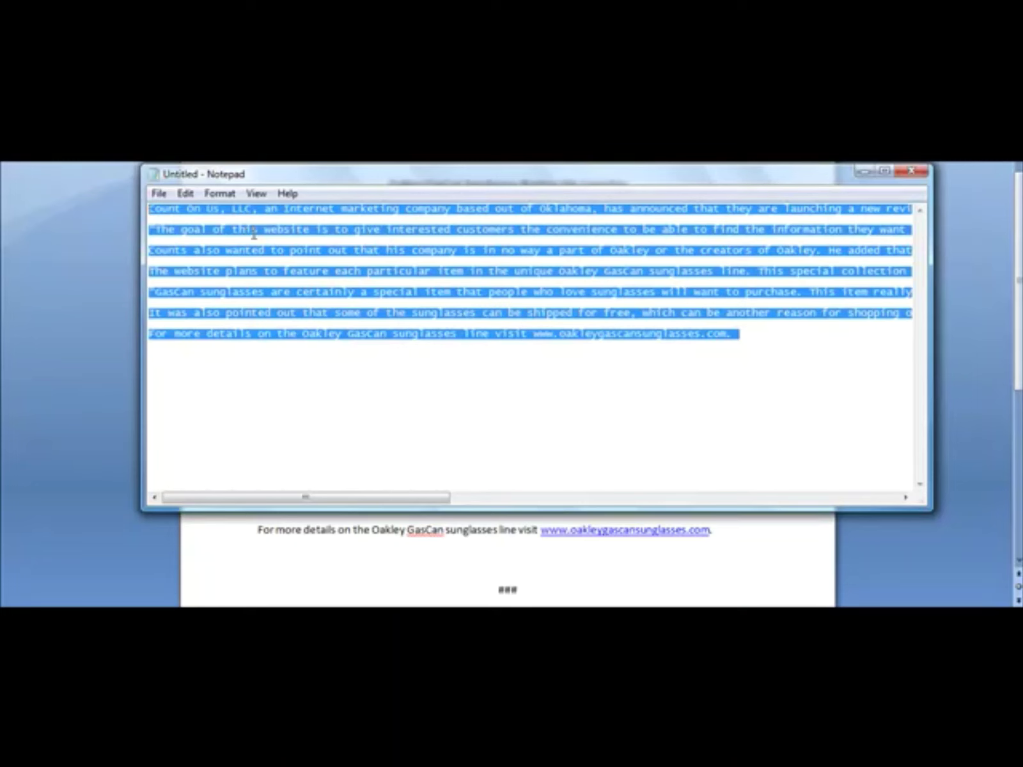
click(151, 210)
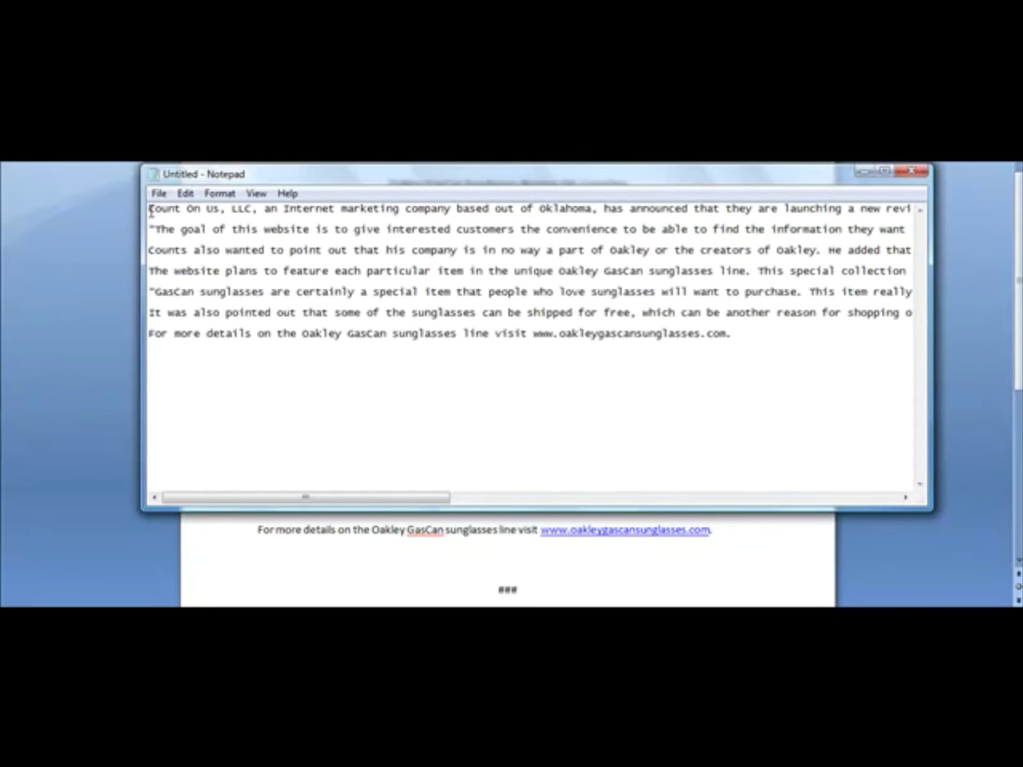
key(Return)
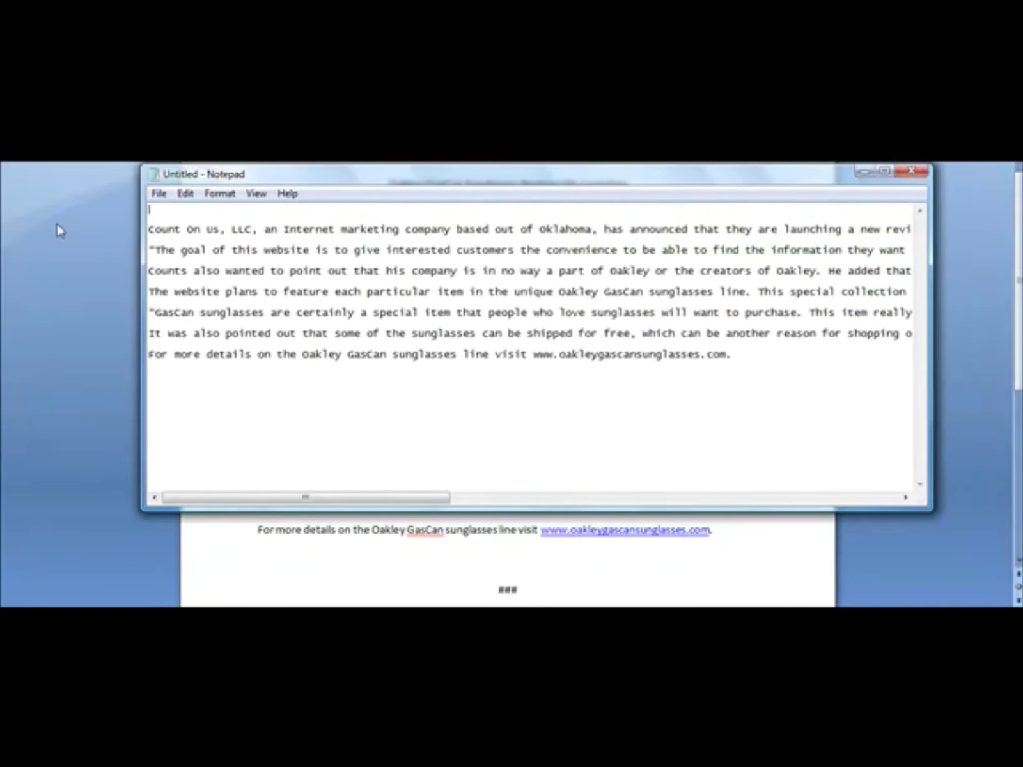
click(57, 225)
click(389, 184)
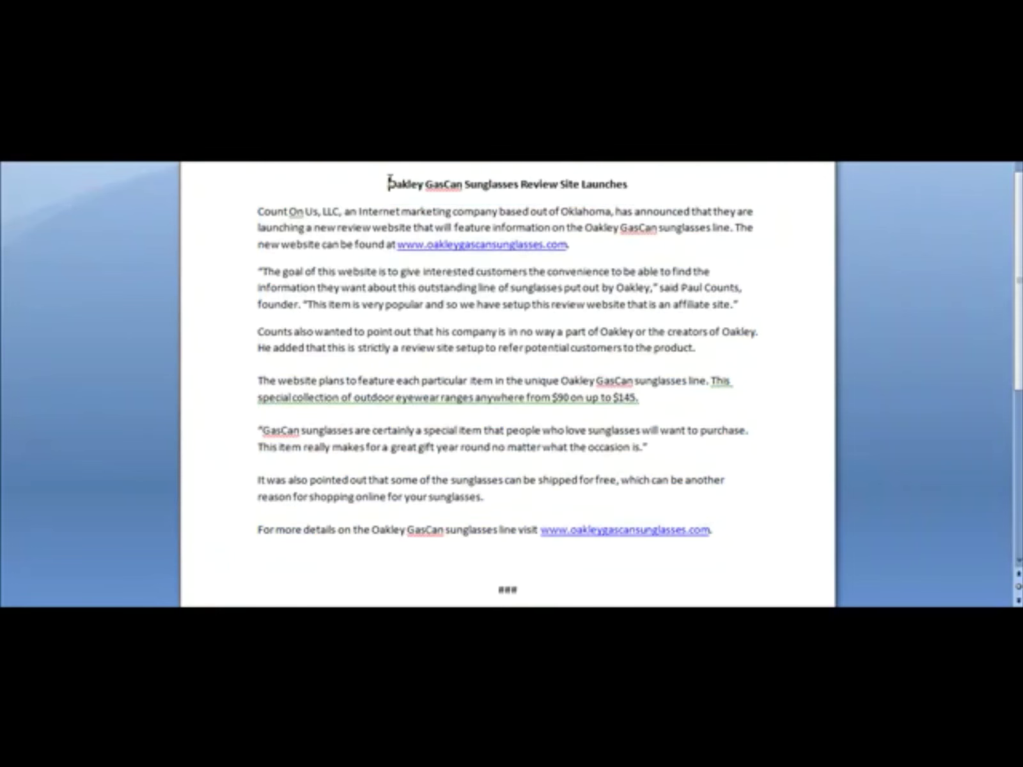
Step: Copy the headline 'Oakley GasCan Sunglasses Review Site Launches' from Word onto Notepad's first line
drag(389, 184, 667, 185)
key(ctrl+c)
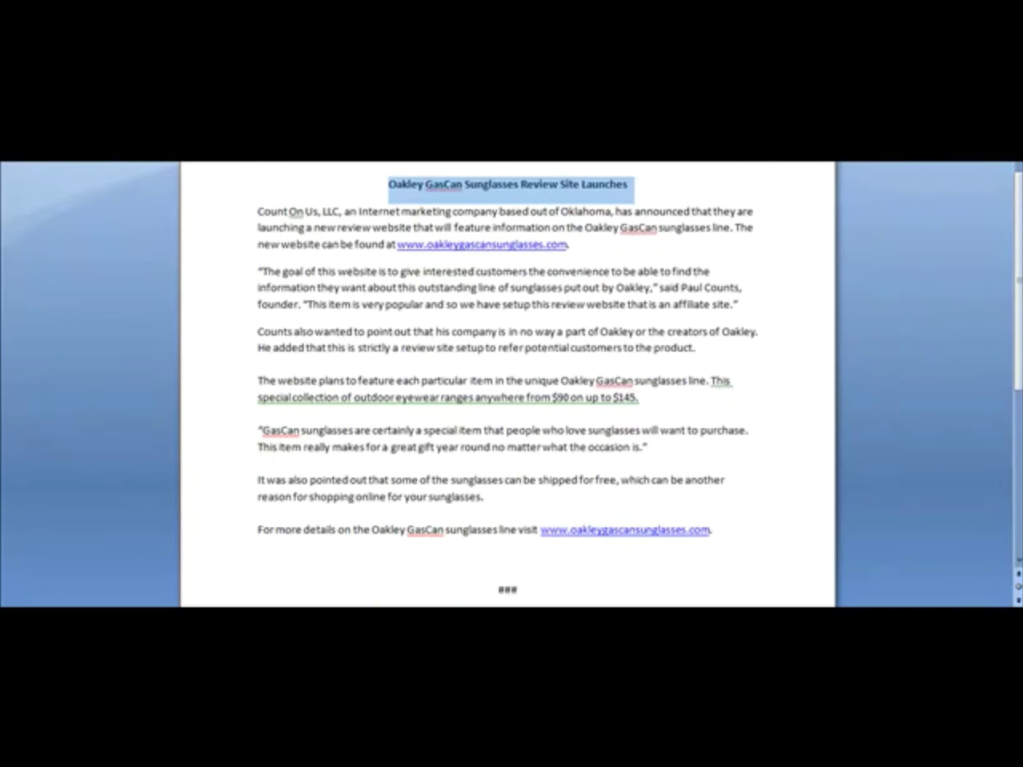
click(639, 572)
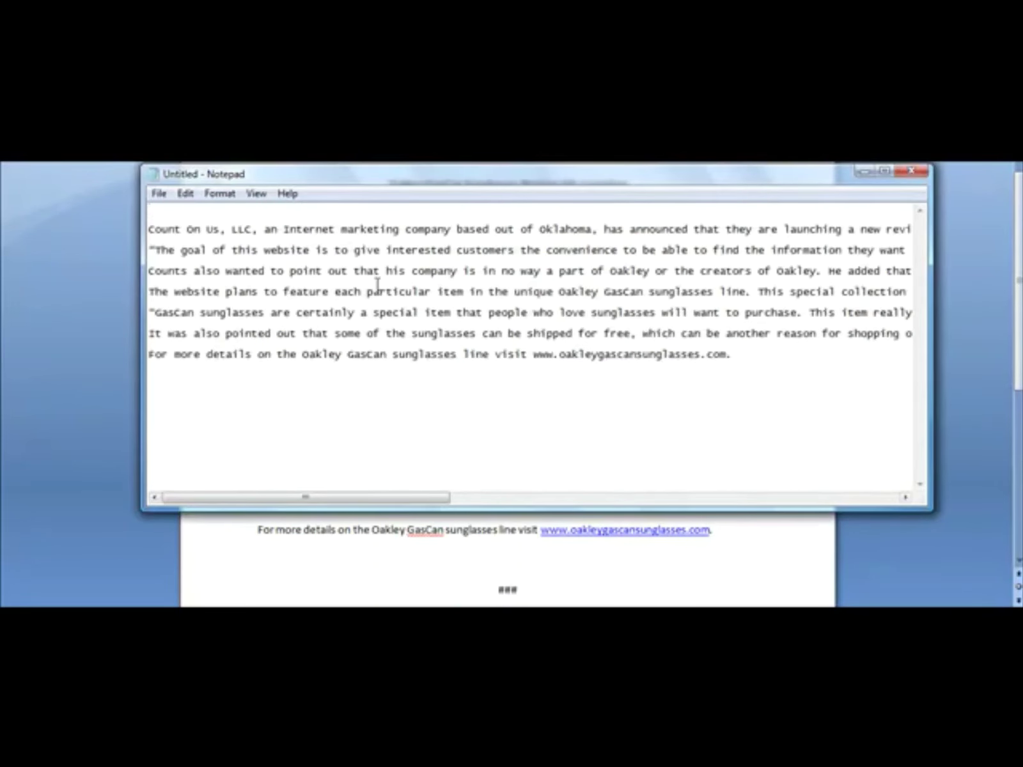
key(ctrl+v)
key(Return)
Step: Add a Summary line announcing a new review website for the Oakley GasCan sunglasses line
text(Summ)
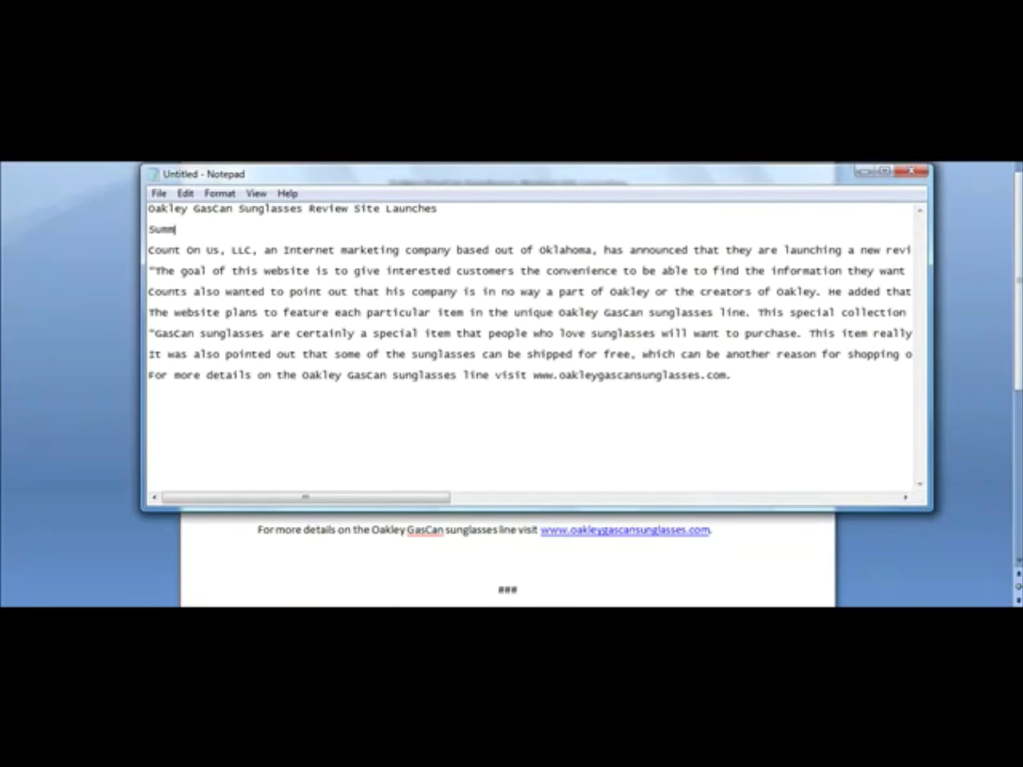
text(ary: )
text(Cou)
key(BackSpace)
key(BackSpace)
key(BackSpace)
text(A new review)
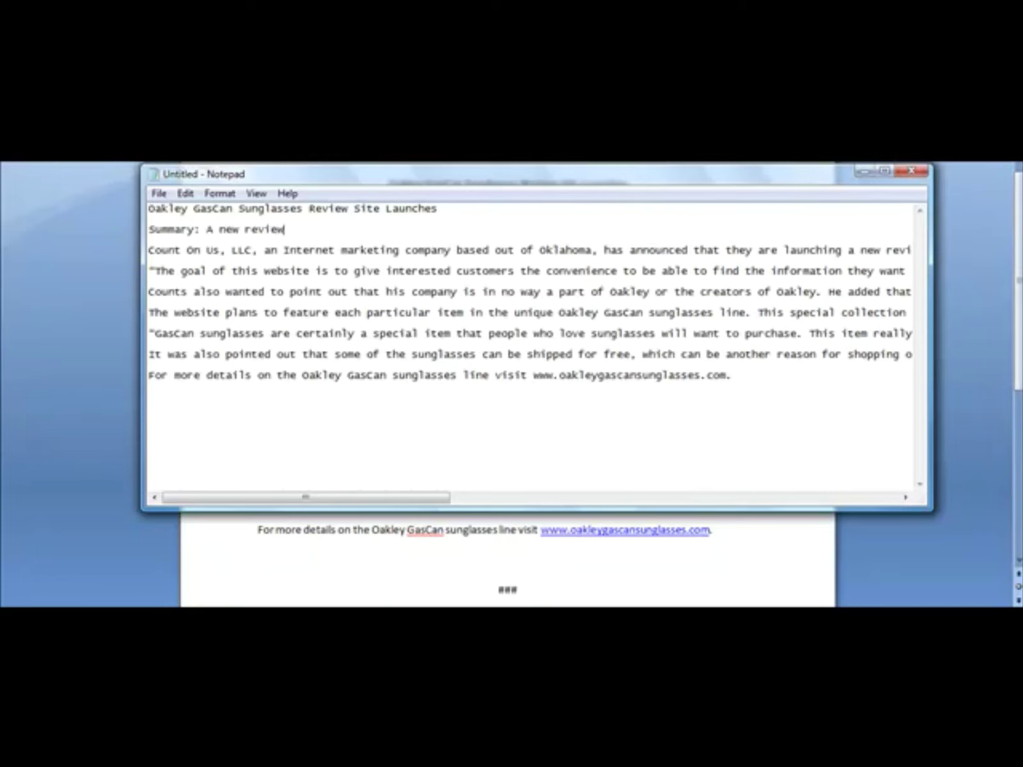
text( website is launch)
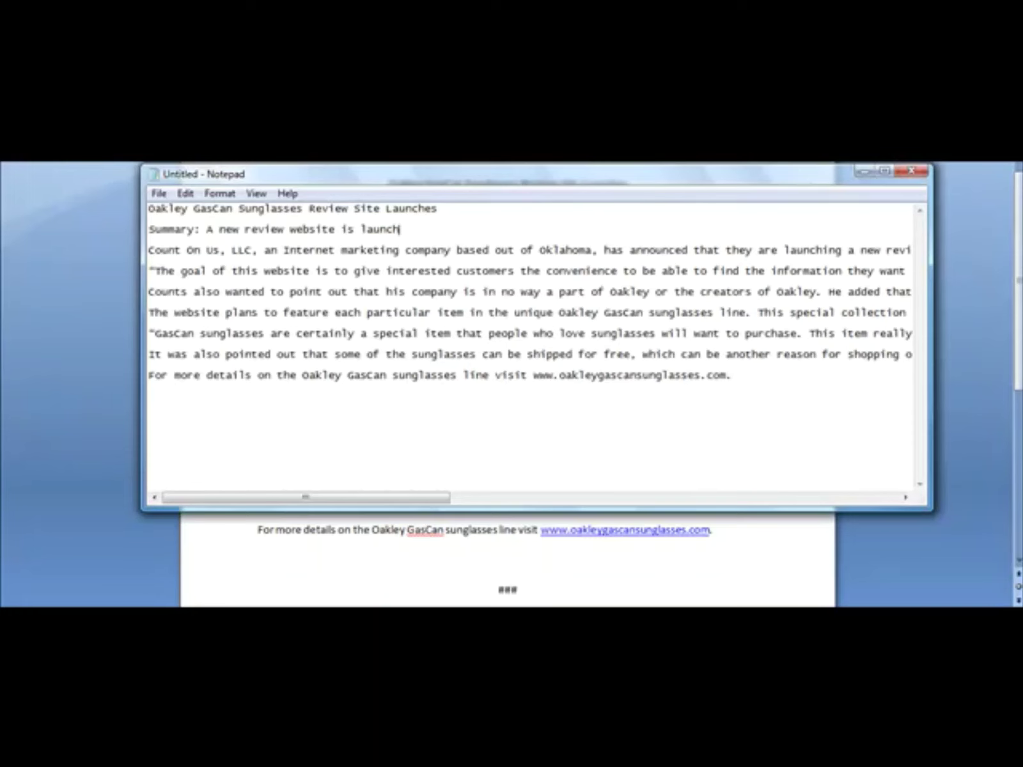
text(ing for the Oakley GasCa)
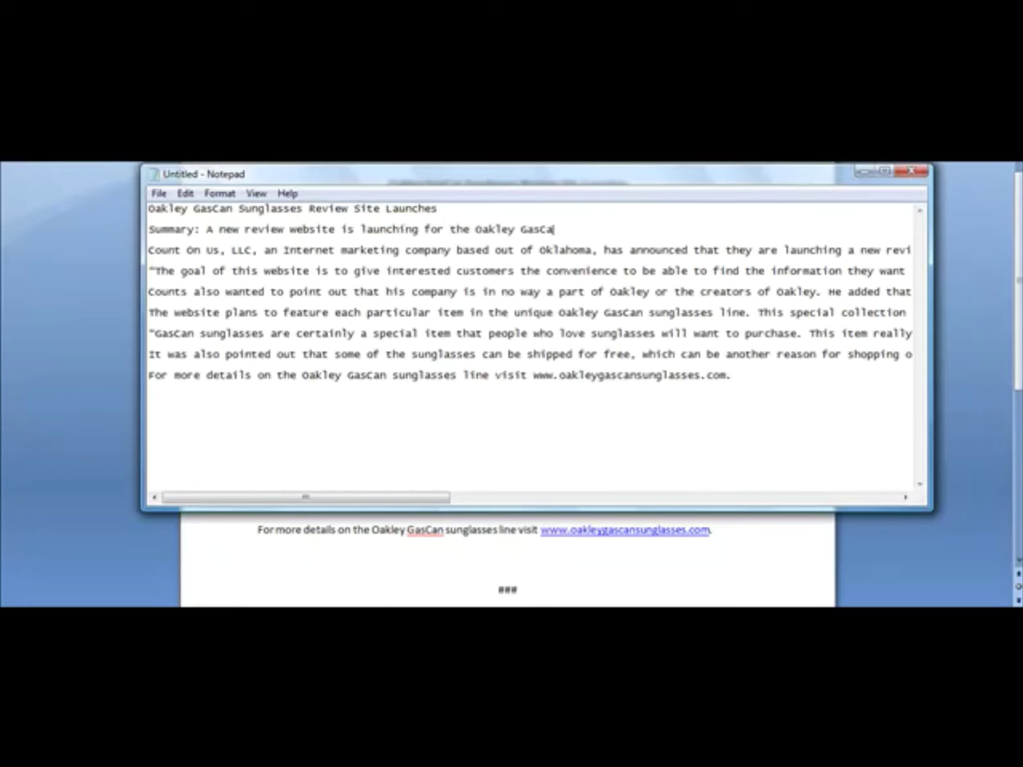
text(n sunglasses line.)
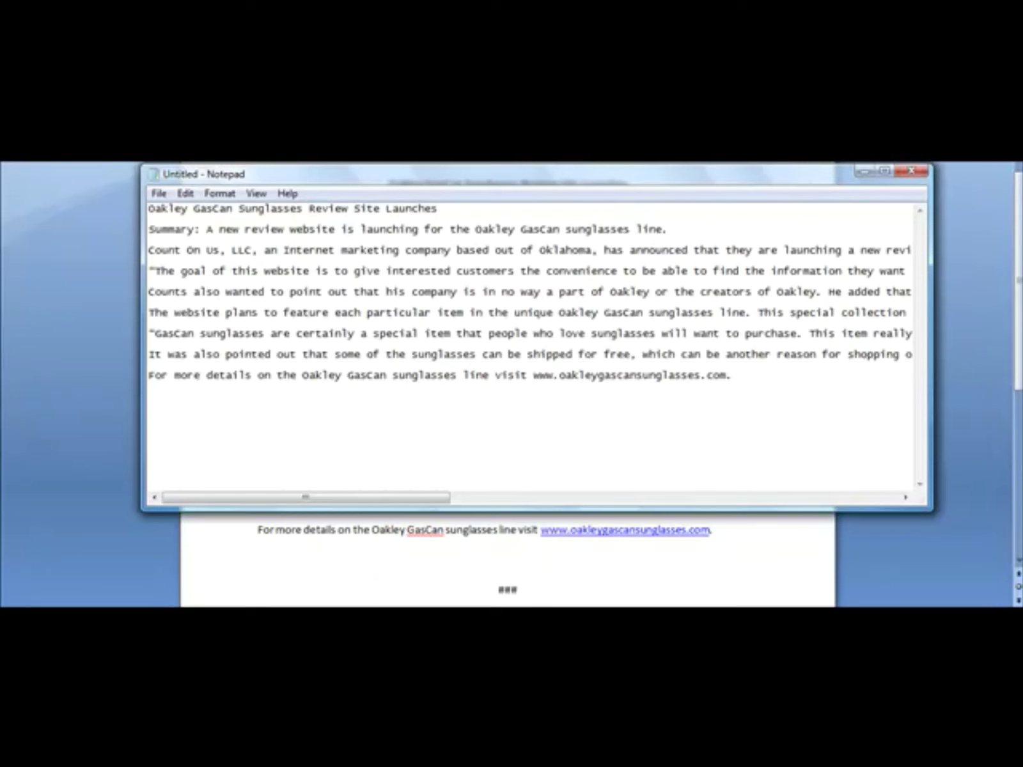
Step: Add the line 'Keywords: Oakley, GasCan, sunglasses' below the summary
key(Return)
text(Keyw)
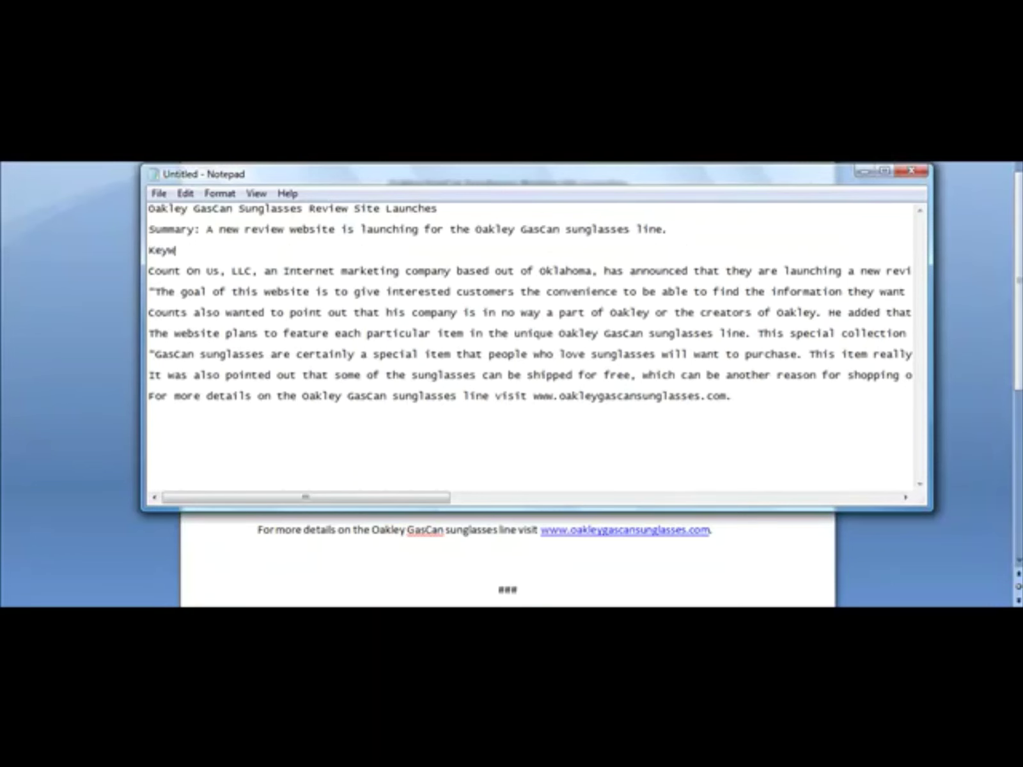
text(ords: Oakley, Gasca)
key(BackSpace)
key(BackSpace)
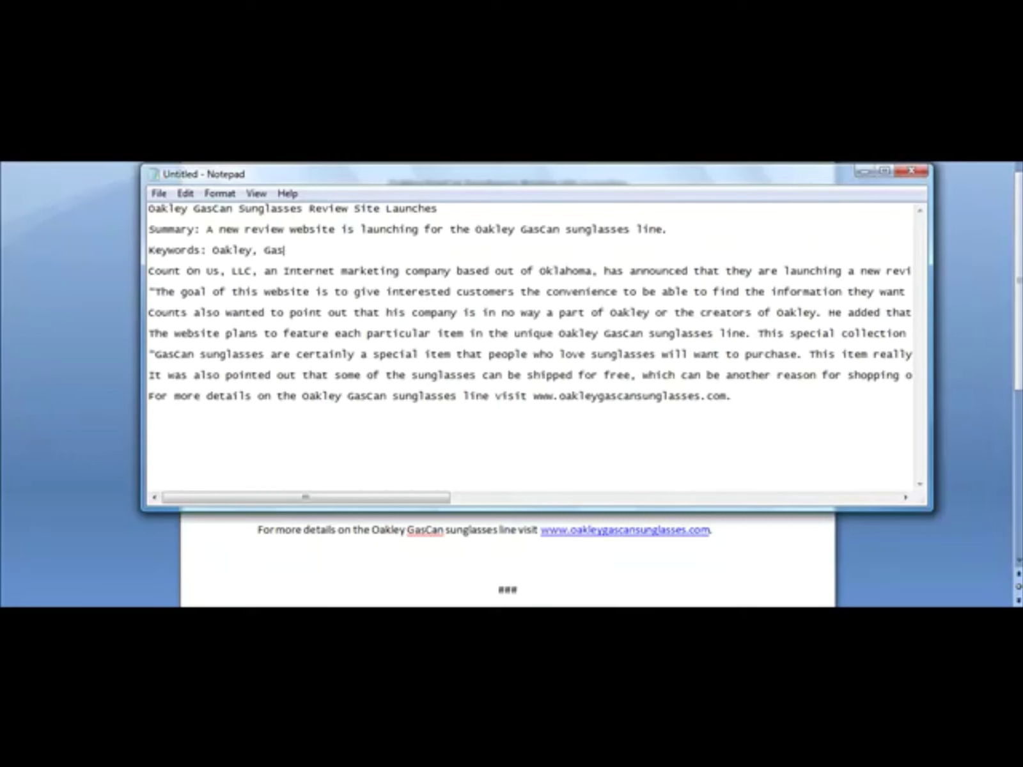
text(Can, sunglasses)
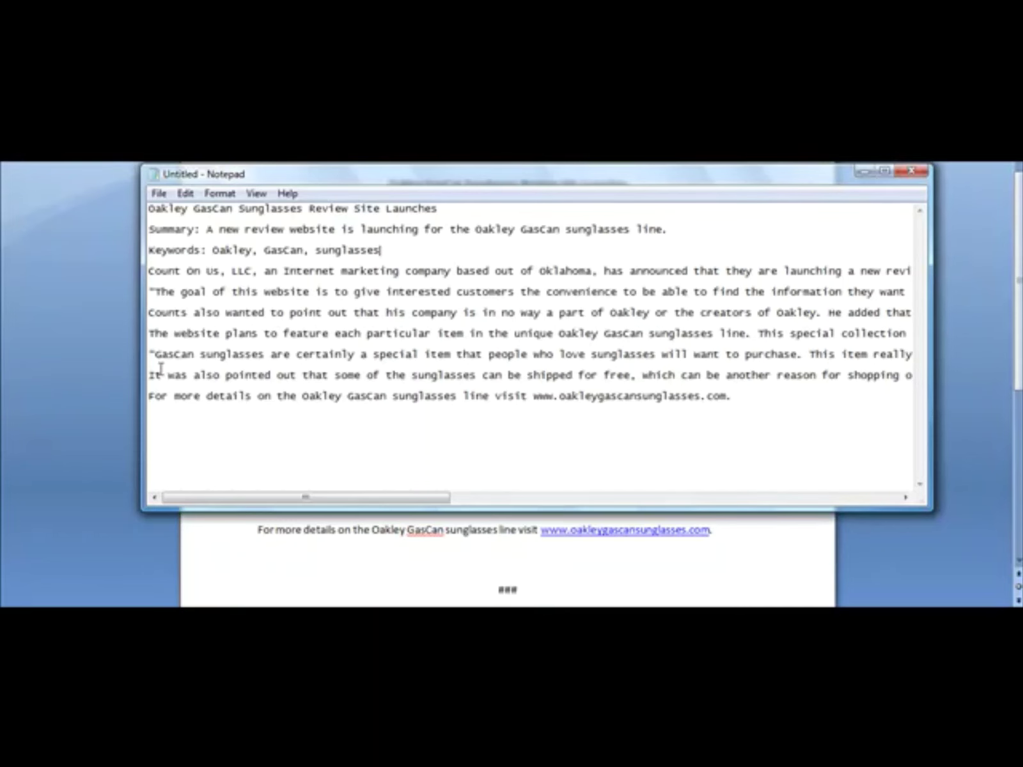
click(217, 606)
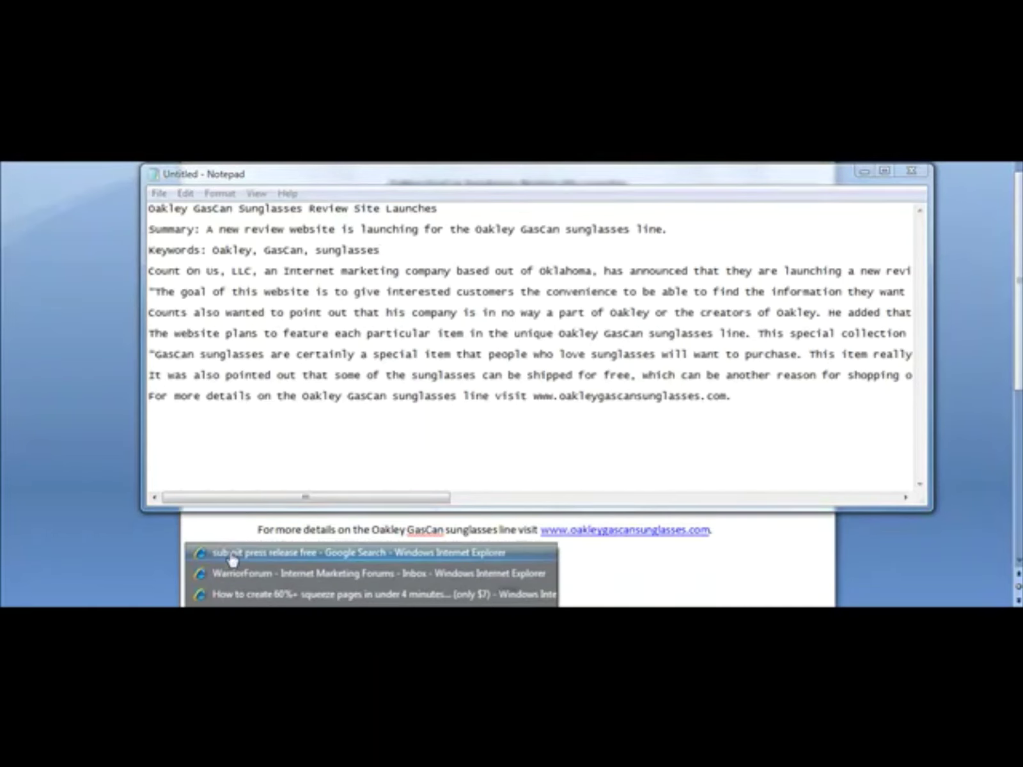
Step: In Internet Explorer, log in to Free Press Release with the saved username and password
click(232, 551)
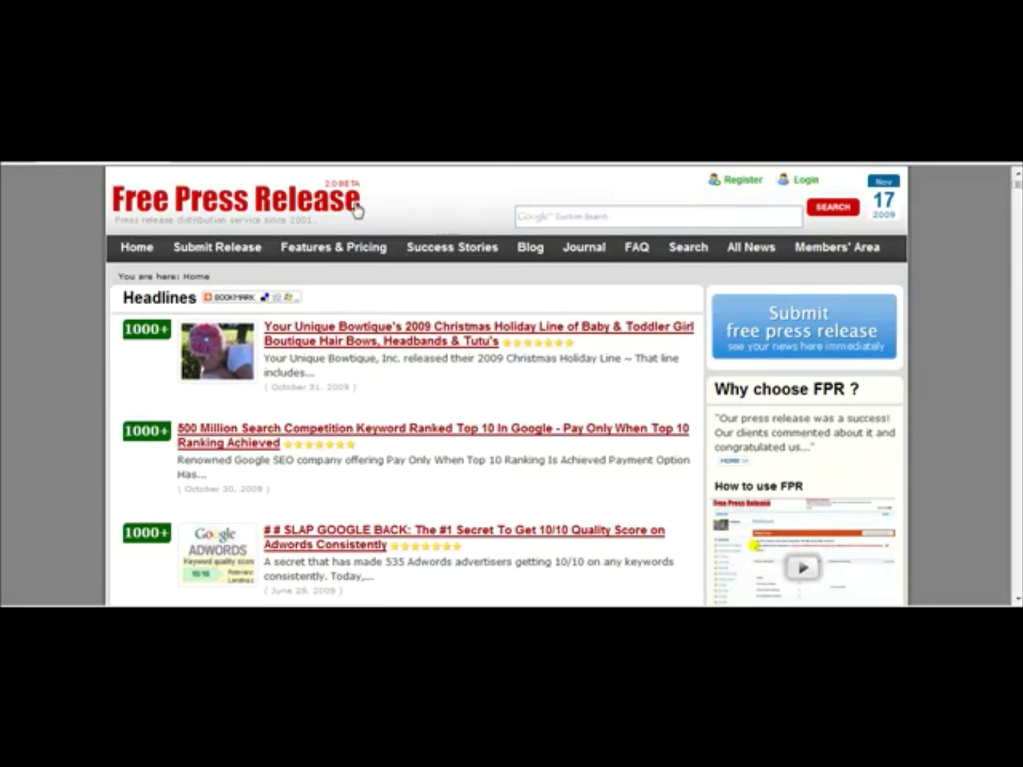
click(743, 180)
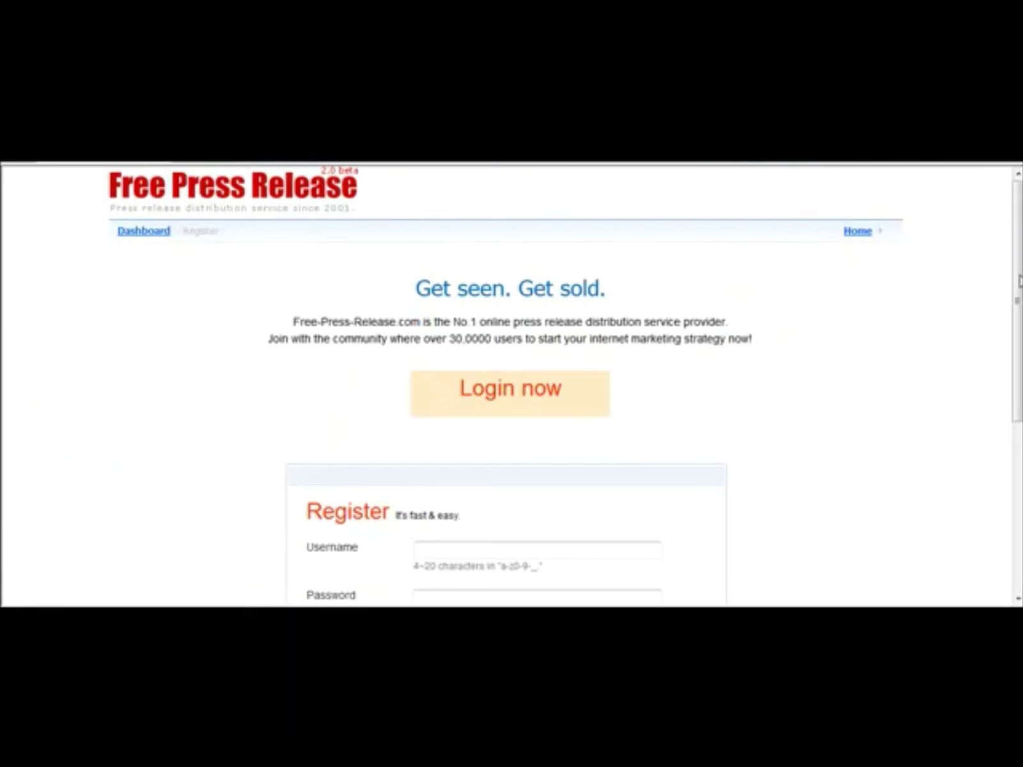
drag(1018, 281, 1010, 401)
click(441, 350)
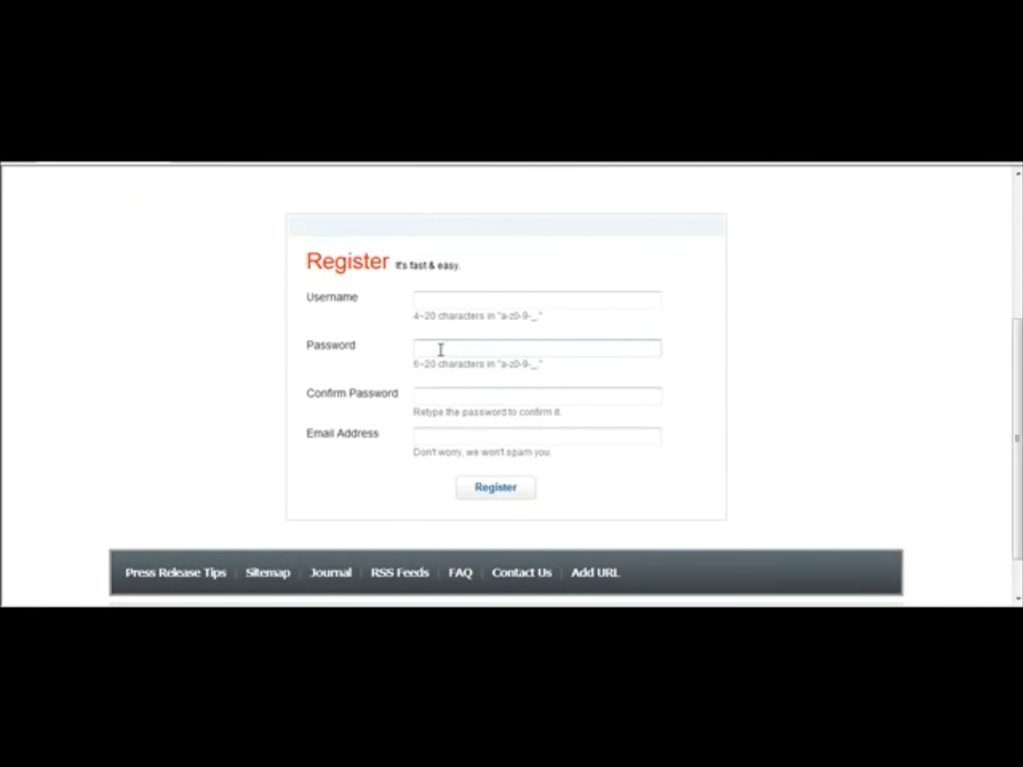
drag(1012, 405, 1011, 263)
click(251, 187)
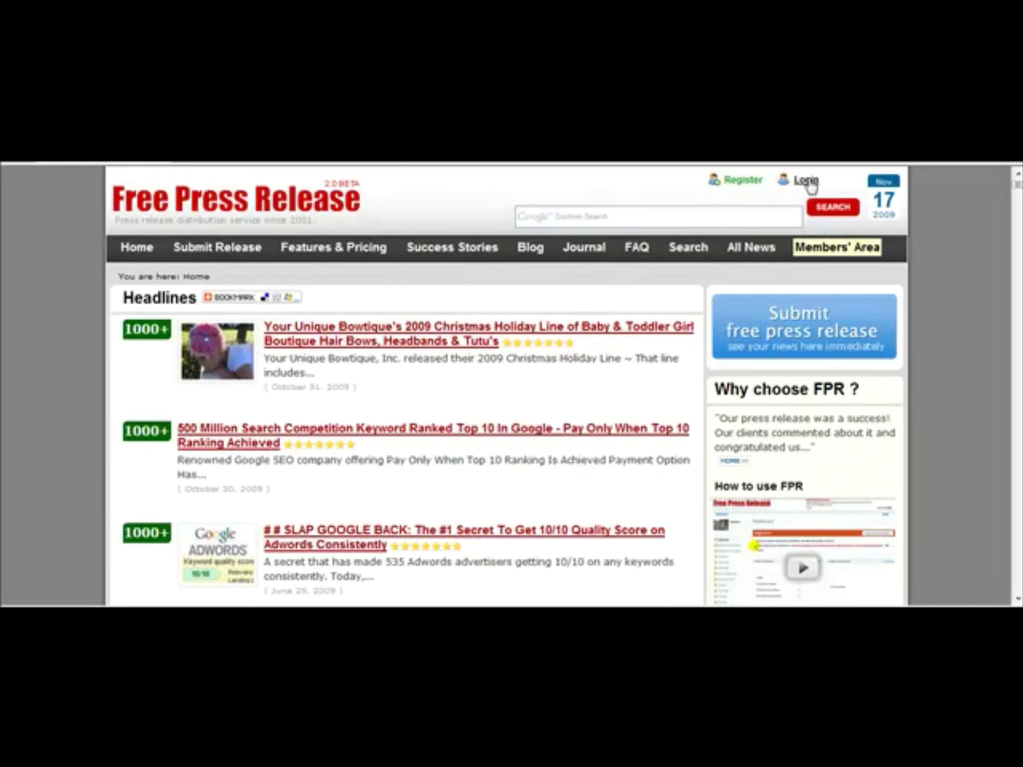
click(806, 181)
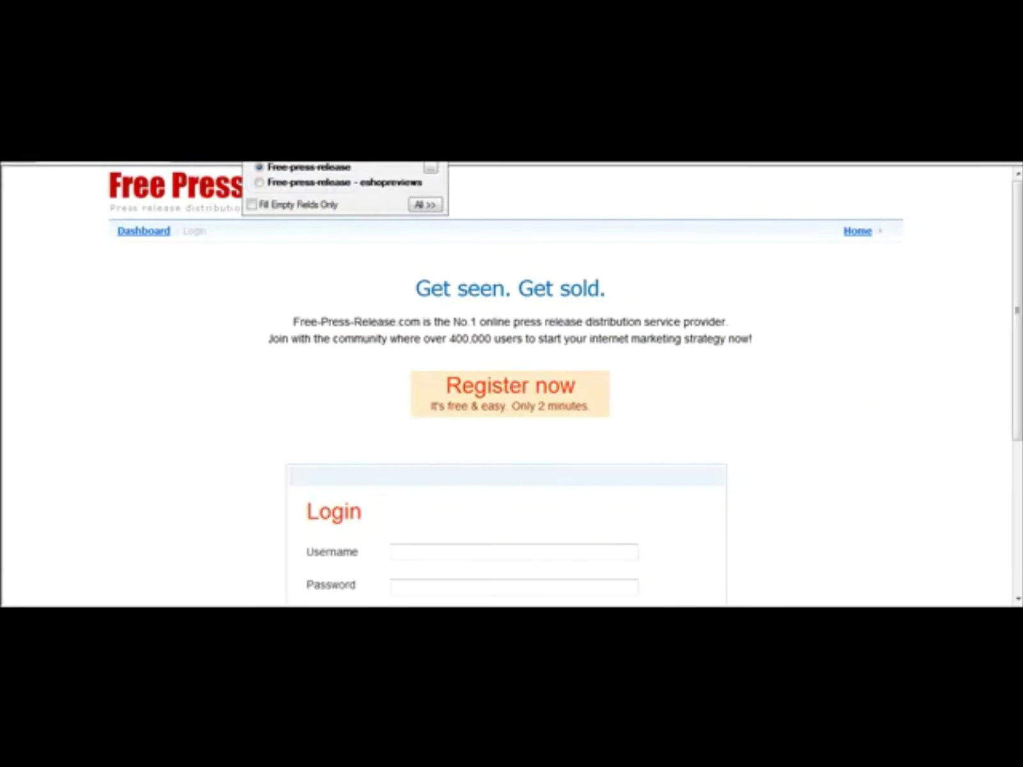
key(Return)
scroll(959, 384, down, 3)
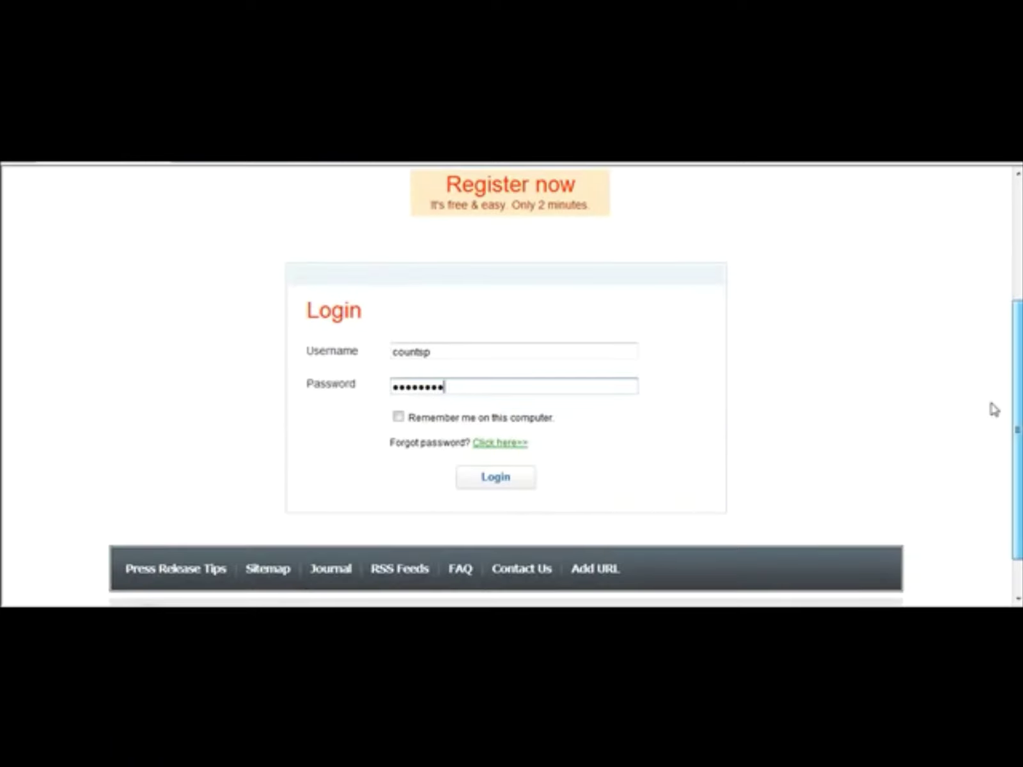
click(521, 489)
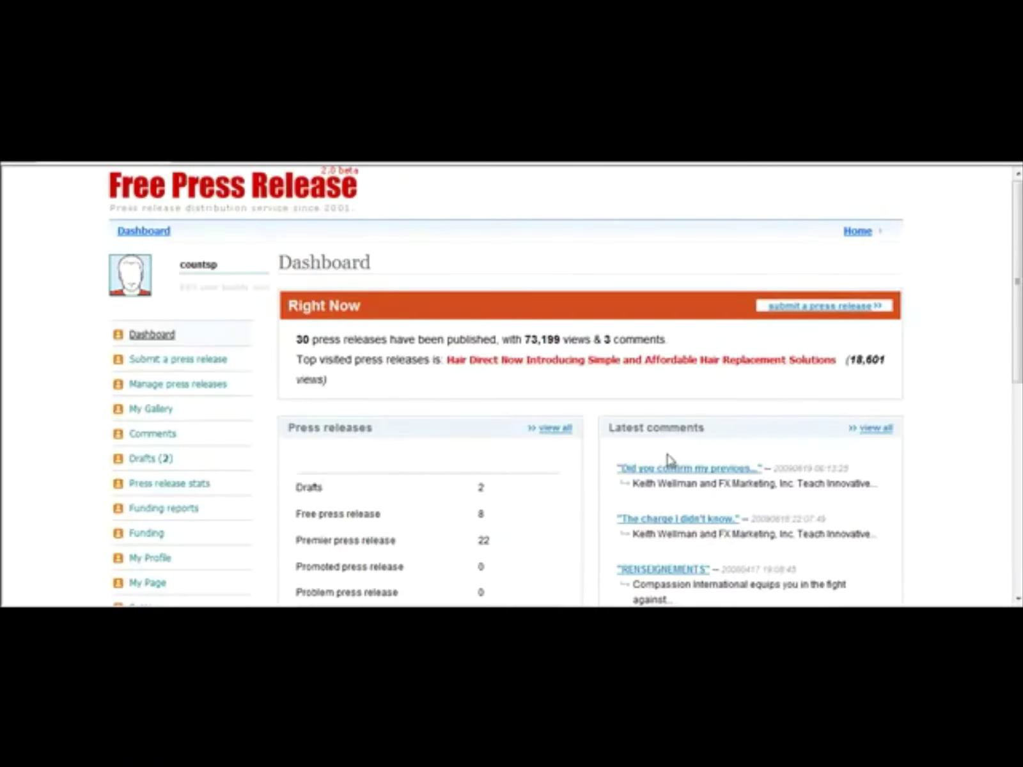
Step: Start a new press release and choose the $1.00 Premier press release plan
click(790, 307)
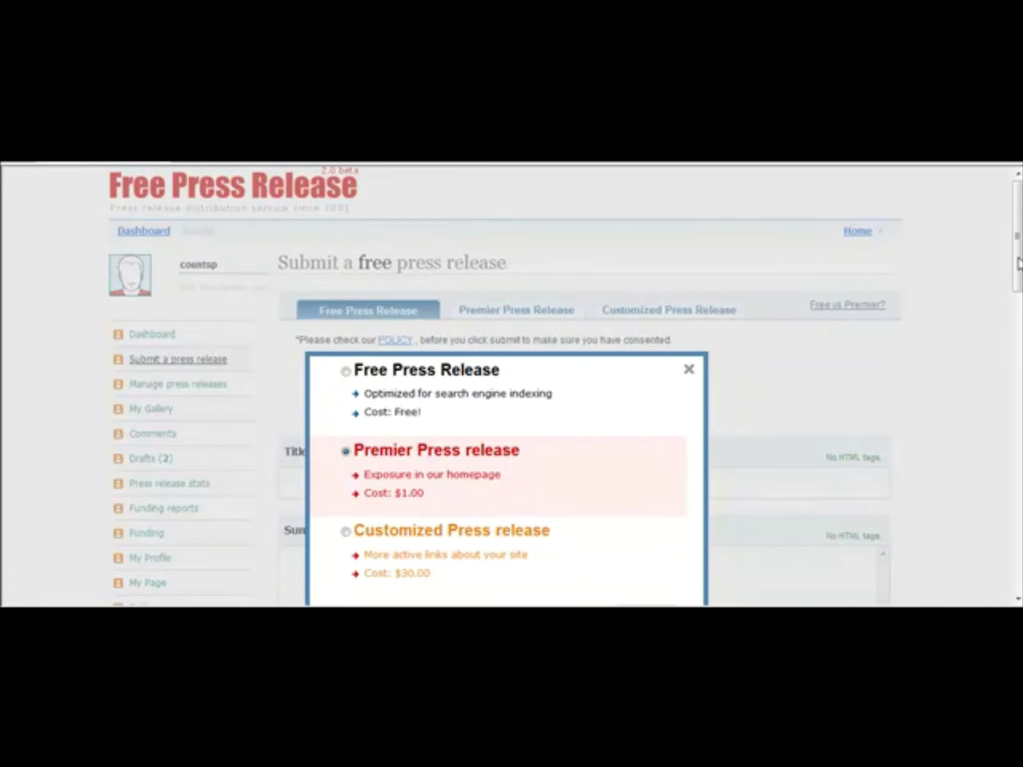
scroll(1018, 262, down, 3)
scroll(1018, 262, up, 1)
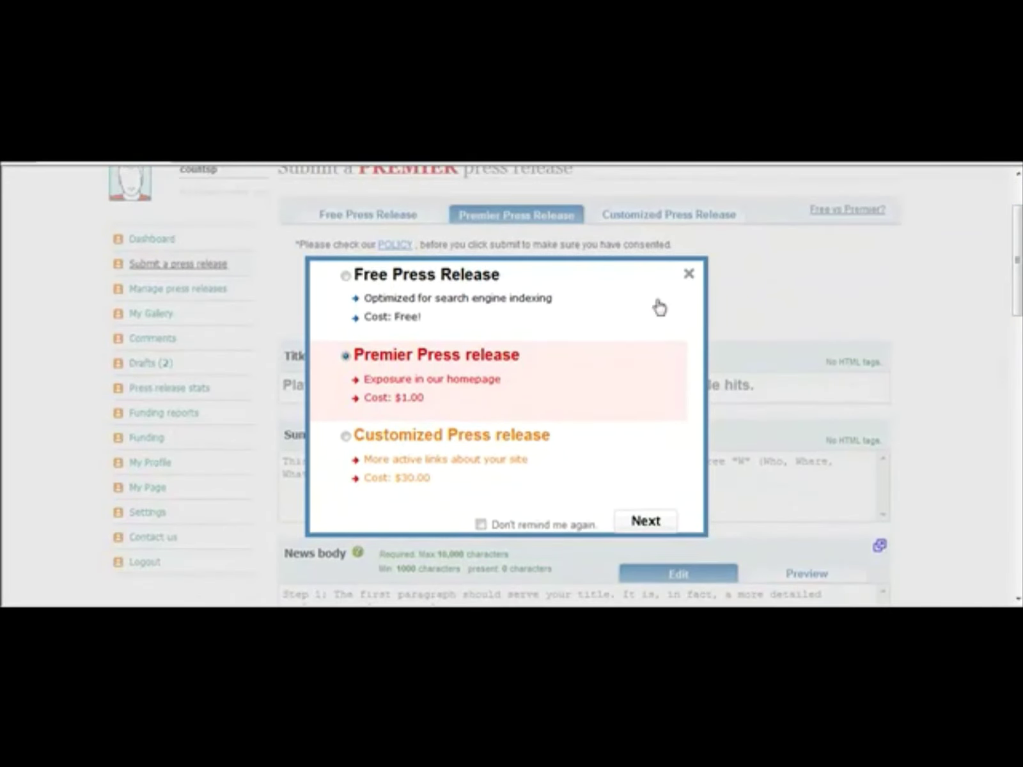
mouse_move(471, 376)
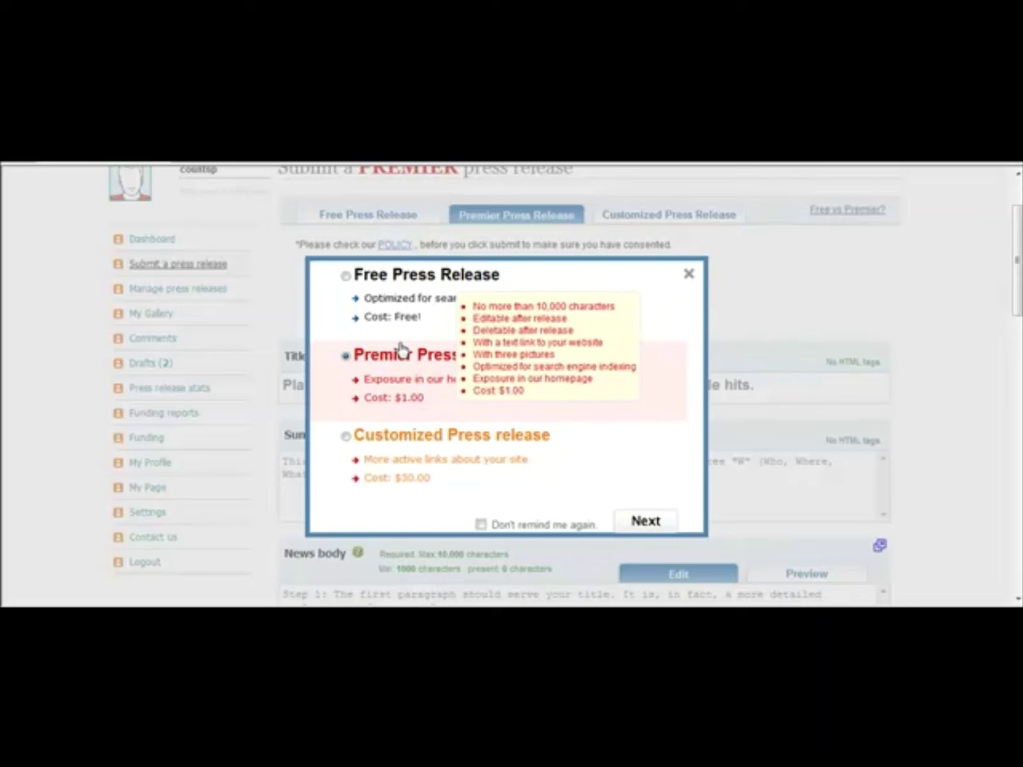
click(346, 276)
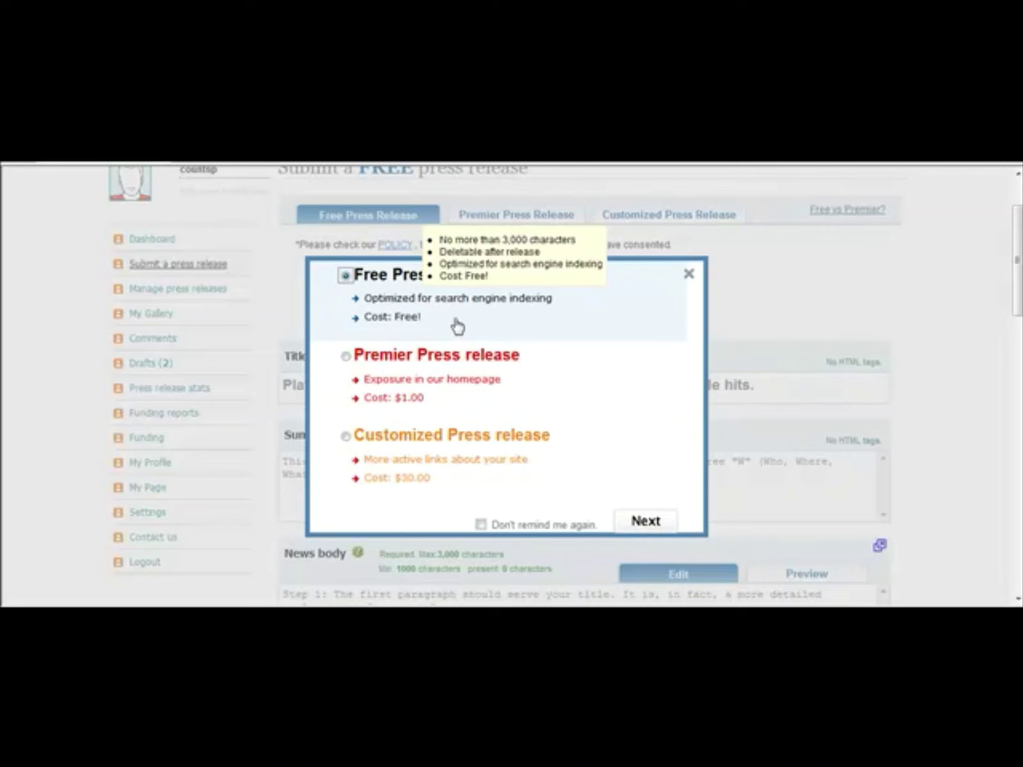
click(348, 358)
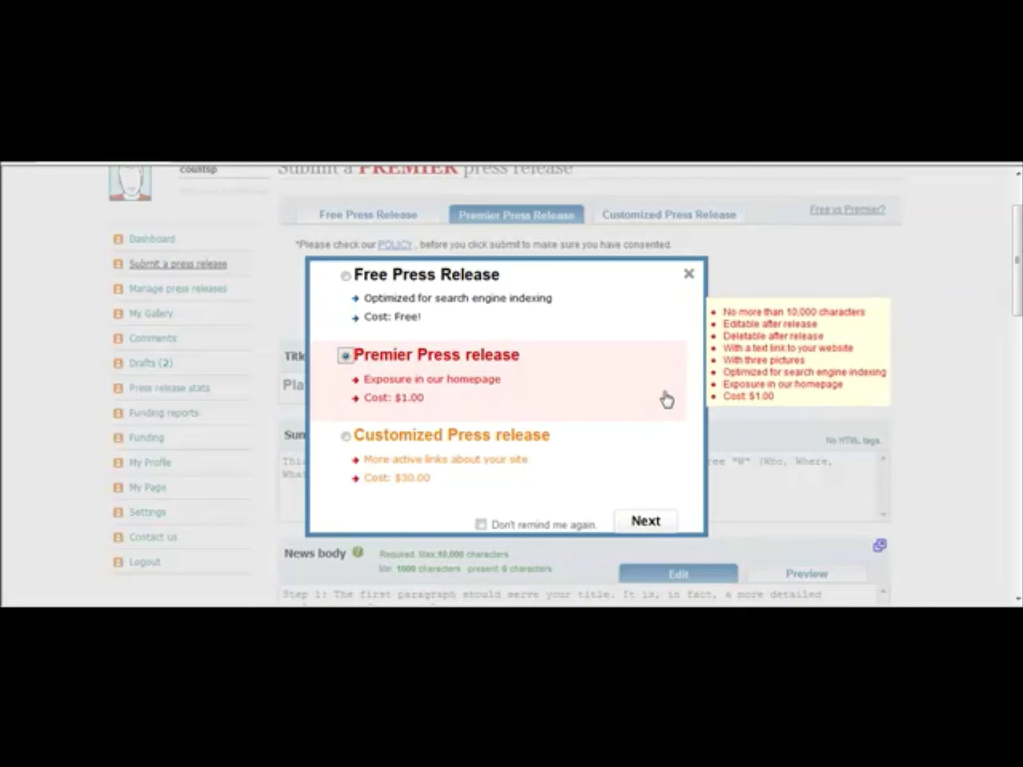
click(346, 277)
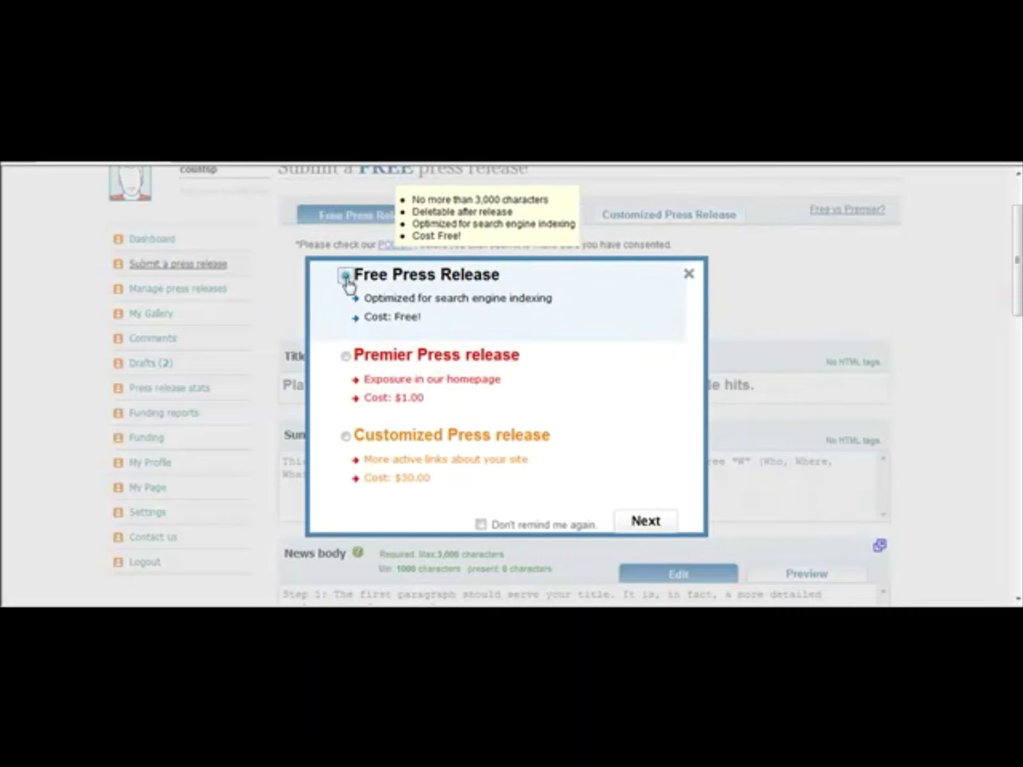
click(345, 356)
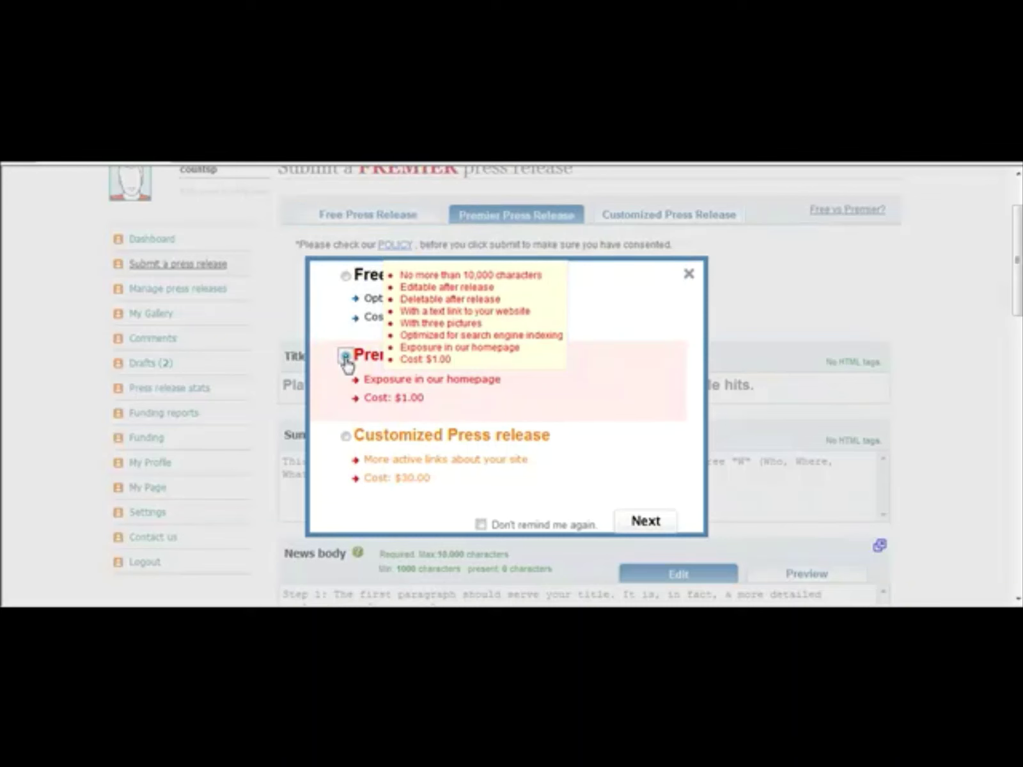
click(647, 521)
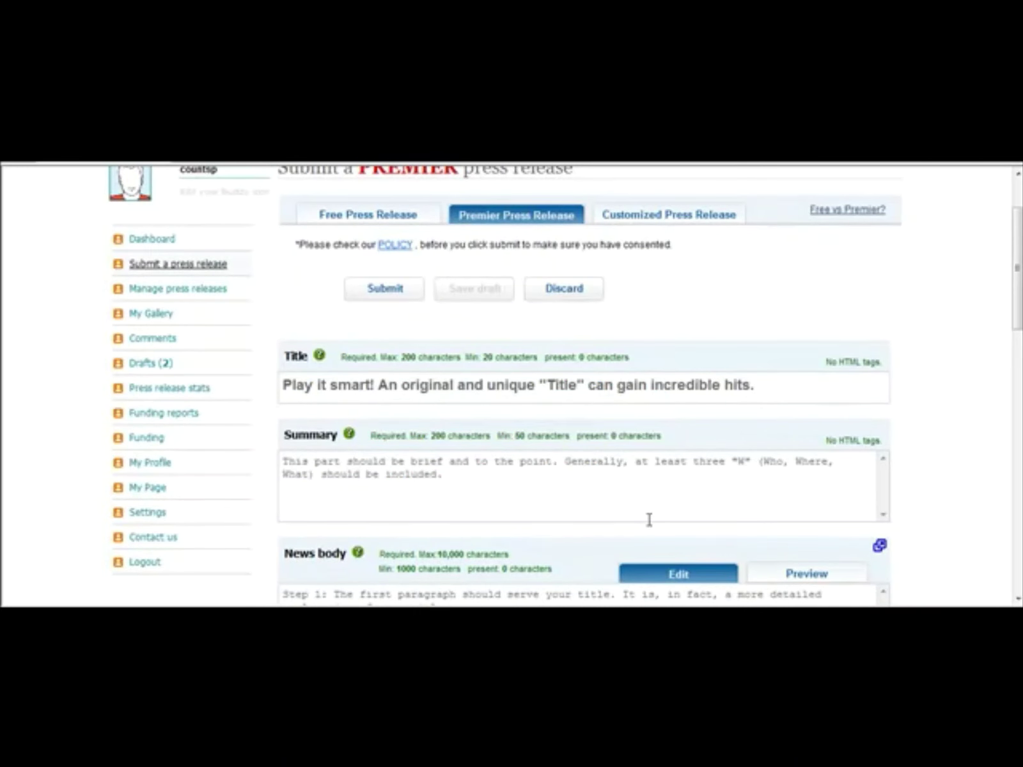
Step: Paste the Oakley GasCan headline from Notepad into the release's Title field
click(467, 388)
text(Play it smart! An original and unique "Title" can gain incredible hits.)
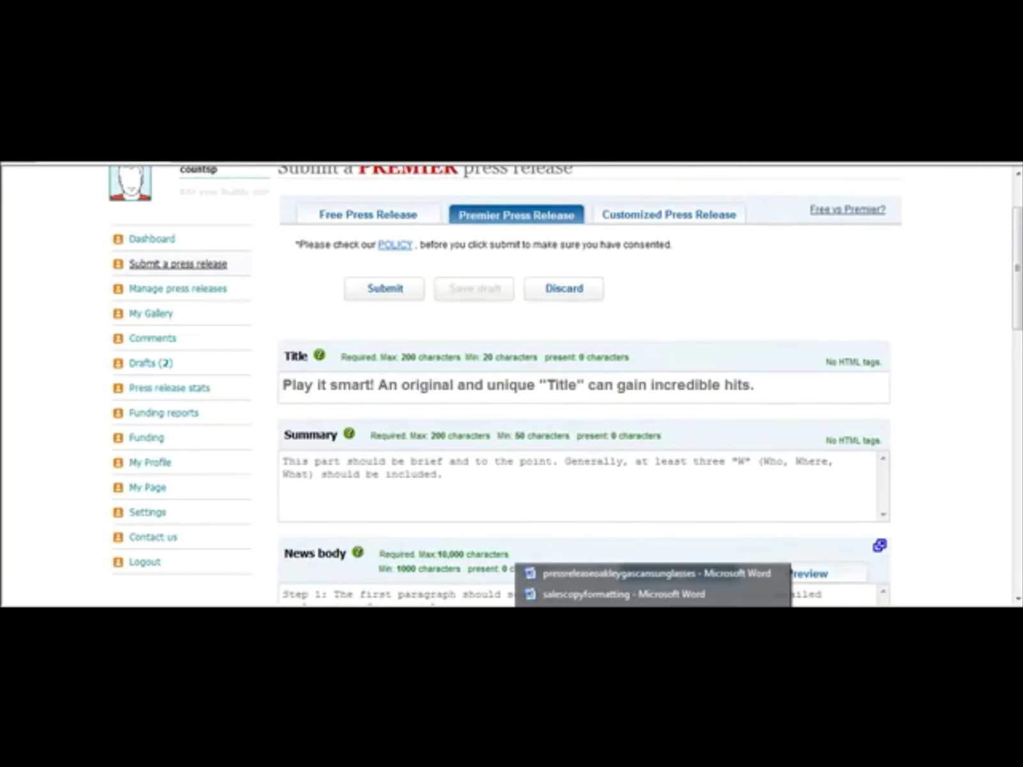
click(619, 575)
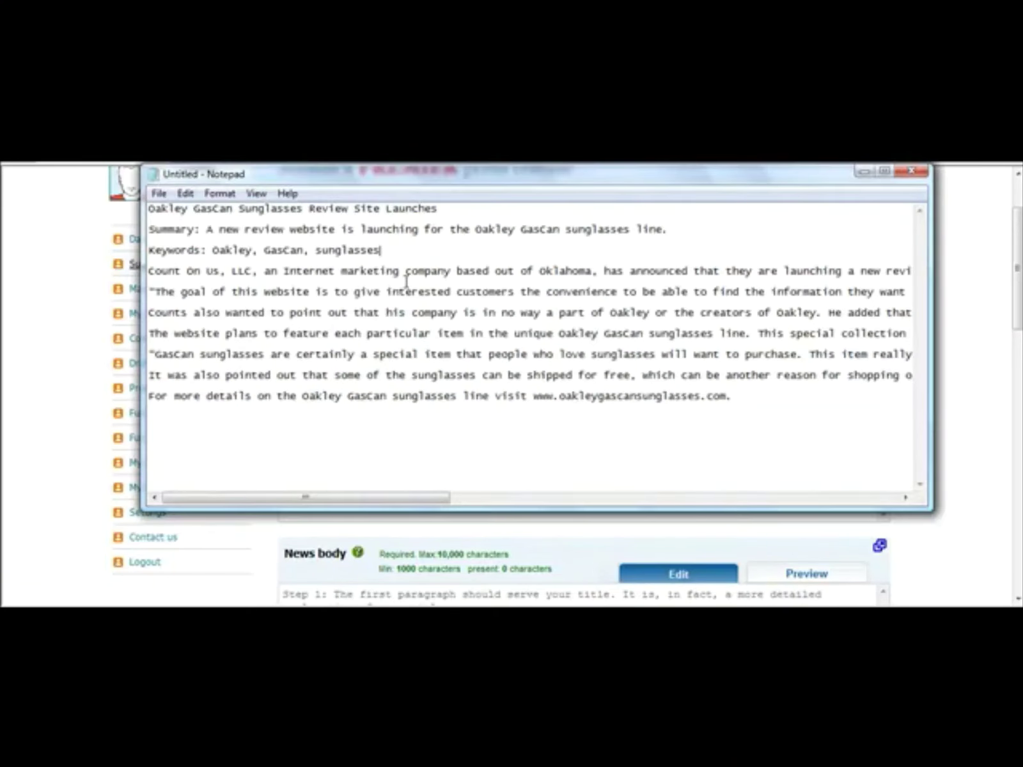
drag(441, 208, 115, 189)
key(ctrl+c)
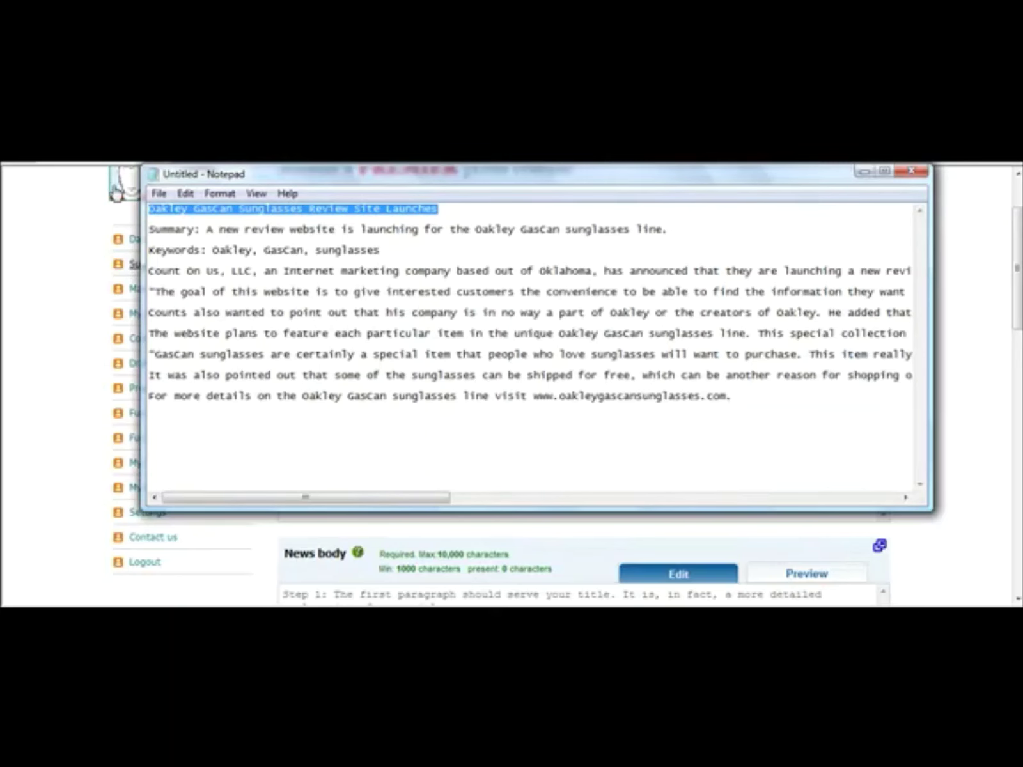
click(269, 554)
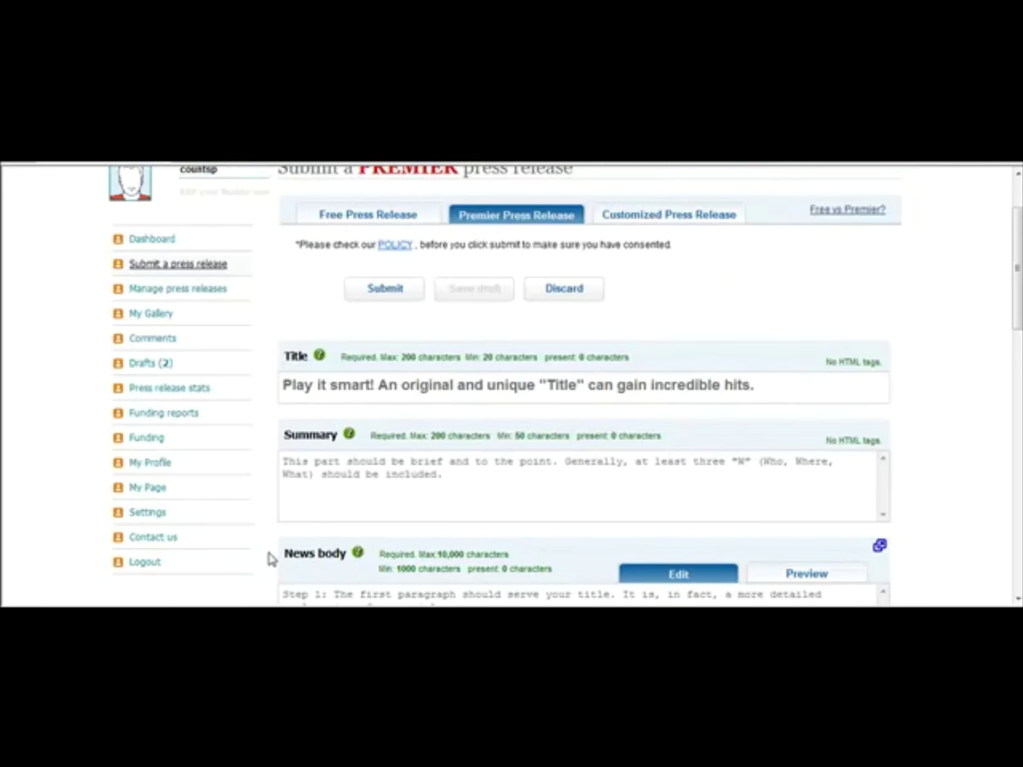
click(456, 385)
key(ctrl+v)
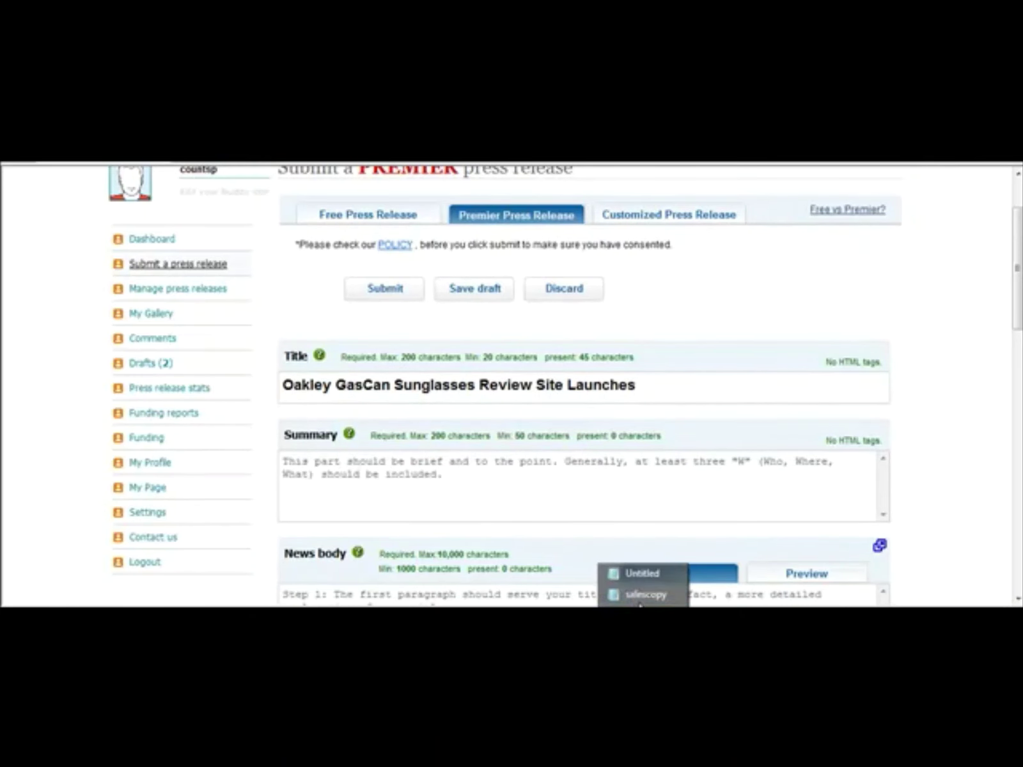
Step: Copy the summary sentence from Notepad and sign back in with the saved credentials
click(633, 573)
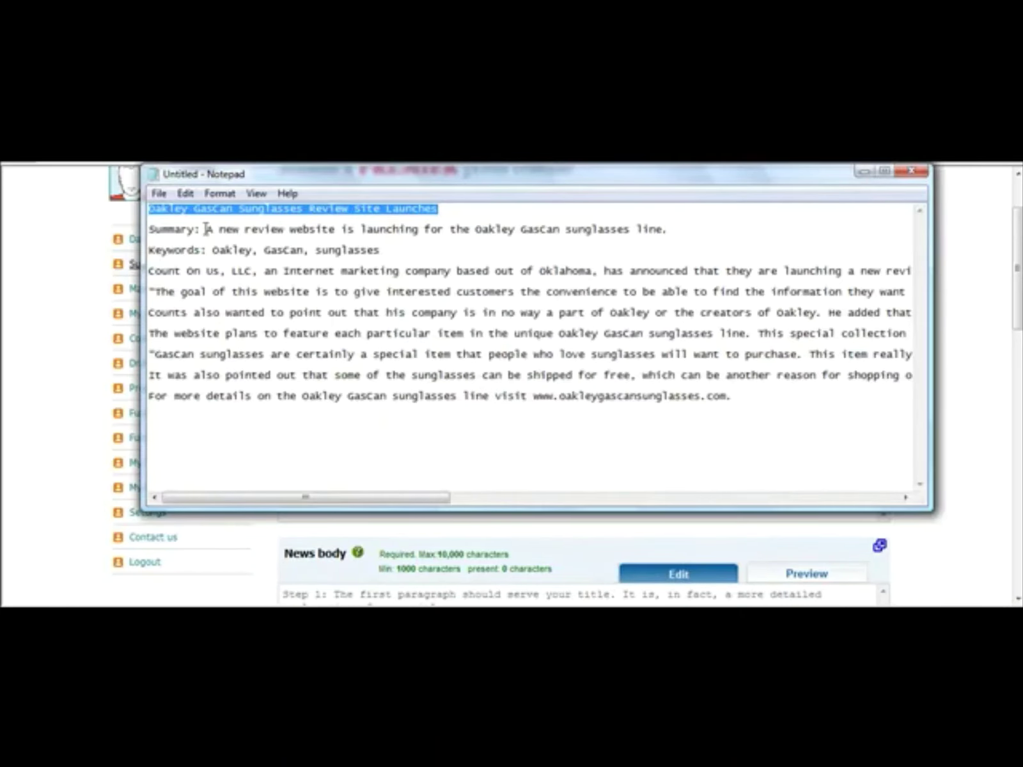
drag(206, 229, 675, 226)
key(ctrl+c)
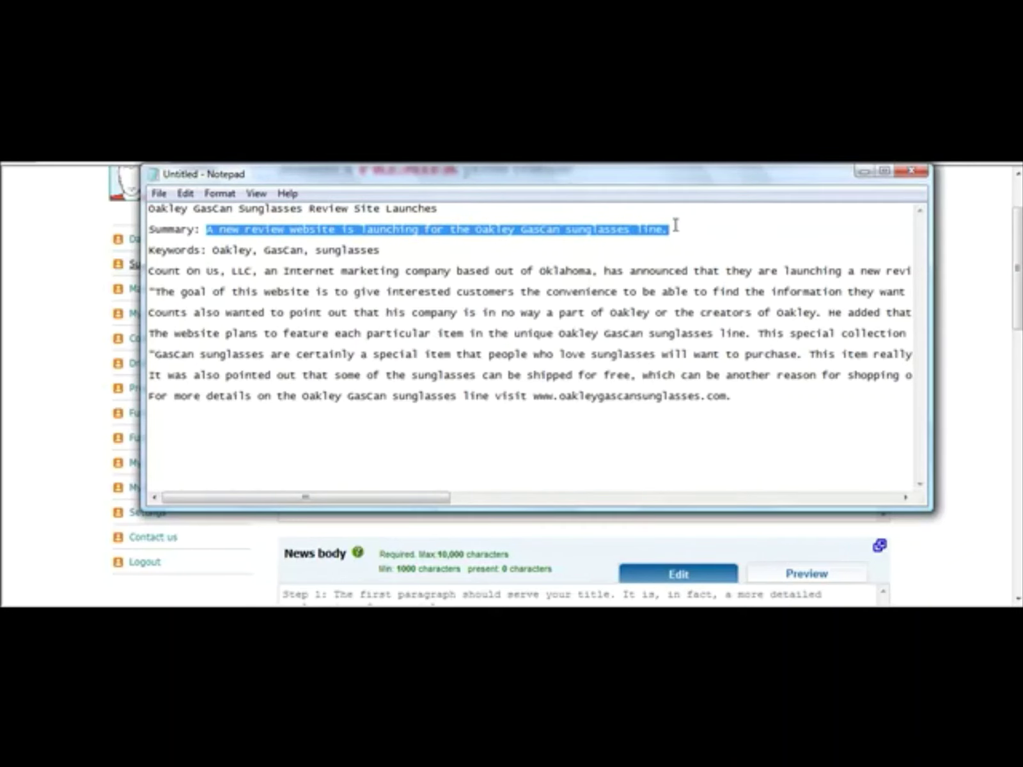
click(241, 562)
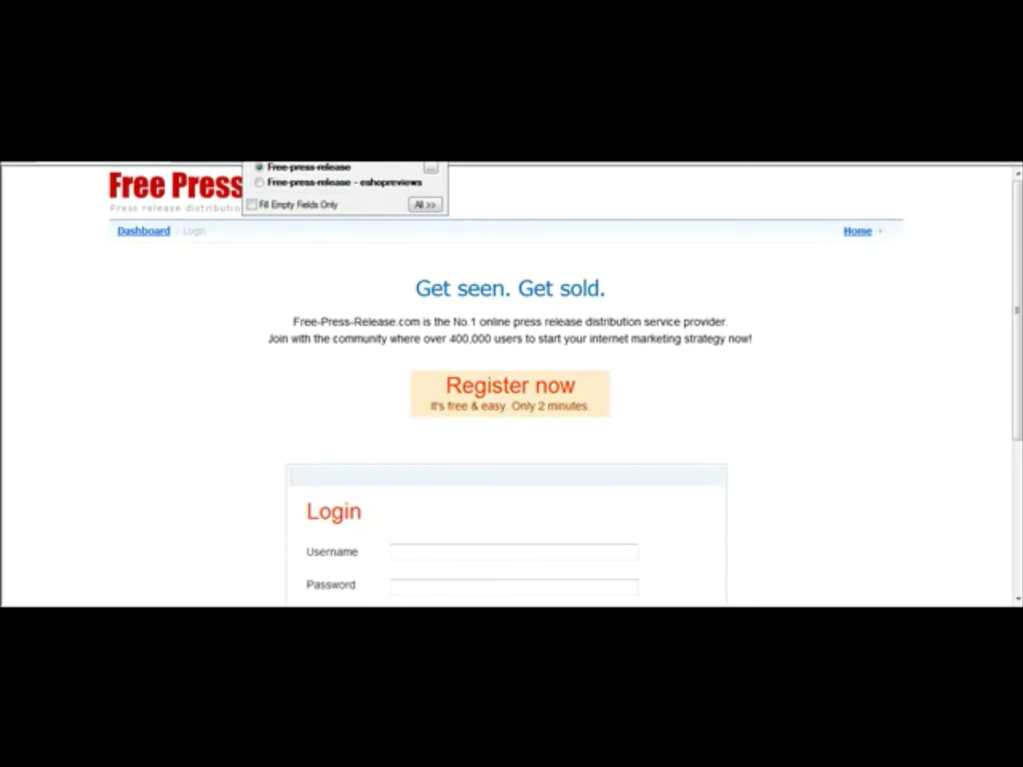
key(Return)
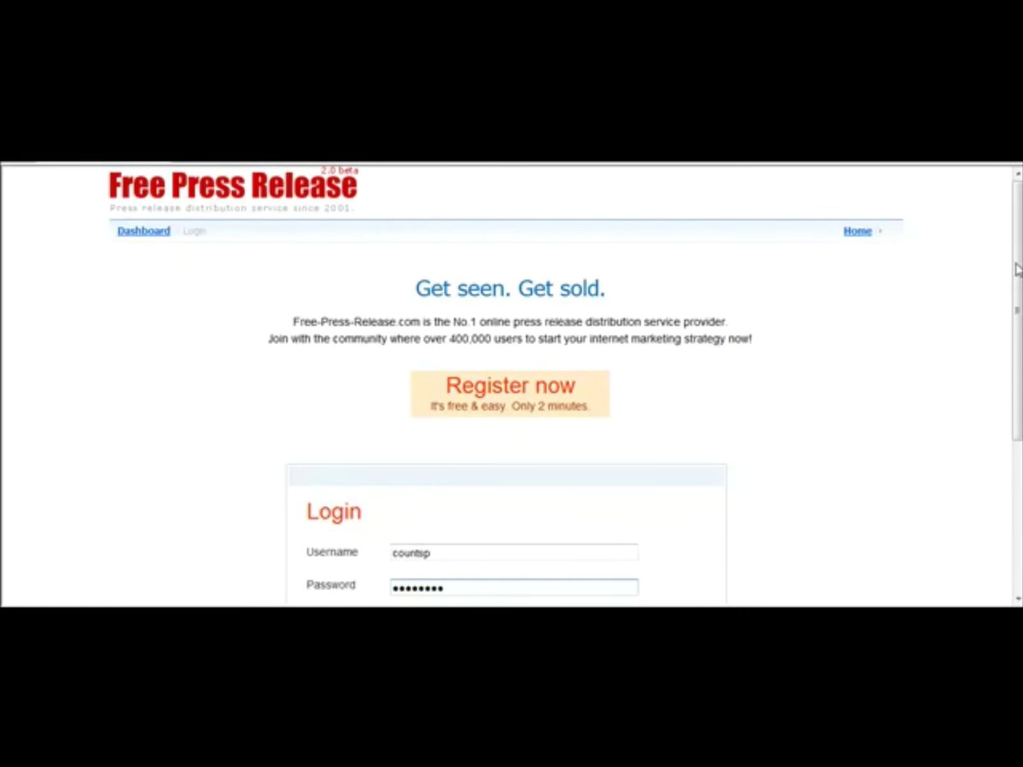
scroll(1017, 312, down, 4)
click(495, 425)
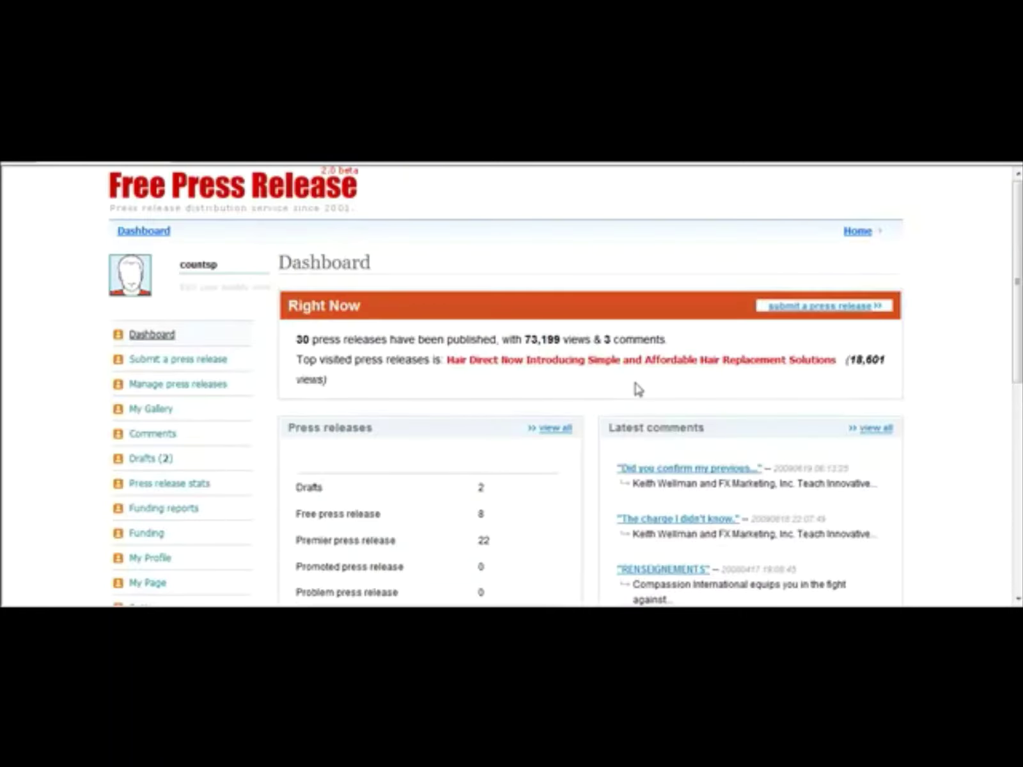
Step: Start a new Premier release and paste the summary sentence into the Summary box
click(801, 306)
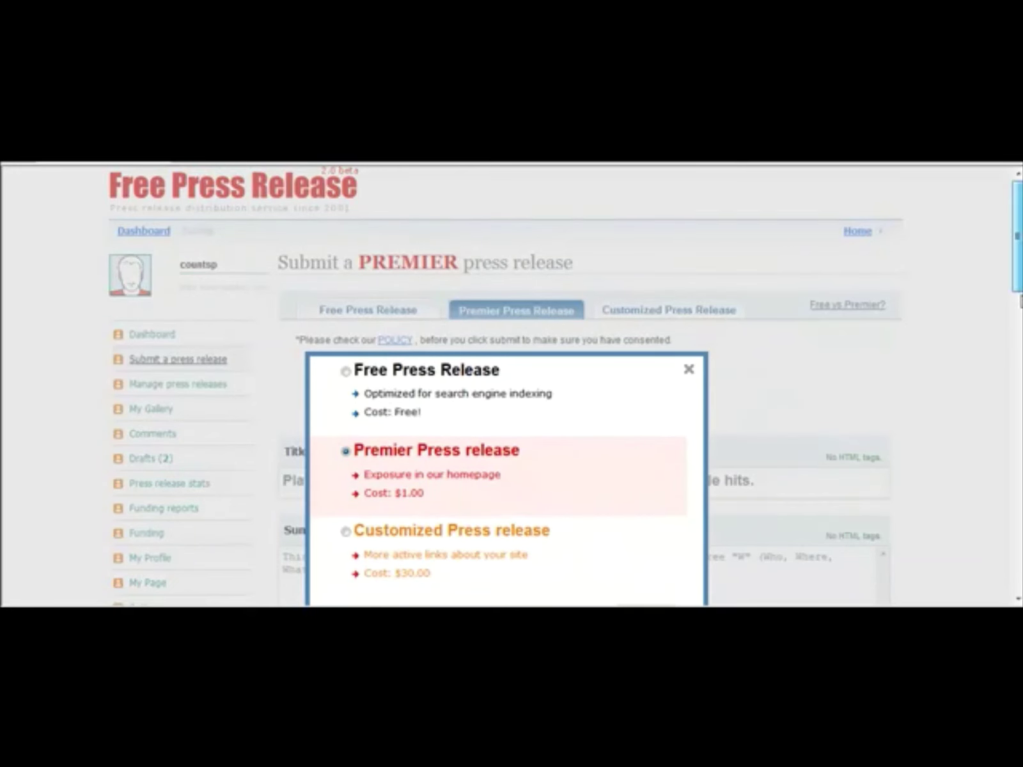
scroll(966, 327, down, 3)
click(645, 410)
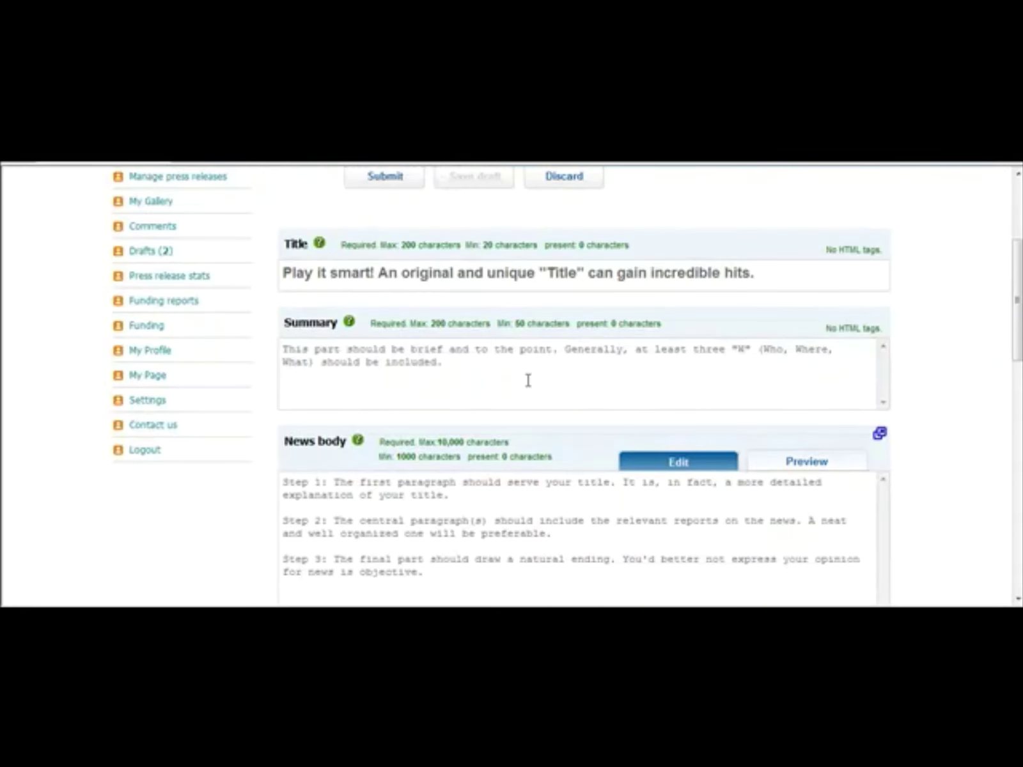
click(421, 363)
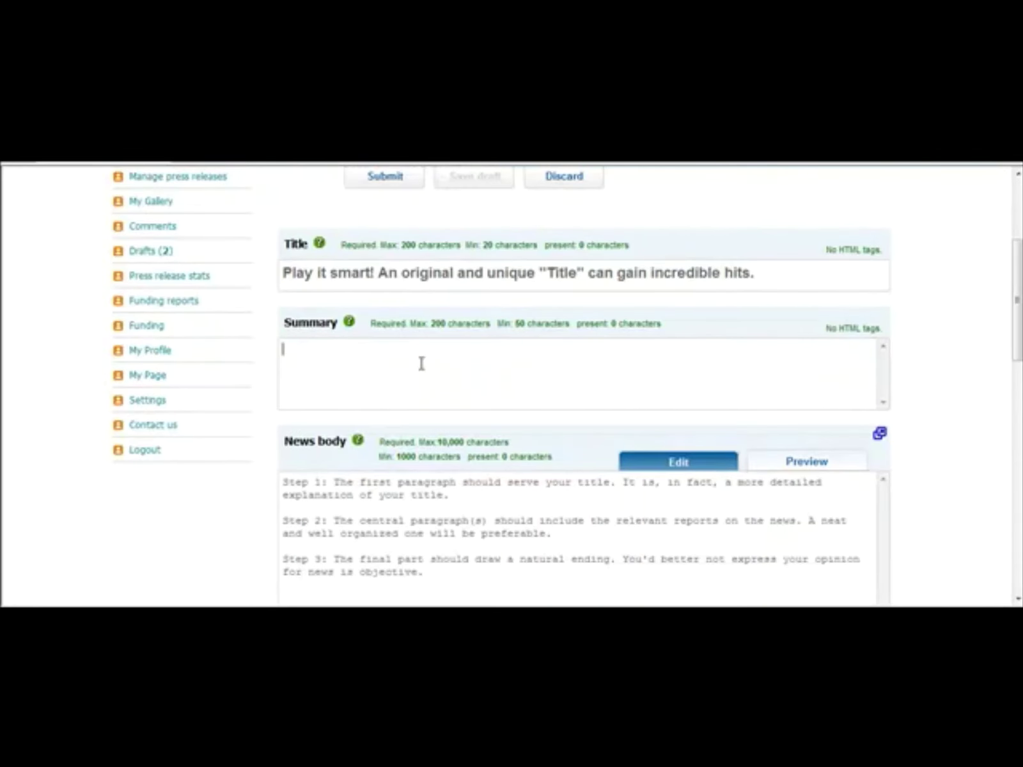
key(ctrl+v)
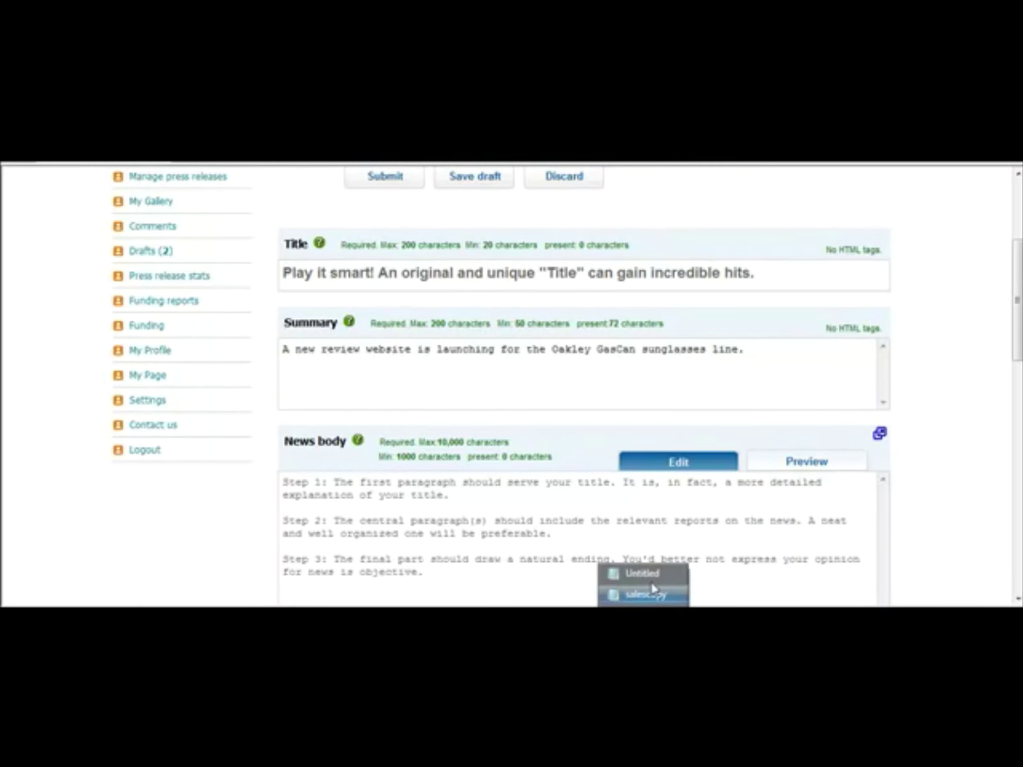
Step: Fill the Title field with the Oakley GasCan headline copied from Notepad
click(650, 587)
drag(486, 208, 149, 209)
key(ctrl+c)
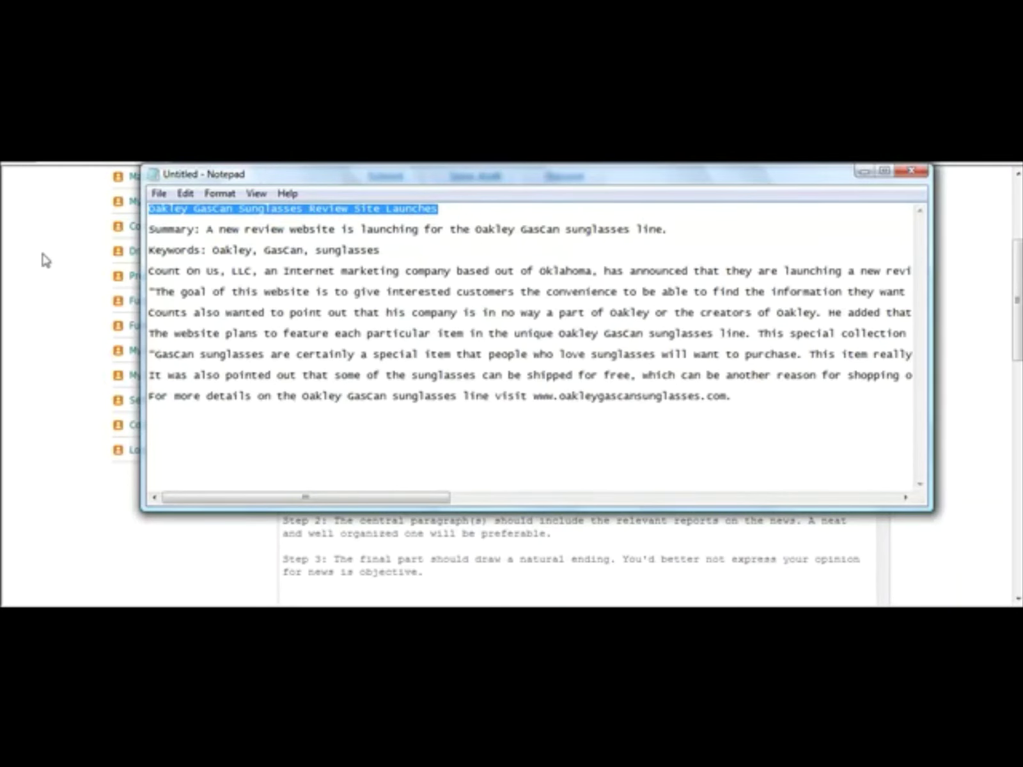
click(45, 259)
click(395, 272)
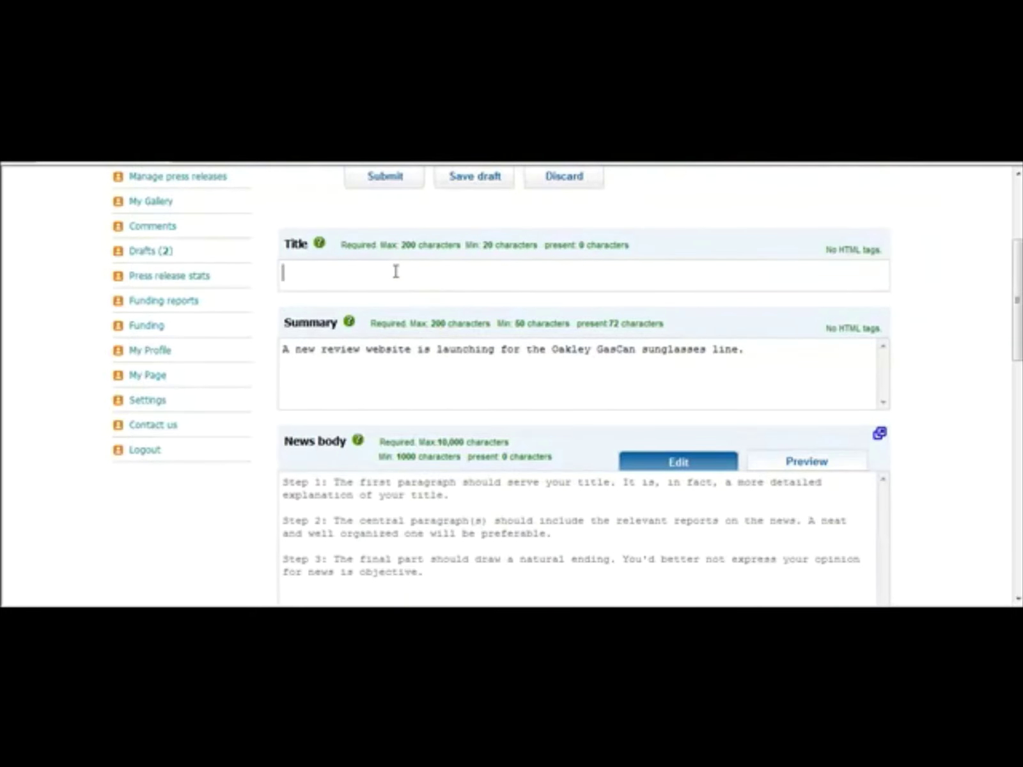
key(ctrl+v)
Step: Paste the full release body paragraphs from Notepad into the News body
click(410, 480)
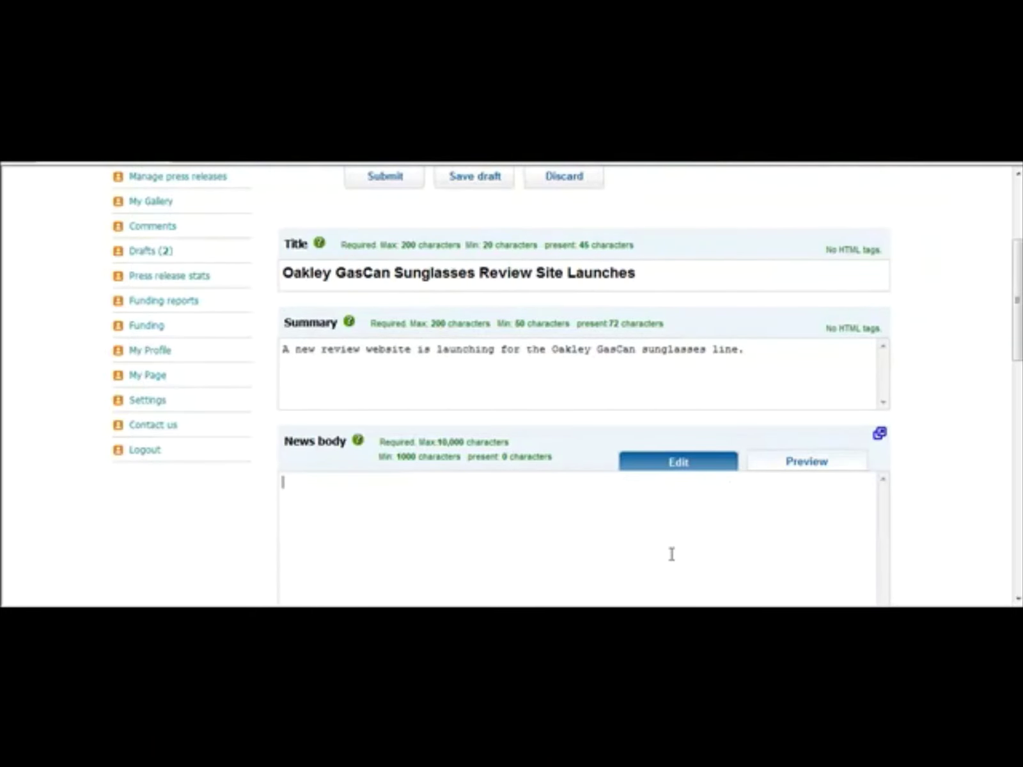
click(629, 571)
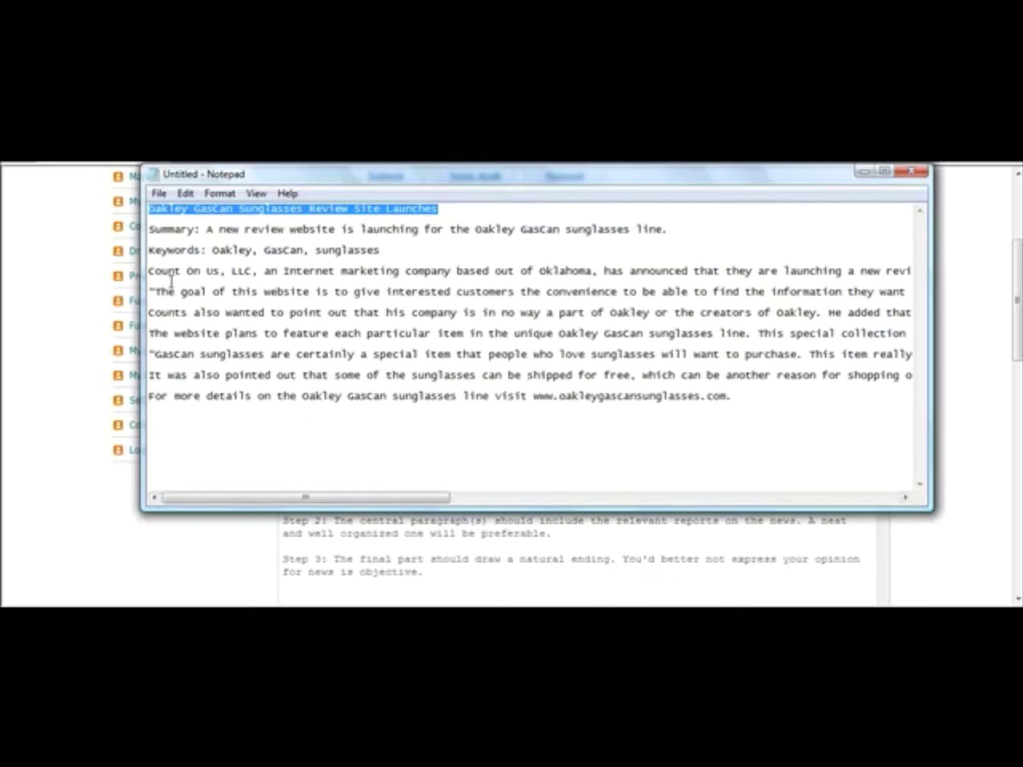
click(221, 193)
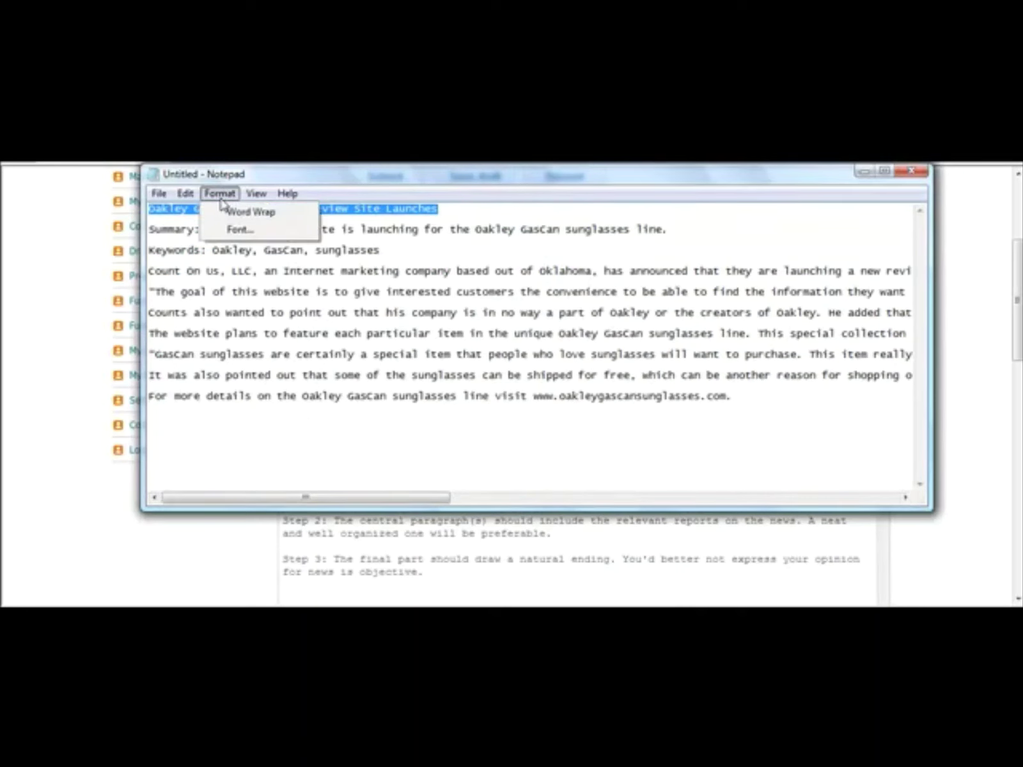
click(180, 242)
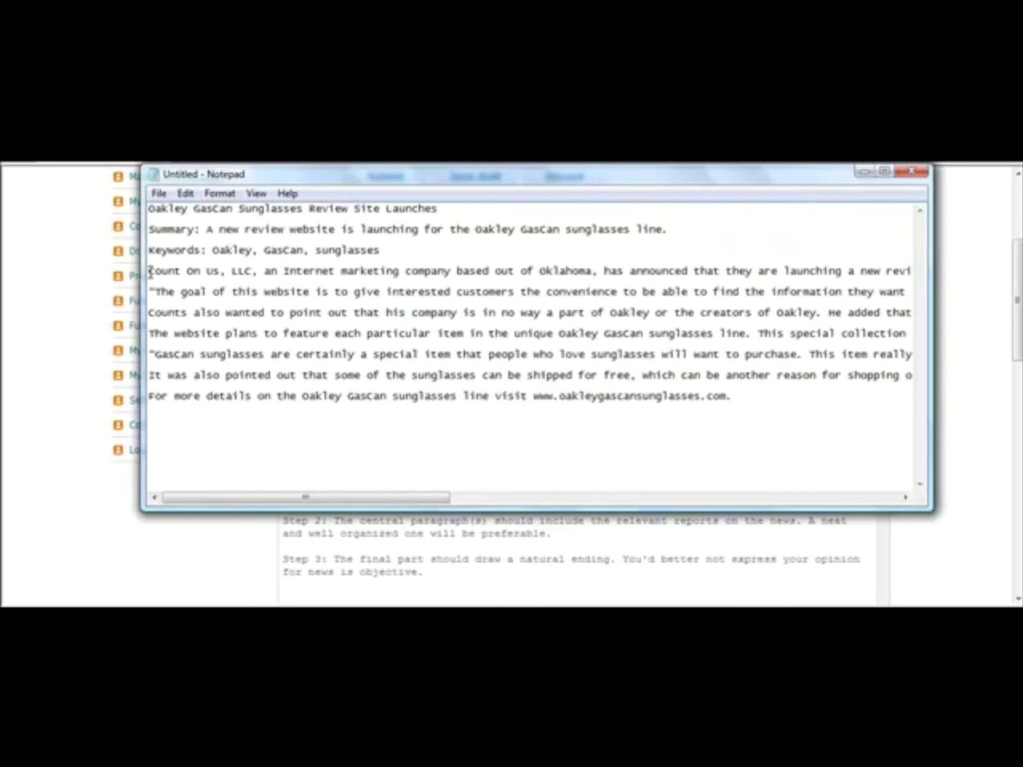
drag(148, 271, 768, 418)
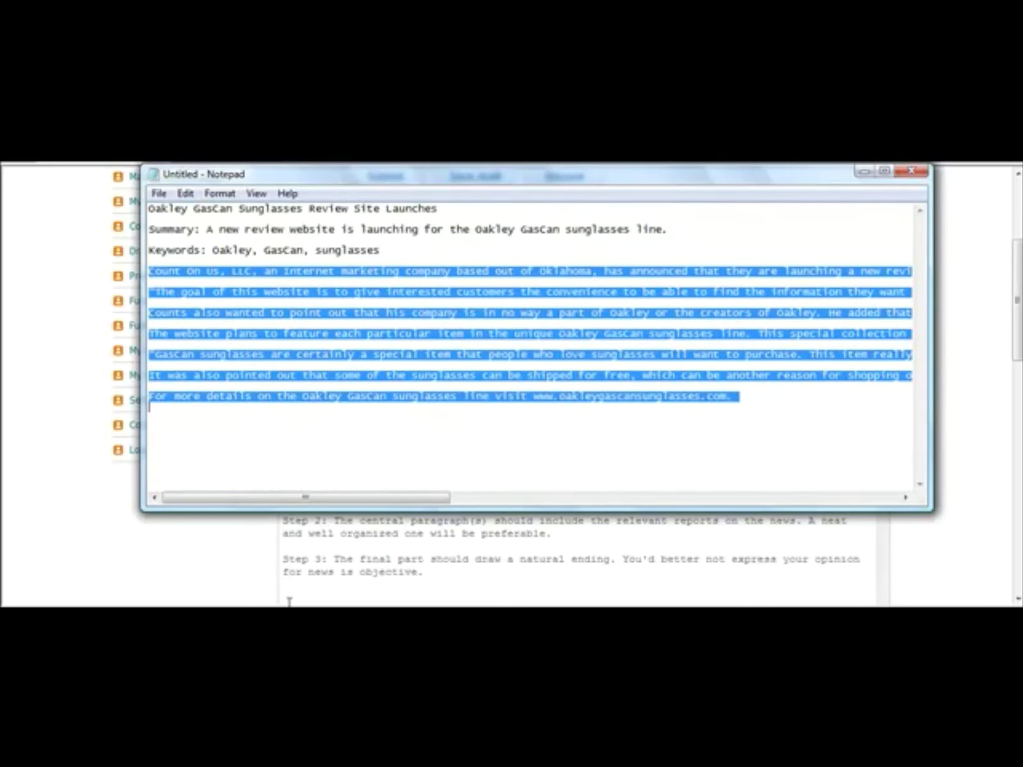
click(261, 572)
click(376, 540)
key(ctrl+v)
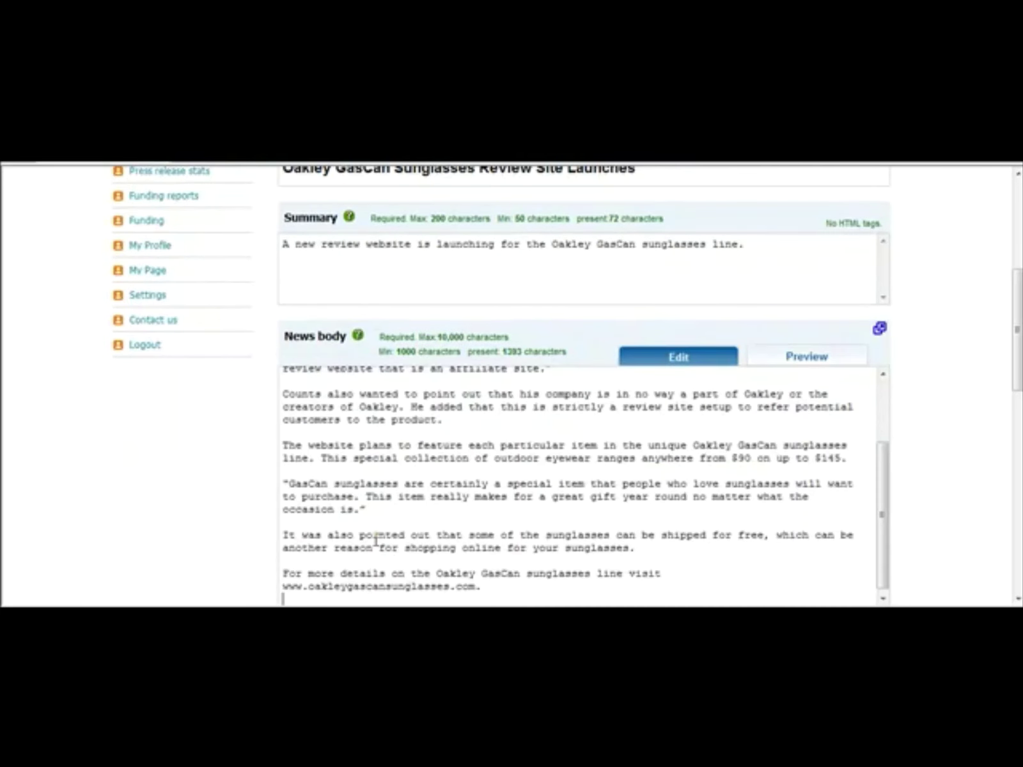
drag(881, 534, 900, 438)
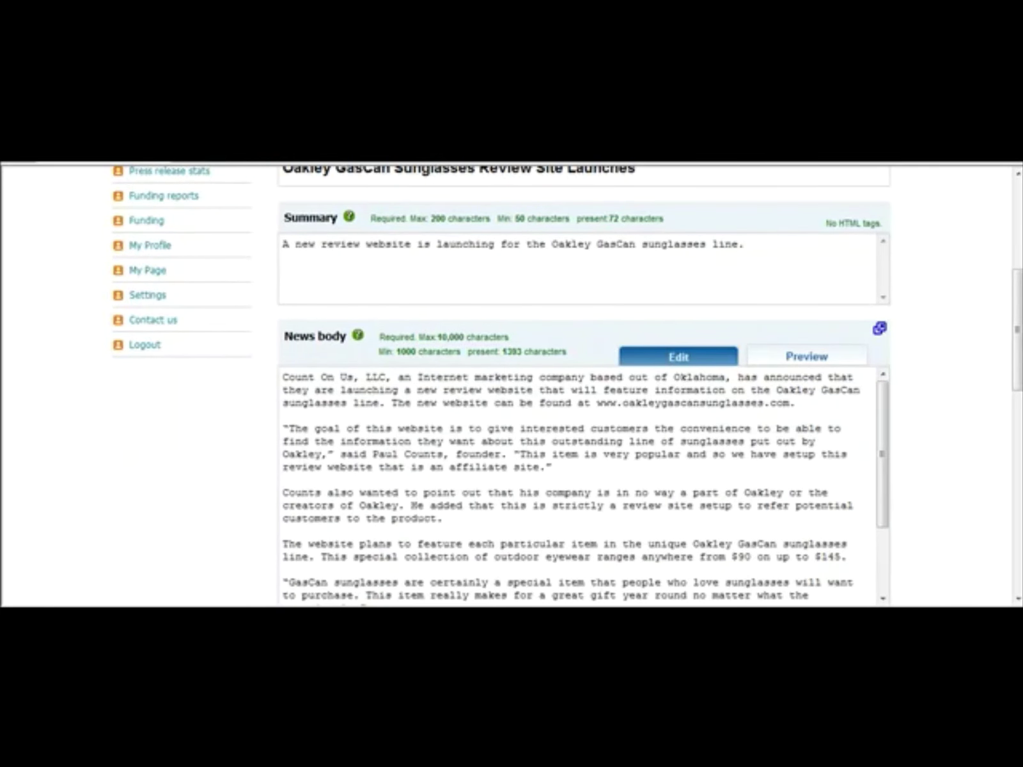
drag(1019, 365, 1019, 468)
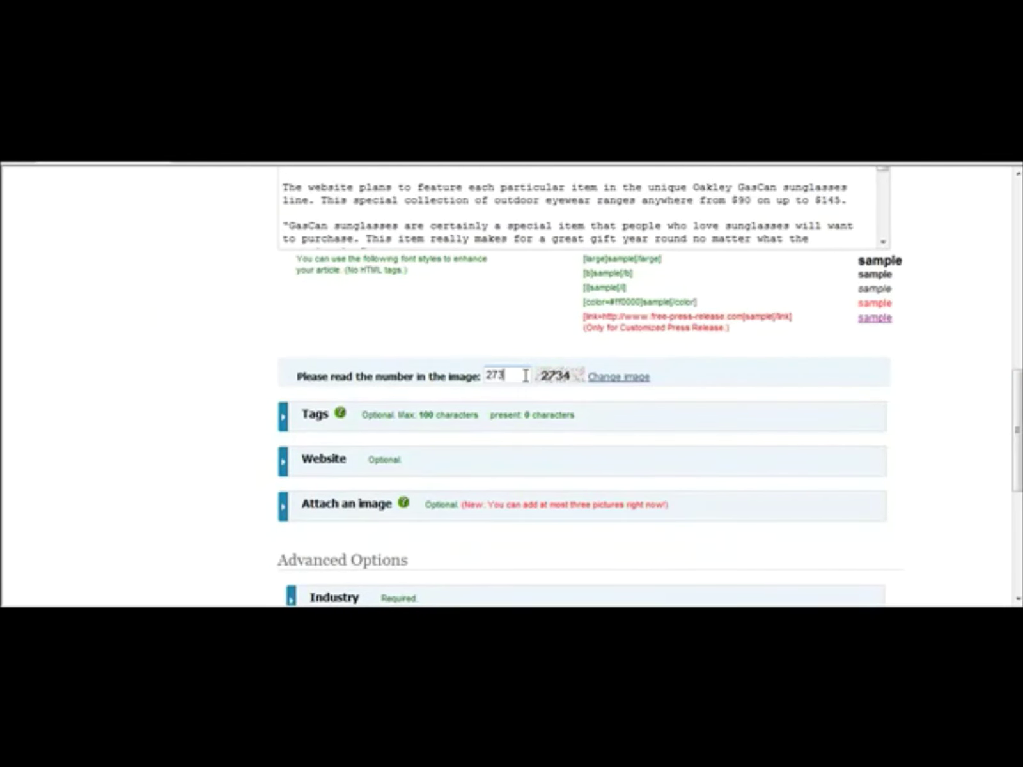
Step: Paste the keywords 'Oakley, GasCan, sunglasses' from Notepad into the Tags field
click(292, 422)
click(407, 454)
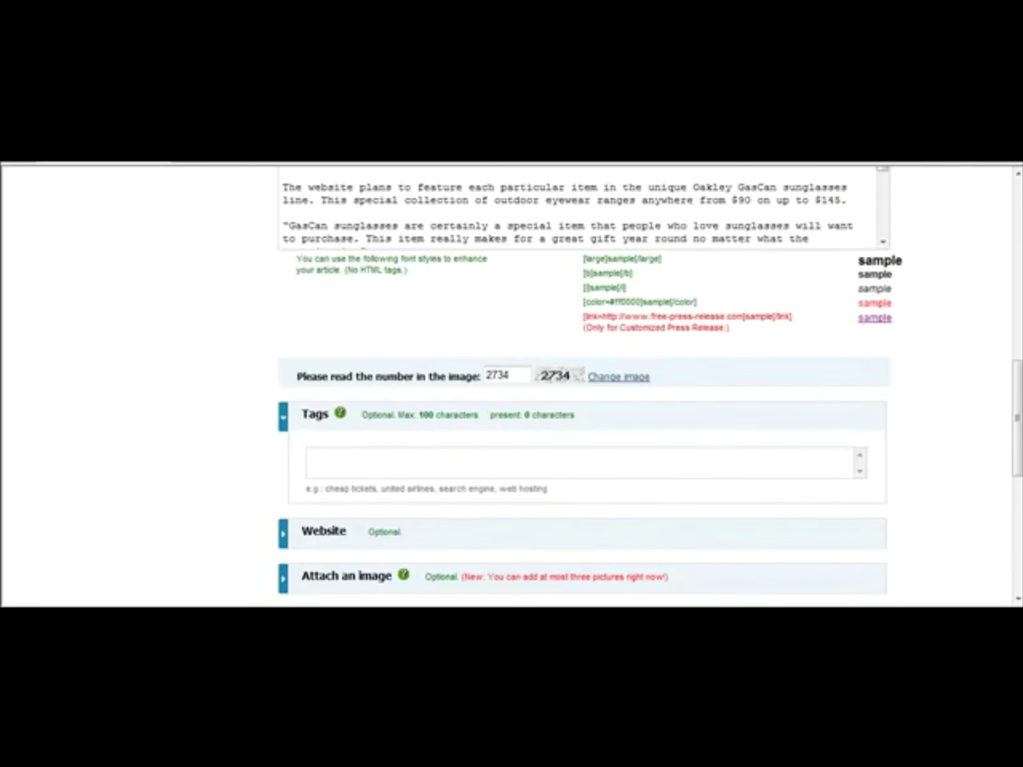
mouse_move(650, 605)
click(643, 573)
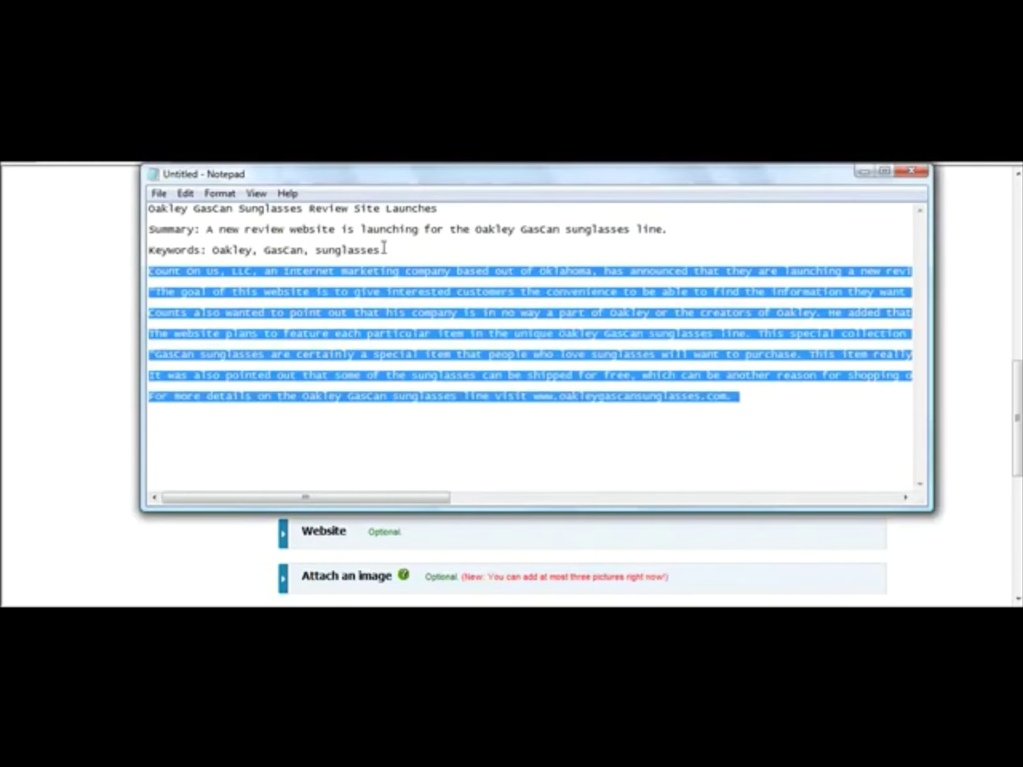
drag(384, 250, 213, 251)
key(ctrl+c)
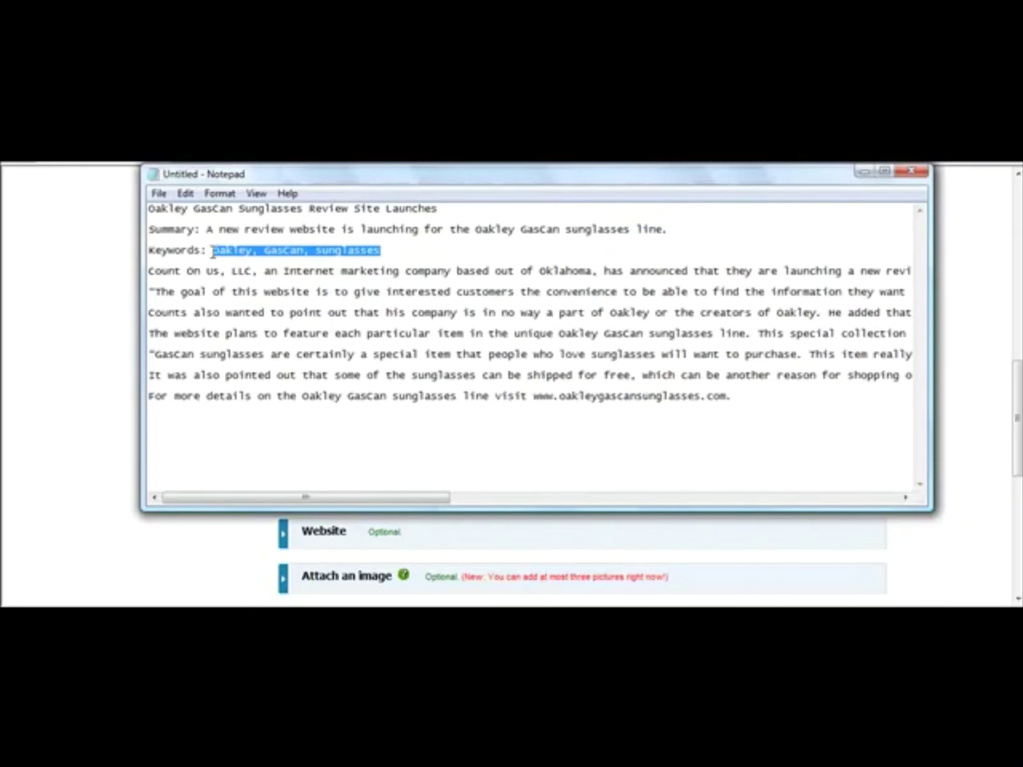
click(112, 286)
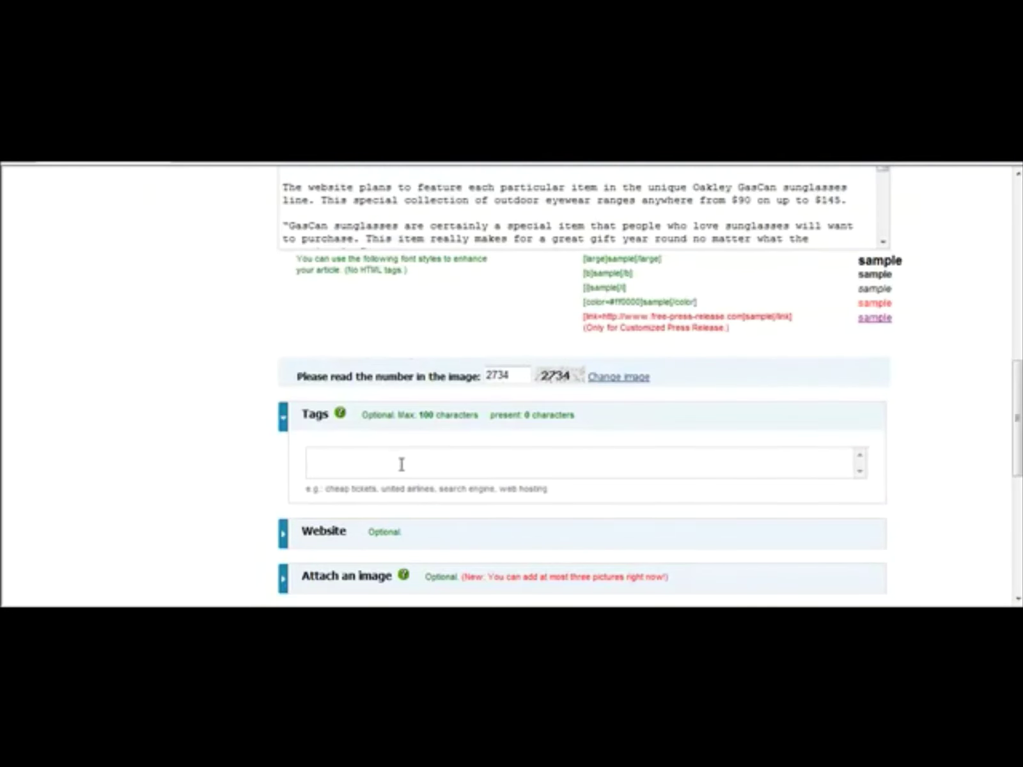
key(ctrl+v)
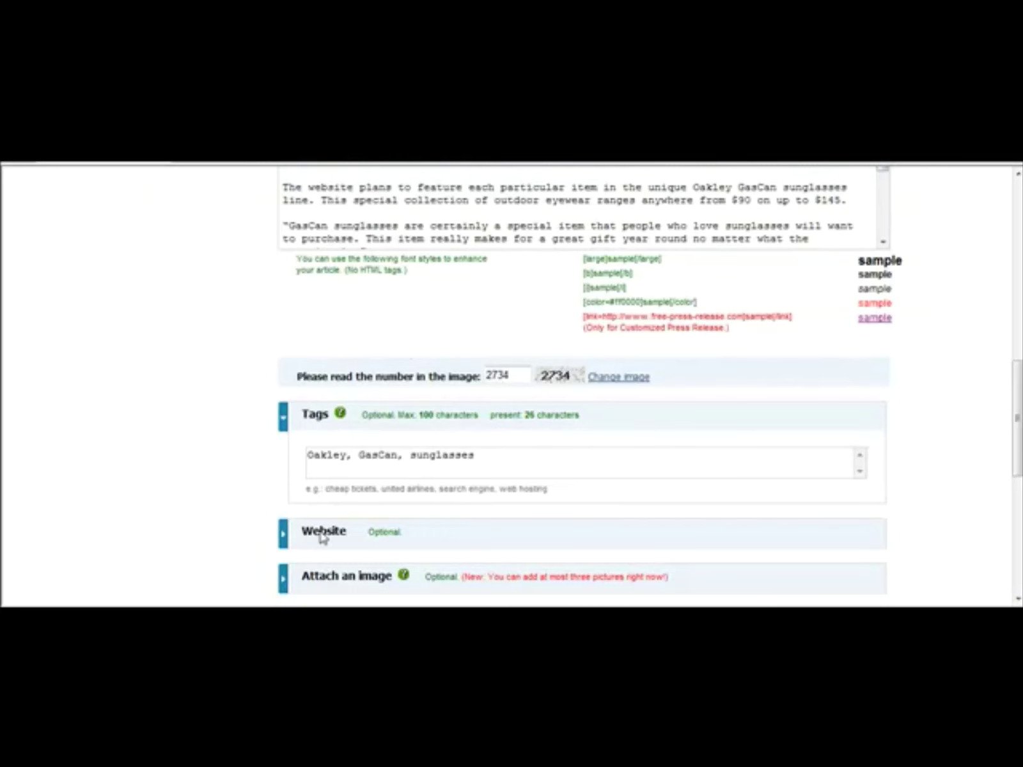
click(216, 520)
click(286, 538)
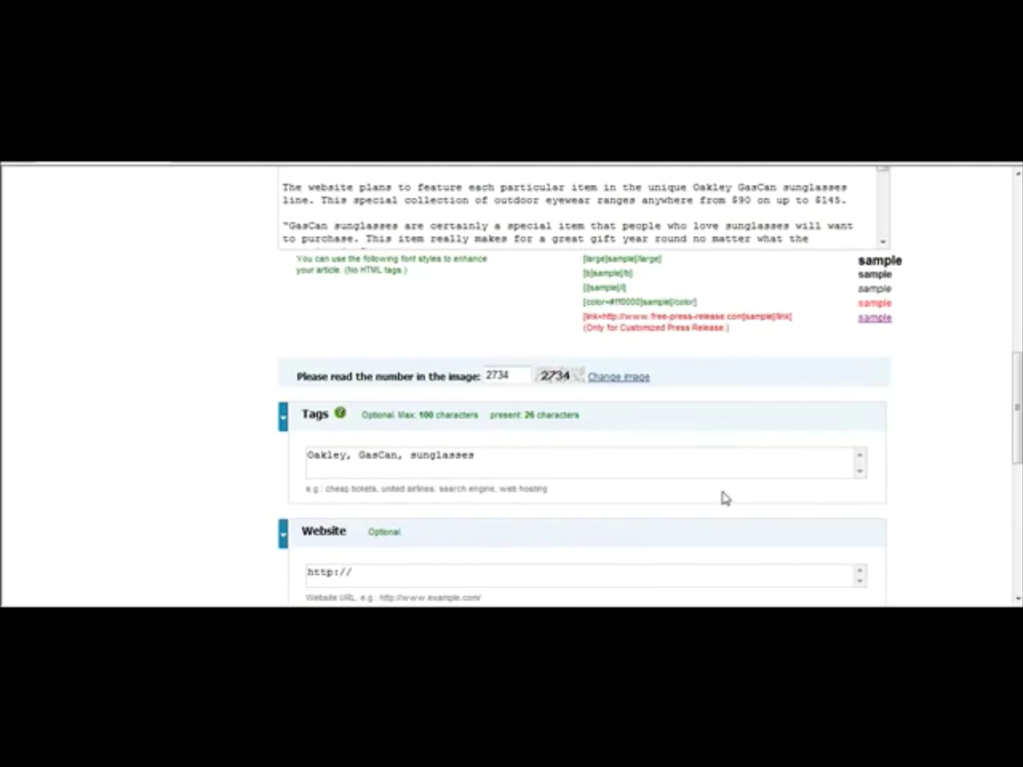
scroll(575, 383, down, 3)
click(413, 393)
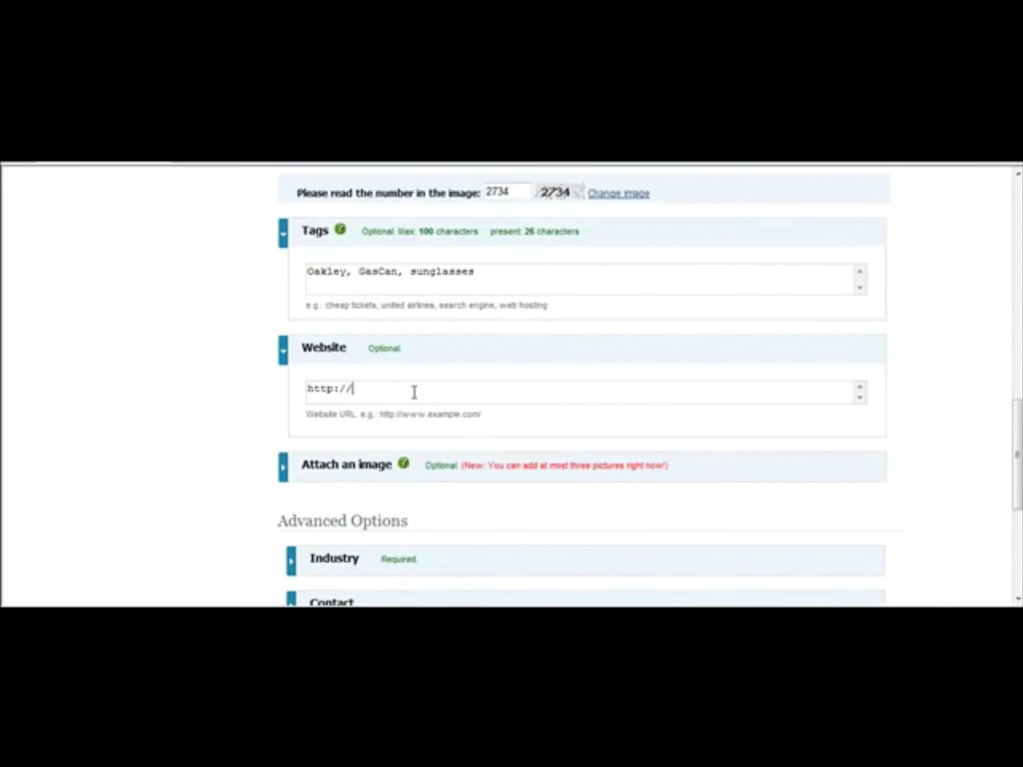
text(www.oakleygascansunglasses.com)
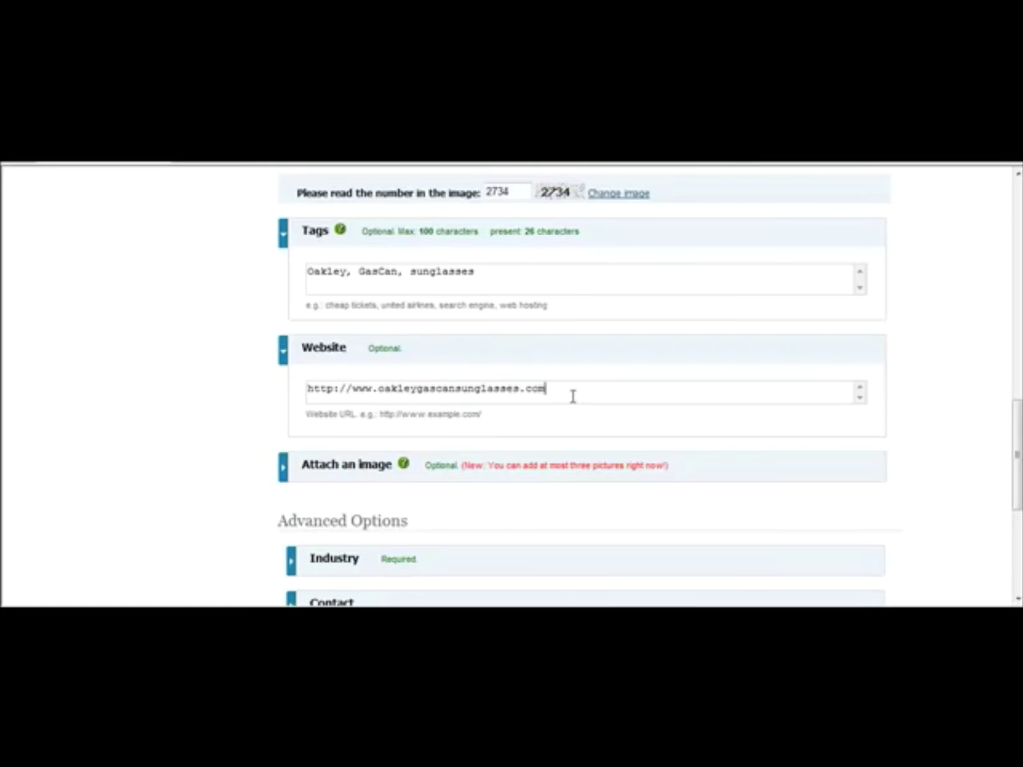
drag(1020, 422, 1019, 454)
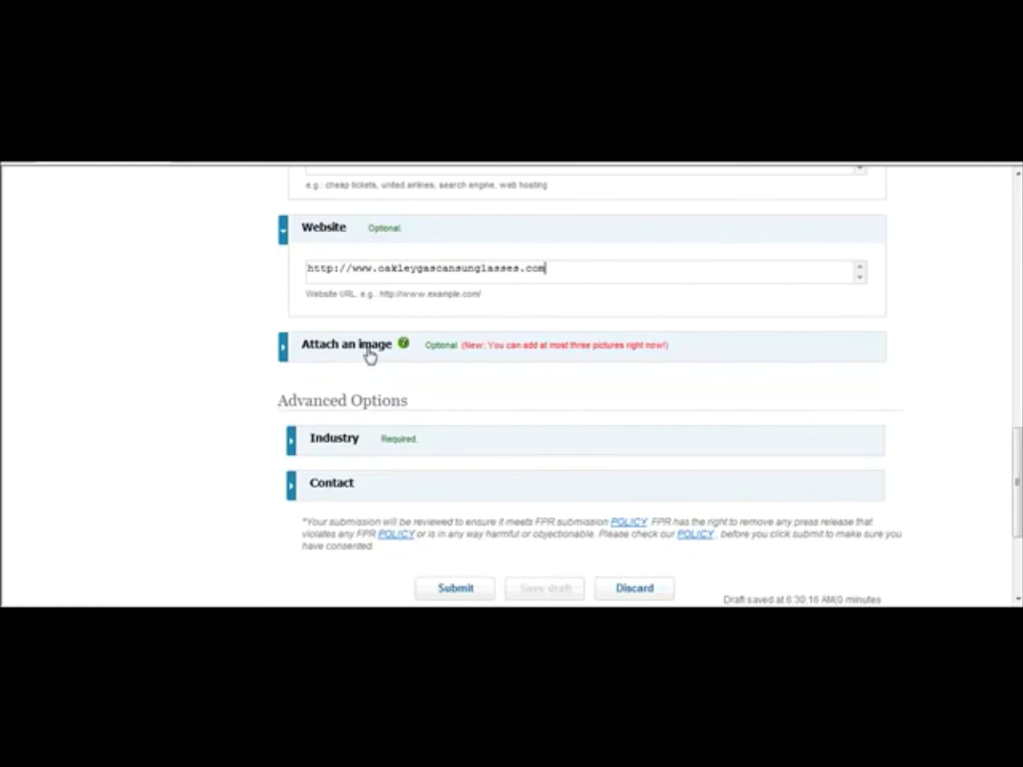
Step: Pick 'Industry: Apparel / Textiles' in the Industry dropdown, replacing Online Marketing / SEO
click(294, 441)
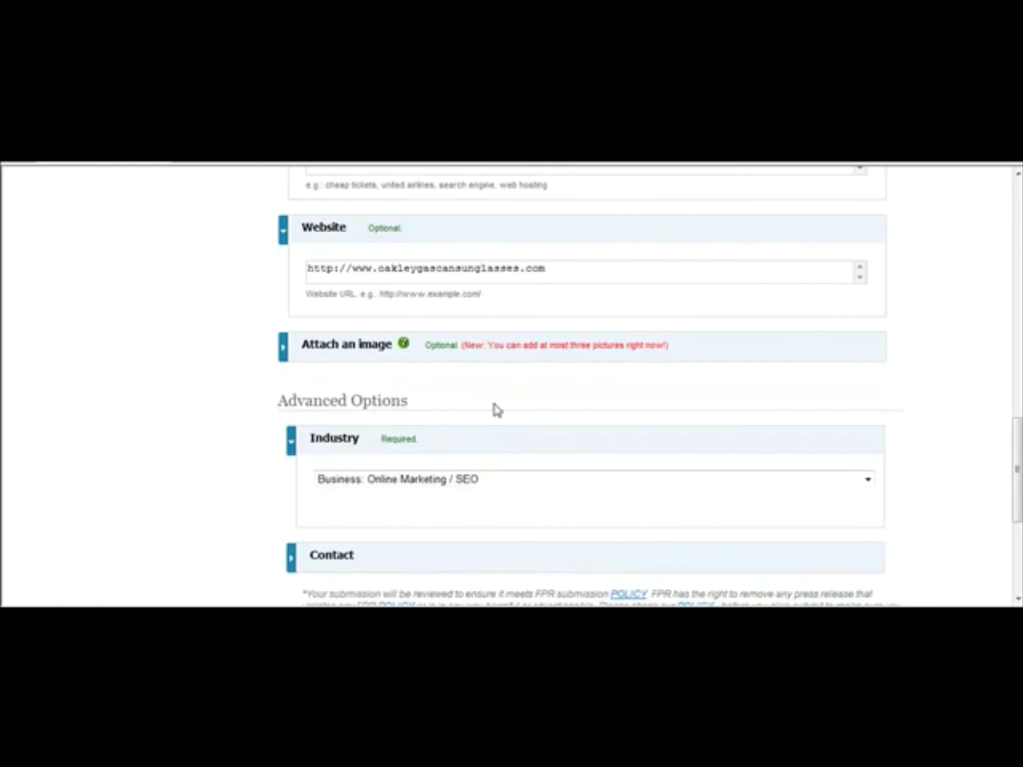
click(874, 478)
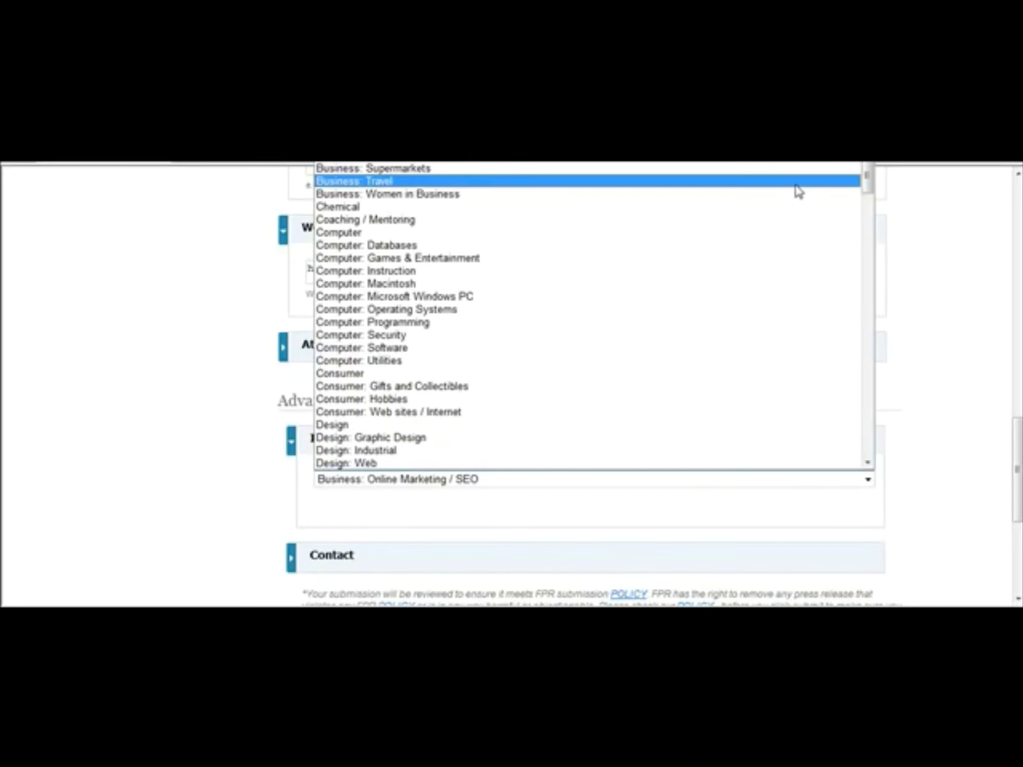
drag(870, 174, 893, 261)
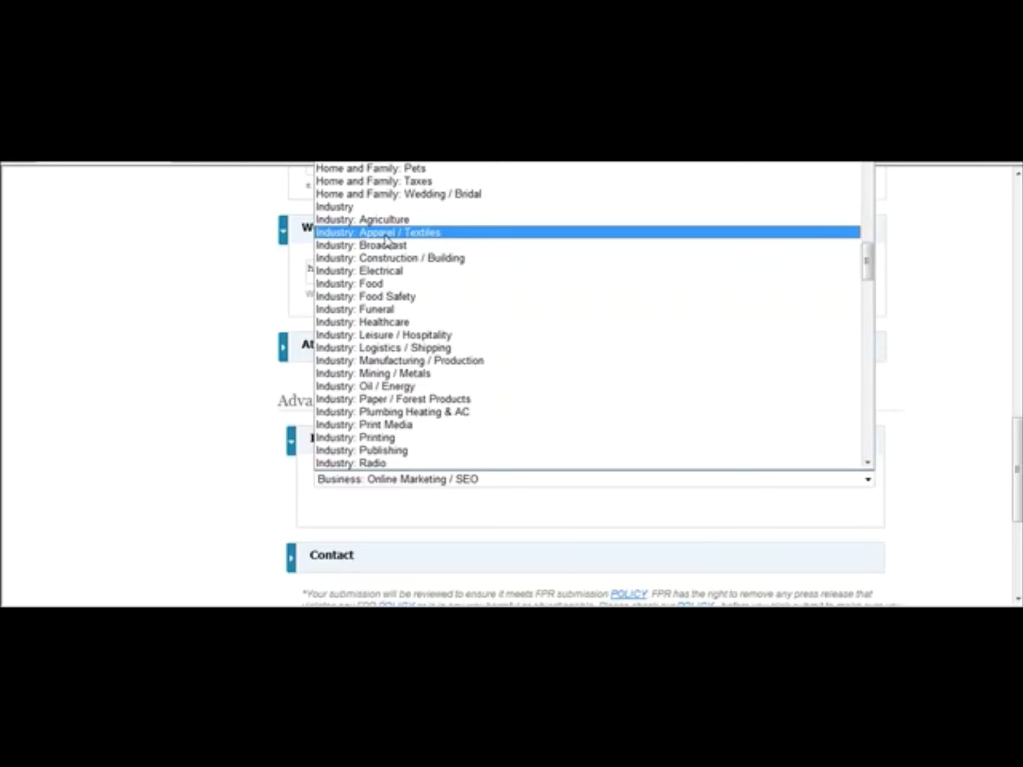
click(386, 233)
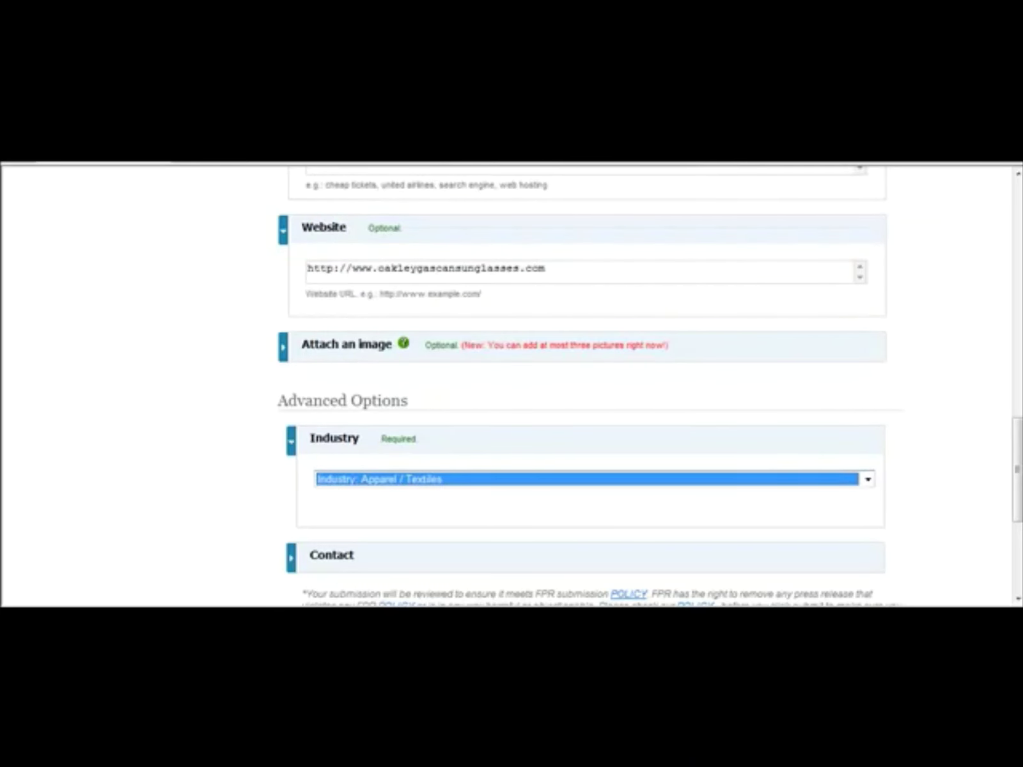
scroll(1009, 443, down, 2)
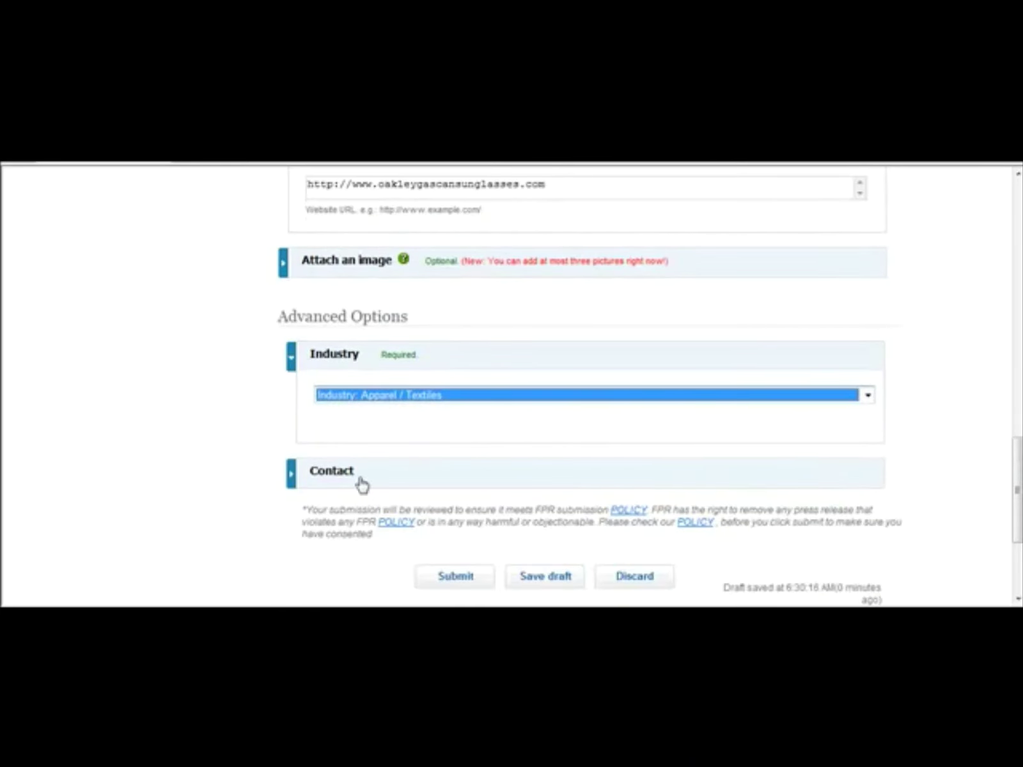
Step: Open the Contact section and replace the contact e-mail with a new address
click(343, 489)
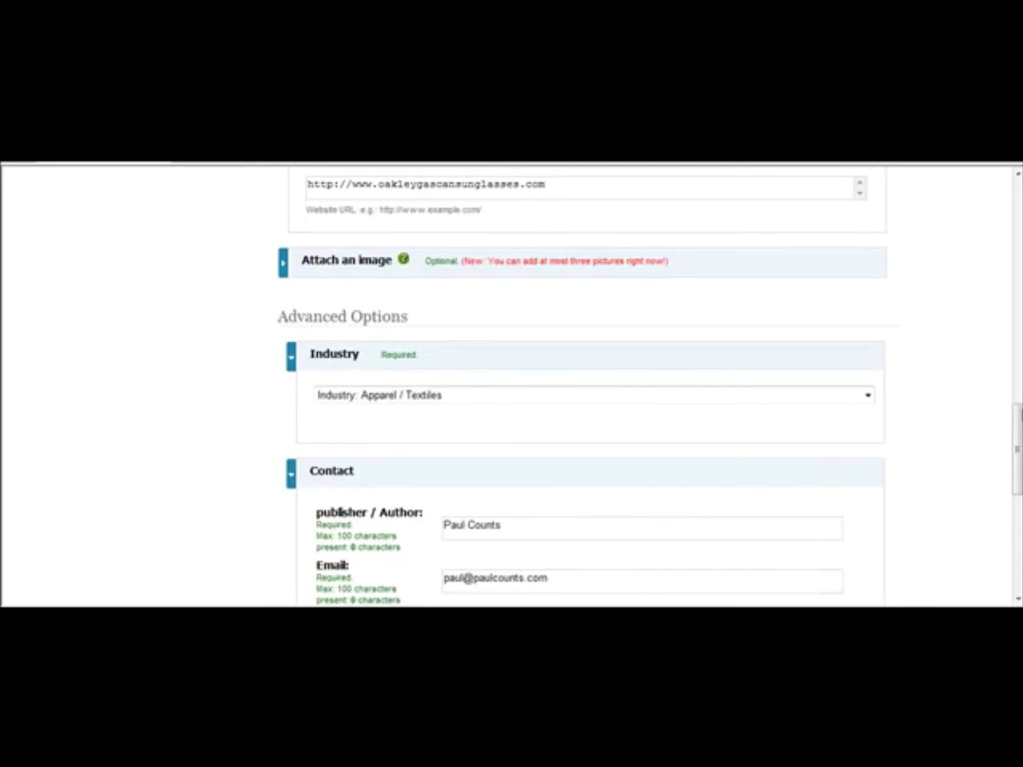
scroll(690, 329, down, 5)
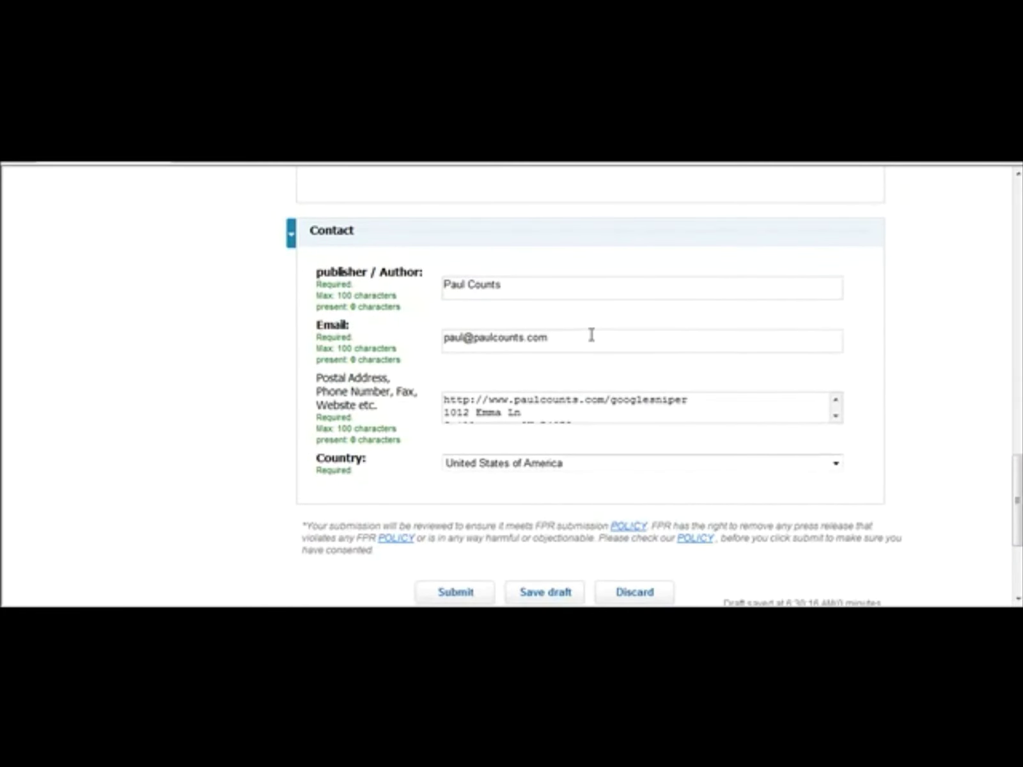
drag(592, 335, 299, 326)
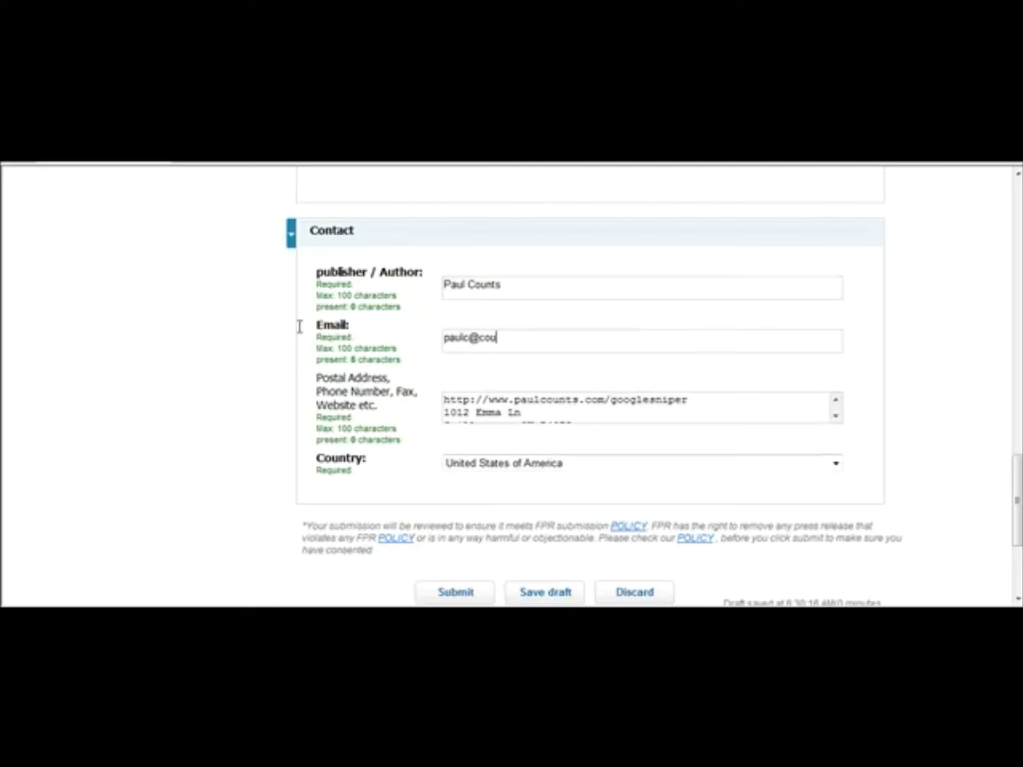
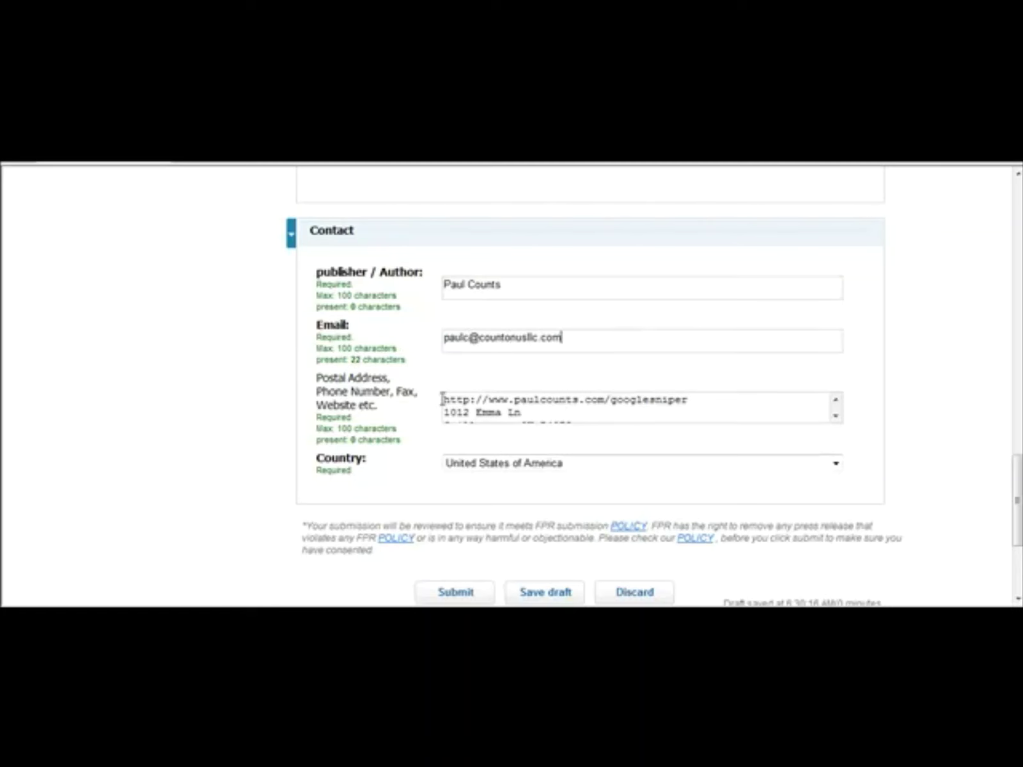
Step: Clear the website and postal address lines and enter the contact's phone number instead
drag(446, 397, 721, 404)
key(BackSpace)
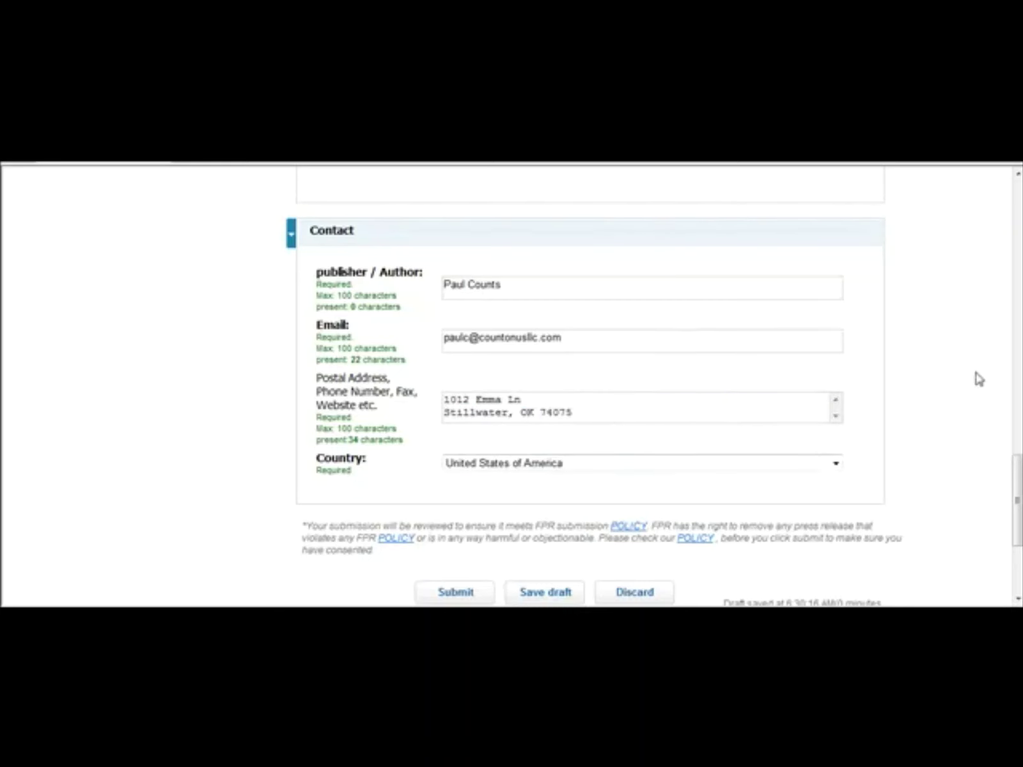
scroll(1013, 511, down, 2)
scroll(959, 466, up, 1)
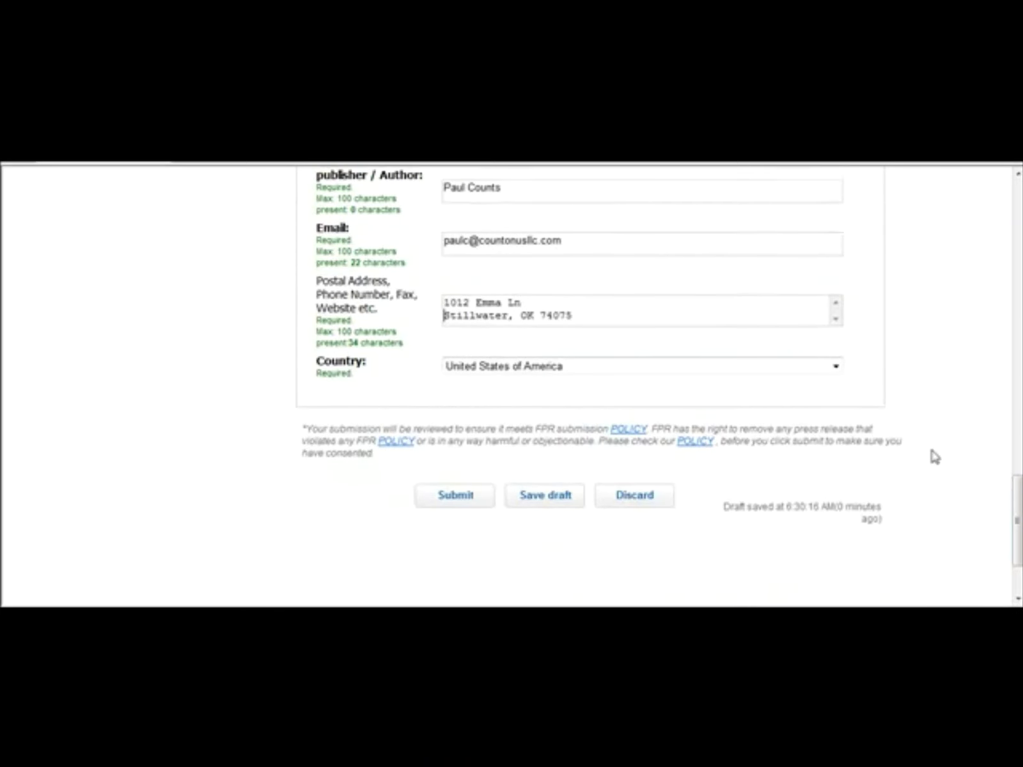
drag(635, 312, 388, 263)
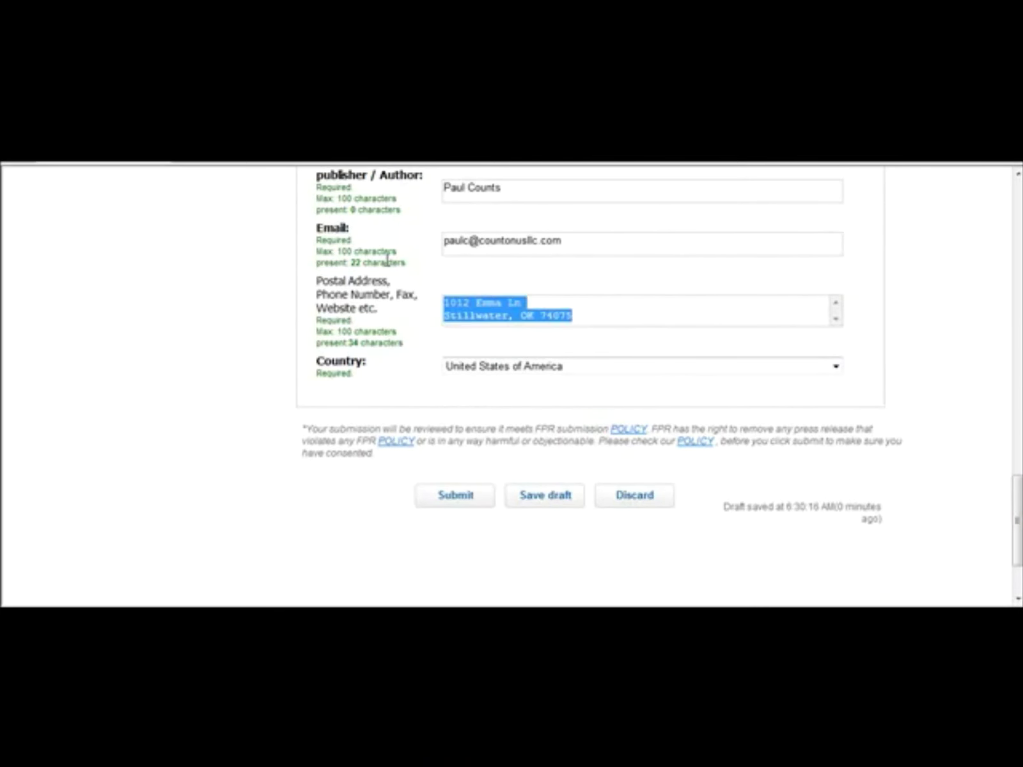
key(BackSpace)
text((405)
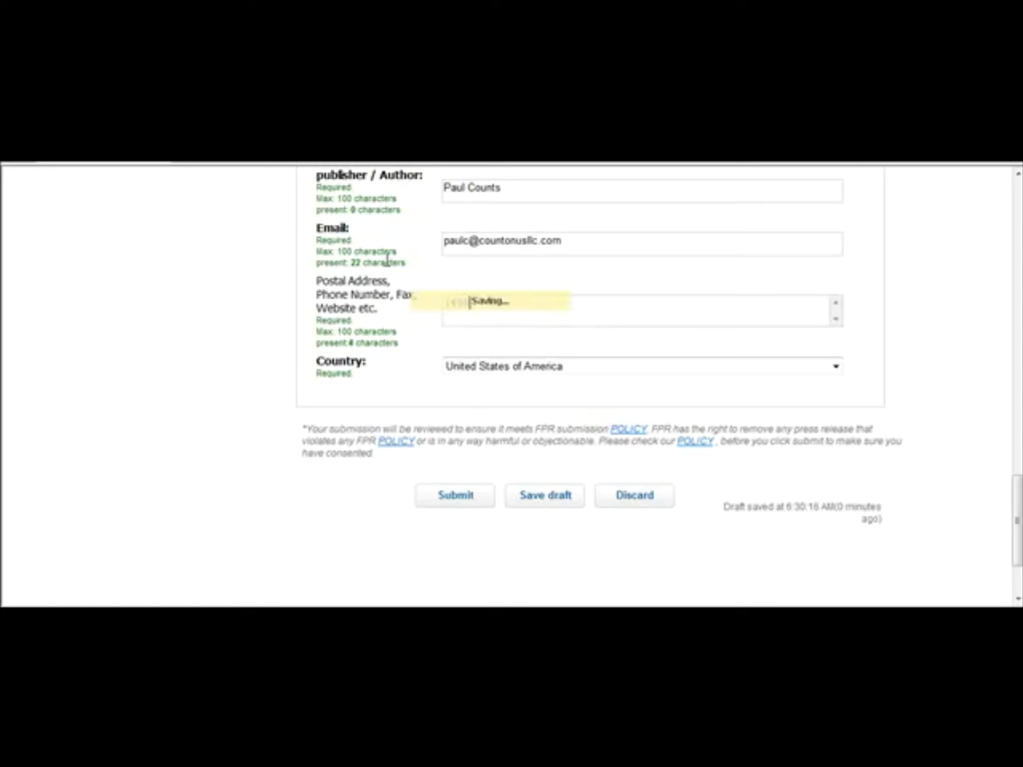
key(BackSpace)
key(BackSpace)
key(BackSpace)
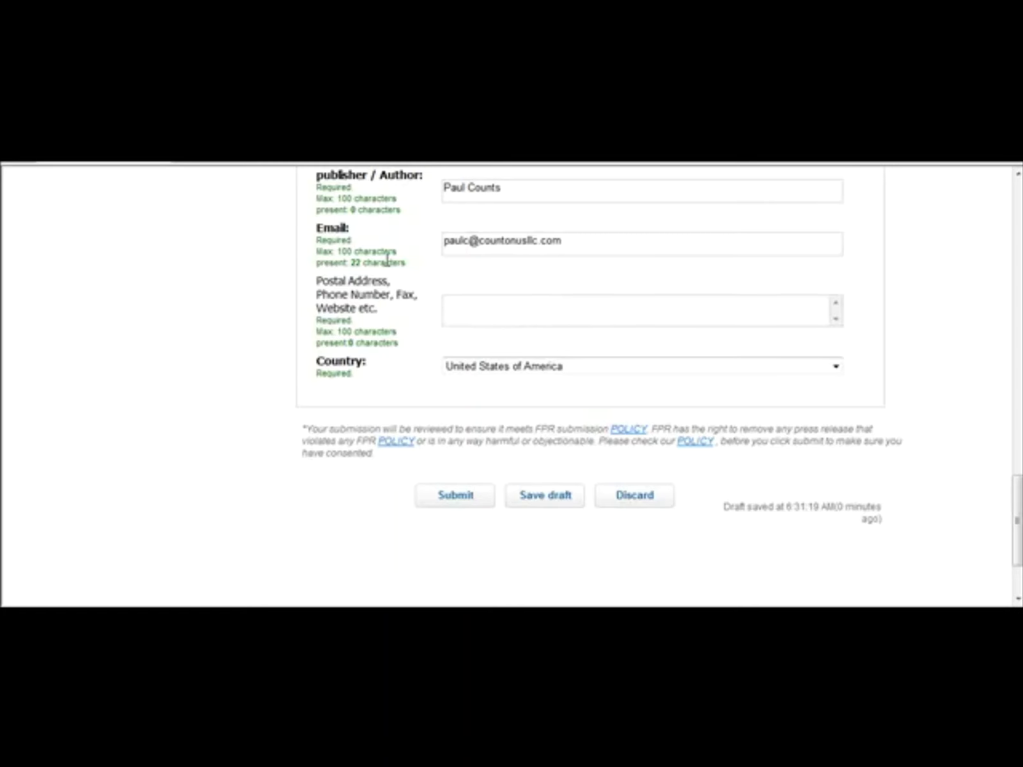
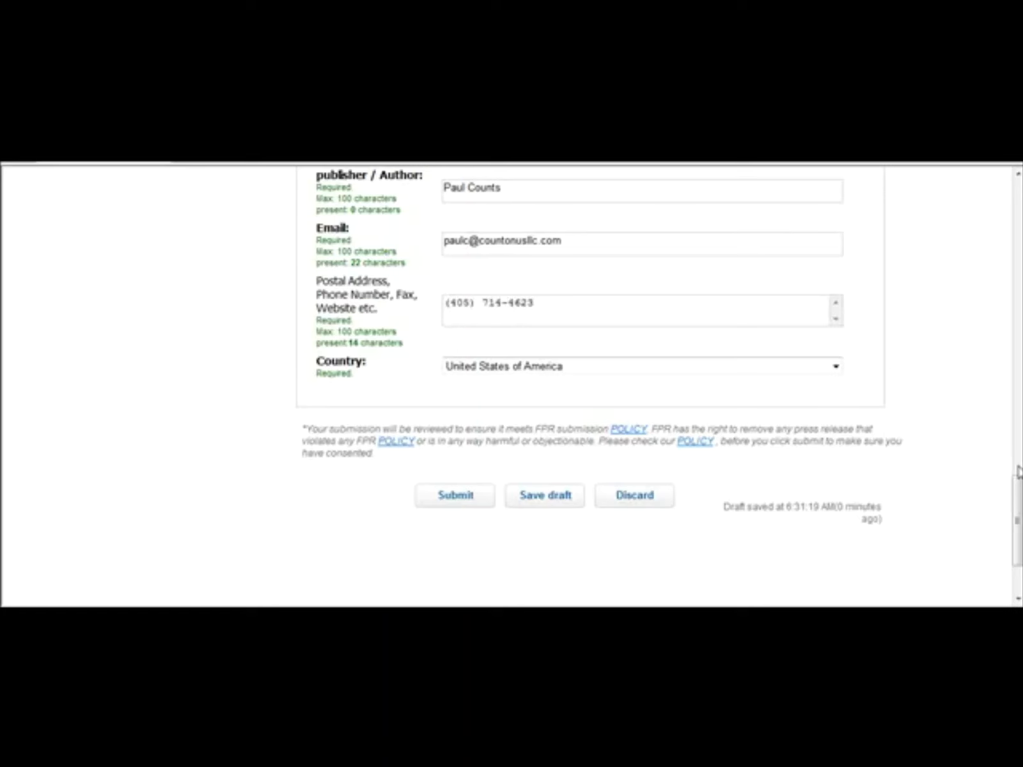
scroll(1018, 492, down, 3)
Step: Submit the Oakley GasCan release as premier, accept the 1-credit charge, and open its published URL
click(484, 383)
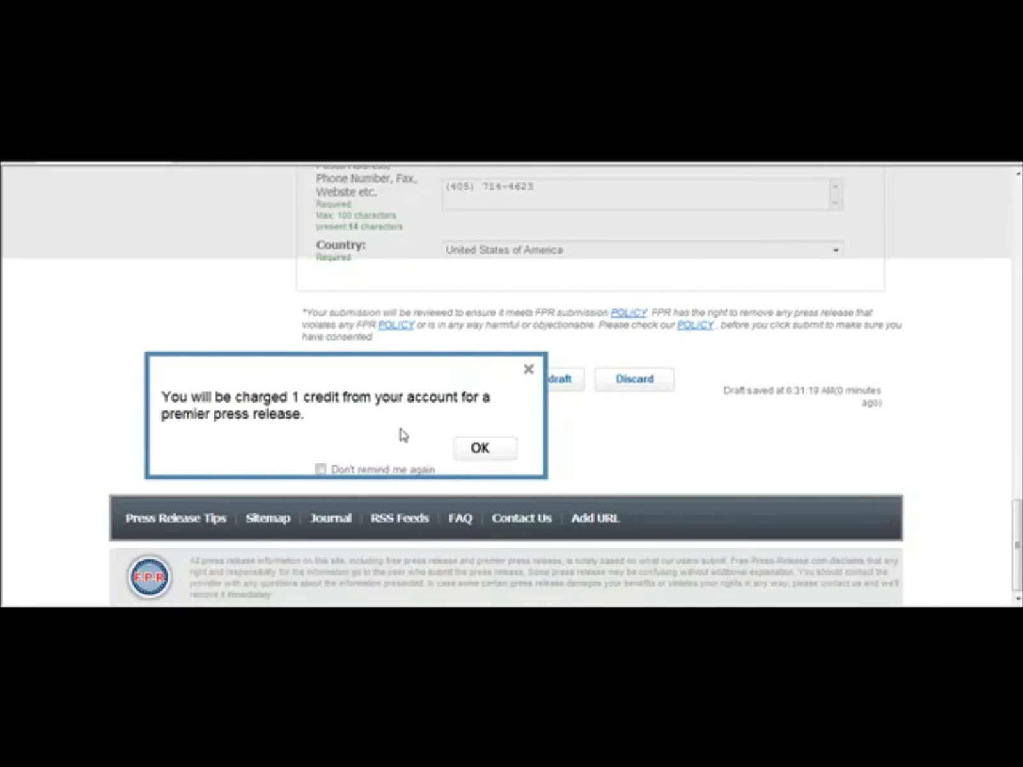
click(473, 448)
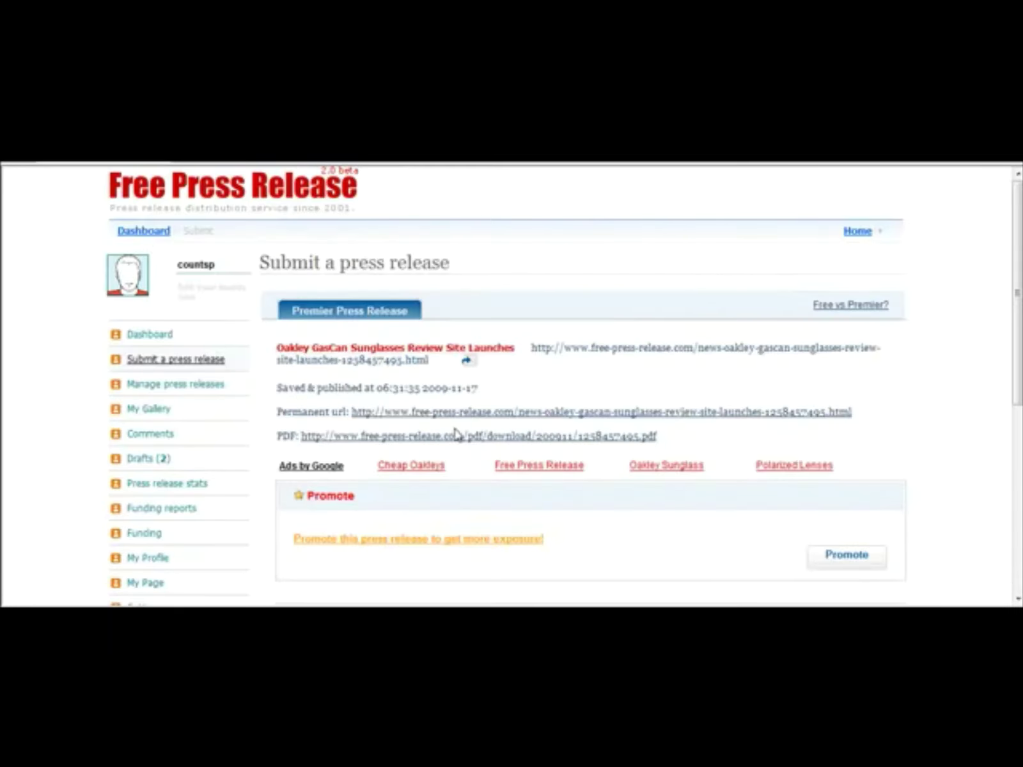
click(733, 351)
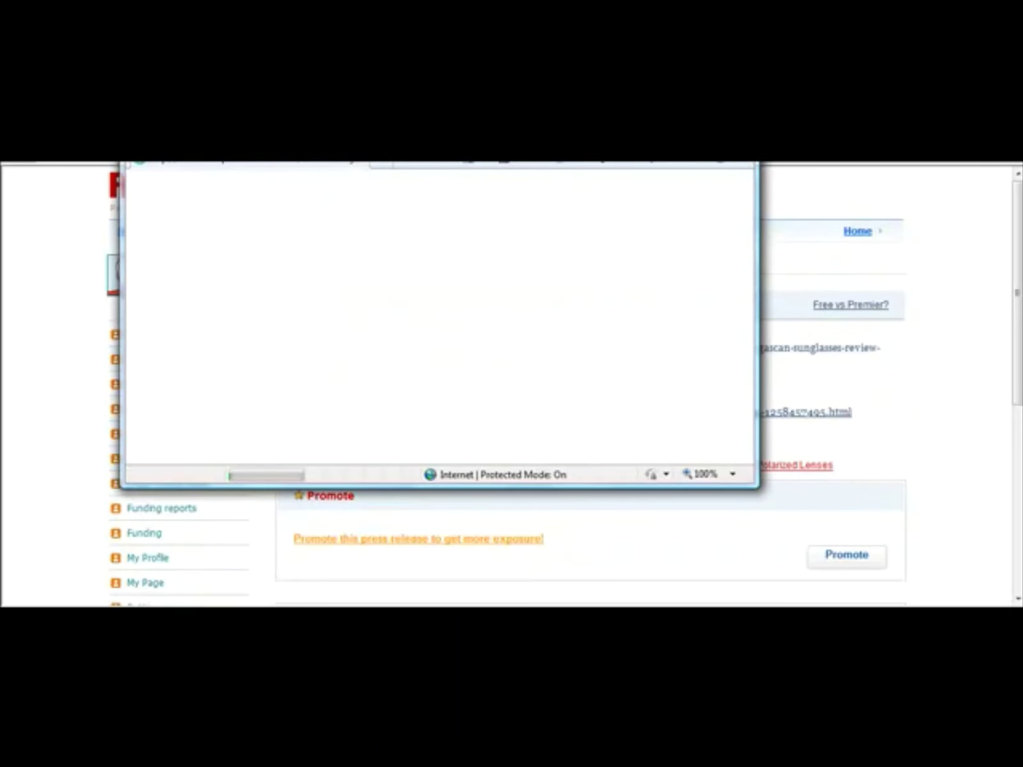
Step: Maximize the published release and check that its 'Visit our website' link opens the Oakley site
key(super+Up)
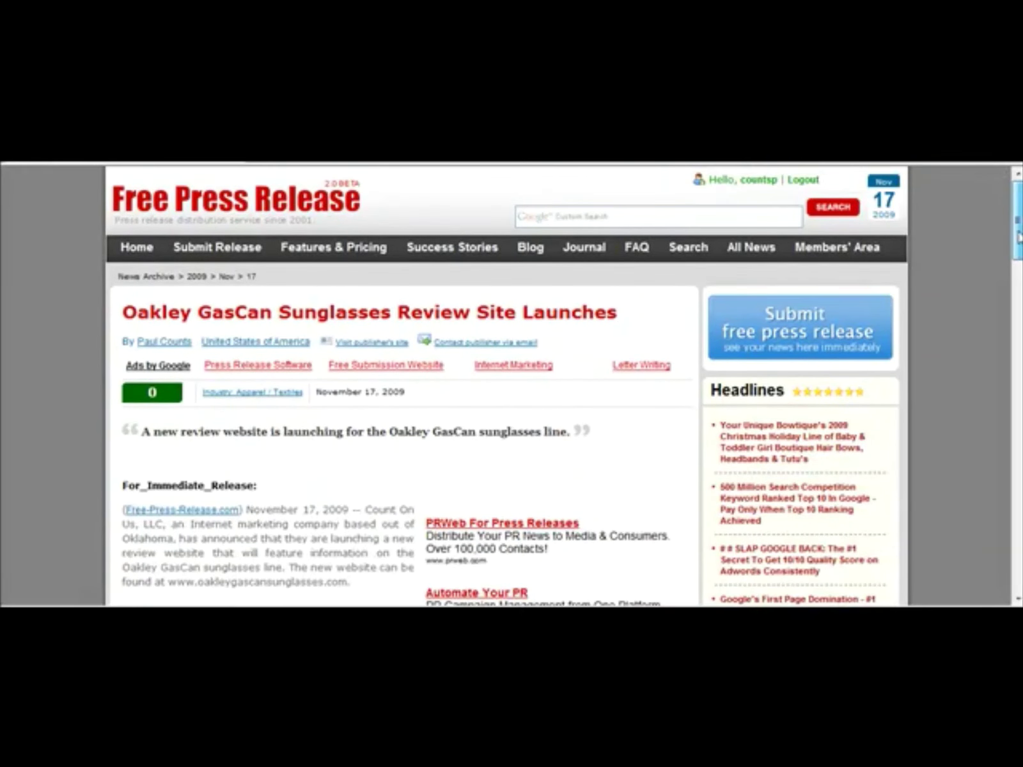
drag(1018, 238, 1019, 355)
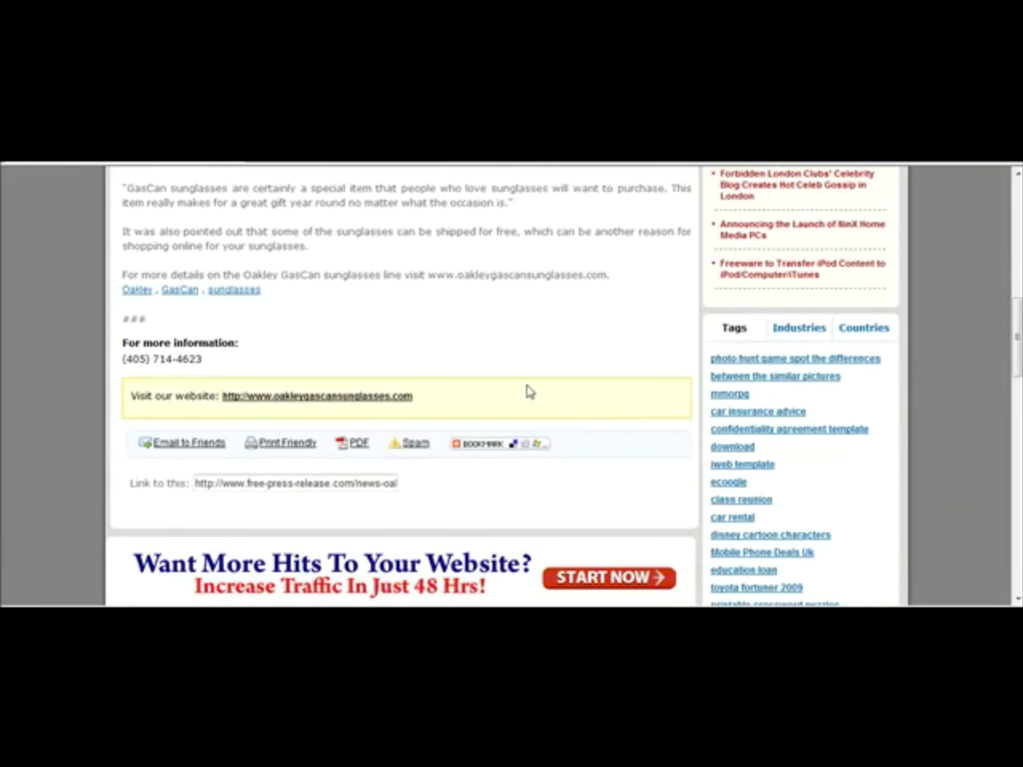
click(362, 400)
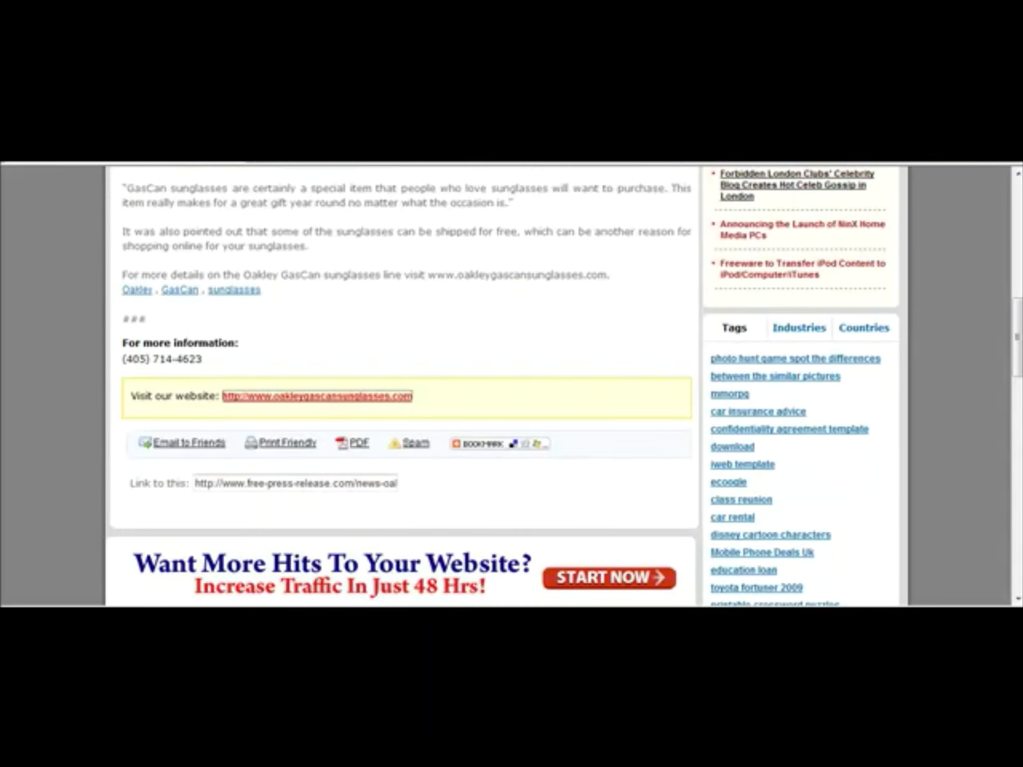
key(alt+F4)
Step: Close the remaining Free Press Release windows to reach the PRLog homepage
drag(1020, 369, 1016, 223)
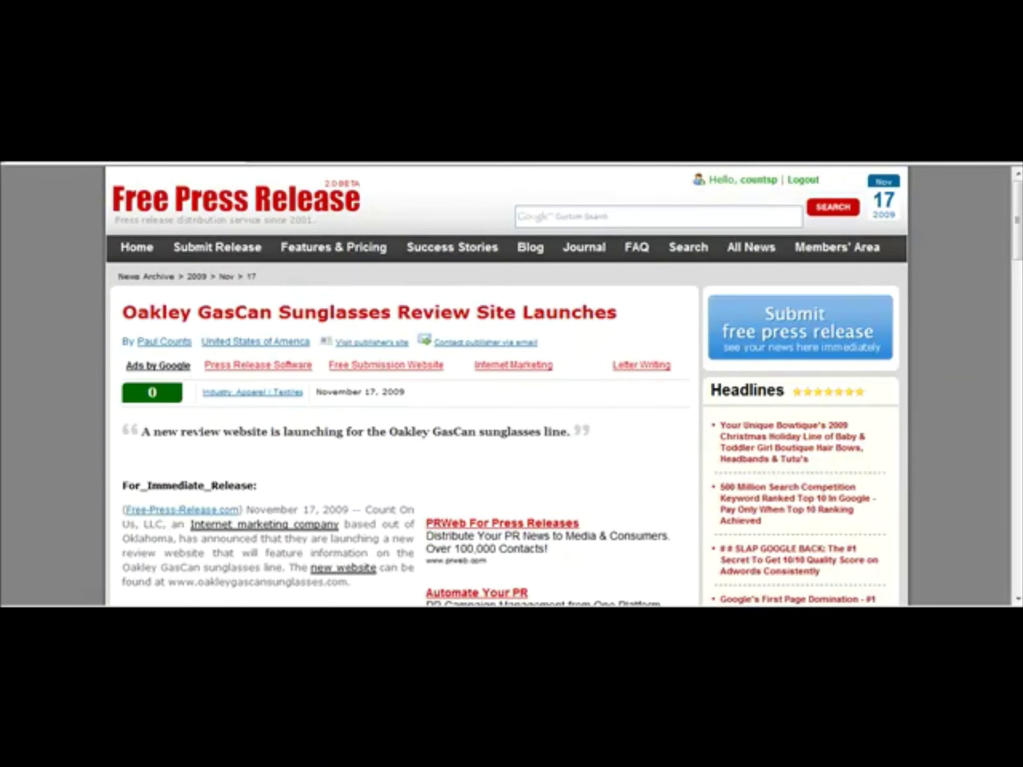
key(alt+F4)
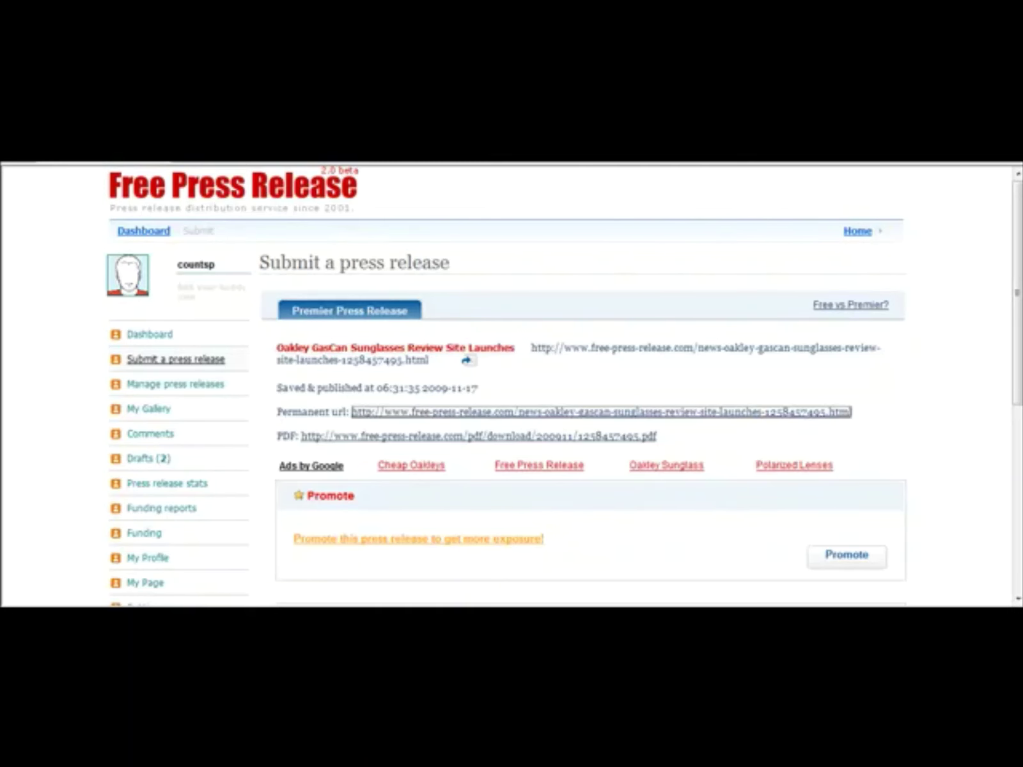
click(753, 346)
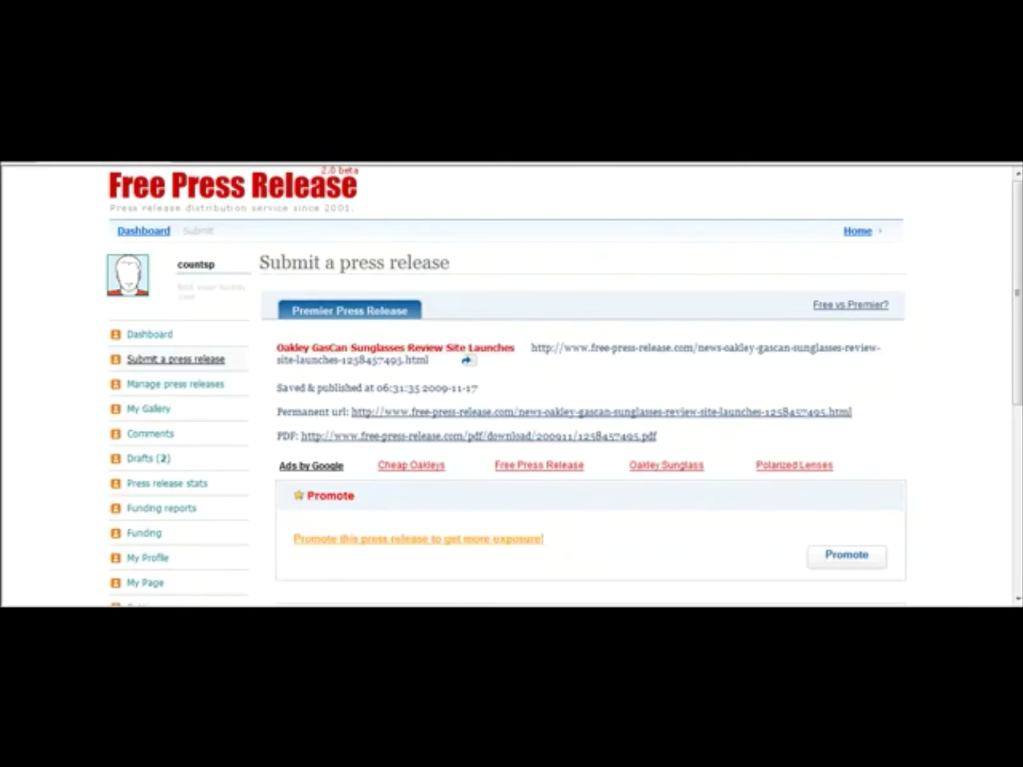
key(alt+F4)
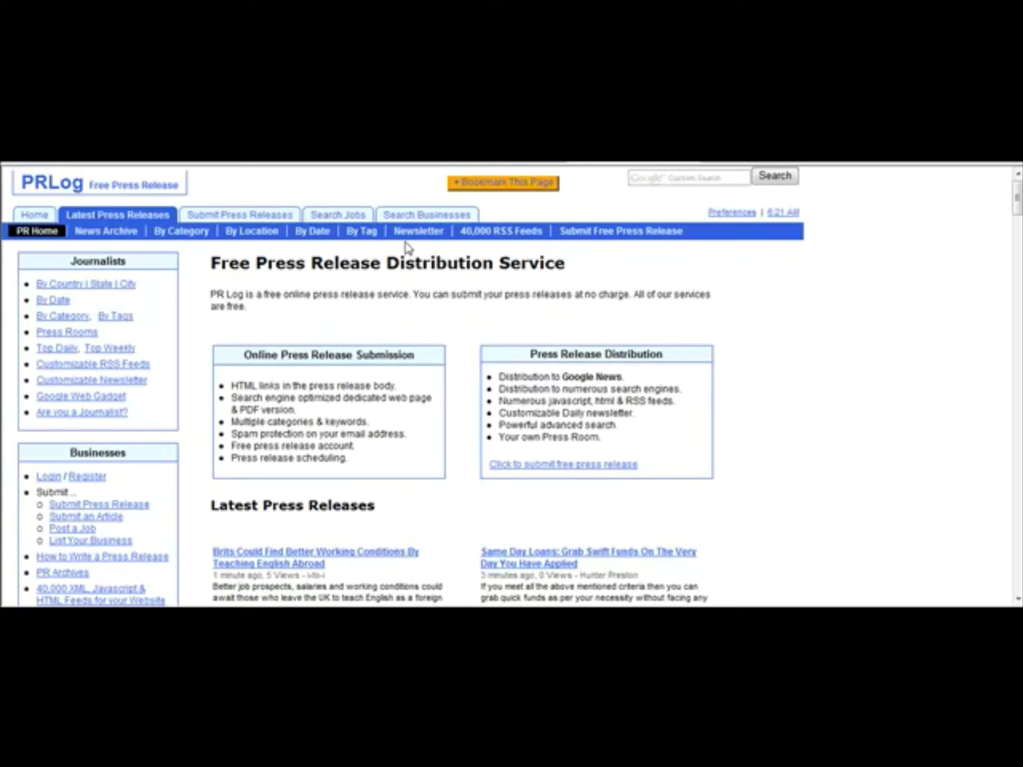
Step: Sign in to PRLog with the saved login, letting the browser remember the password, and choose Add New
click(261, 217)
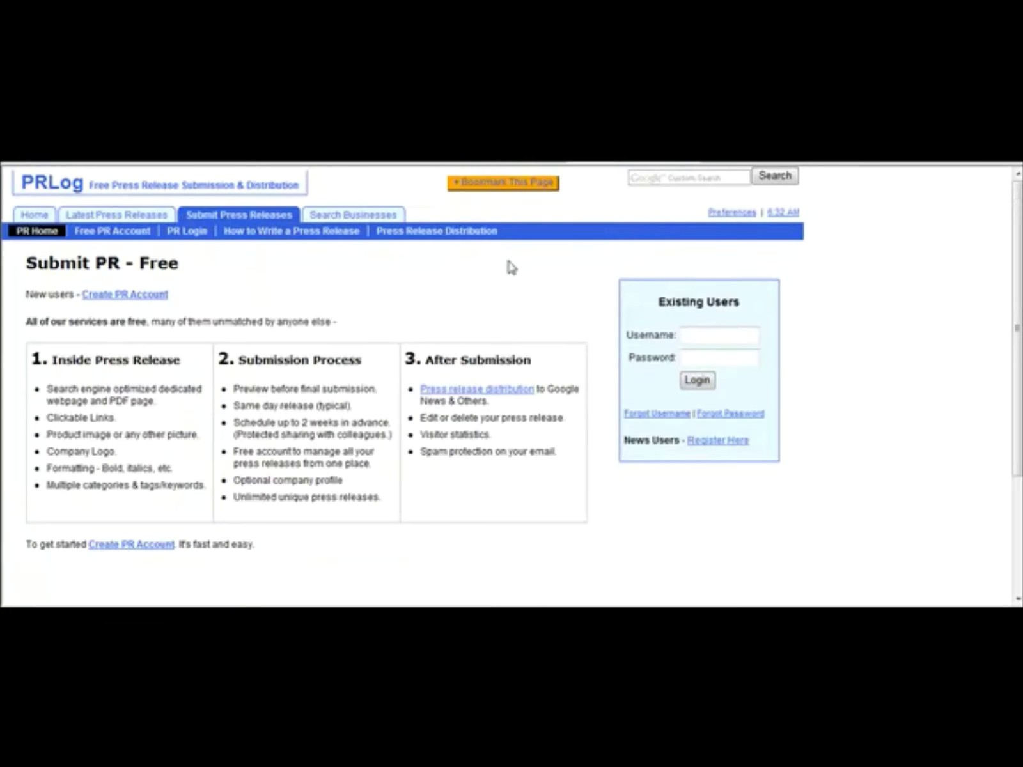
click(143, 300)
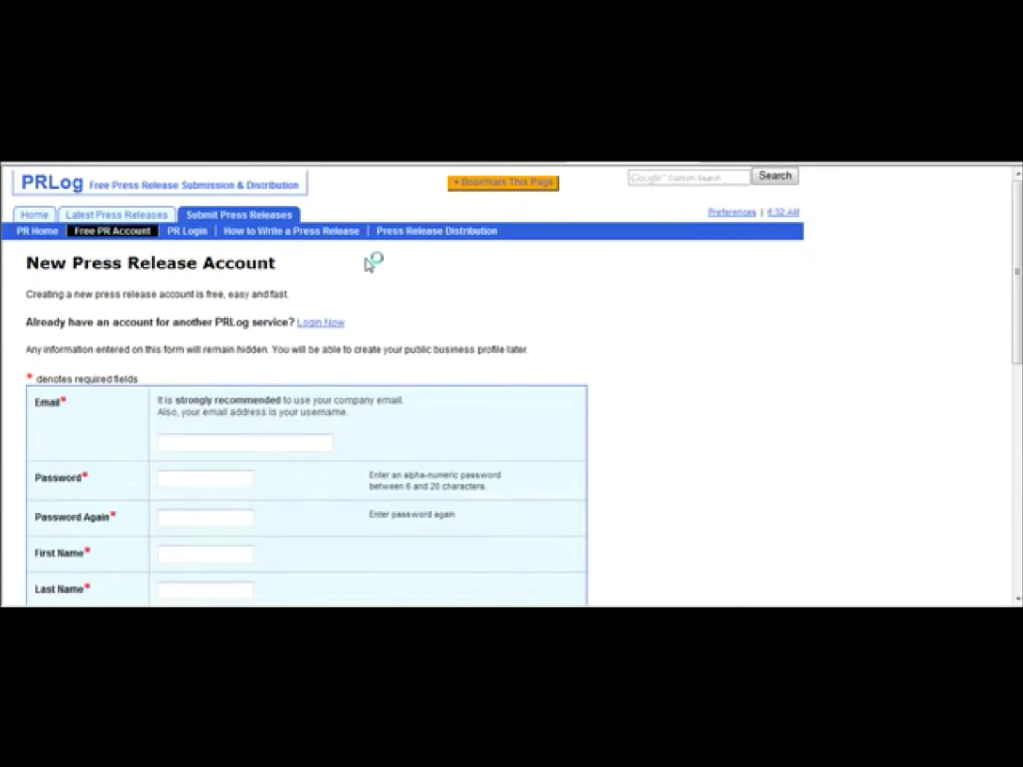
key(alt+Left)
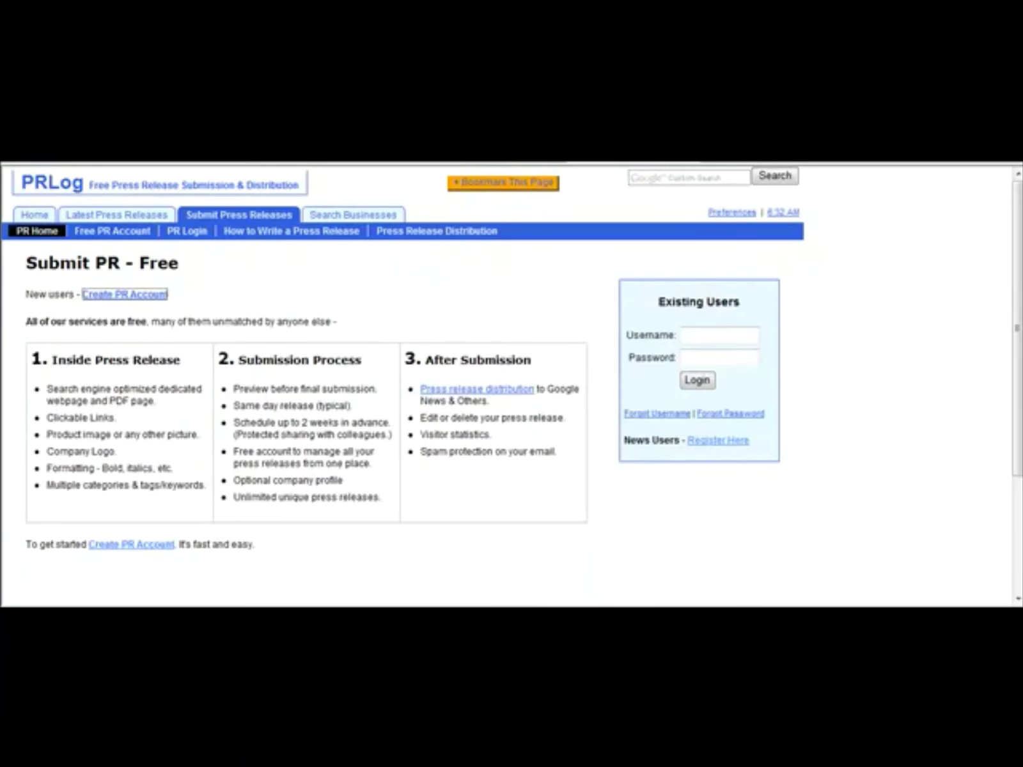
click(278, 164)
click(244, 167)
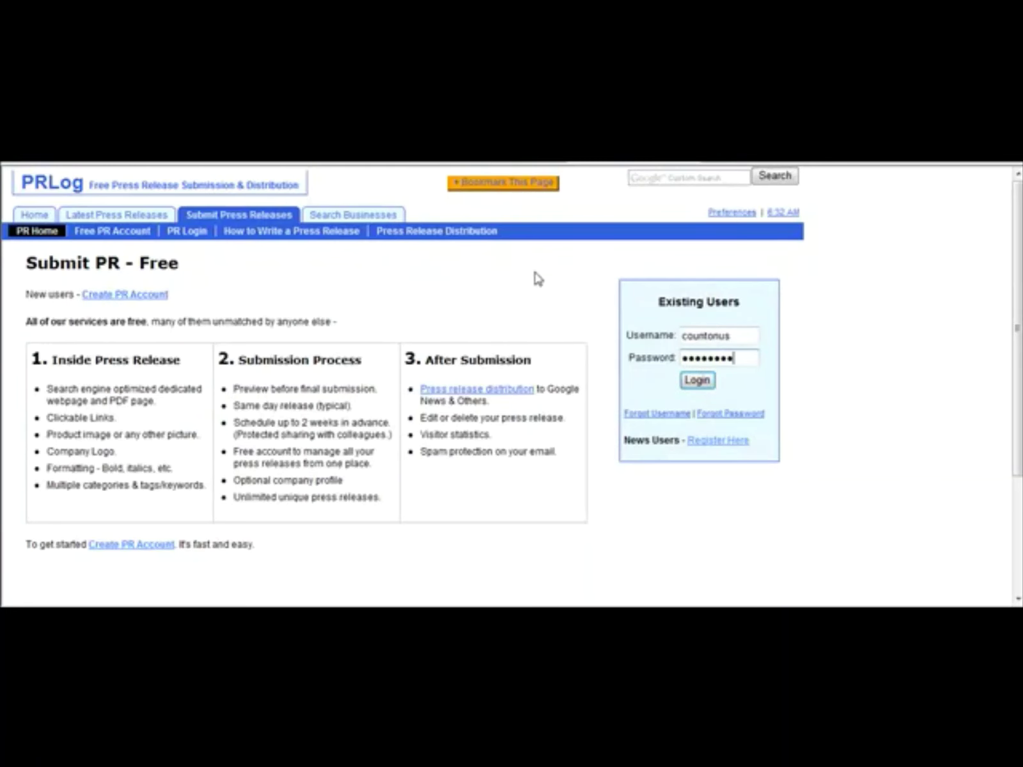
click(697, 380)
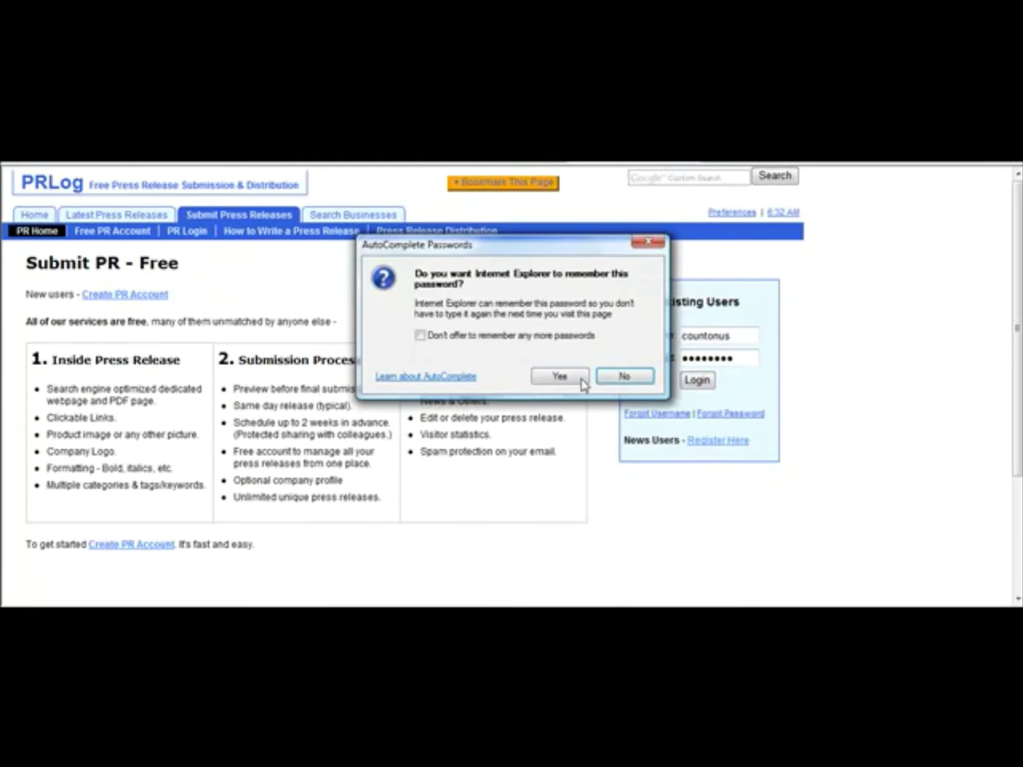
click(580, 381)
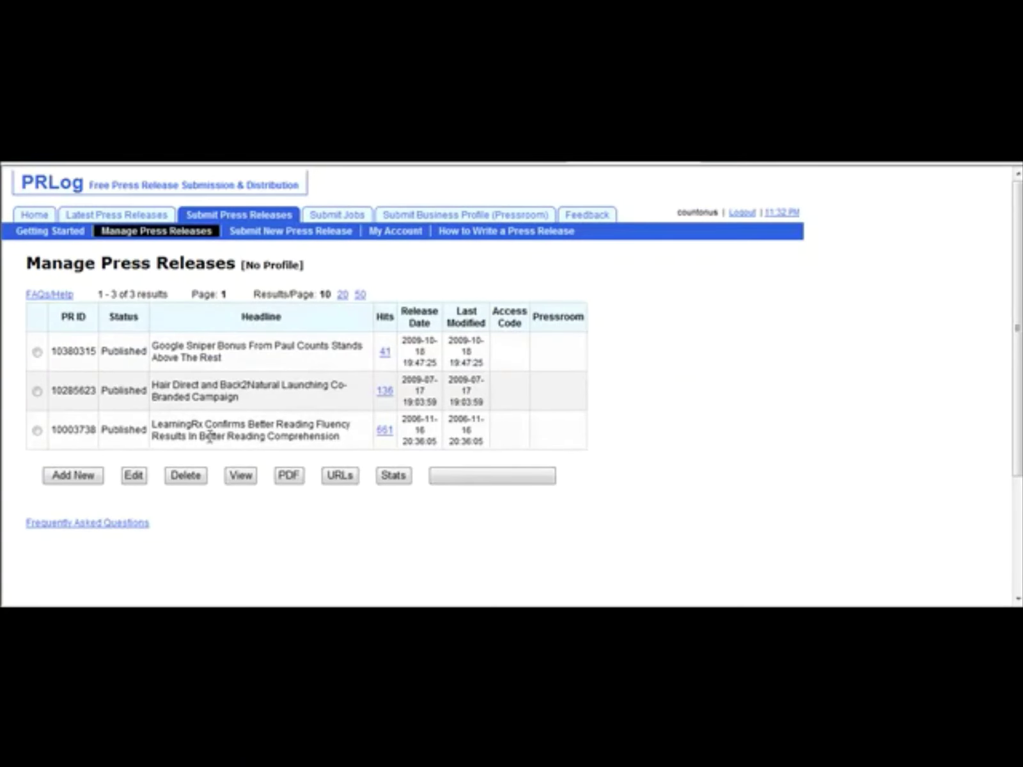
click(89, 481)
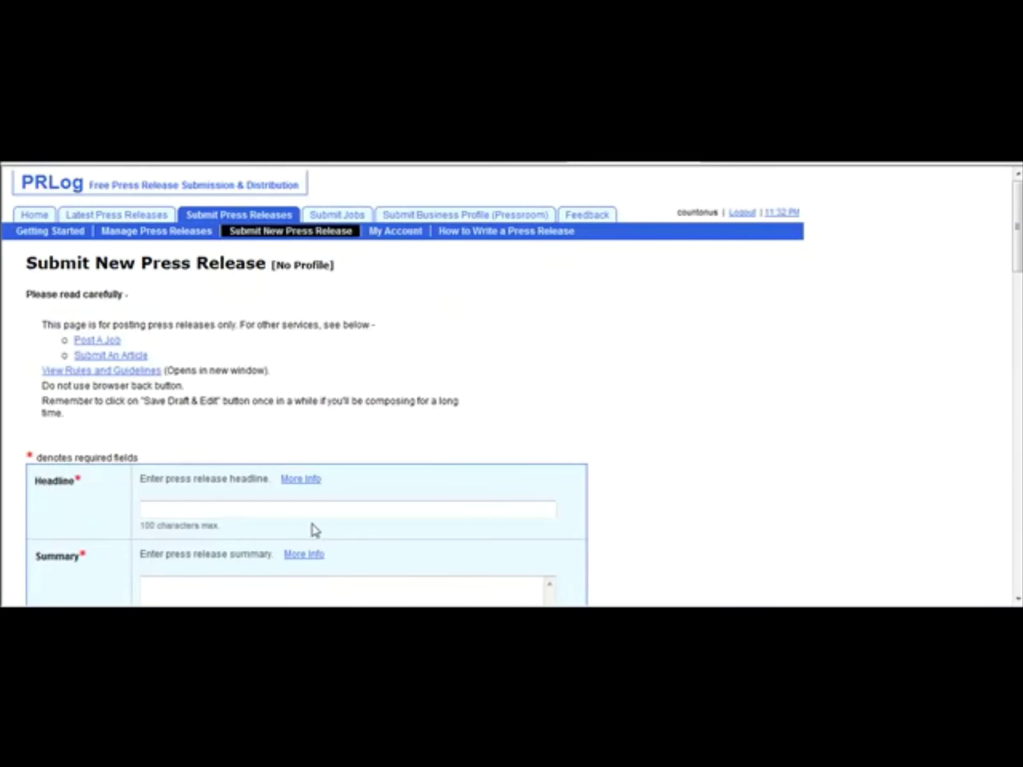
Step: Copy the release title from Notepad into the PRLog Headline field
click(299, 506)
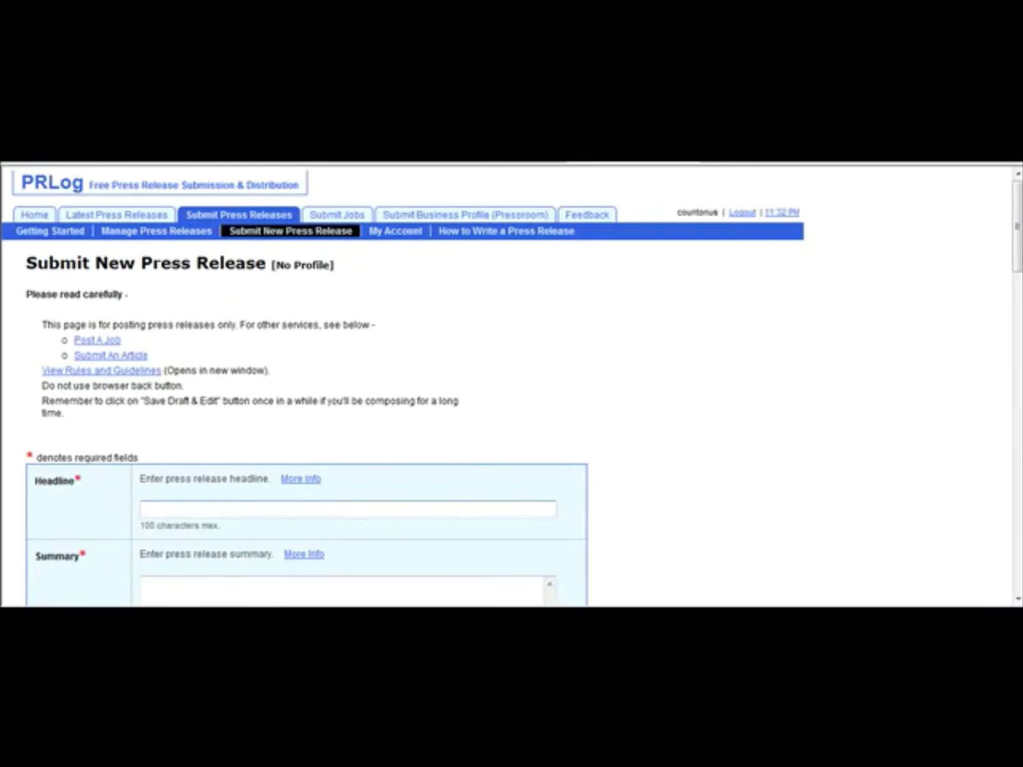
drag(1019, 273, 1019, 316)
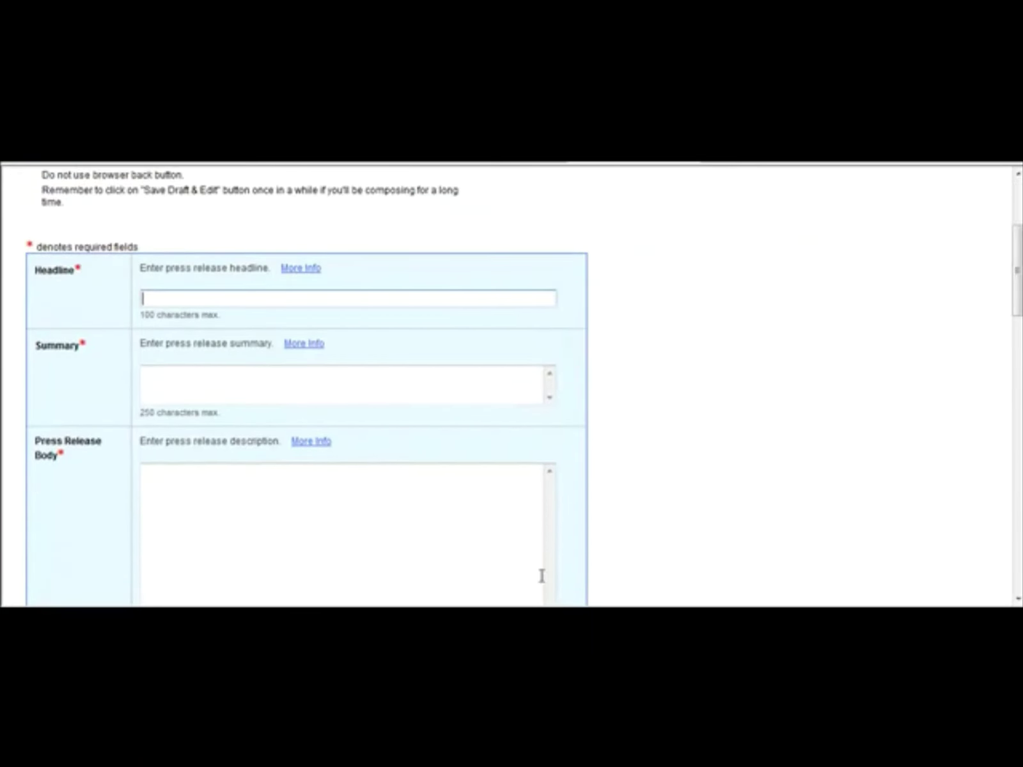
click(653, 575)
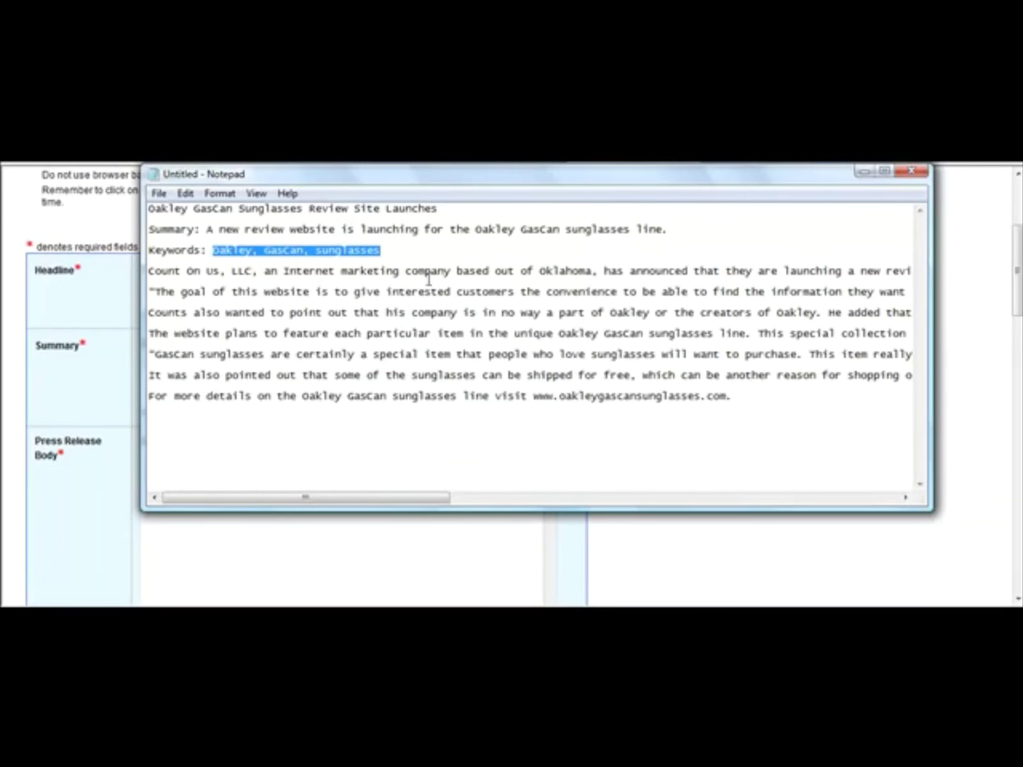
click(457, 211)
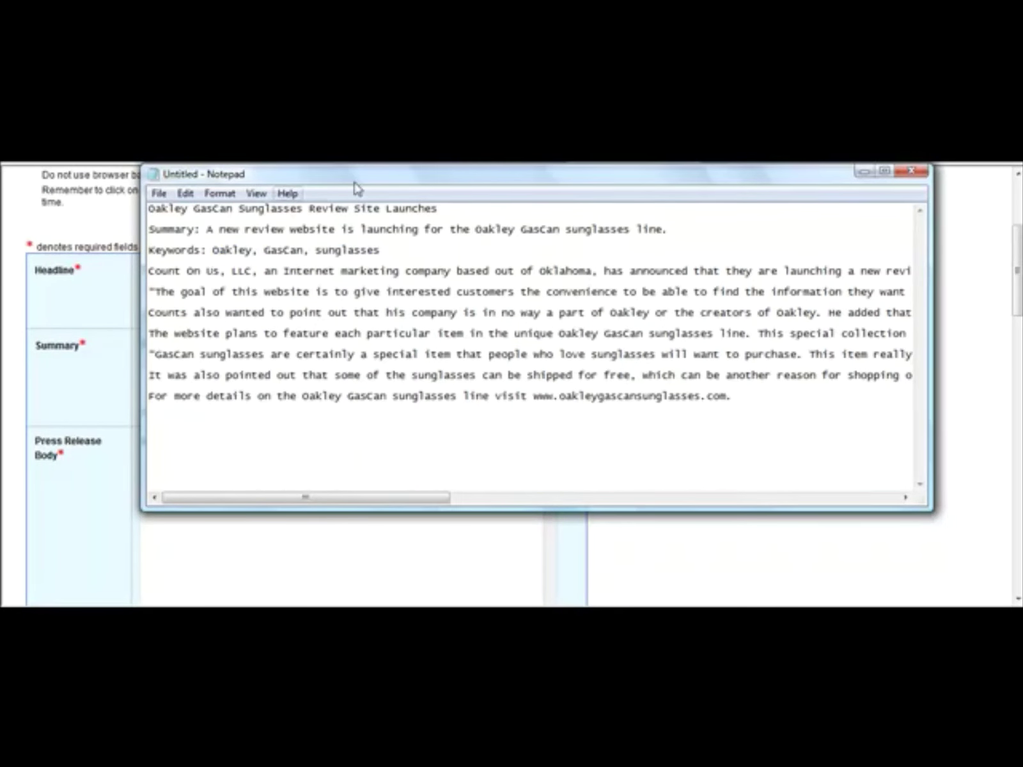
drag(466, 209, 35, 181)
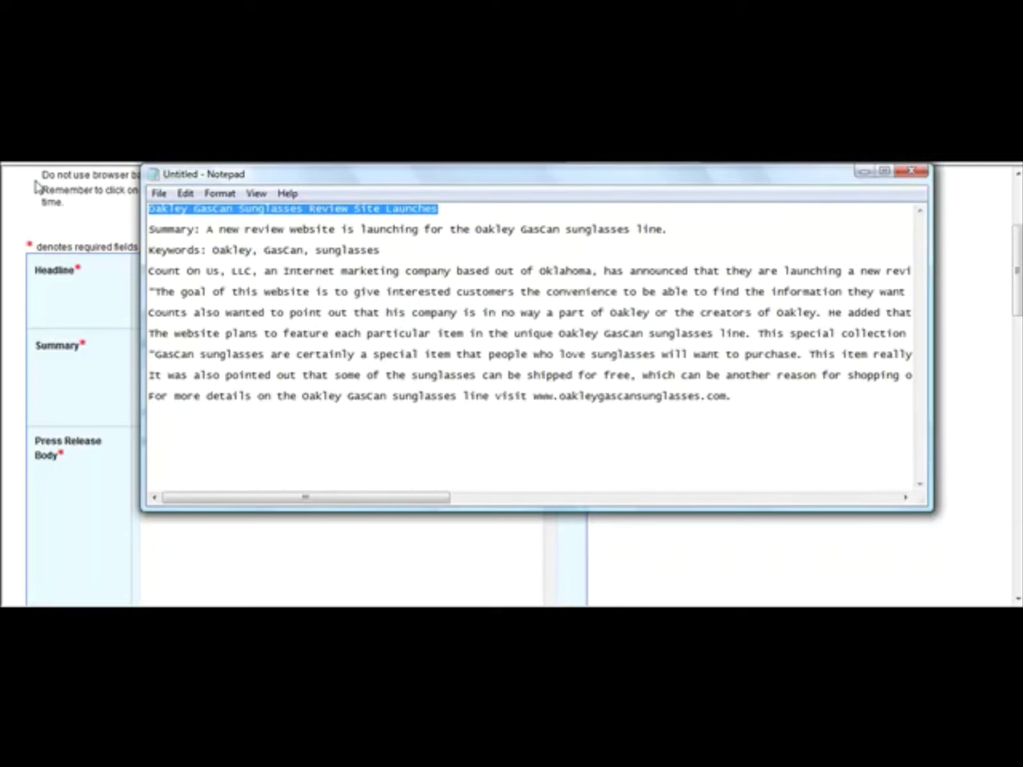
right_click(192, 214)
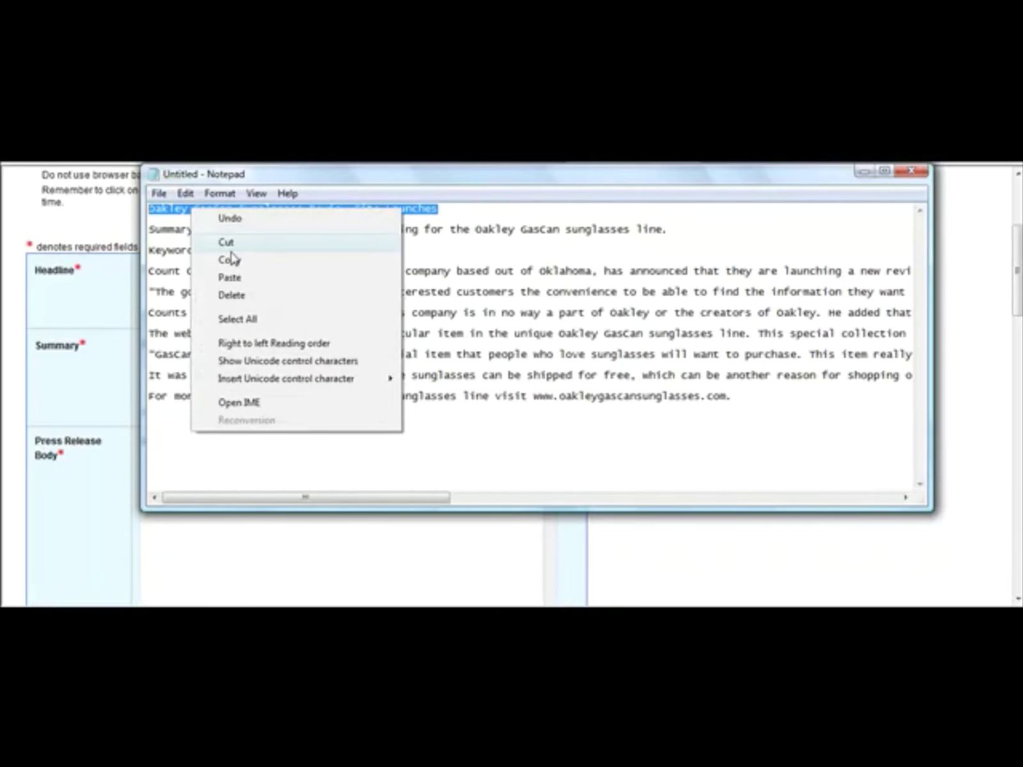
click(228, 259)
click(103, 295)
click(208, 294)
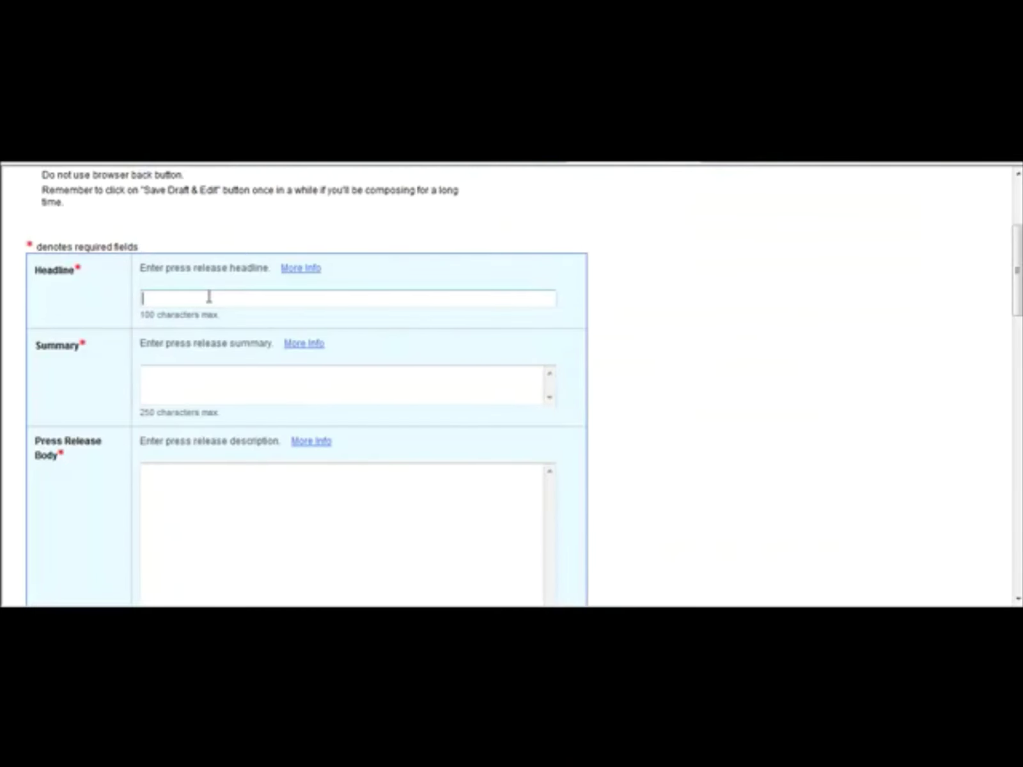
right_click(209, 297)
click(262, 366)
Step: Paste the one-line summary sentence from Notepad into the Summary box
click(236, 371)
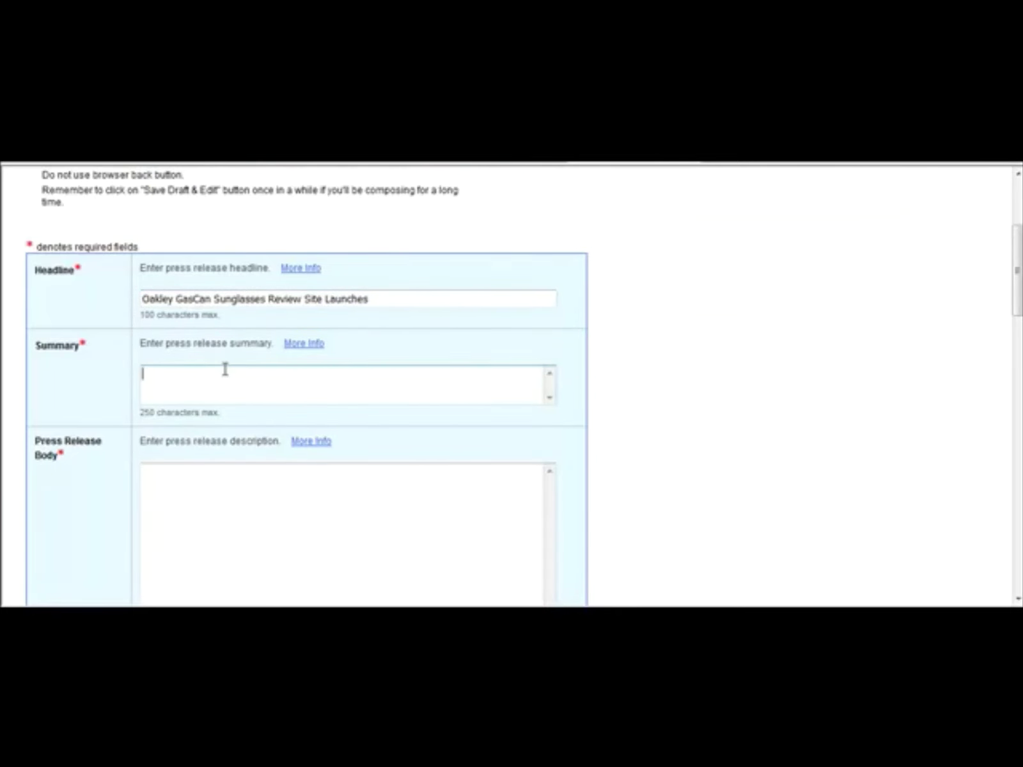
click(640, 612)
click(643, 573)
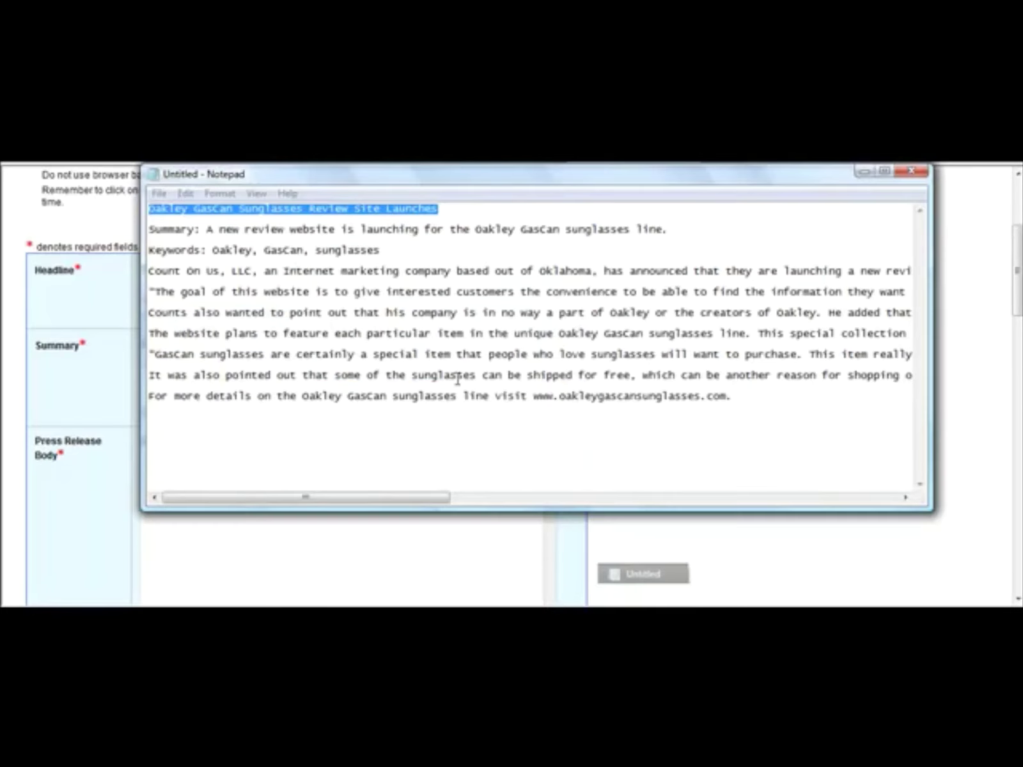
drag(205, 229, 682, 228)
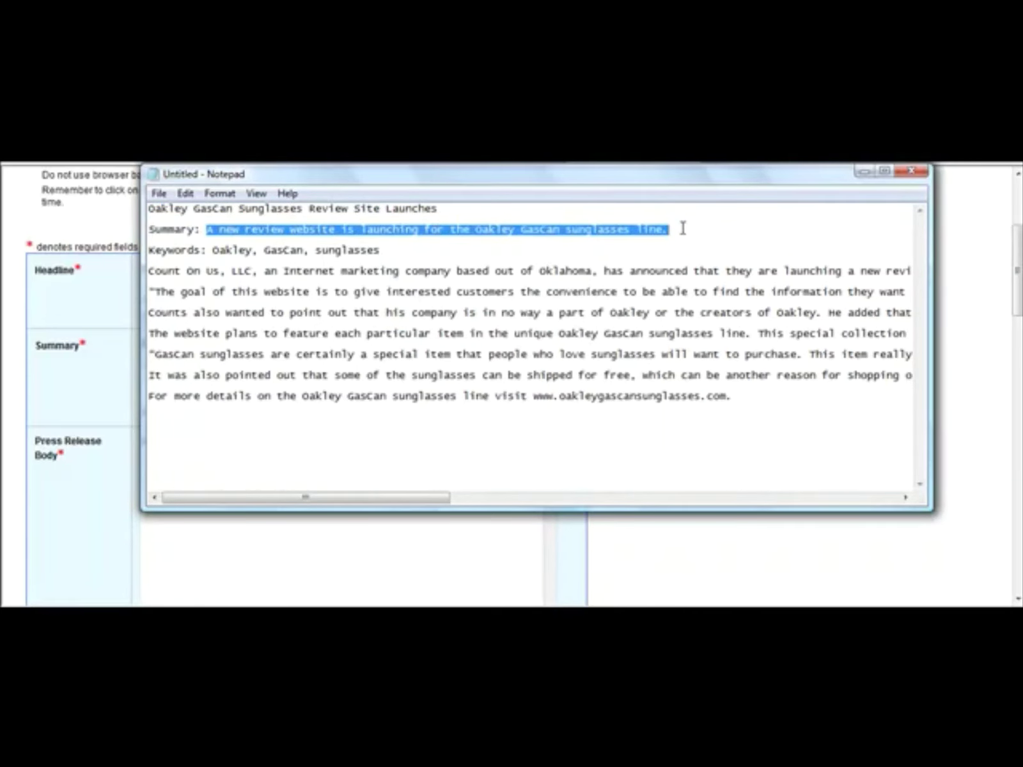
click(136, 399)
click(176, 390)
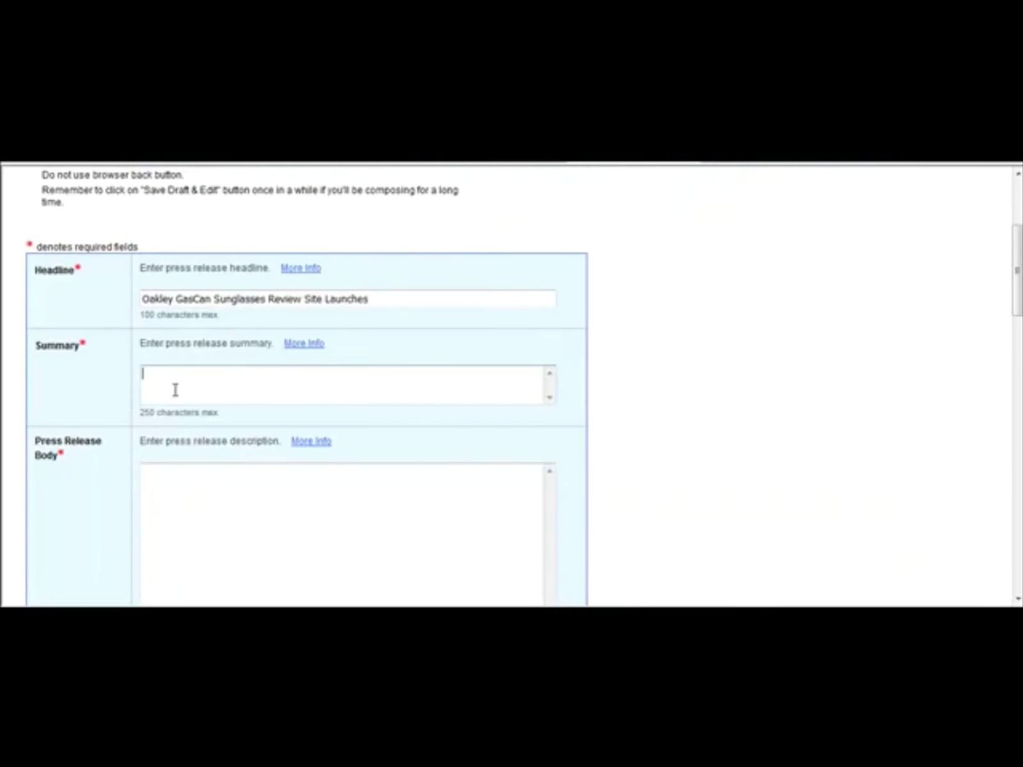
key(ctrl+v)
Step: Copy all the body paragraphs from Notepad into the Press Release Body box
click(219, 498)
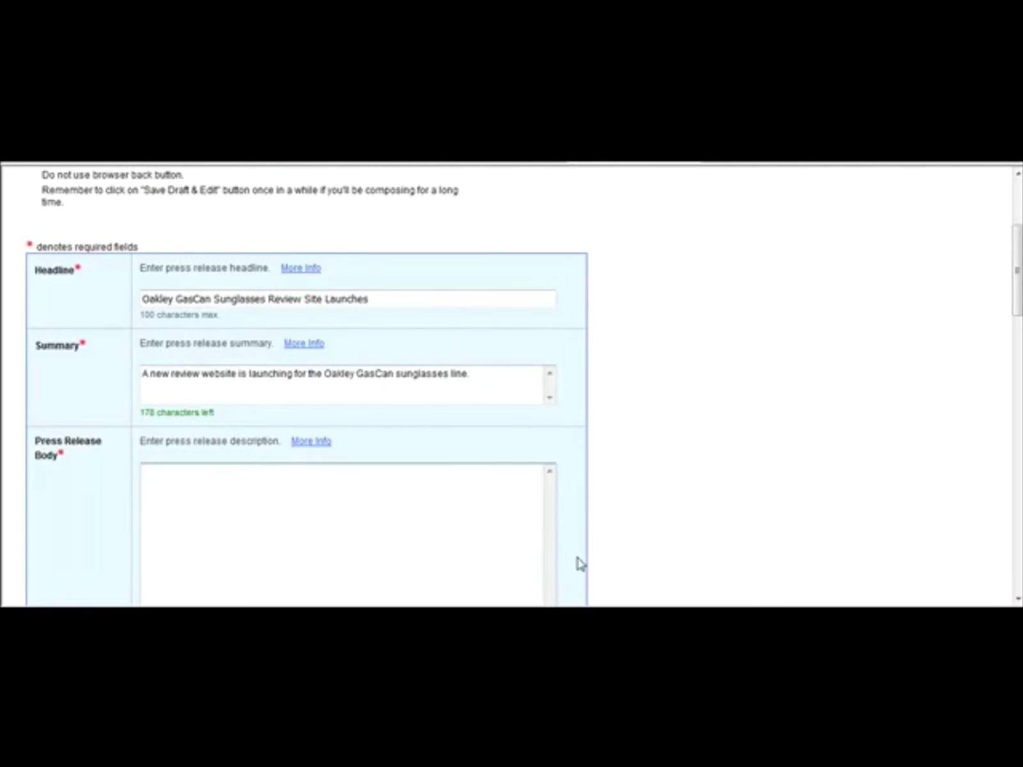
click(639, 572)
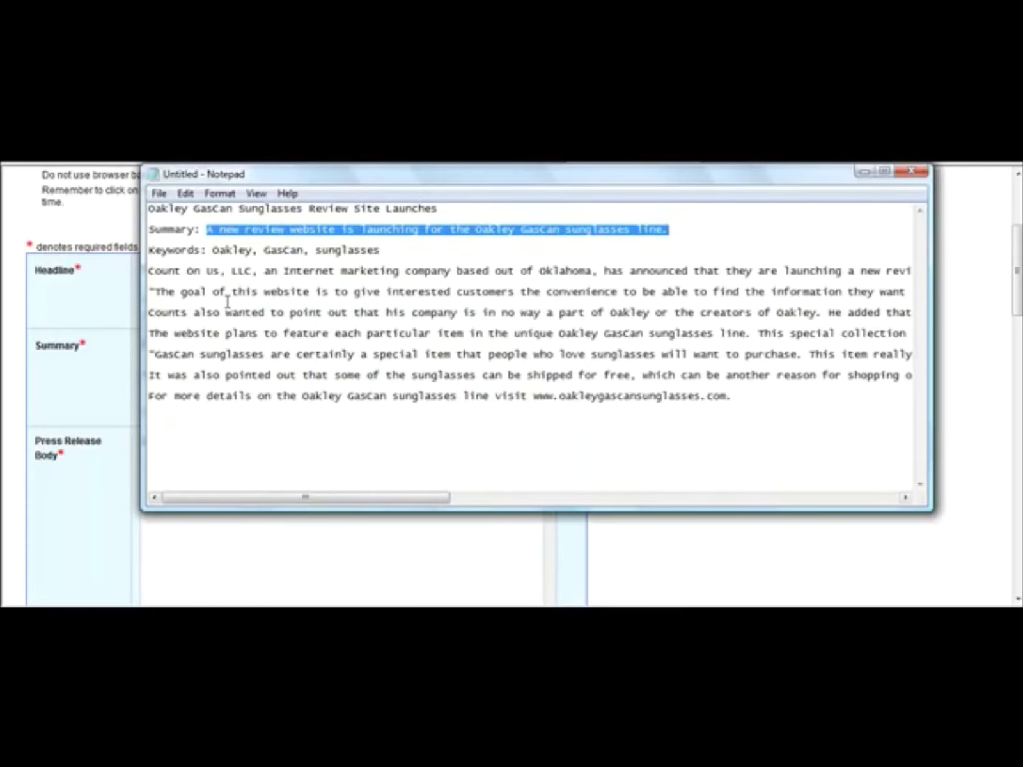
drag(149, 274, 535, 434)
key(ctrl+c)
click(221, 559)
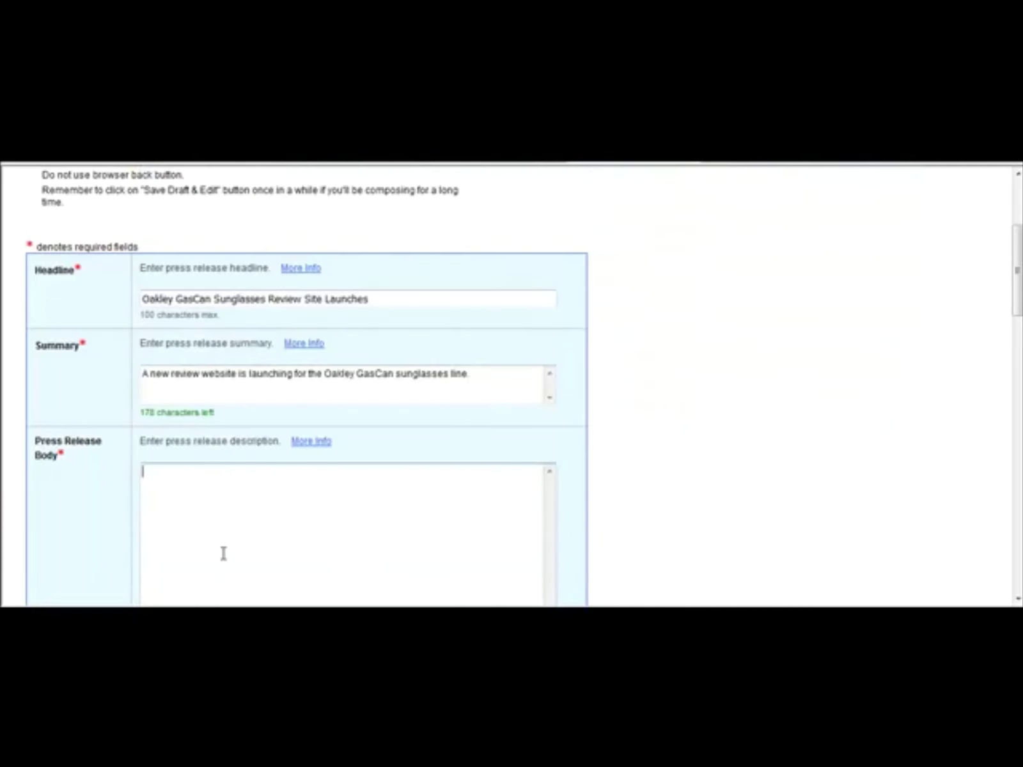
key(ctrl+v)
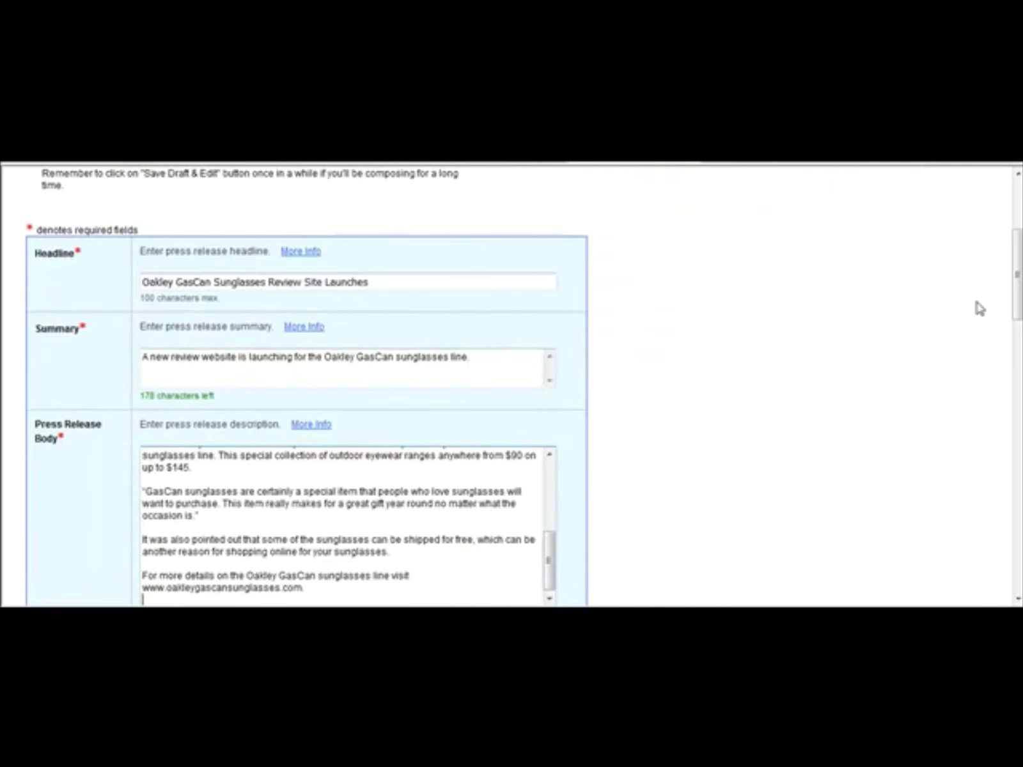
scroll(672, 320, down, 5)
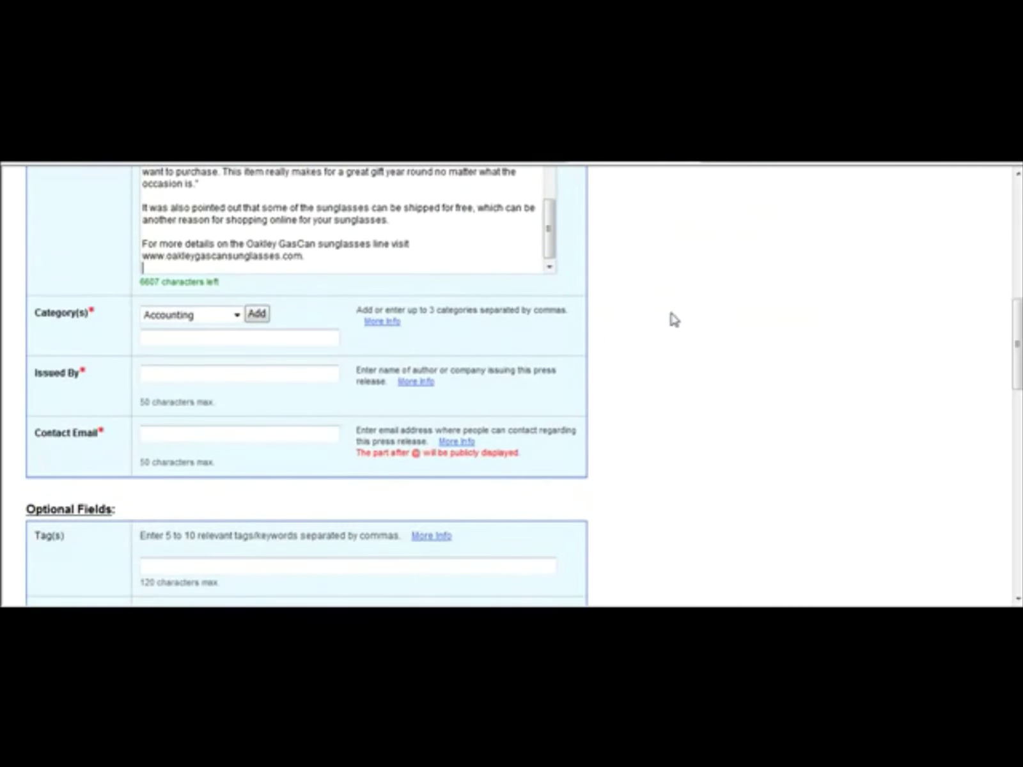
Step: Add Shopping and Fashion as the release's categories
click(238, 316)
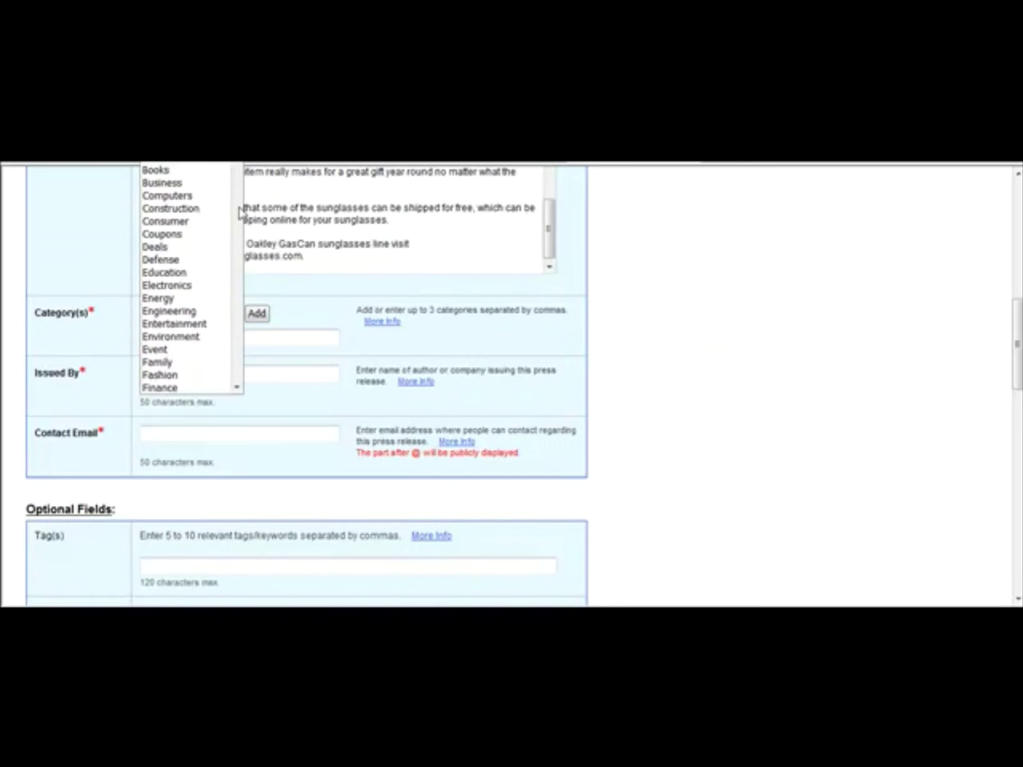
scroll(231, 371, down, 15)
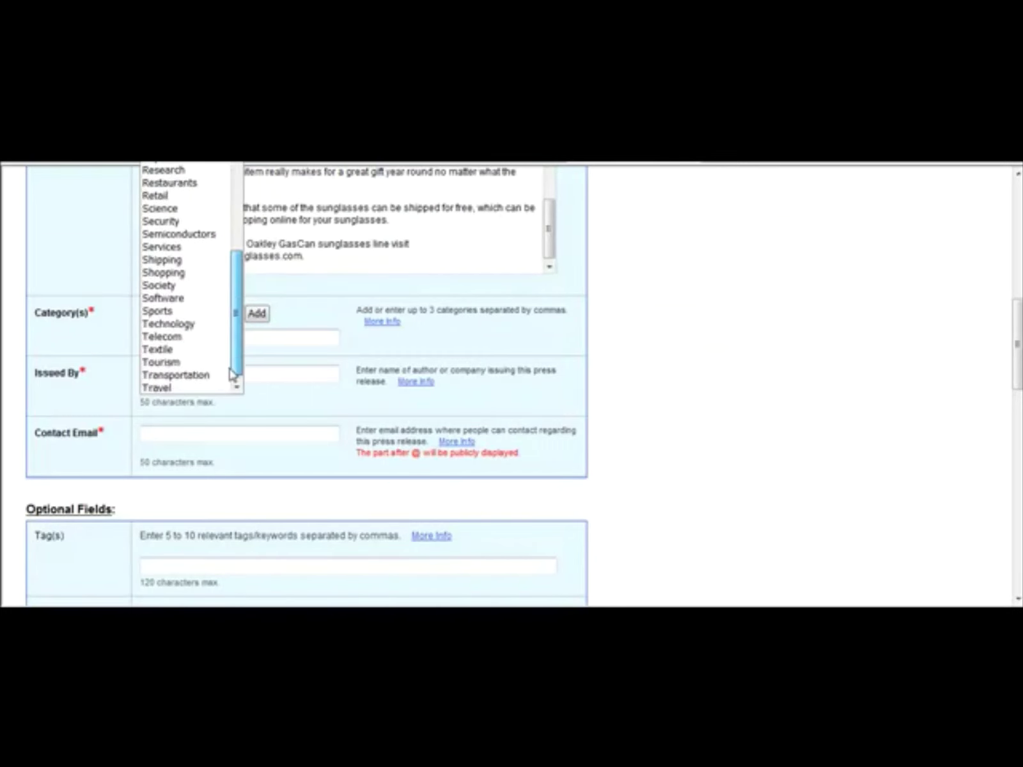
click(183, 269)
click(256, 313)
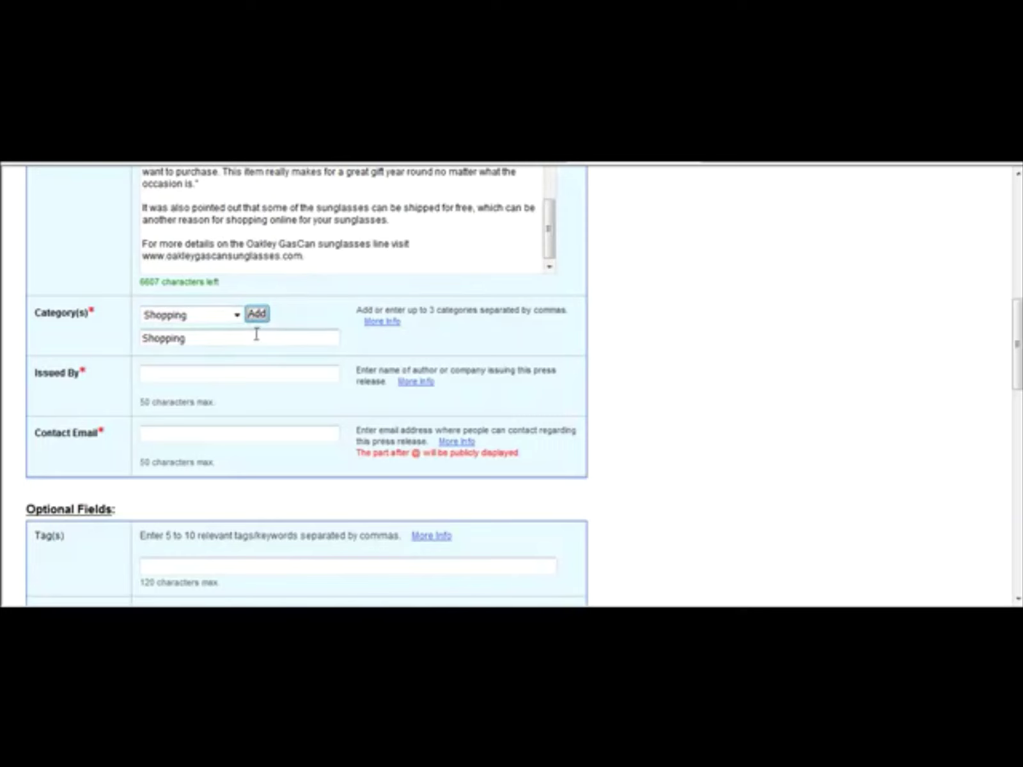
click(239, 315)
scroll(238, 315, up, 9)
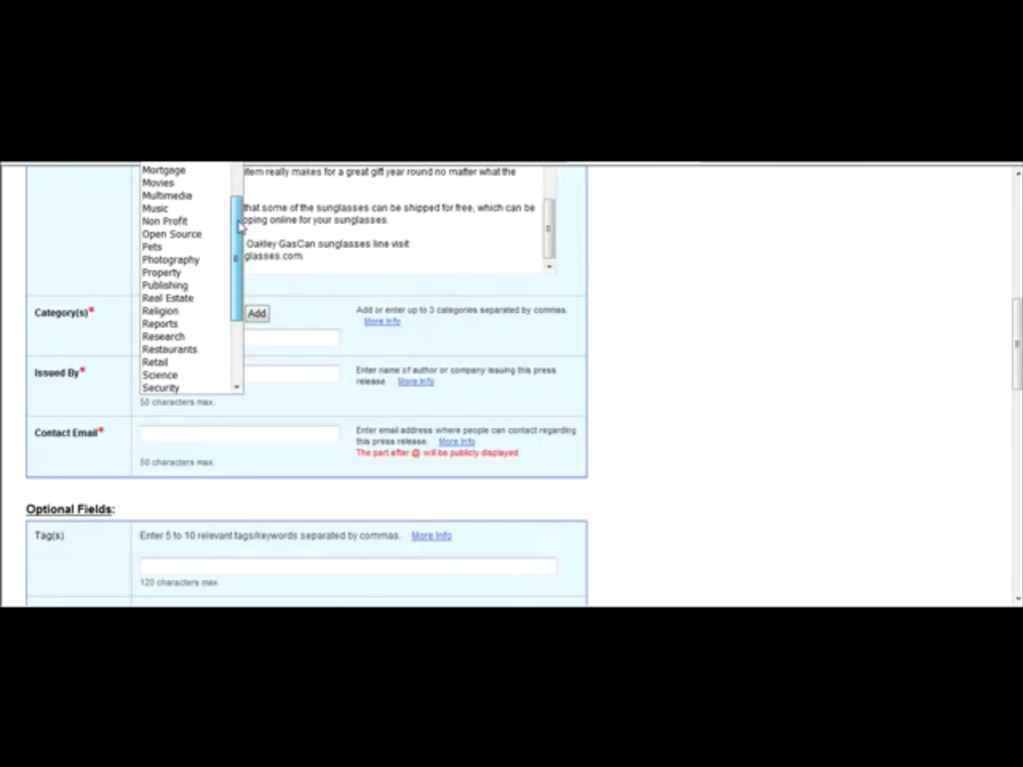
scroll(186, 278, up, 3)
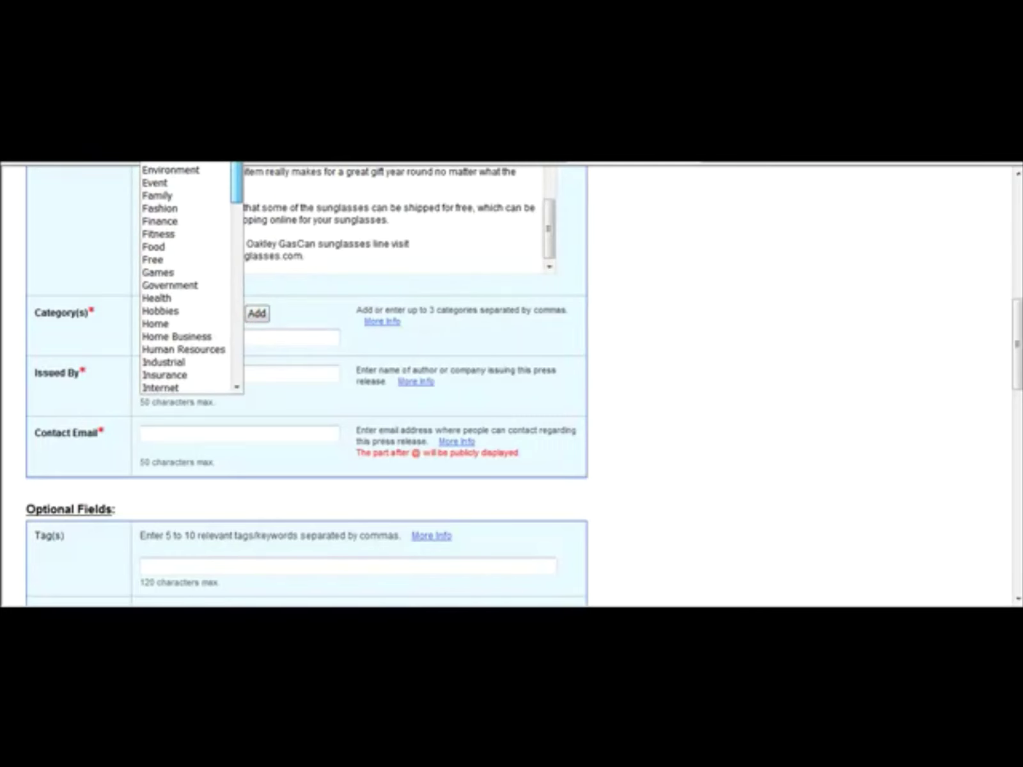
scroll(186, 278, down, 2)
click(166, 169)
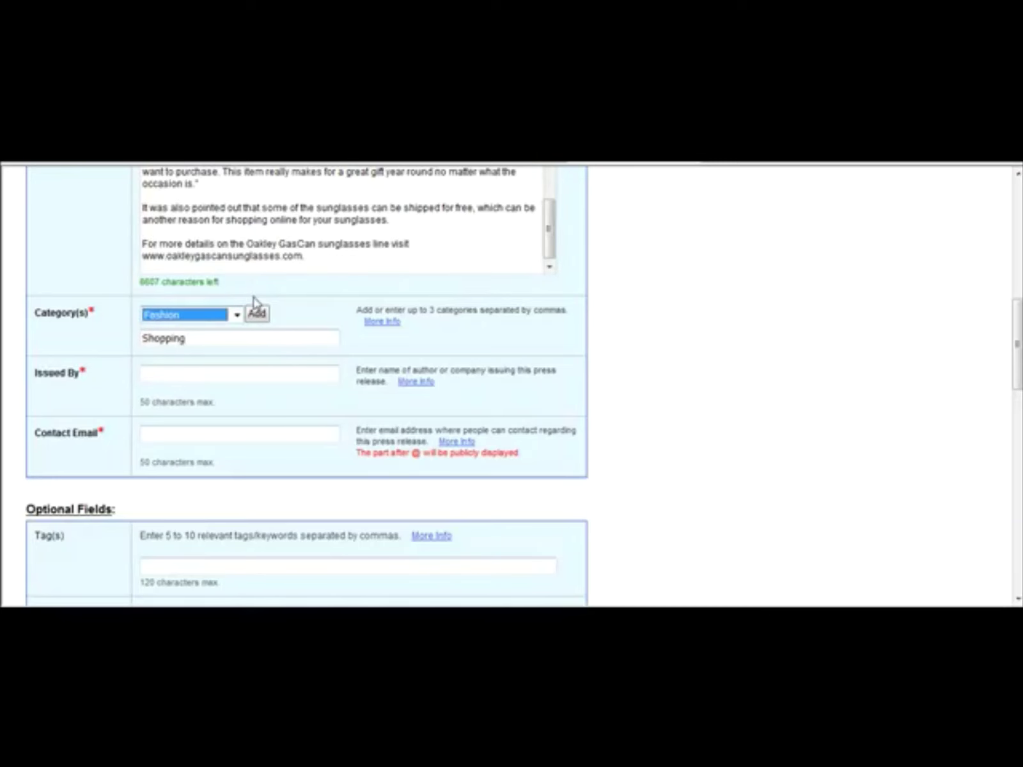
click(256, 313)
Step: Enter OakleyGasCanSunglasses.com as the issuer and fill in the contact e-mail address
click(219, 370)
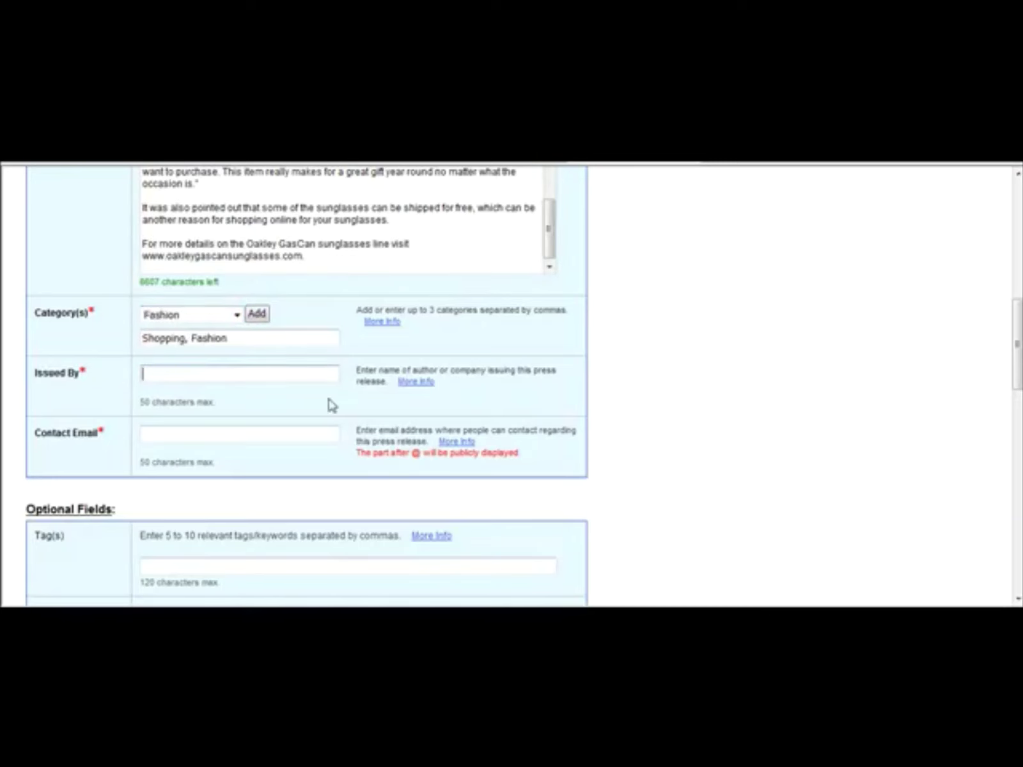
text(Count )
text(GasCanSung)
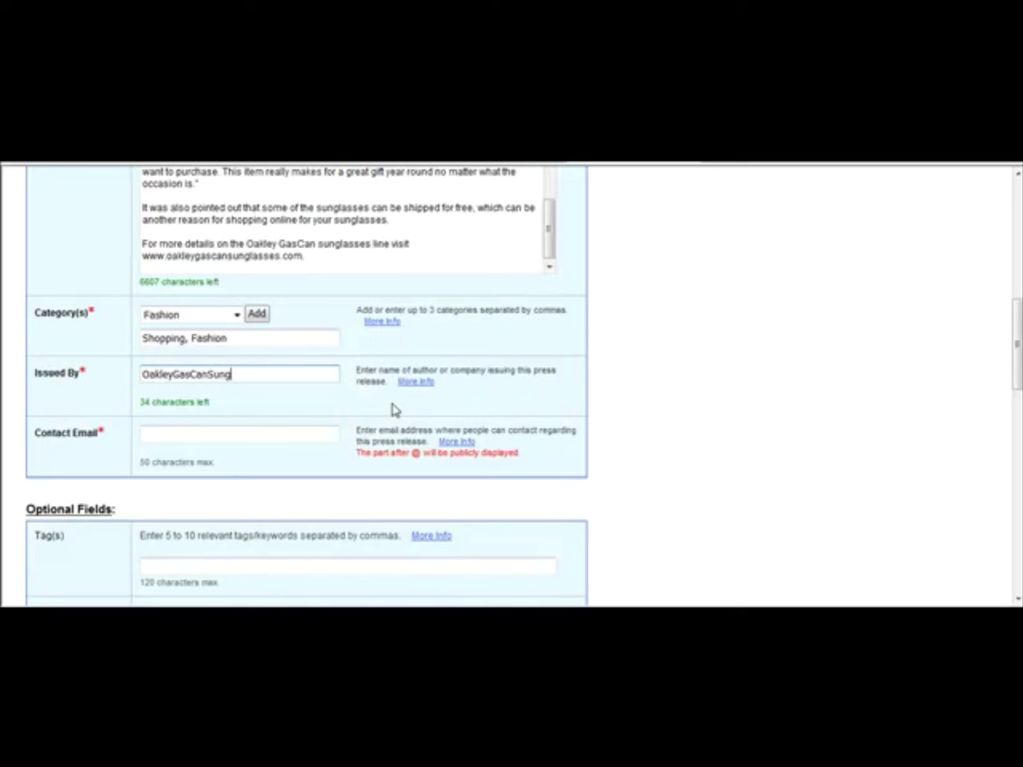
text(lasses.com)
click(285, 440)
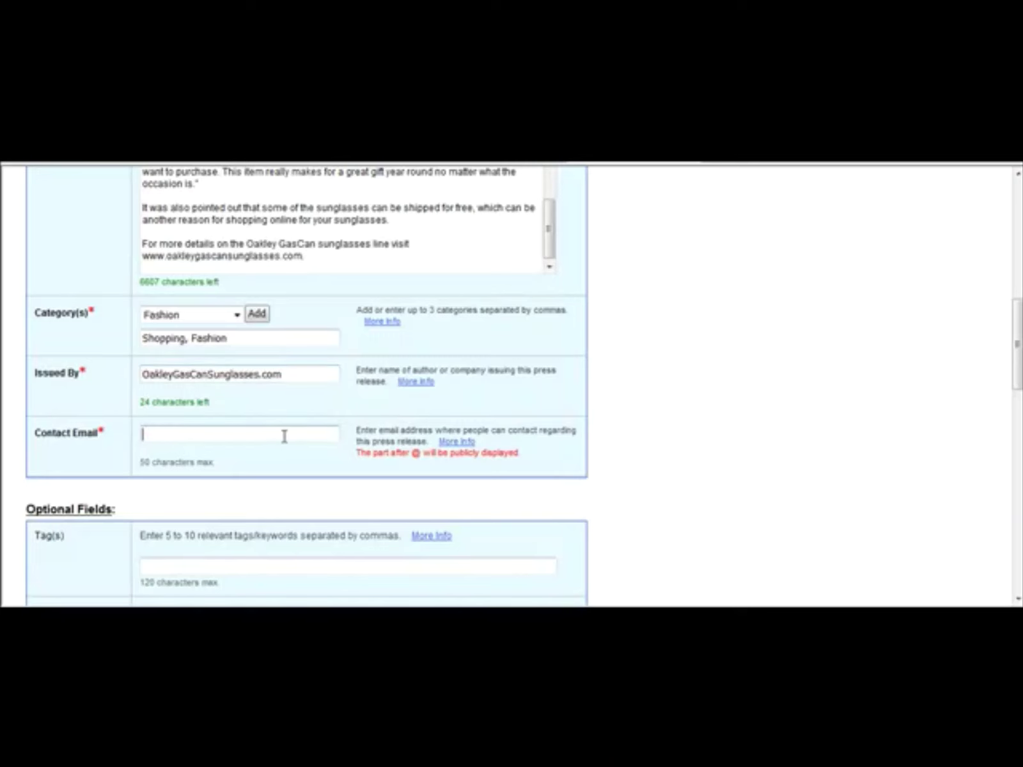
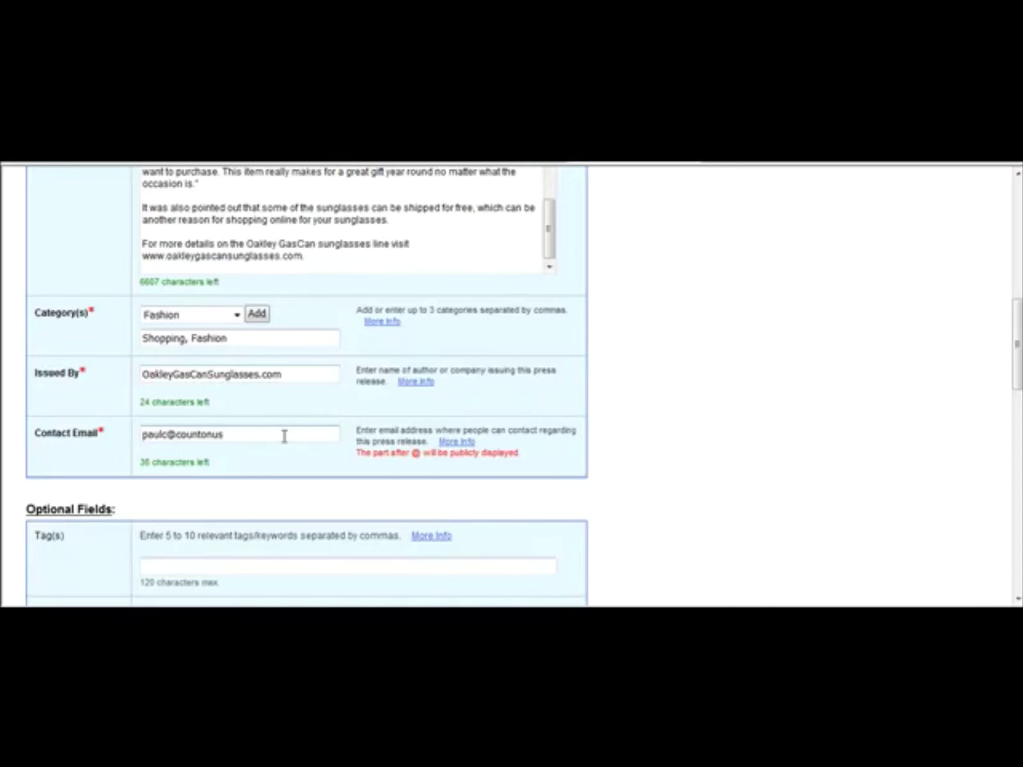
Step: Paste the tags 'Oakley, GasCan, sunglasses' from Notepad and begin a one-line Company Profile description
drag(1019, 369, 1017, 437)
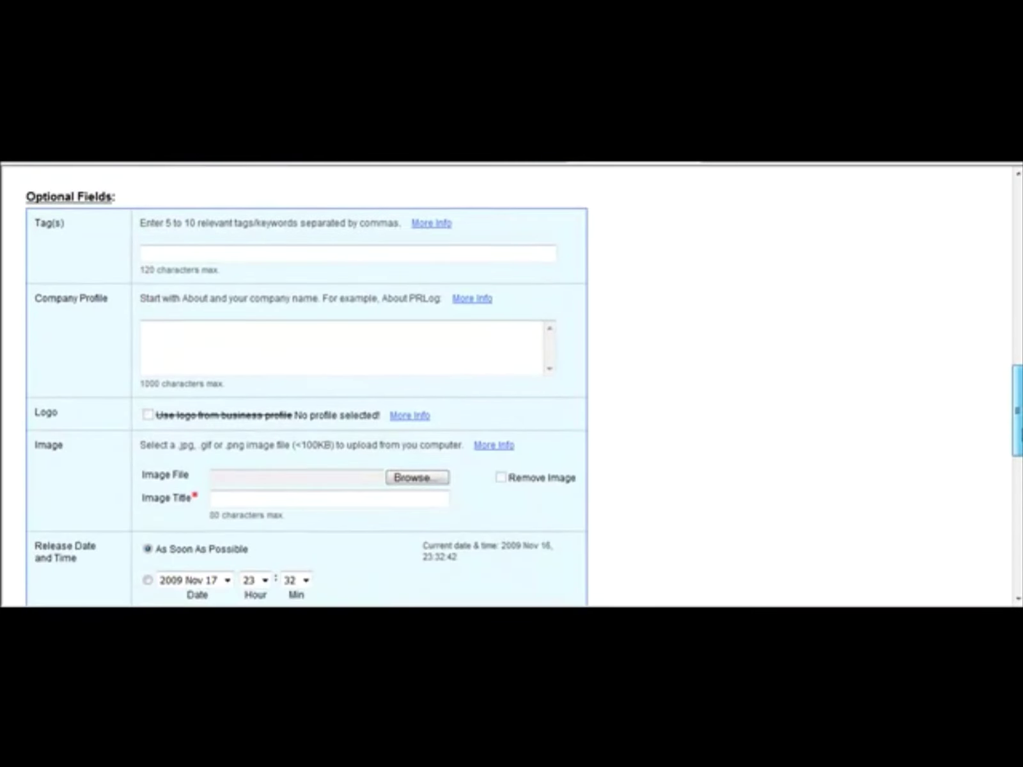
click(352, 261)
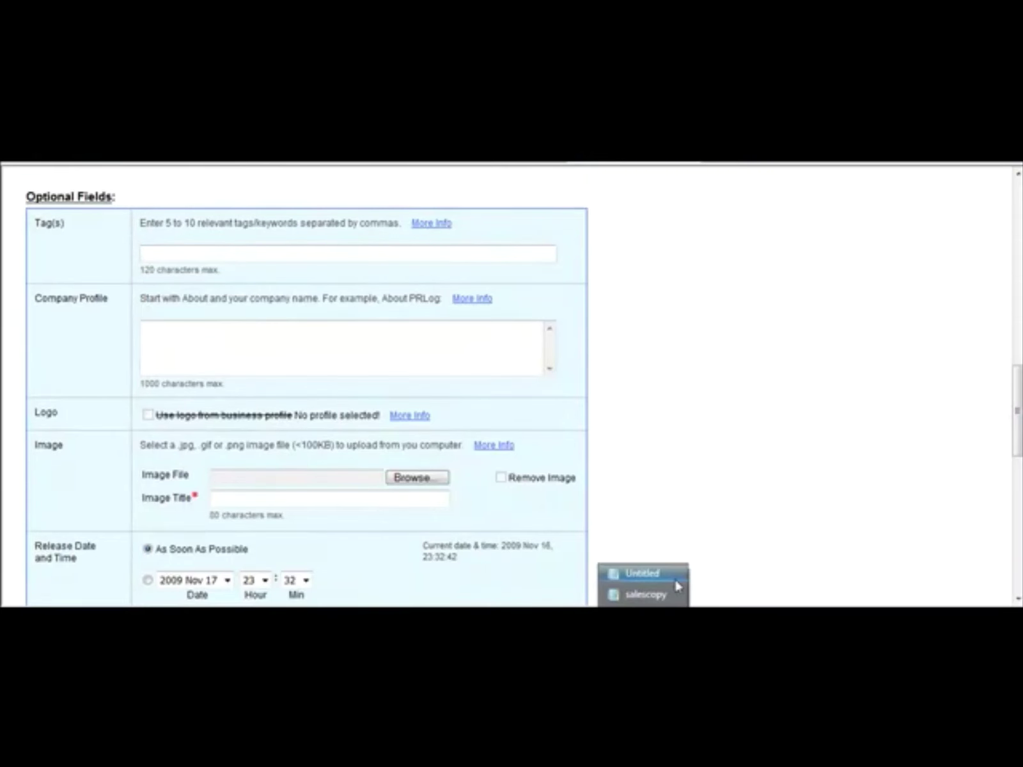
click(666, 578)
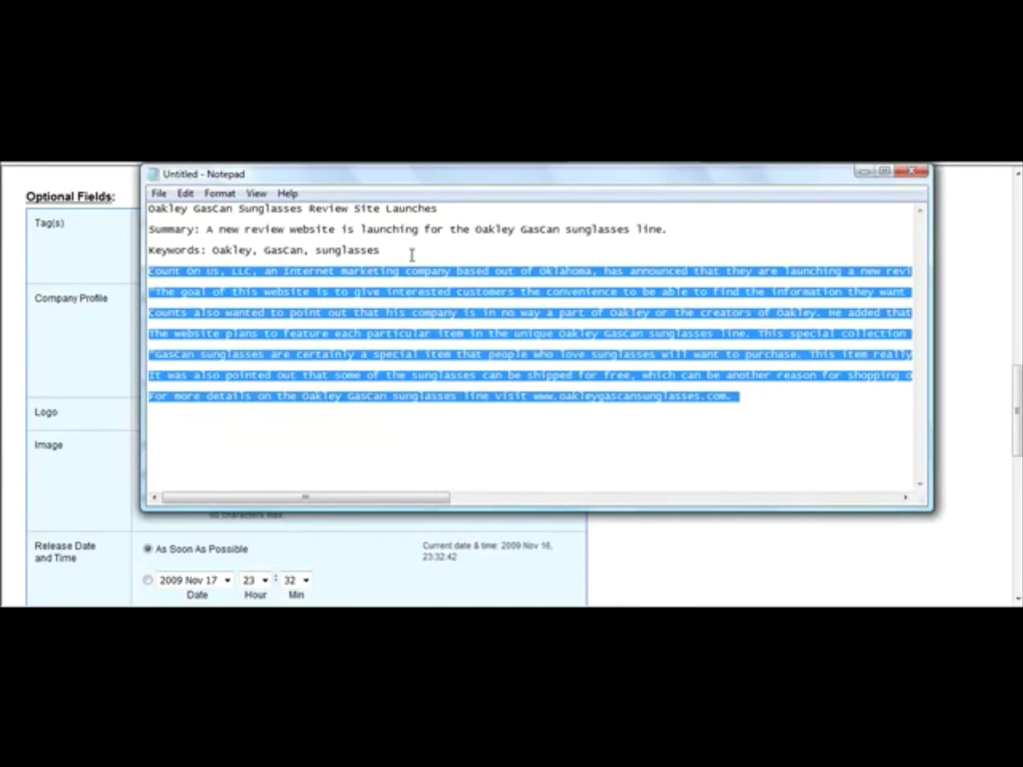
drag(380, 250, 213, 251)
key(ctrl+c)
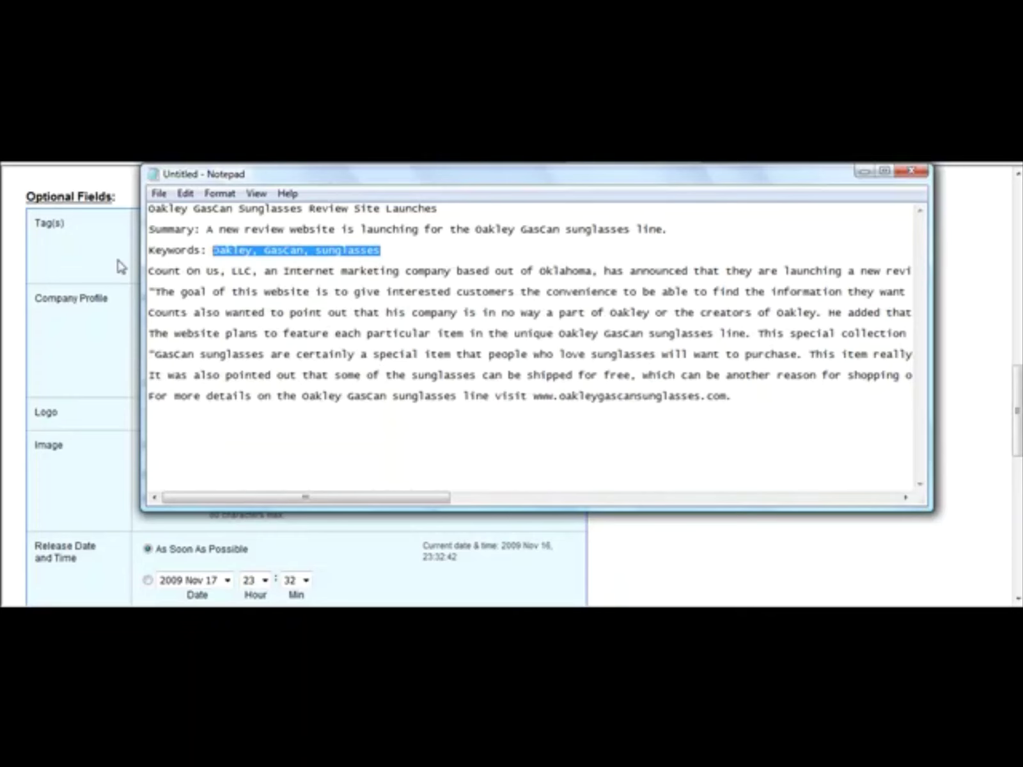
click(105, 265)
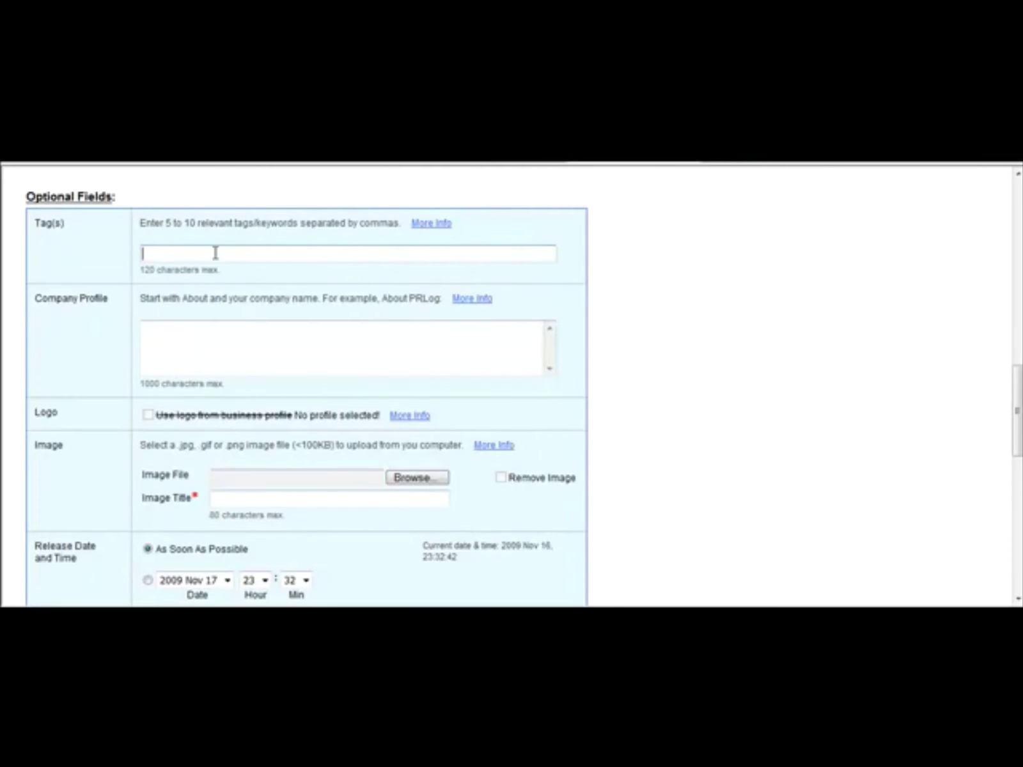
key(ctrl+v)
click(195, 347)
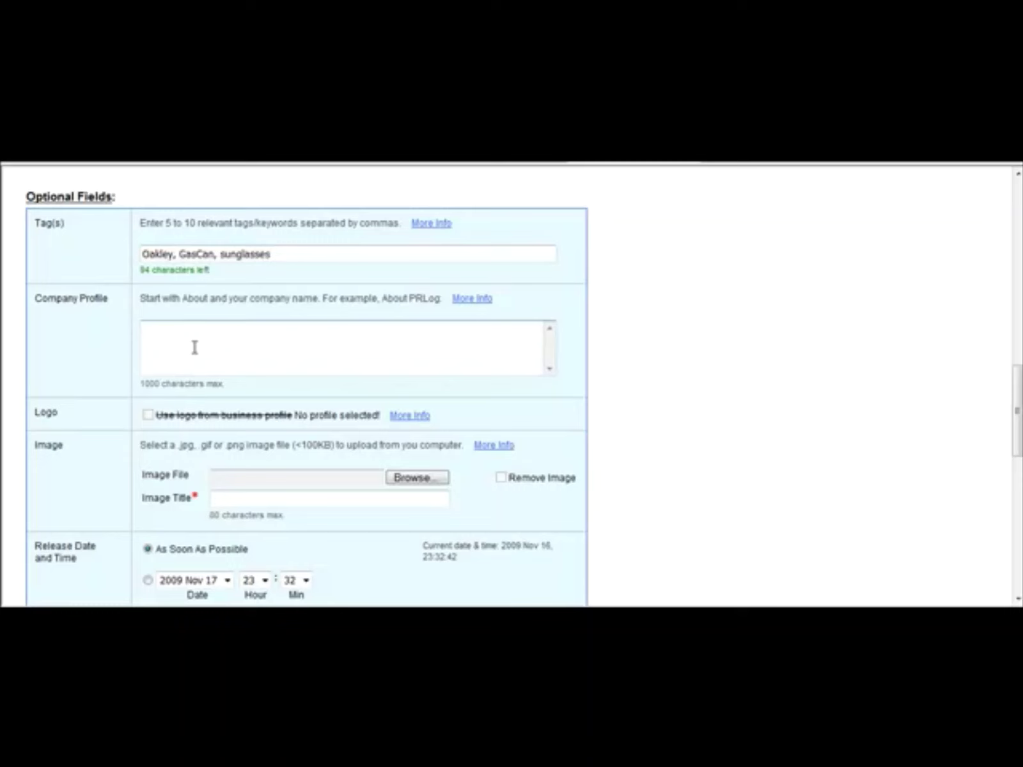
text(An )
text( website for the ne)
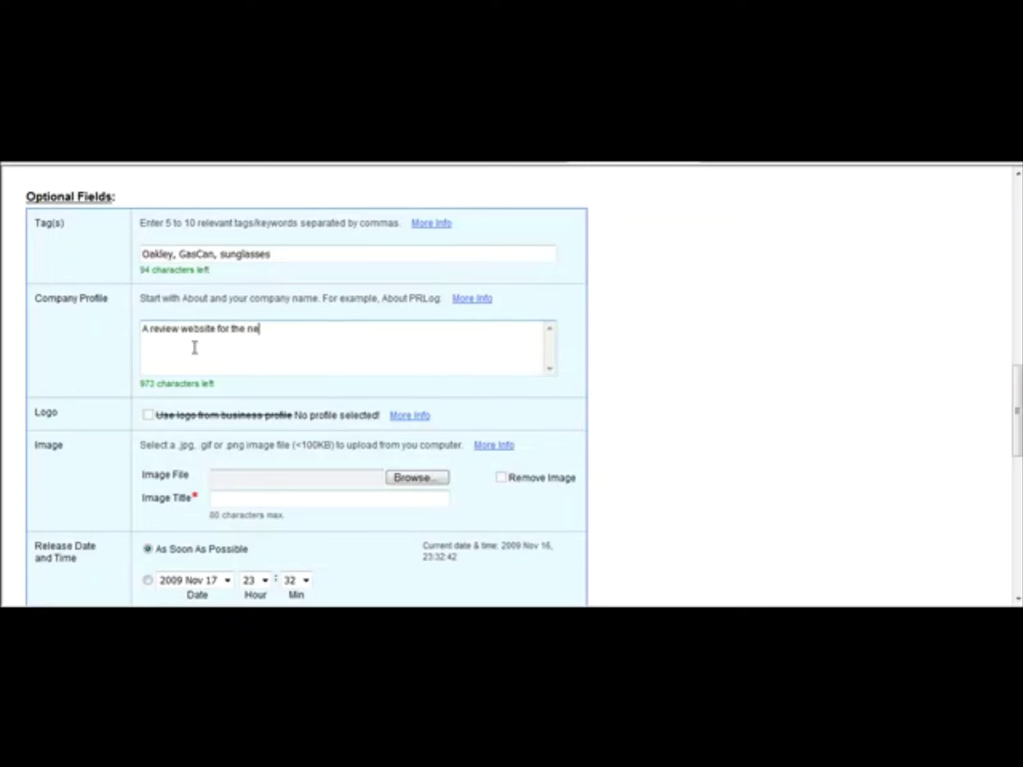
text(wOakley GasCan sunglasses line.)
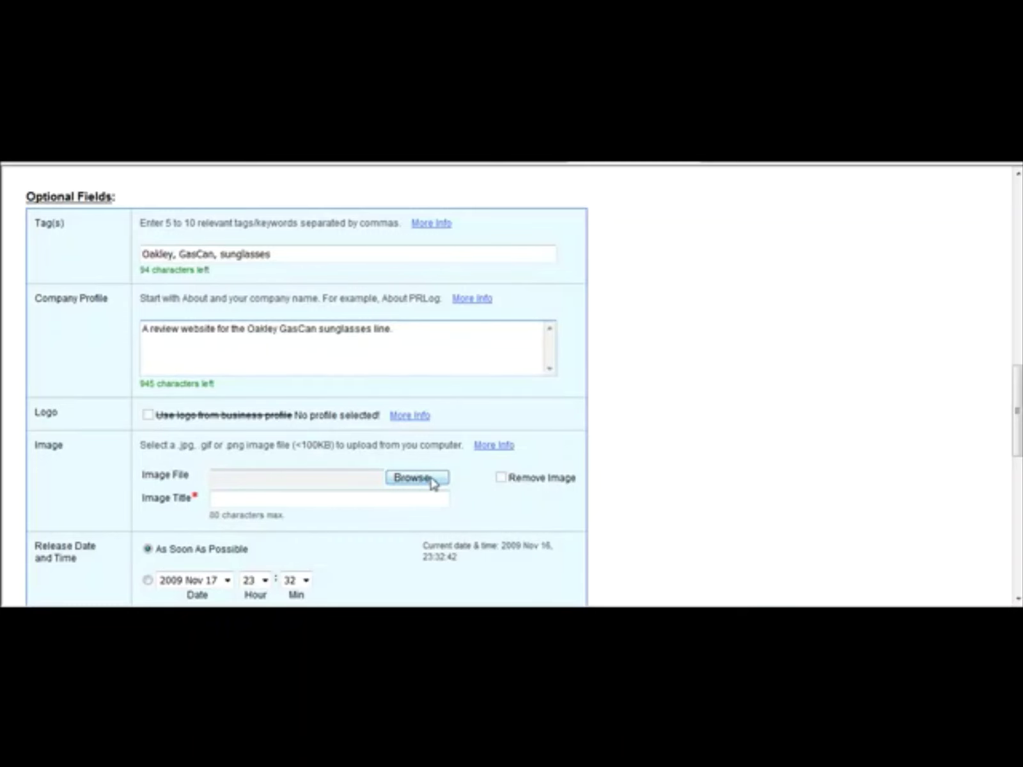
Step: Enter the image verification text and try Go To Final Step, dismissing the 100-character profile warning
drag(1018, 411, 1017, 464)
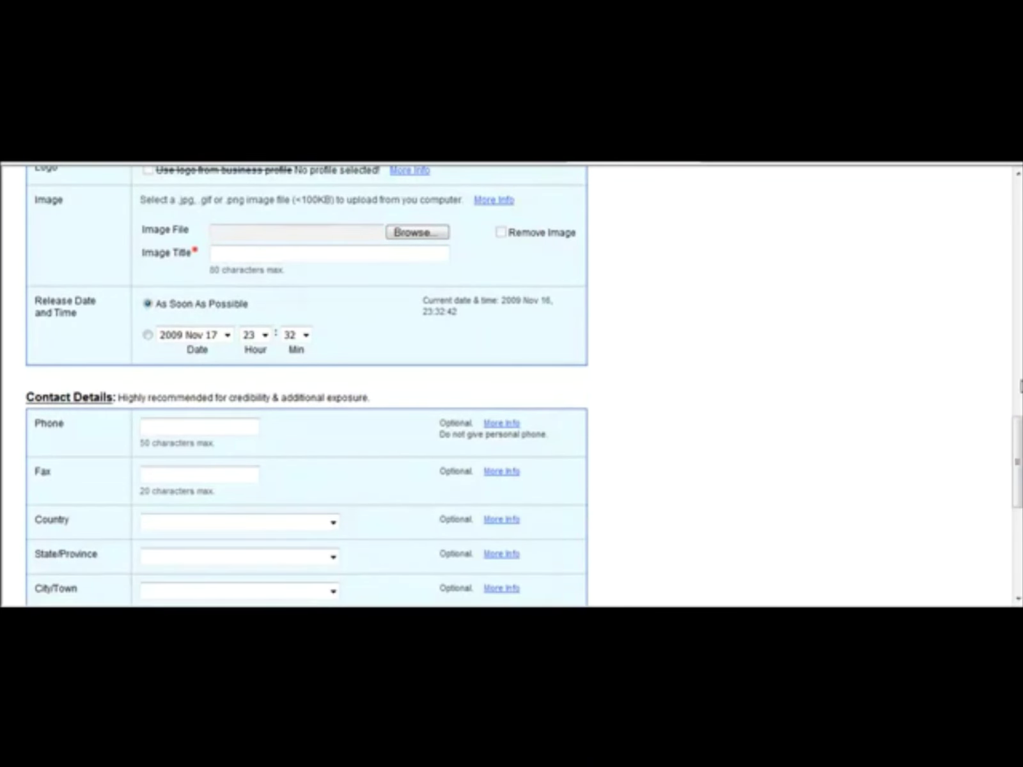
scroll(512, 384, down, 5)
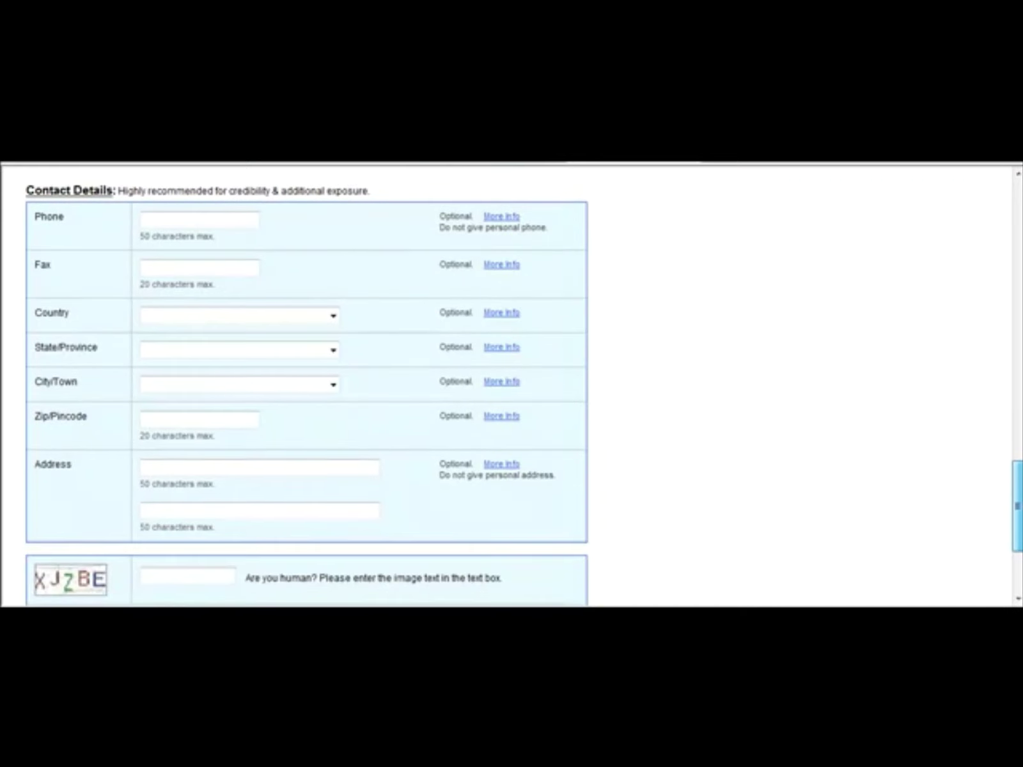
scroll(511, 383, down, 4)
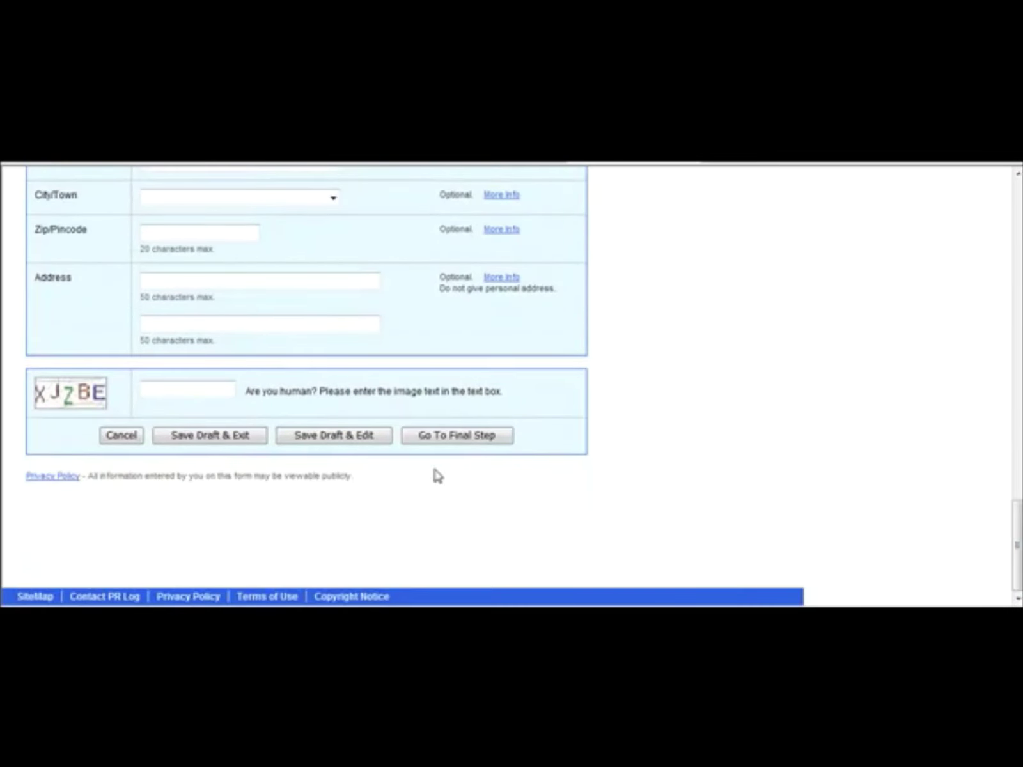
click(165, 392)
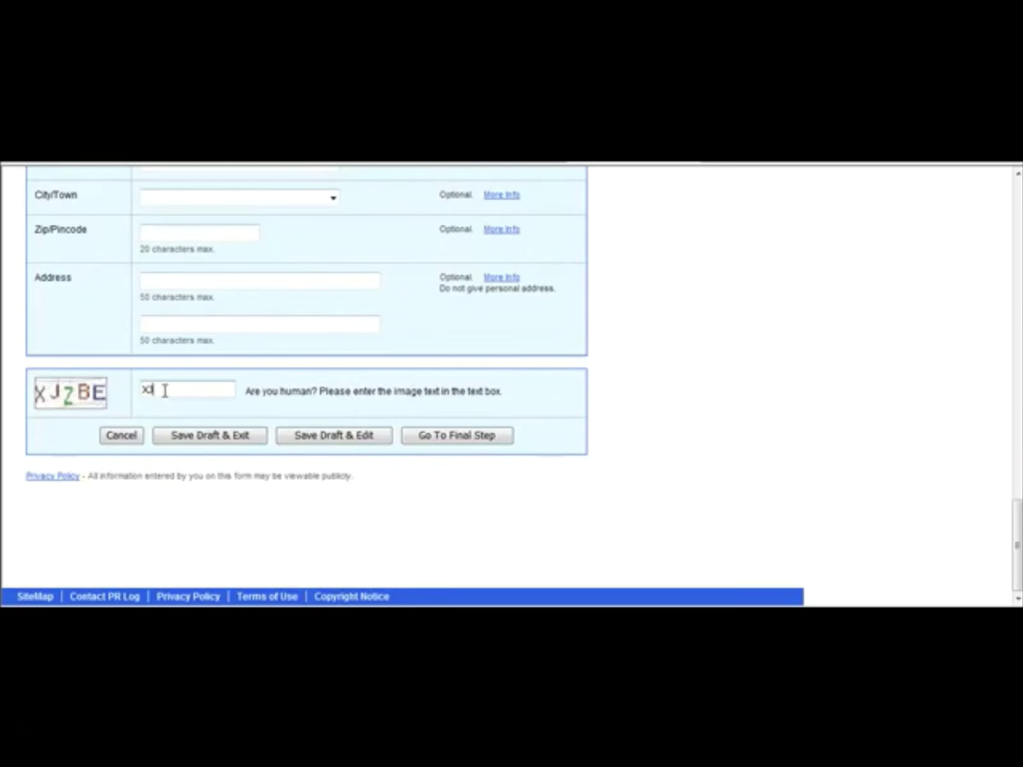
text(XJZBE)
click(451, 440)
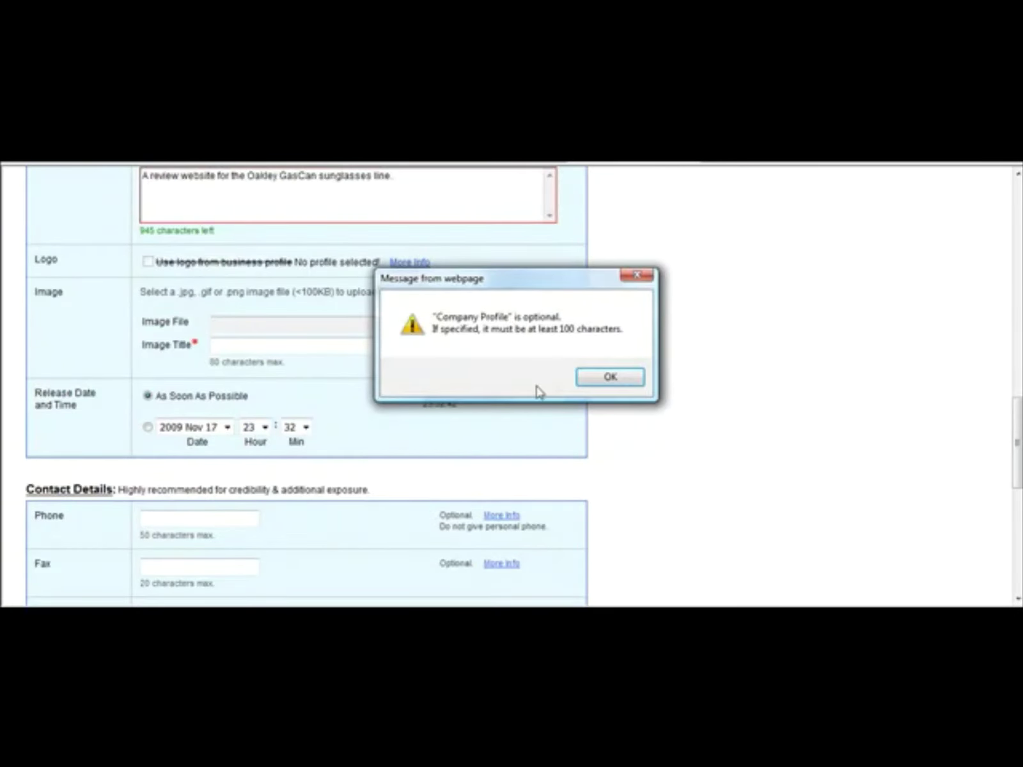
click(610, 377)
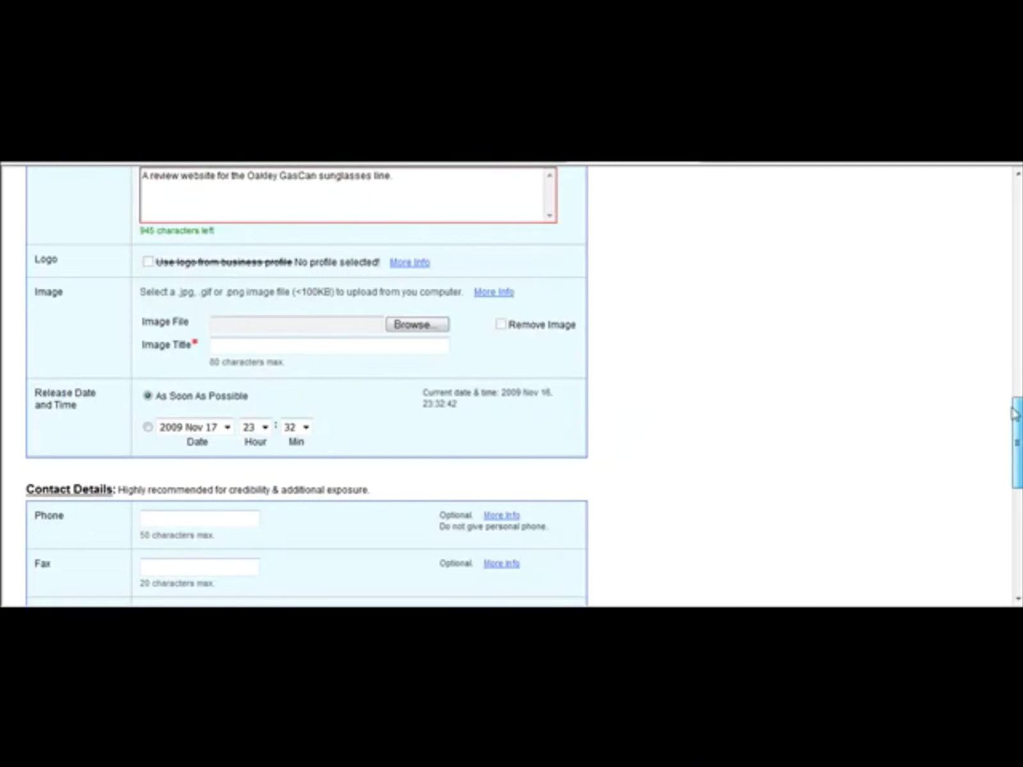
Step: Delete the too-short Company Profile text
drag(1016, 437, 1010, 374)
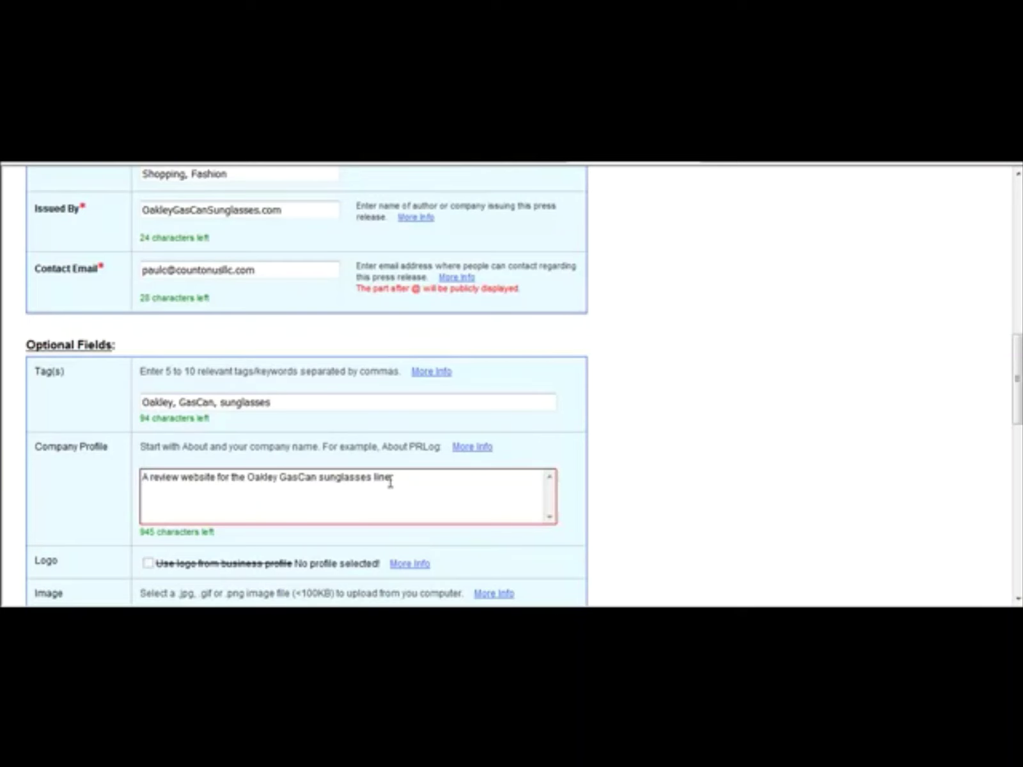
drag(398, 486, 69, 484)
key(BackSpace)
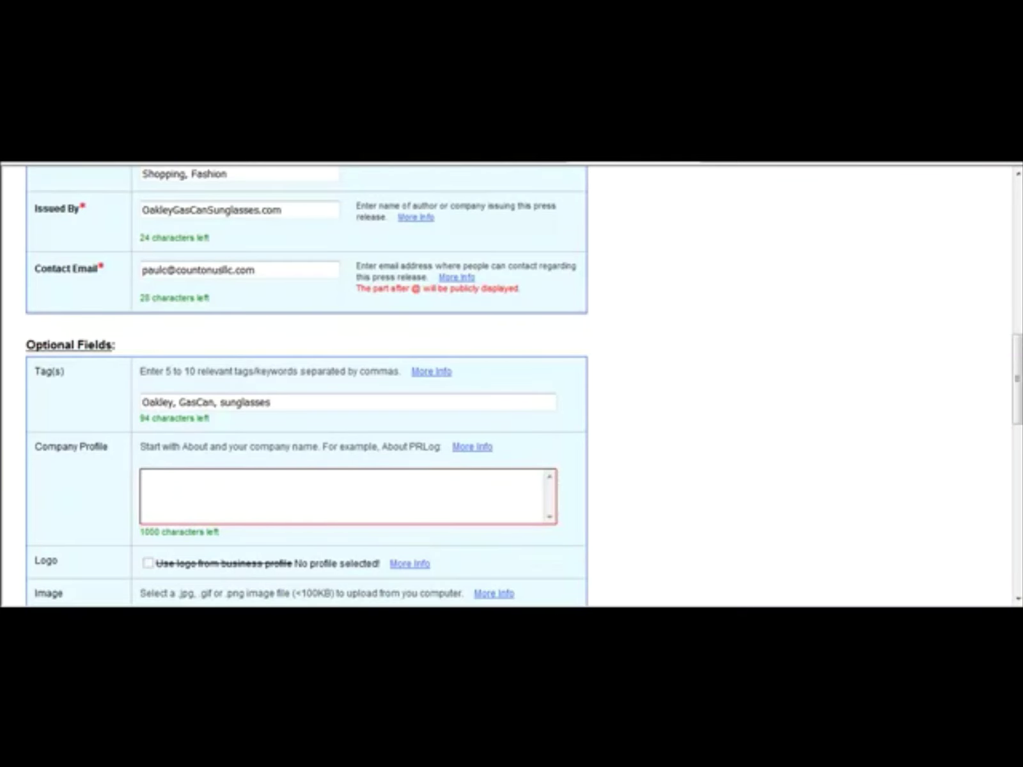
scroll(1017, 441, down, 1)
scroll(1017, 441, down, 10)
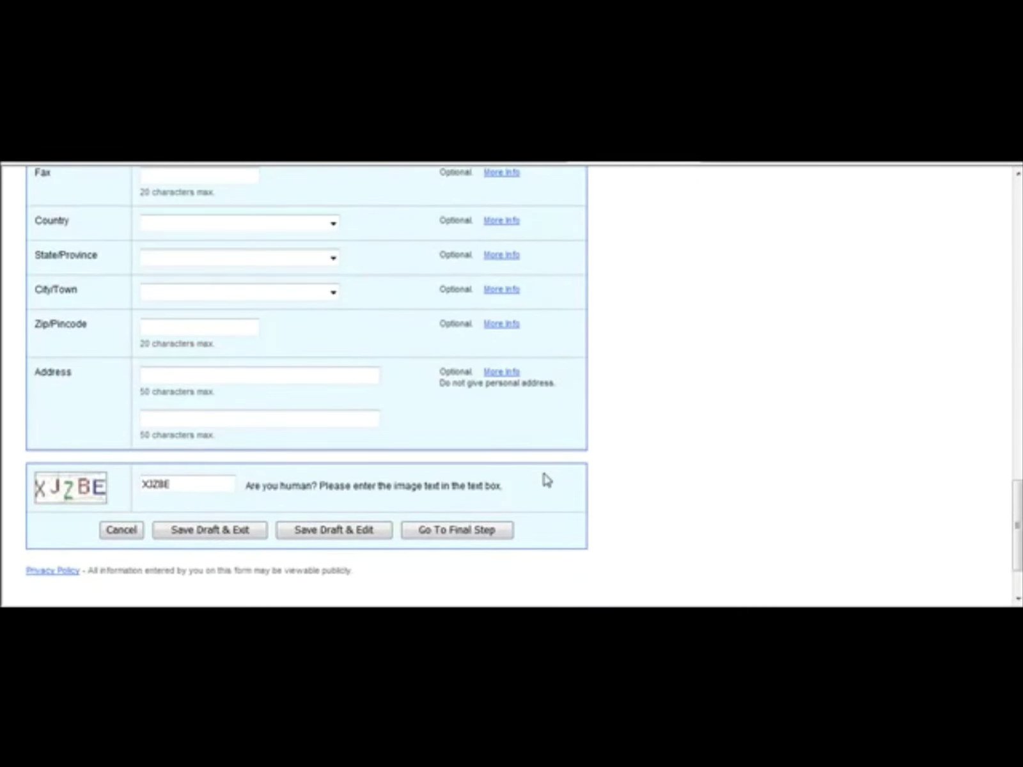
click(463, 525)
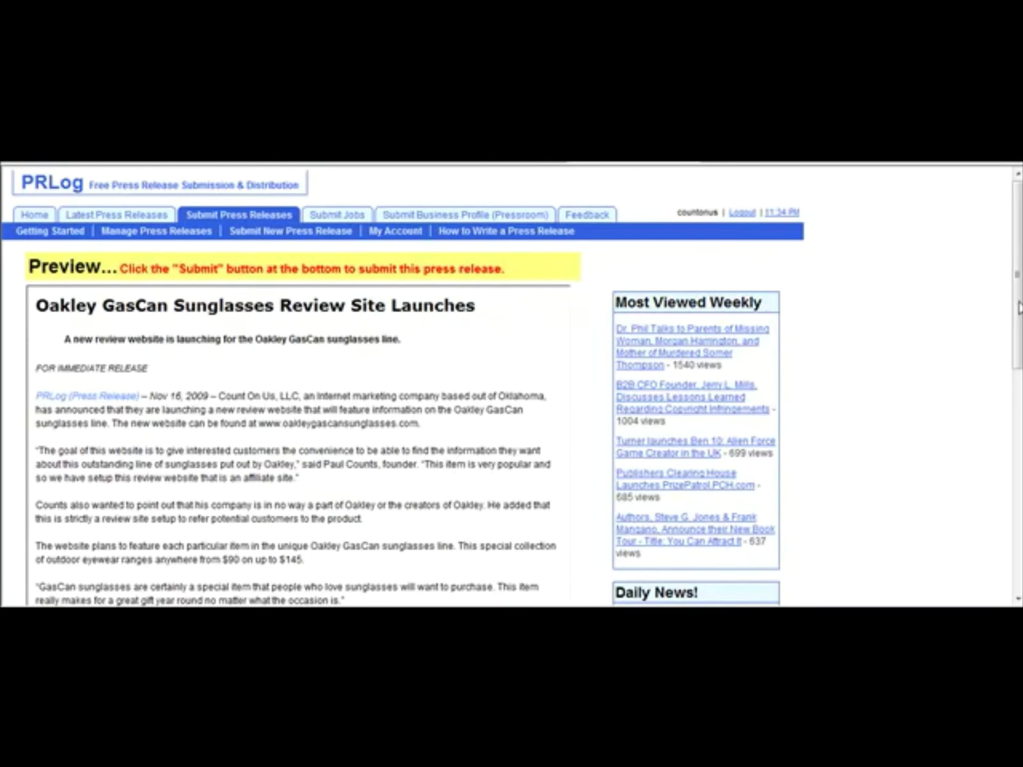
scroll(1018, 308, down, 3)
scroll(512, 383, down, 3)
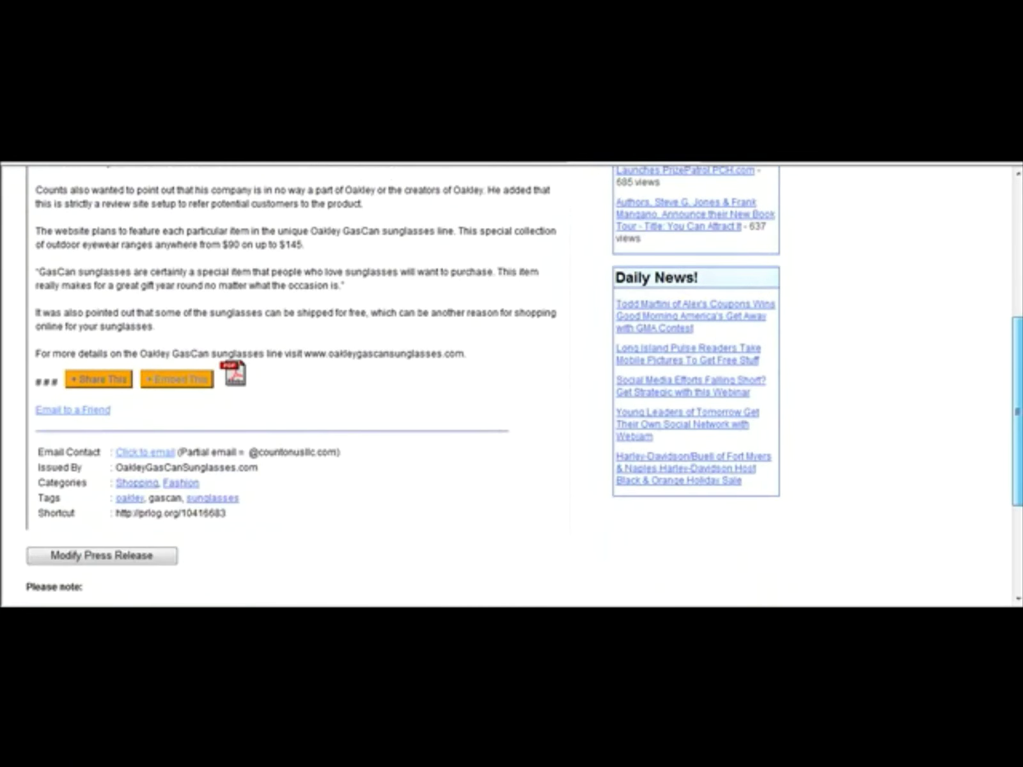
scroll(511, 383, down, 2)
scroll(511, 383, down, 2)
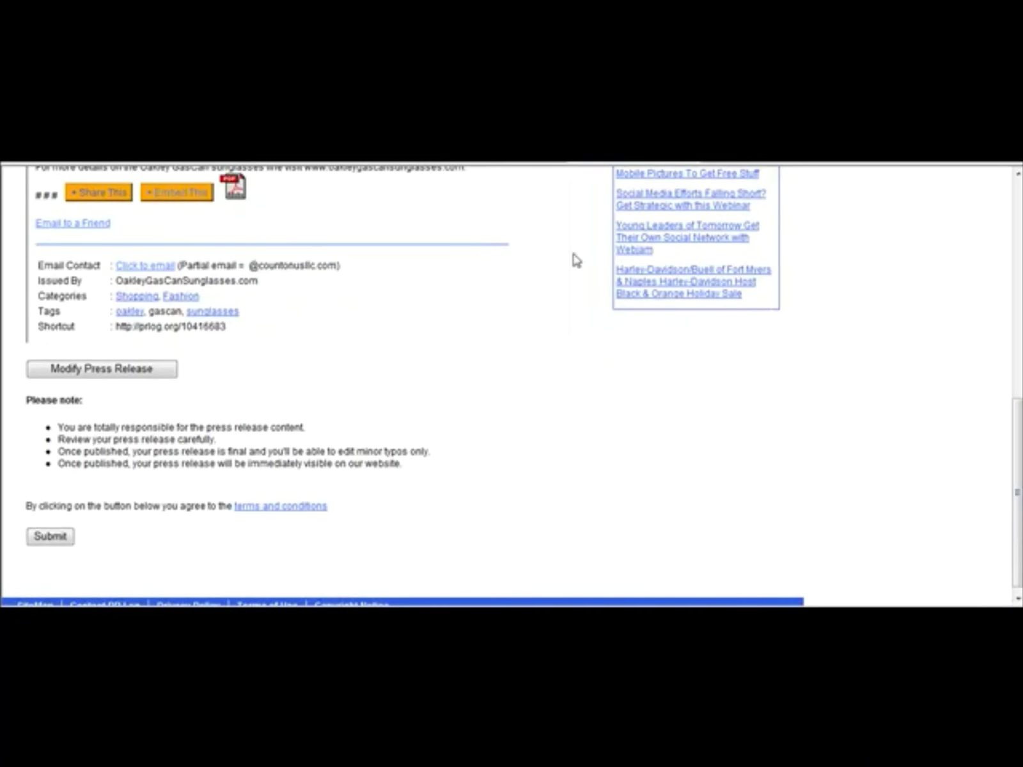
drag(1020, 516, 968, 347)
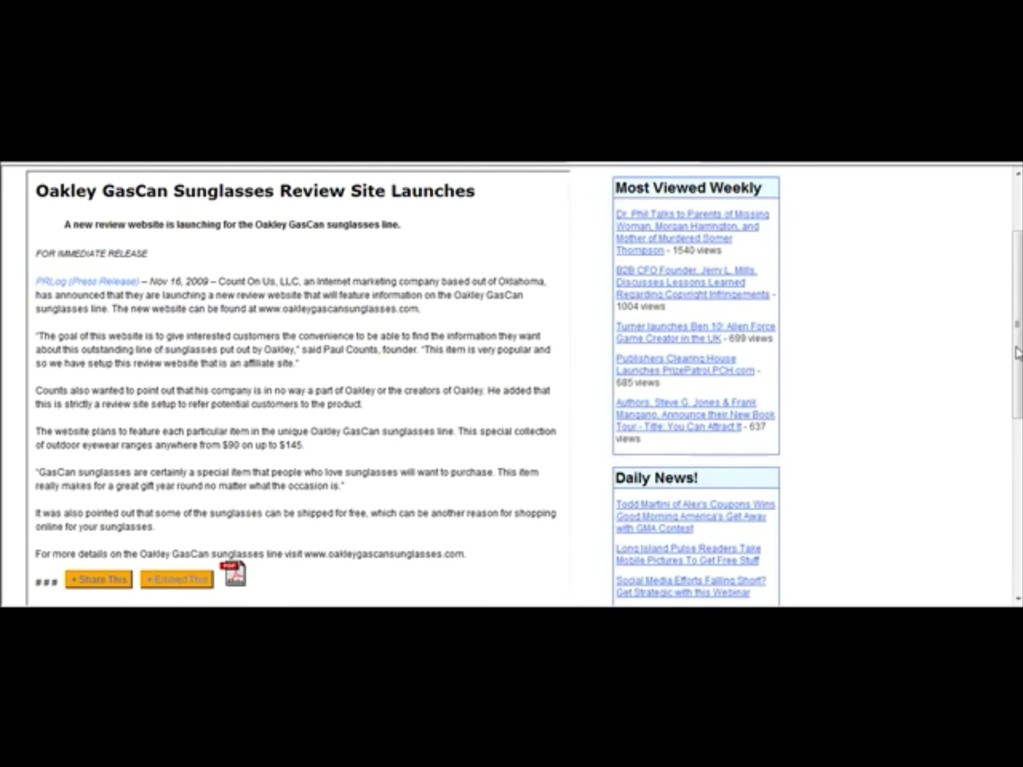
drag(1018, 352, 1018, 441)
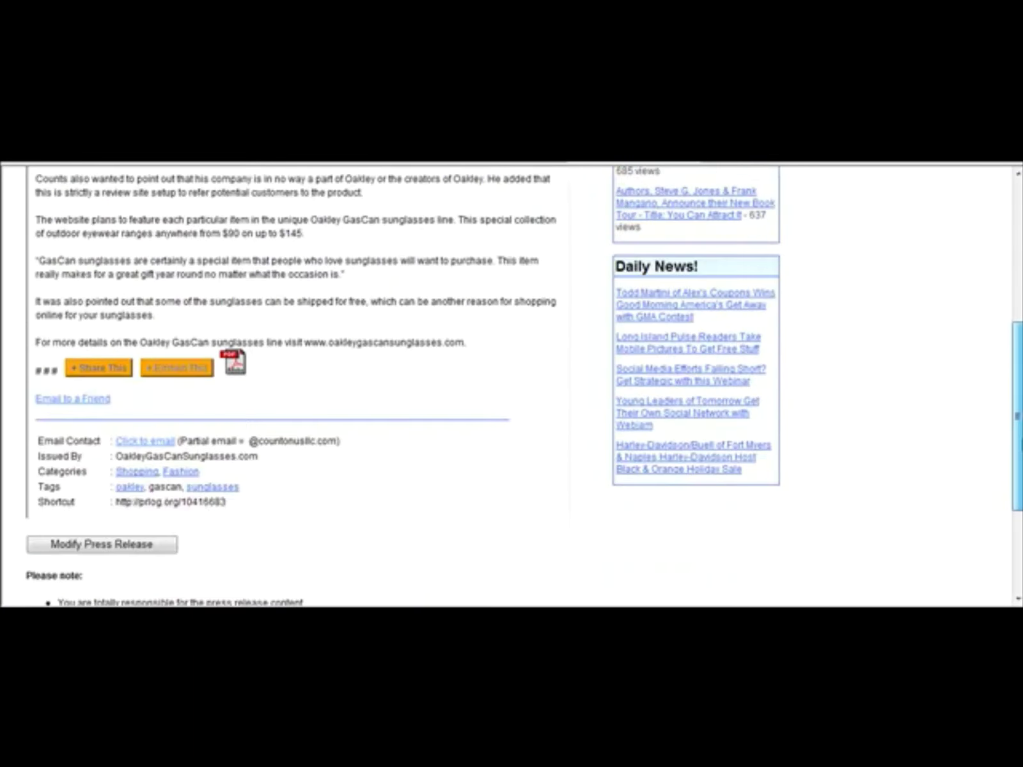
click(115, 551)
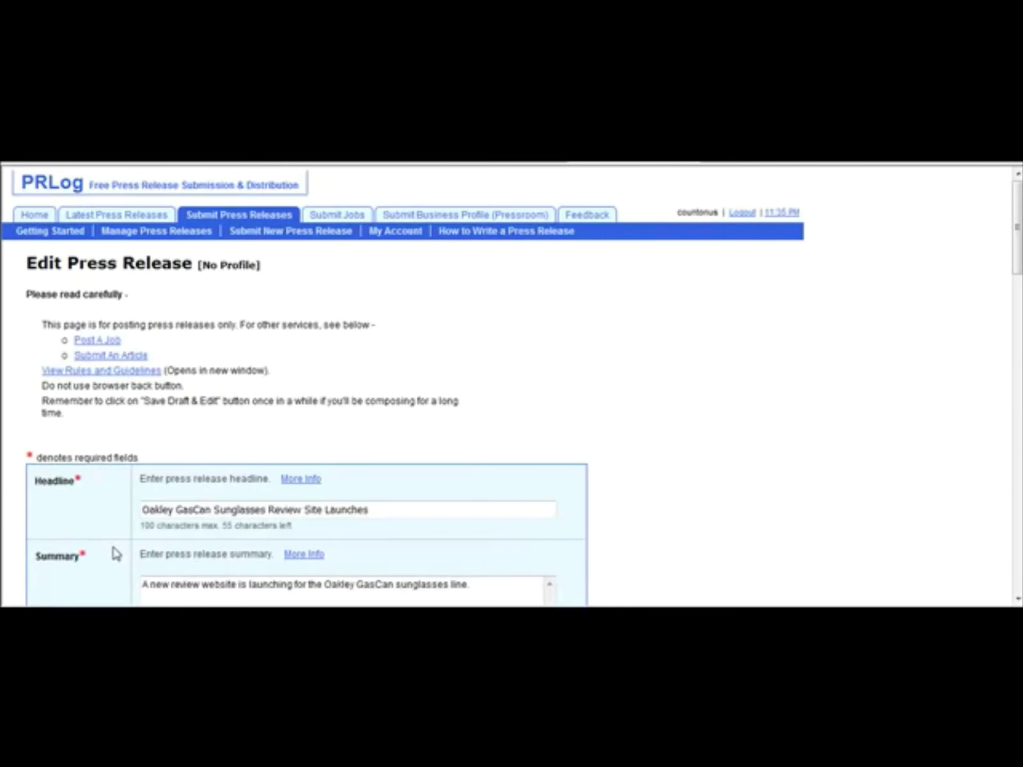
scroll(487, 308, down, 6)
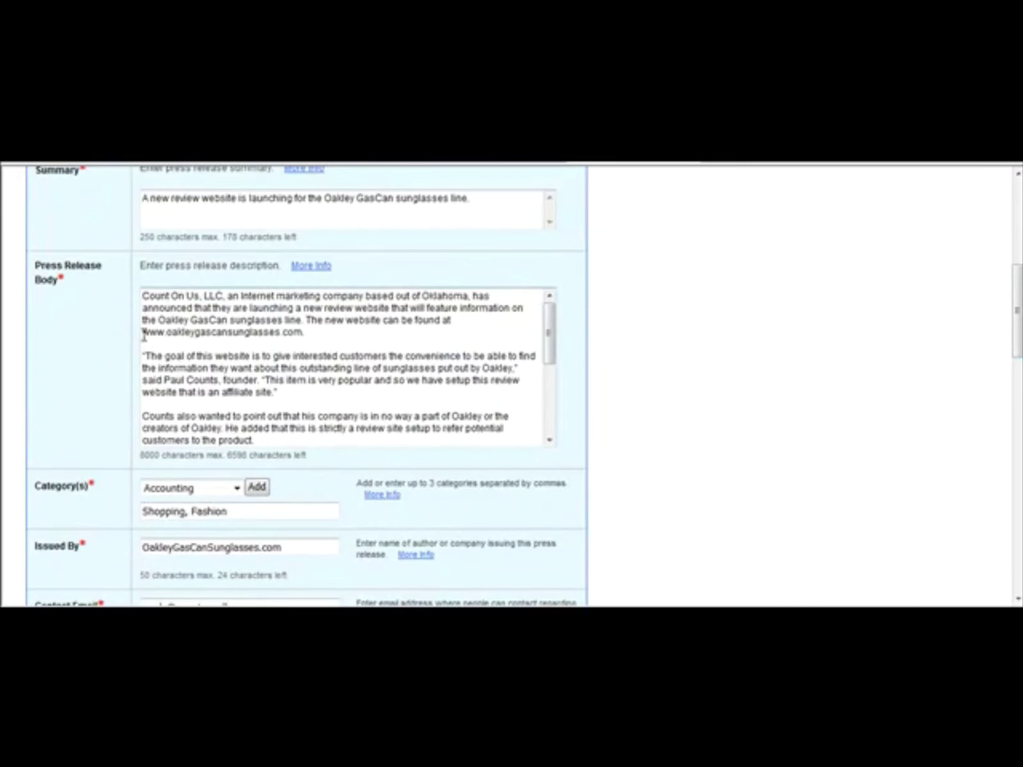
text(http://)
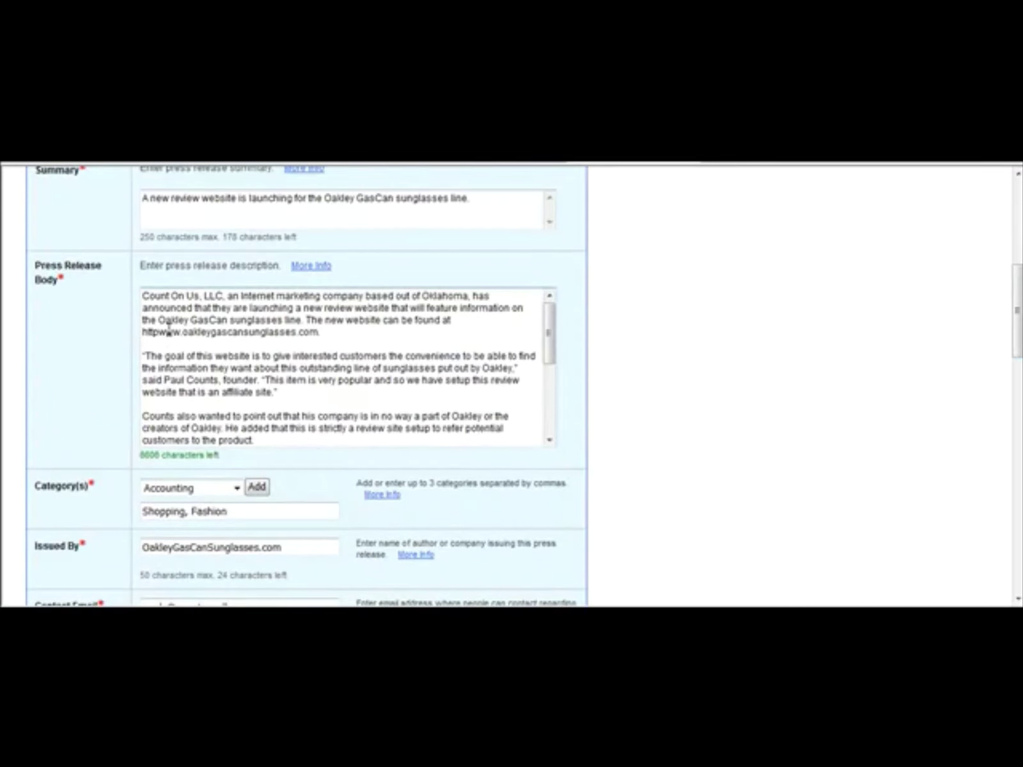
text(://)
drag(549, 338, 523, 441)
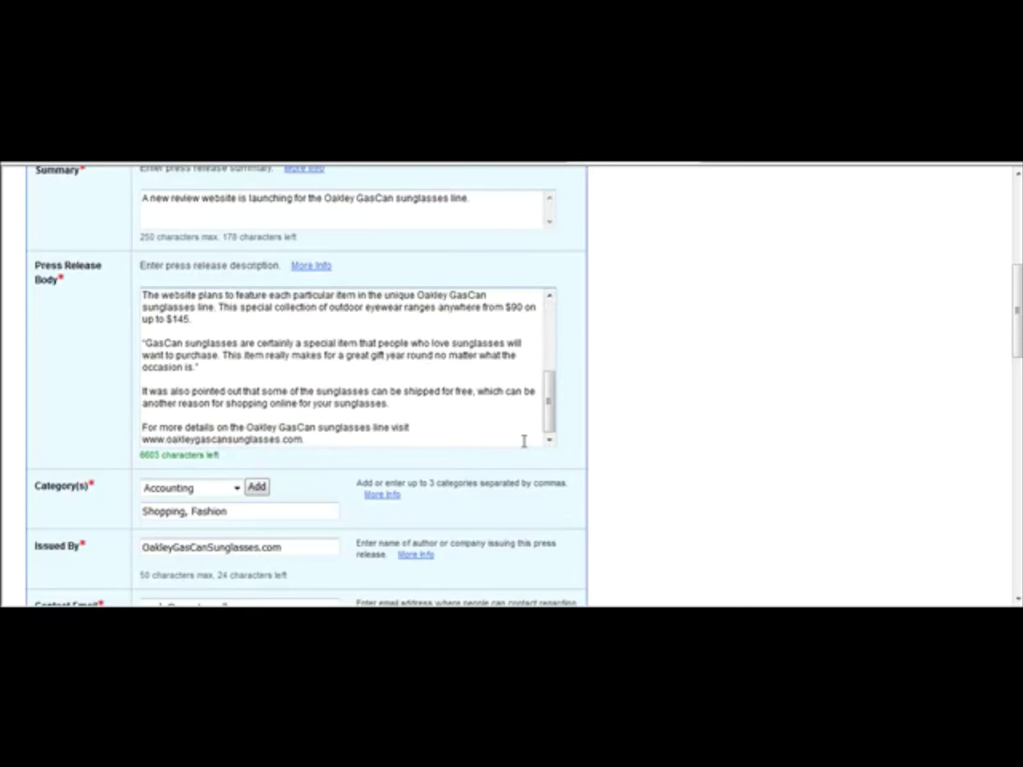
click(143, 439)
text(http://)
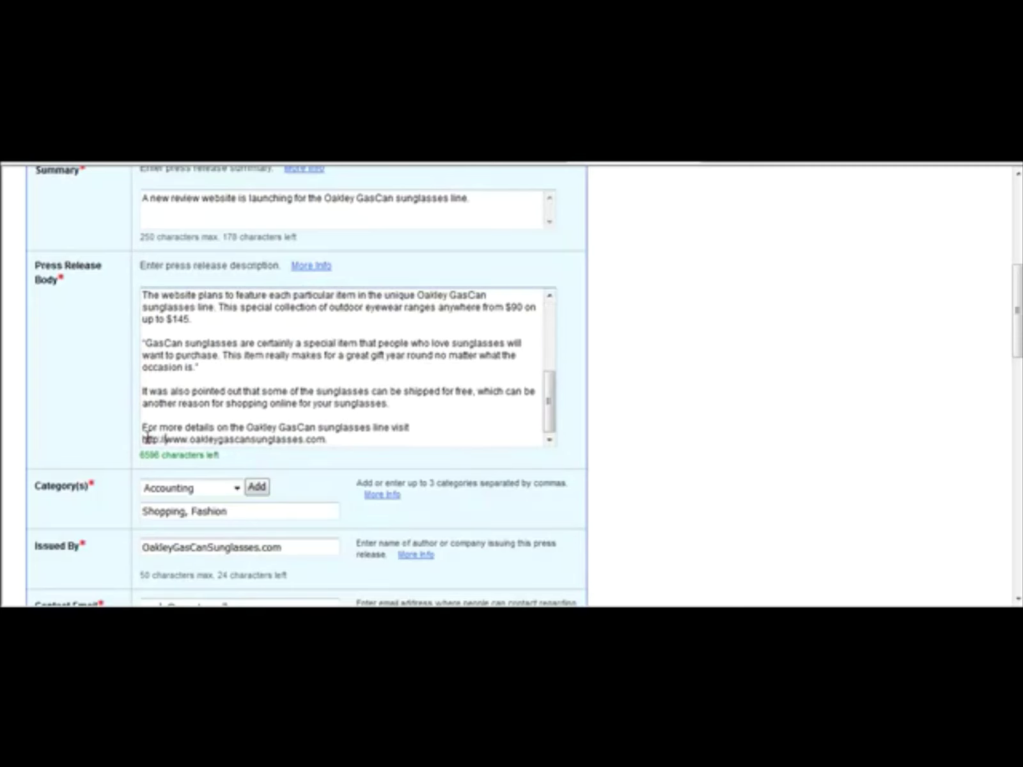
drag(1017, 335, 1016, 540)
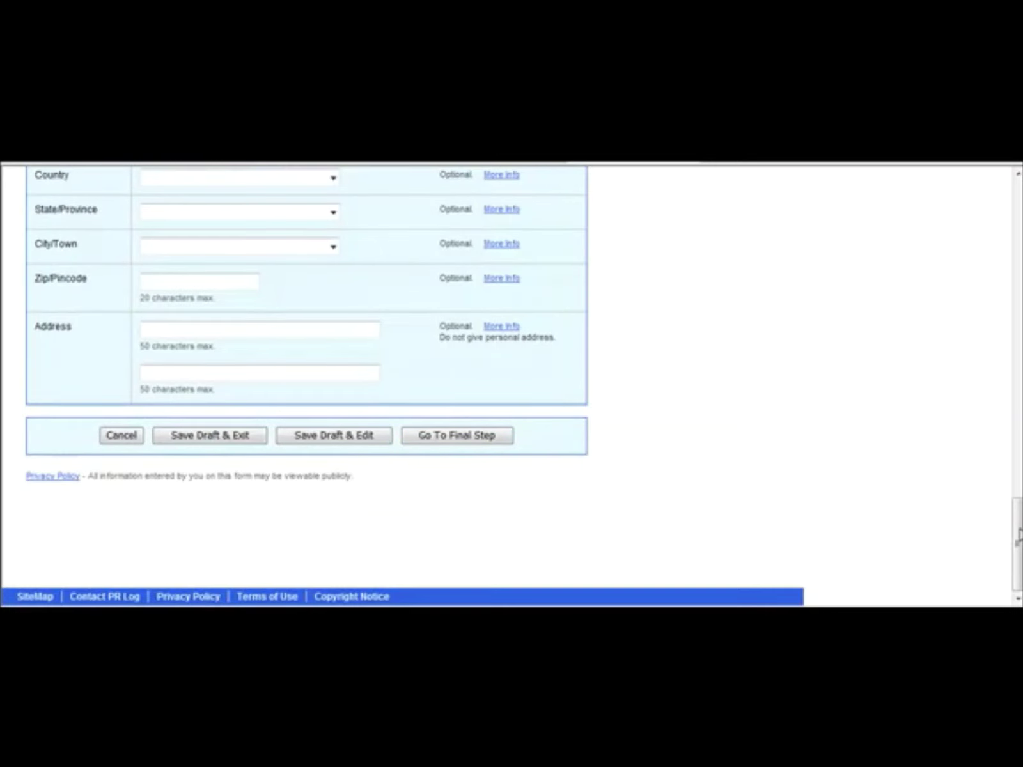
drag(1018, 548, 1018, 541)
click(500, 470)
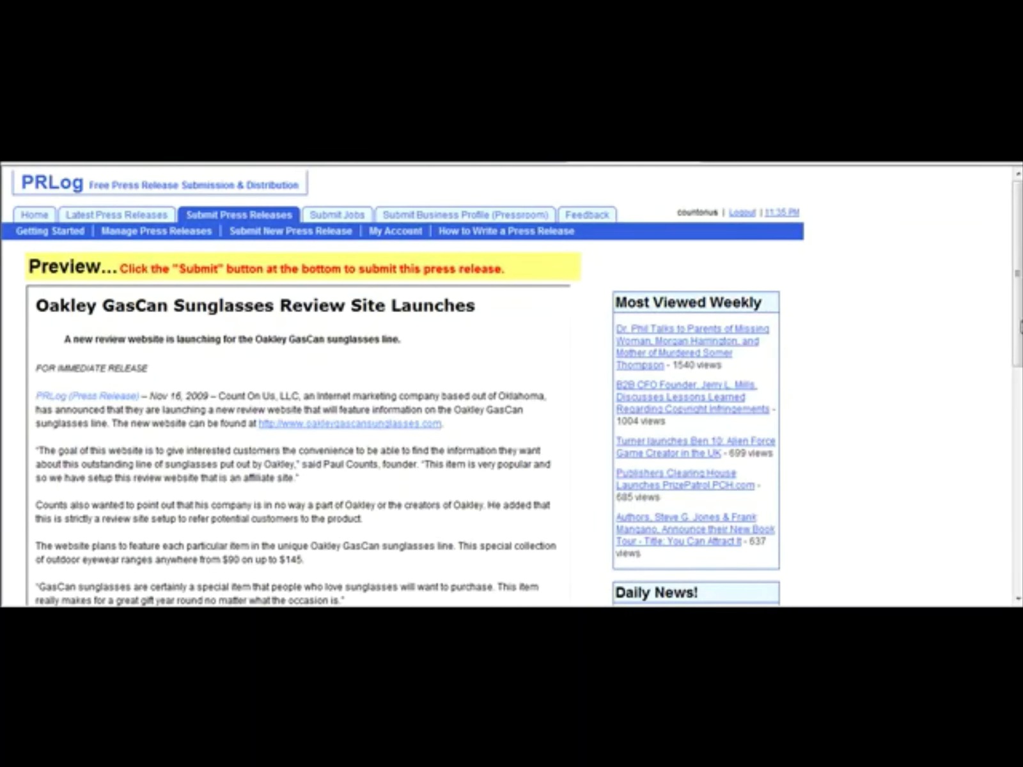
Step: Submit the release from the bottom of the preview and open its live published page
drag(1018, 328, 1017, 465)
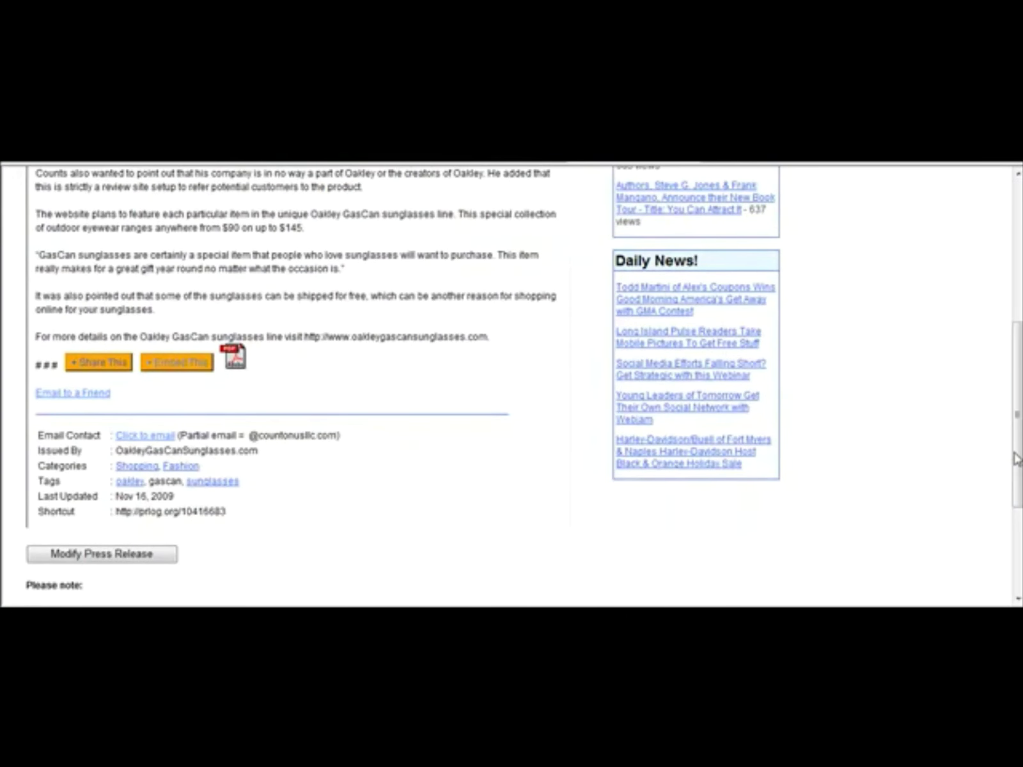
scroll(1016, 457, down, 3)
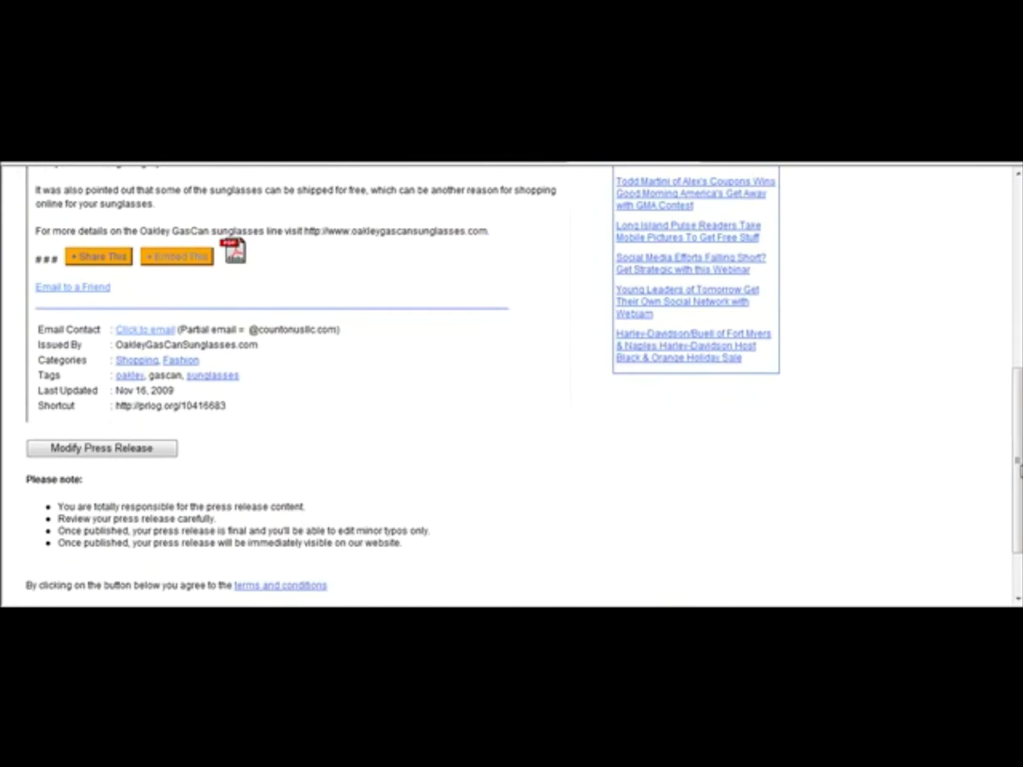
scroll(1017, 472, down, 3)
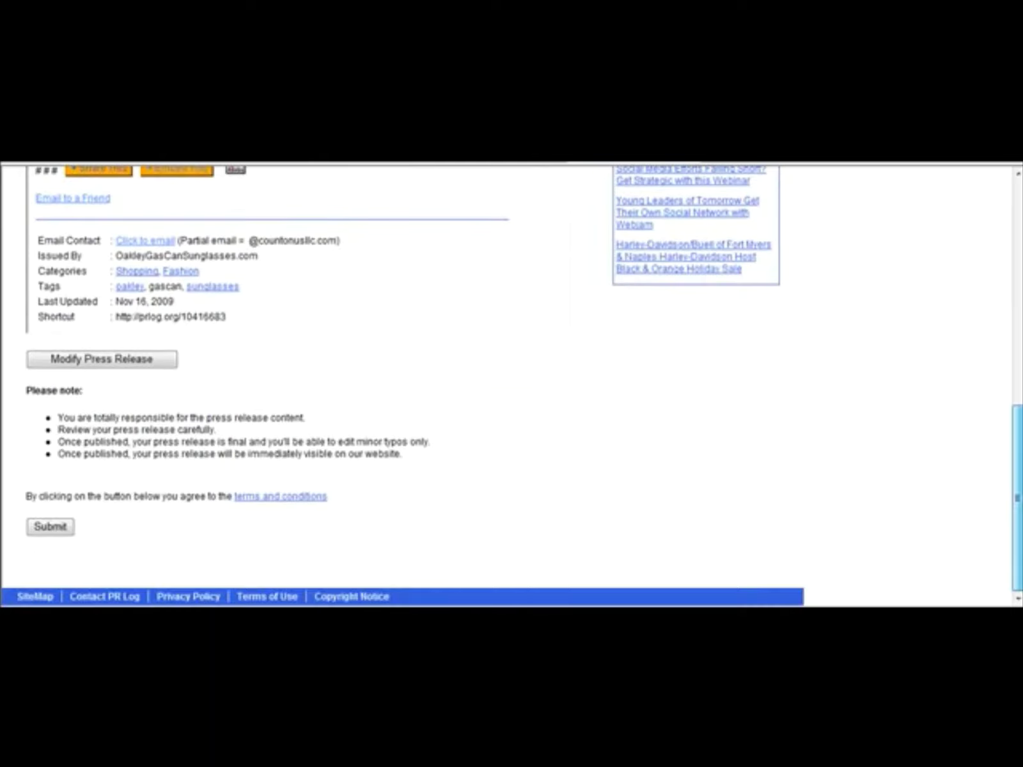
click(50, 526)
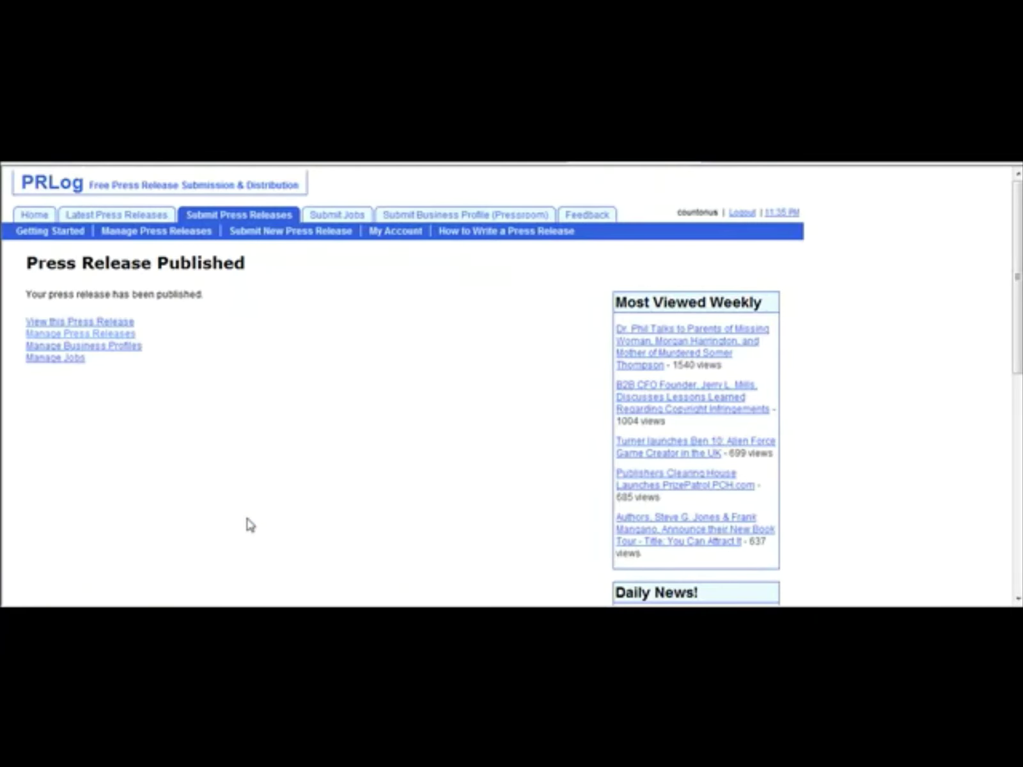
click(109, 323)
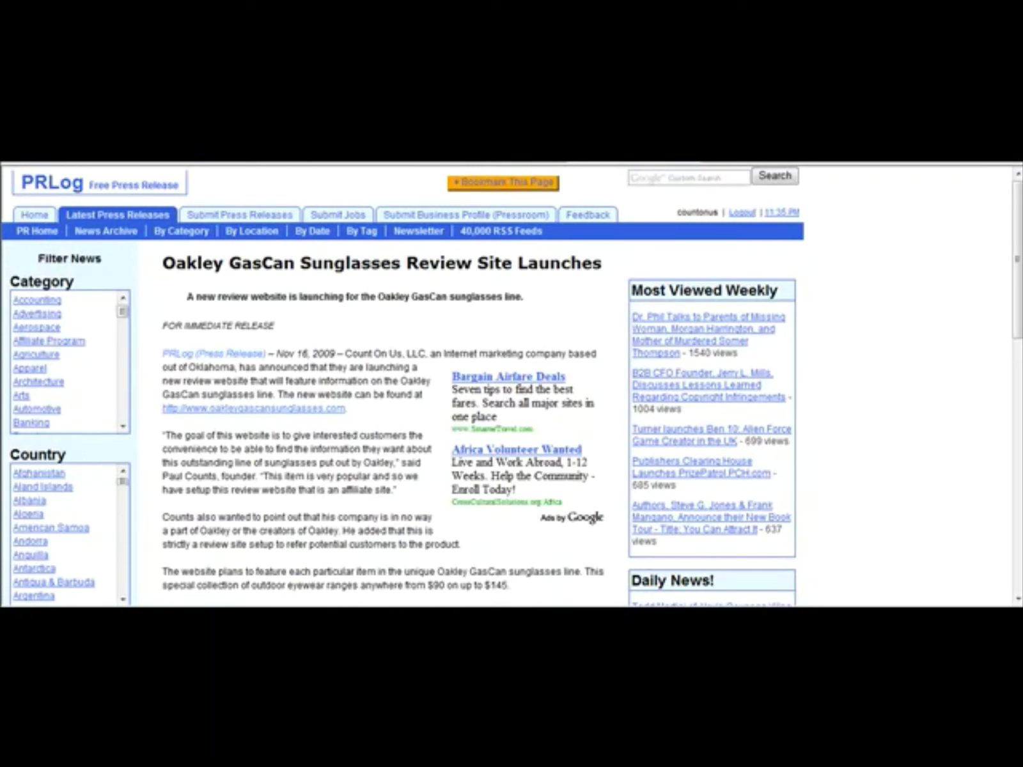
click(294, 410)
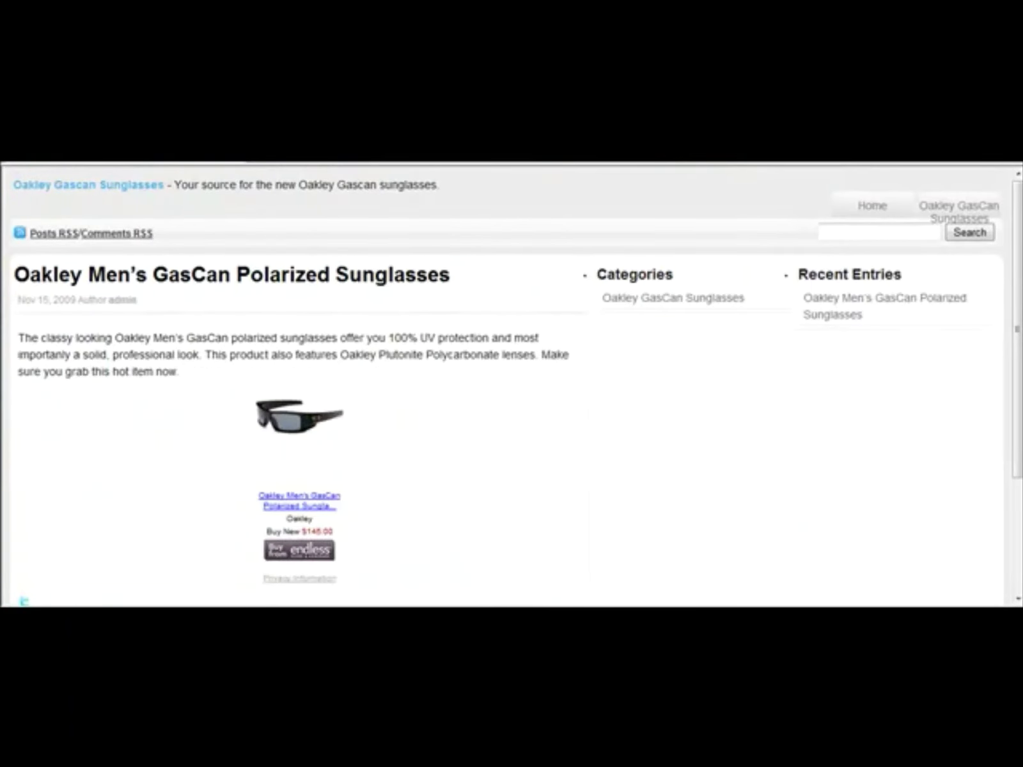
key(ctrl+w)
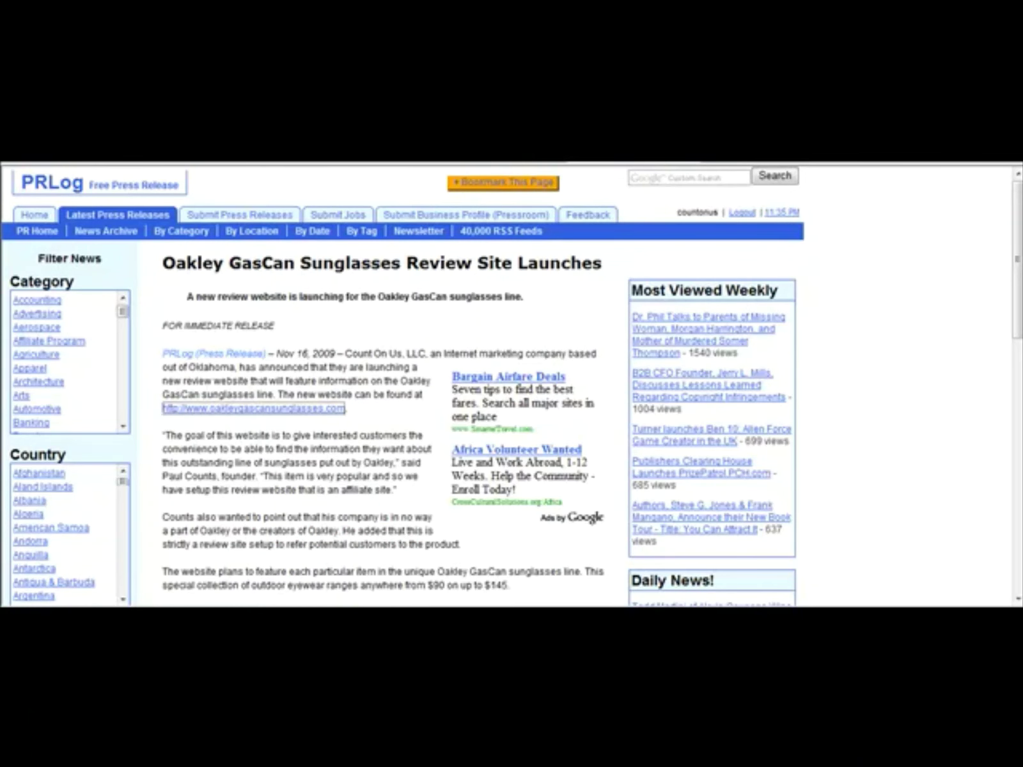
key(ctrl+w)
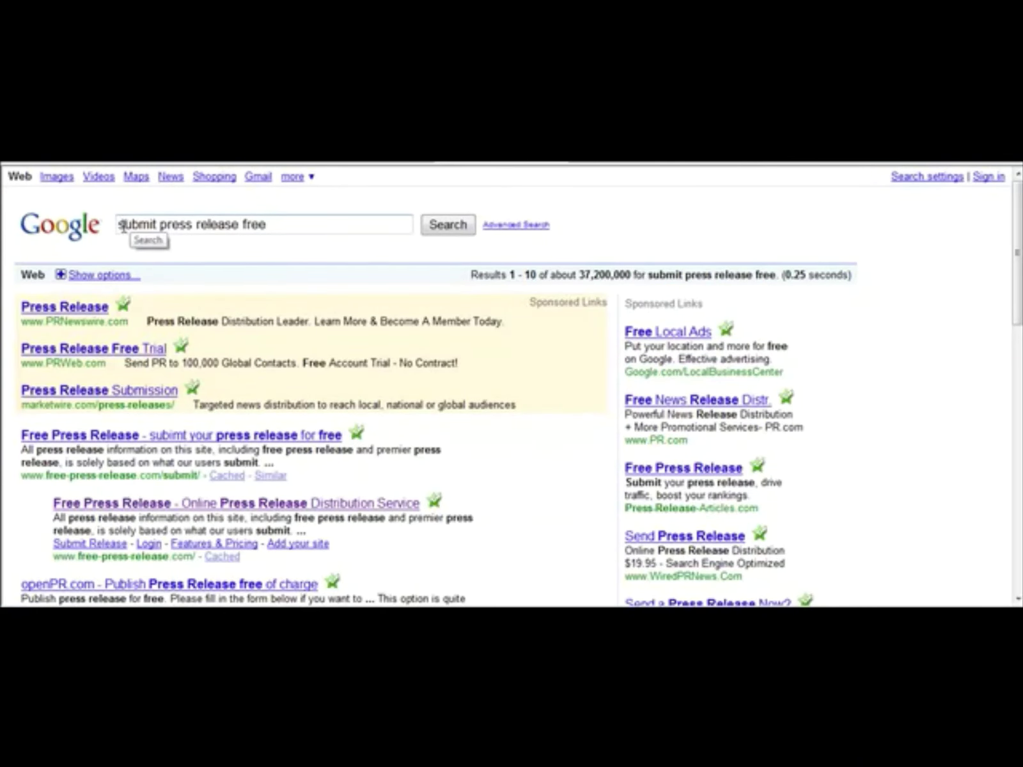
drag(122, 227, 333, 237)
click(390, 226)
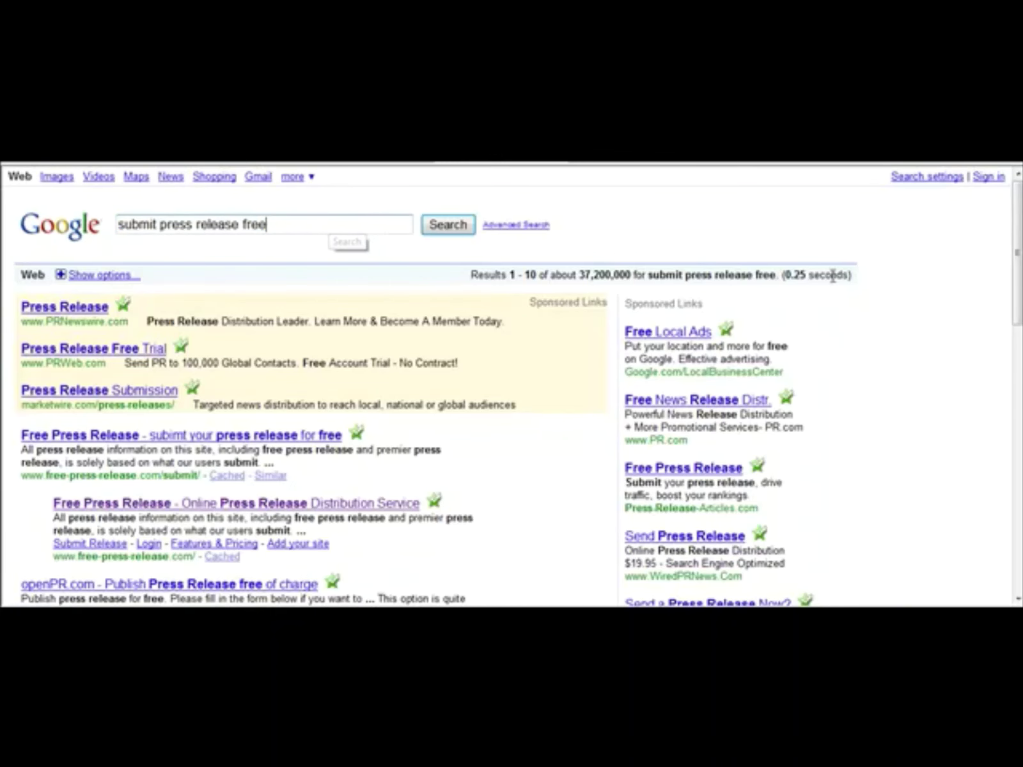
scroll(1019, 326, down, 10)
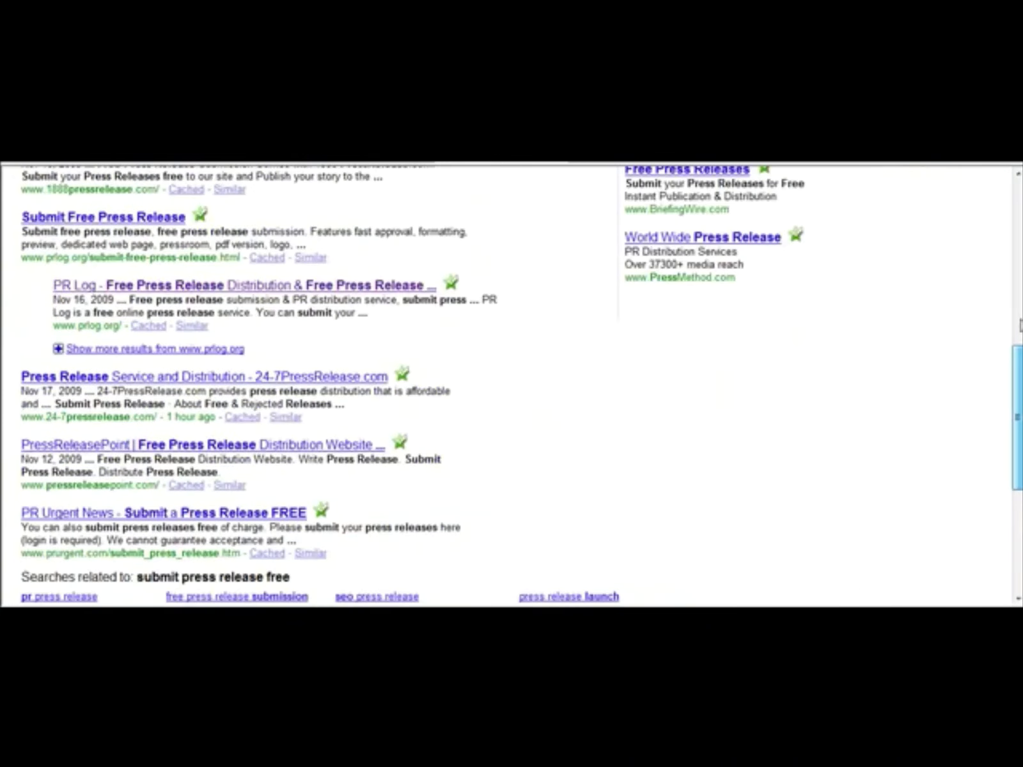
scroll(1020, 326, up, 10)
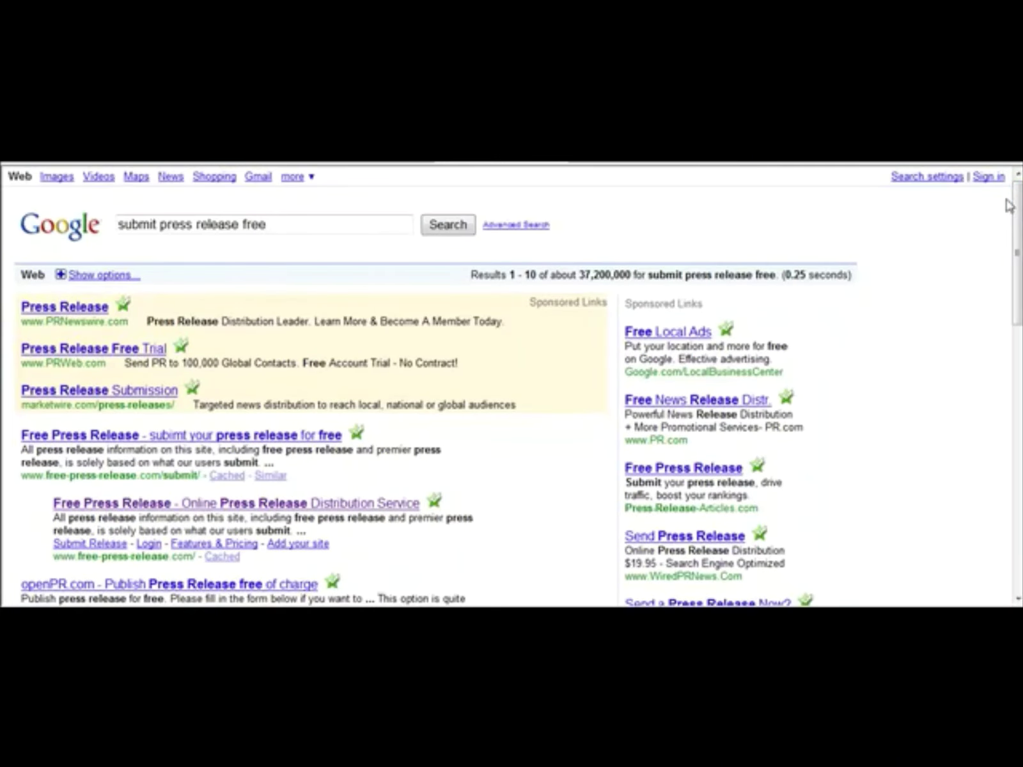